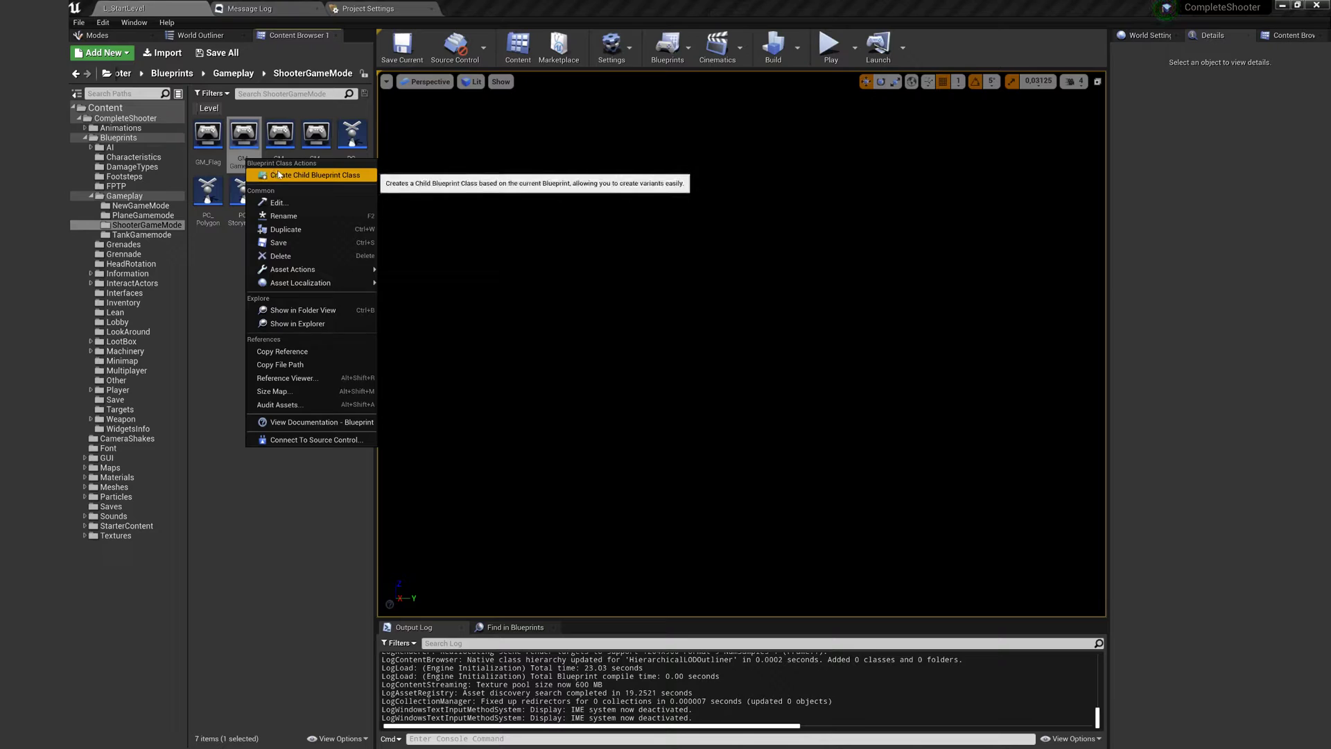
# Create a child Blueprint class of GM_Gameplay named GM_NewGamemode
pyautogui.click(274, 175)
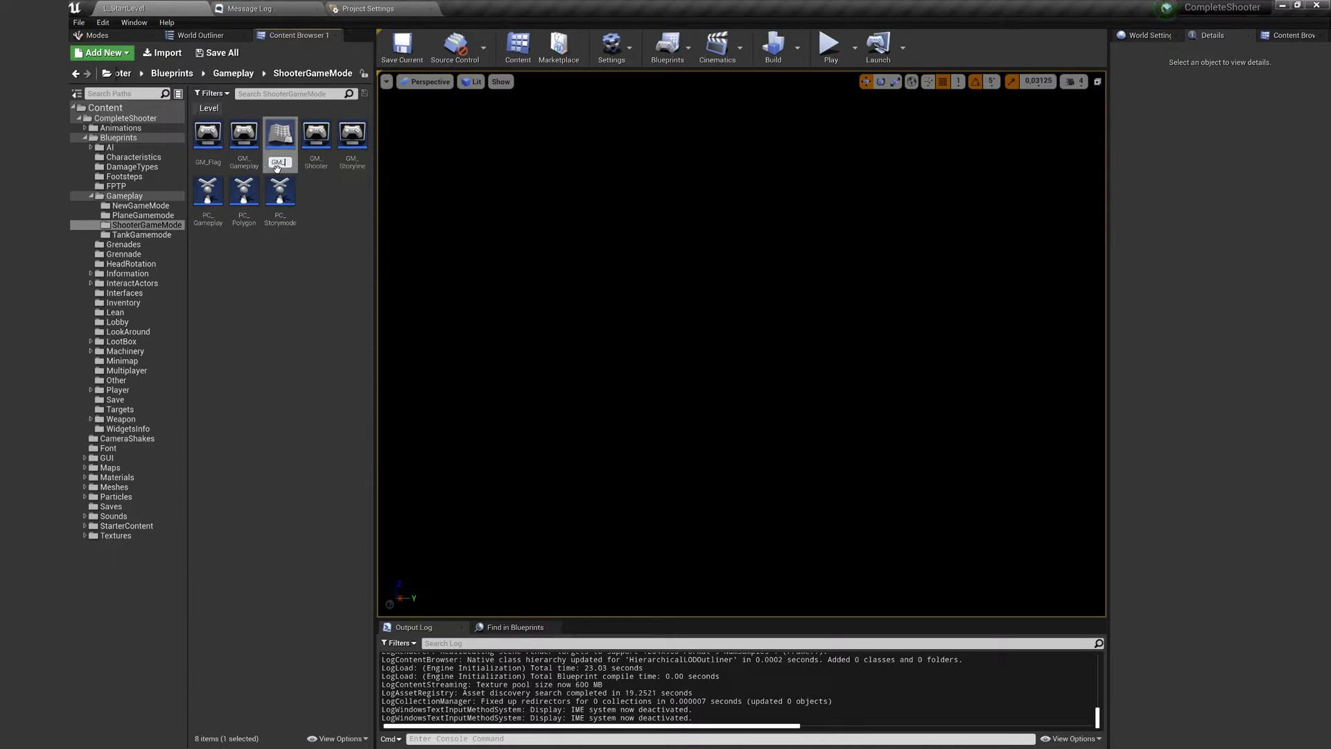
pyautogui.write('GM_NewGamemode')
pyautogui.press('Return')
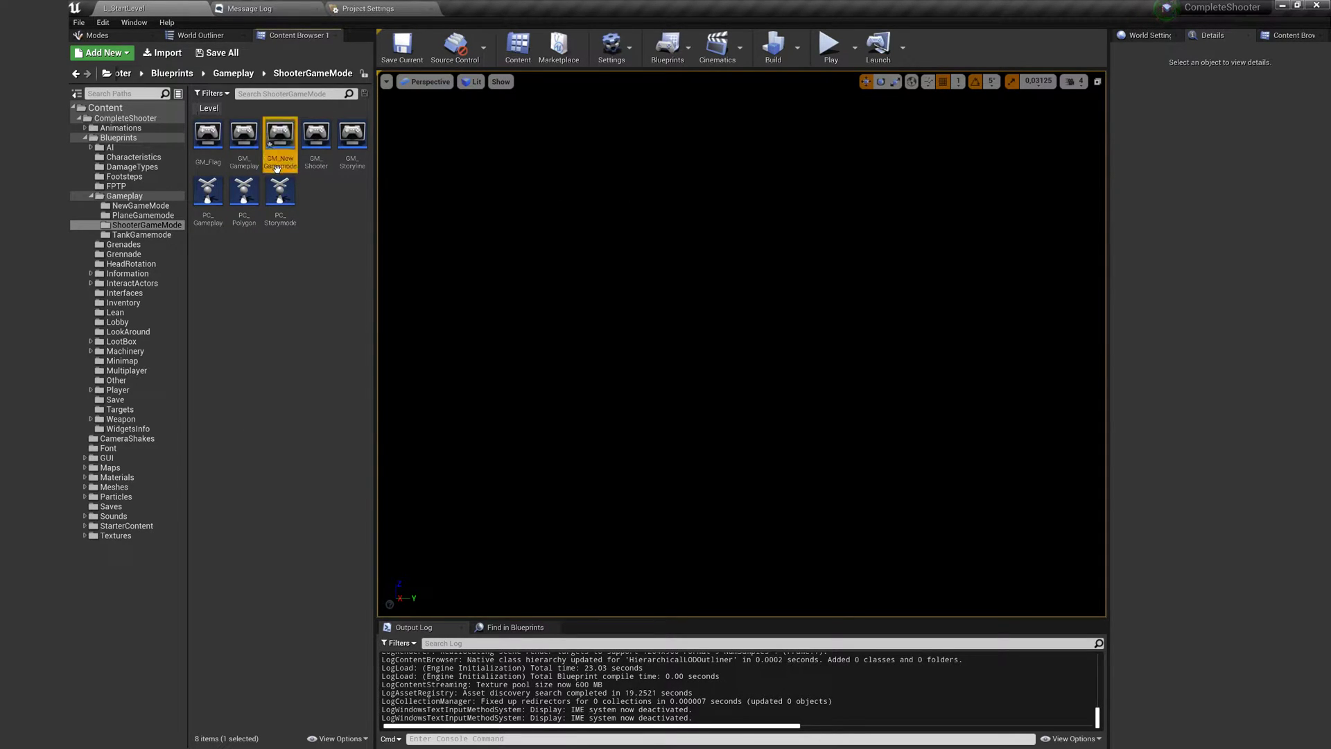
# Create a child Blueprint class of the PC_Gameplay player controller named PC_NewGamemode
pyautogui.rightClick(208, 208)
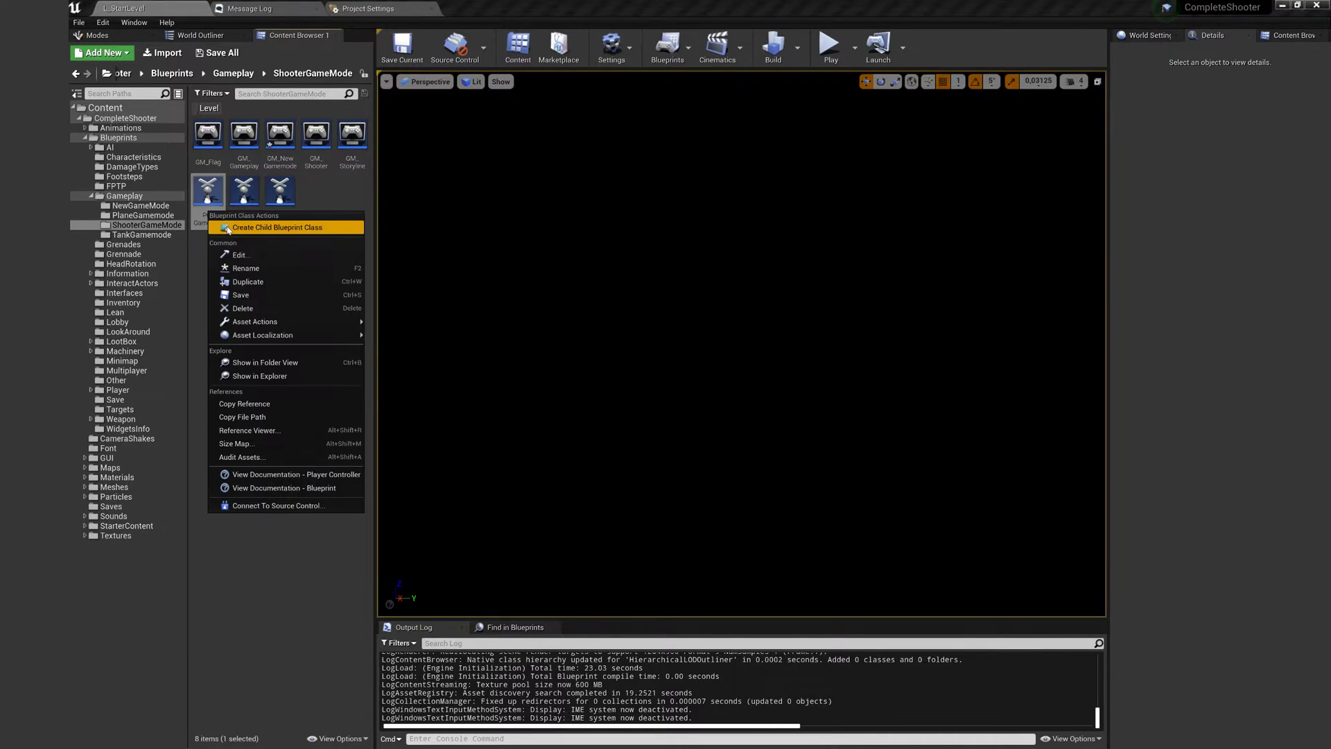
pyautogui.click(252, 229)
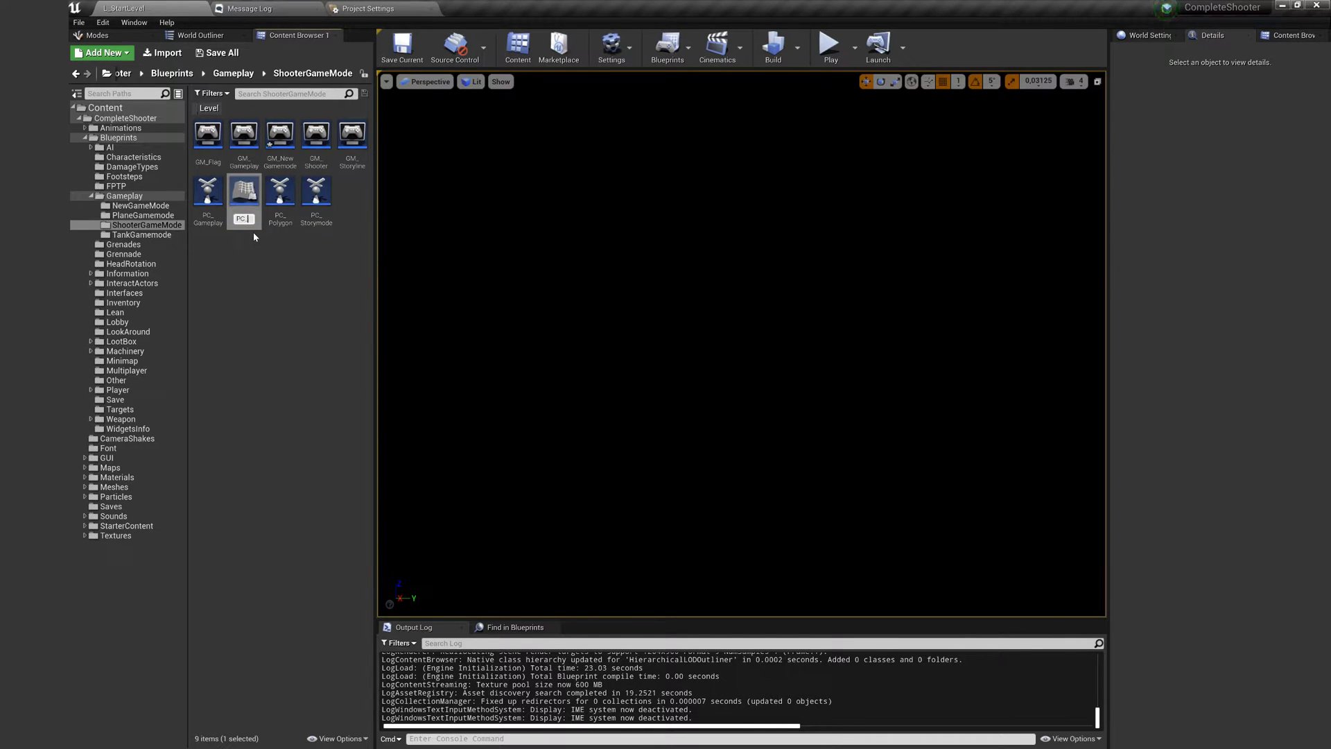
pyautogui.write('PC_NewGamemode')
pyautogui.press('Return')
# Move GM_NewGamemode and PC_NewGamemode into the NewGameMode folder and open that folder
pyautogui.keyDown('ctrl'); pyautogui.click(249, 151); pyautogui.keyUp('ctrl')
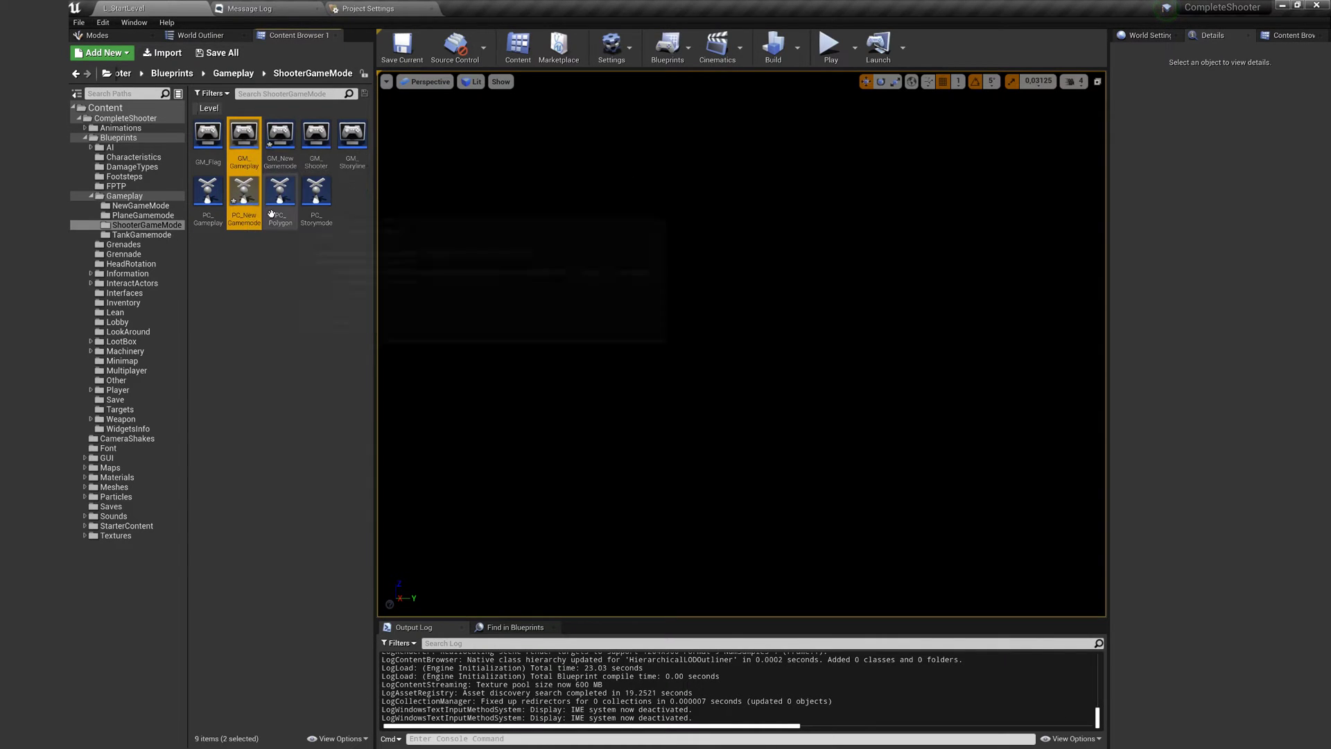
pyautogui.keyDown('ctrl'); pyautogui.click(247, 158); pyautogui.keyUp('ctrl')
pyautogui.keyDown('ctrl'); pyautogui.click(275, 148); pyautogui.keyUp('ctrl')
pyautogui.moveTo(275, 148); pyautogui.dragTo(144, 206)
pyautogui.click(170, 223)
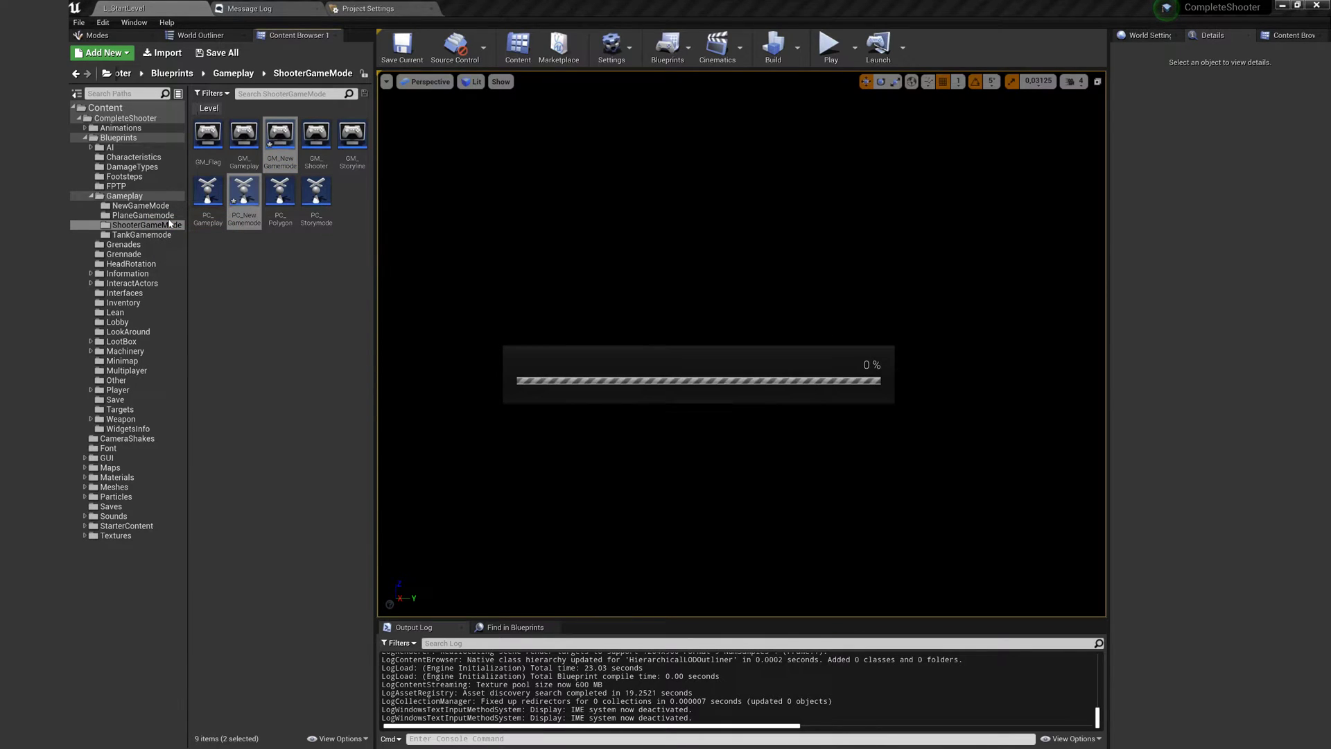
pyautogui.click(142, 205)
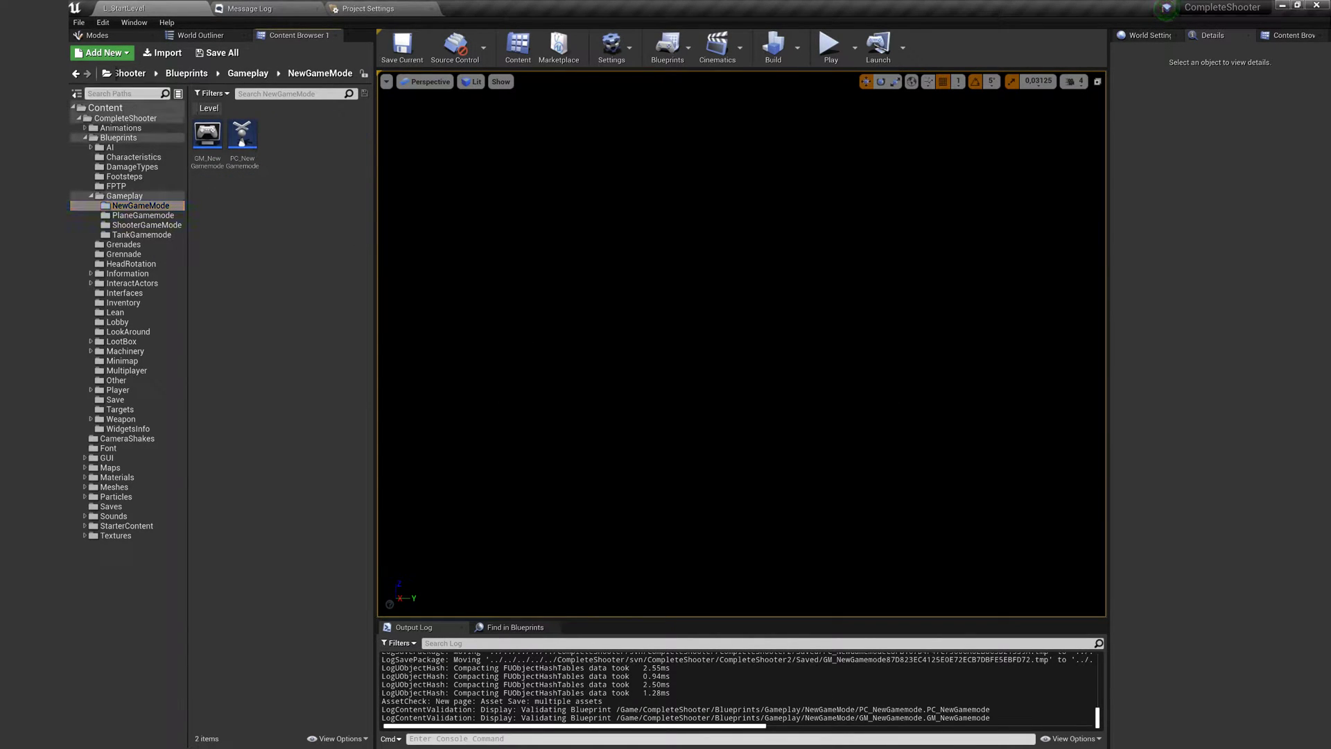
# Create a new level from the Default template
pyautogui.click(78, 23)
pyautogui.click(111, 41)
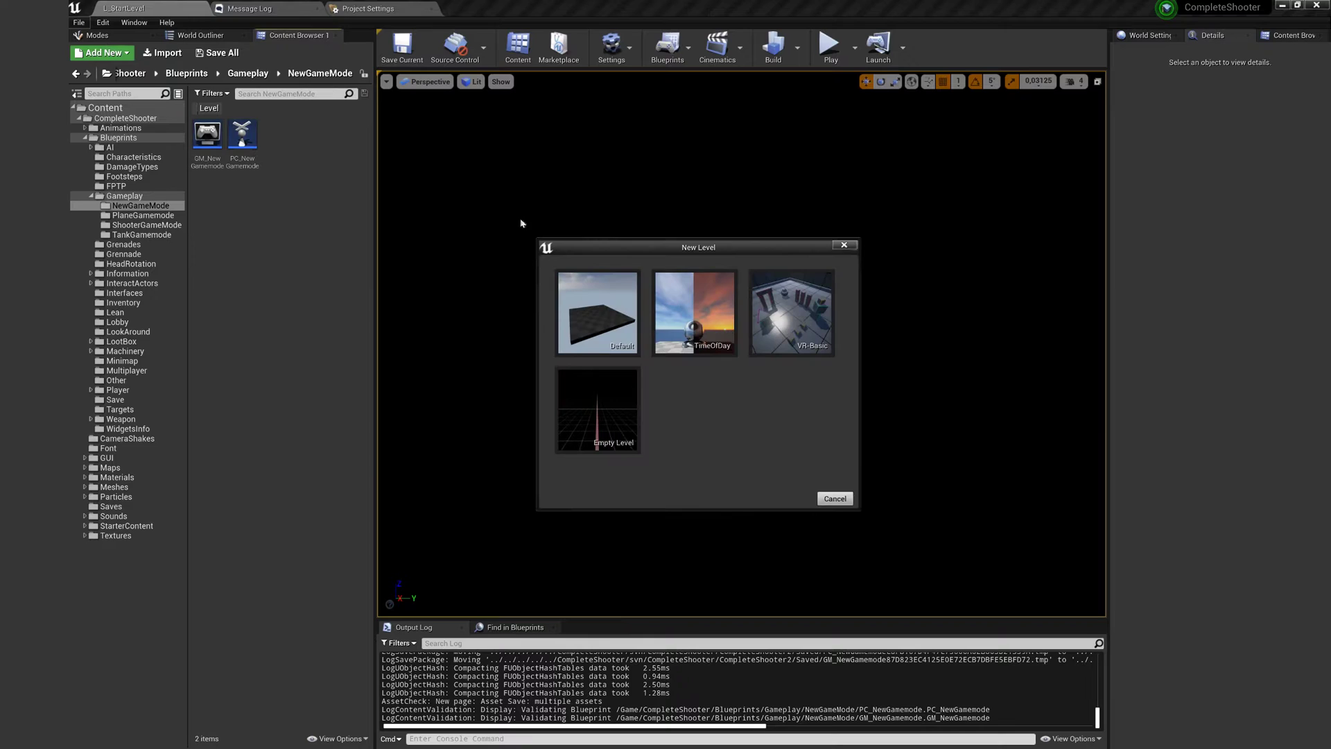
pyautogui.click(623, 312)
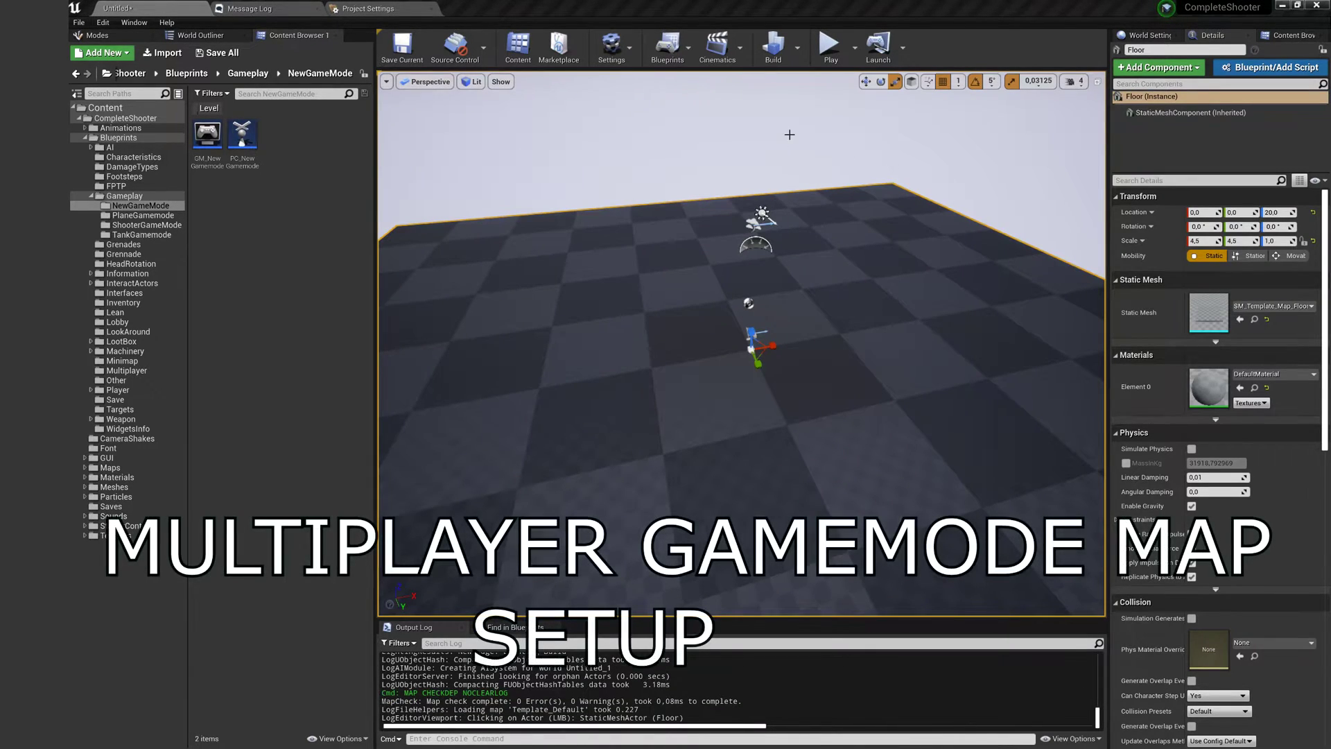
# Find the team player start Blueprint and place three BP_TeamPlayerStart actors along the floor's near edge, rotated -90° about Z
pyautogui.click(105, 107)
pyautogui.click(291, 94)
pyautogui.write('tdm')
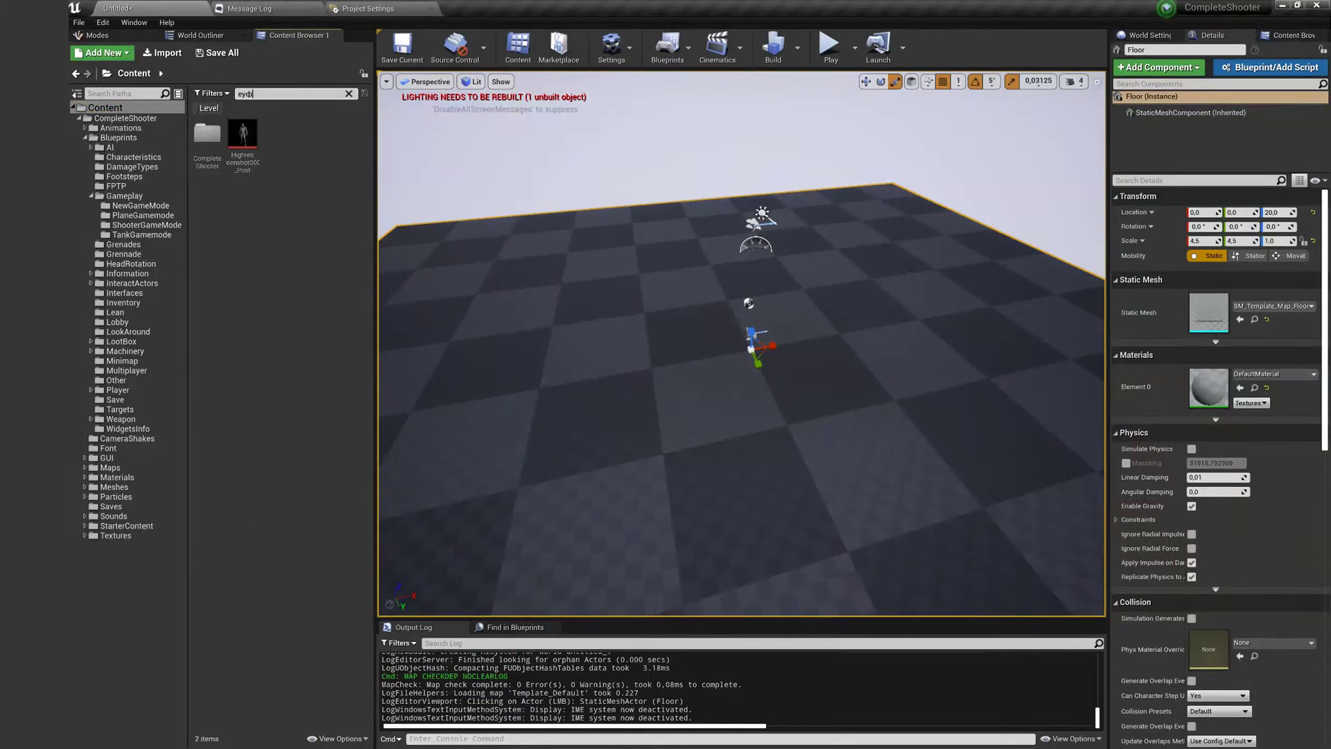
pyautogui.hotkey('ctrl', 'a')
pyautogui.write('team')
pyautogui.moveTo(740, 343); pyautogui.dragTo(720, 444, button='right')
pyautogui.moveTo(353, 142); pyautogui.dragTo(861, 461)
pyautogui.press('e')
pyautogui.press('w')
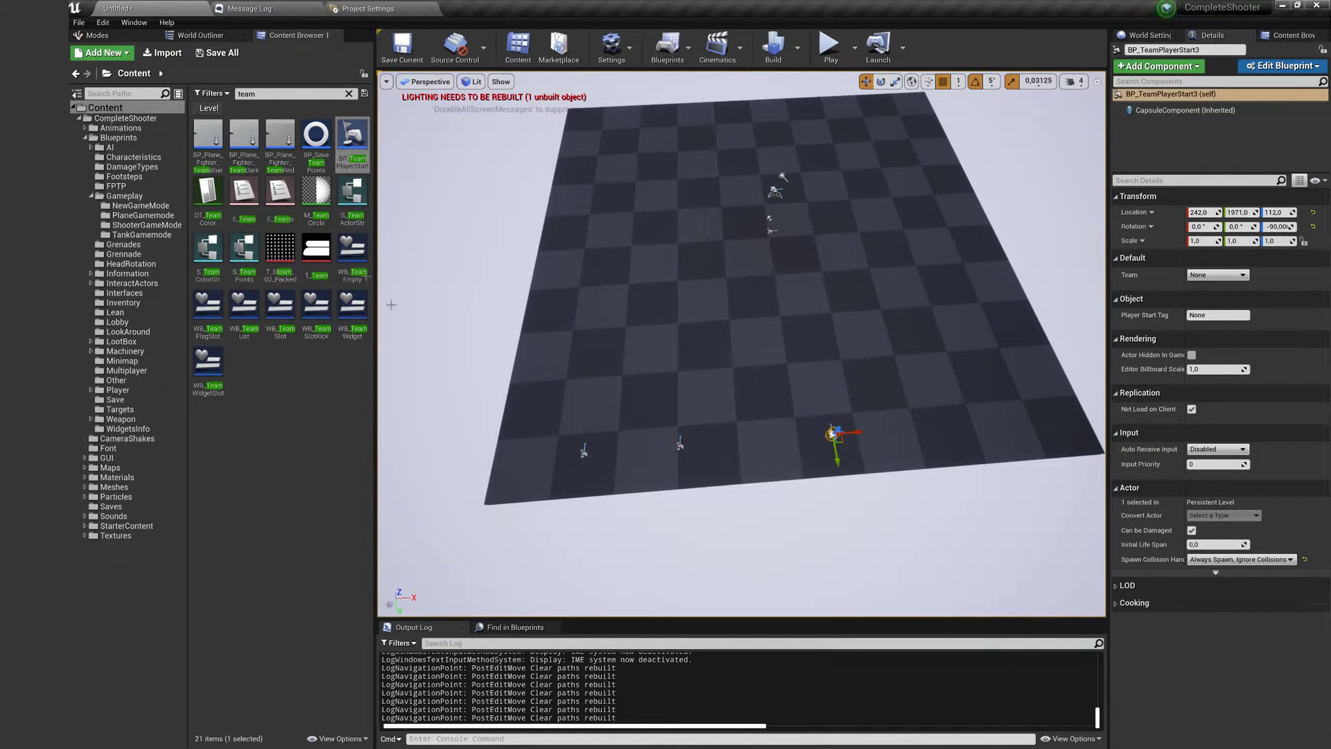
# Set the Team of all three team player starts to Friend and shift the middle one along X for more even spacing
pyautogui.click(197, 35)
pyautogui.click(147, 104)
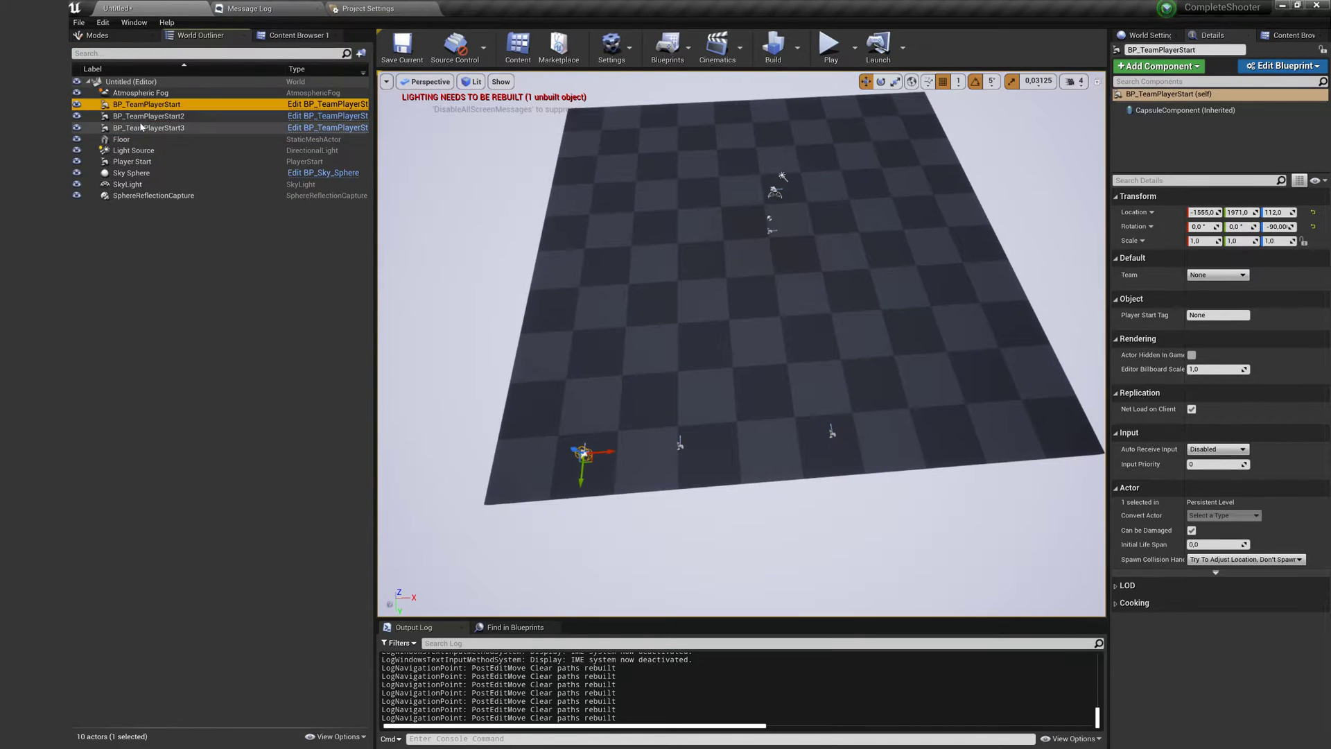
pyautogui.keyDown('shift'); pyautogui.click(148, 128); pyautogui.keyUp('shift')
pyautogui.click(1217, 160)
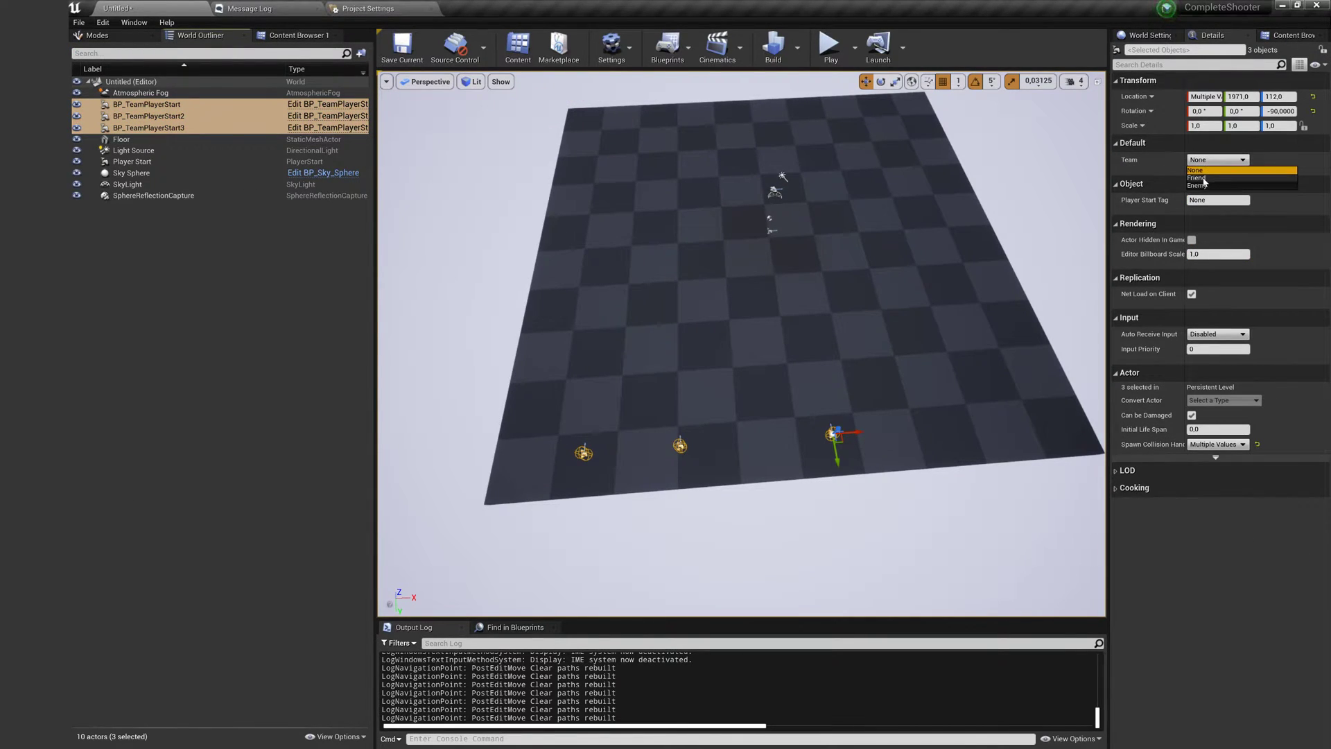
pyautogui.click(1197, 178)
pyautogui.click(679, 445)
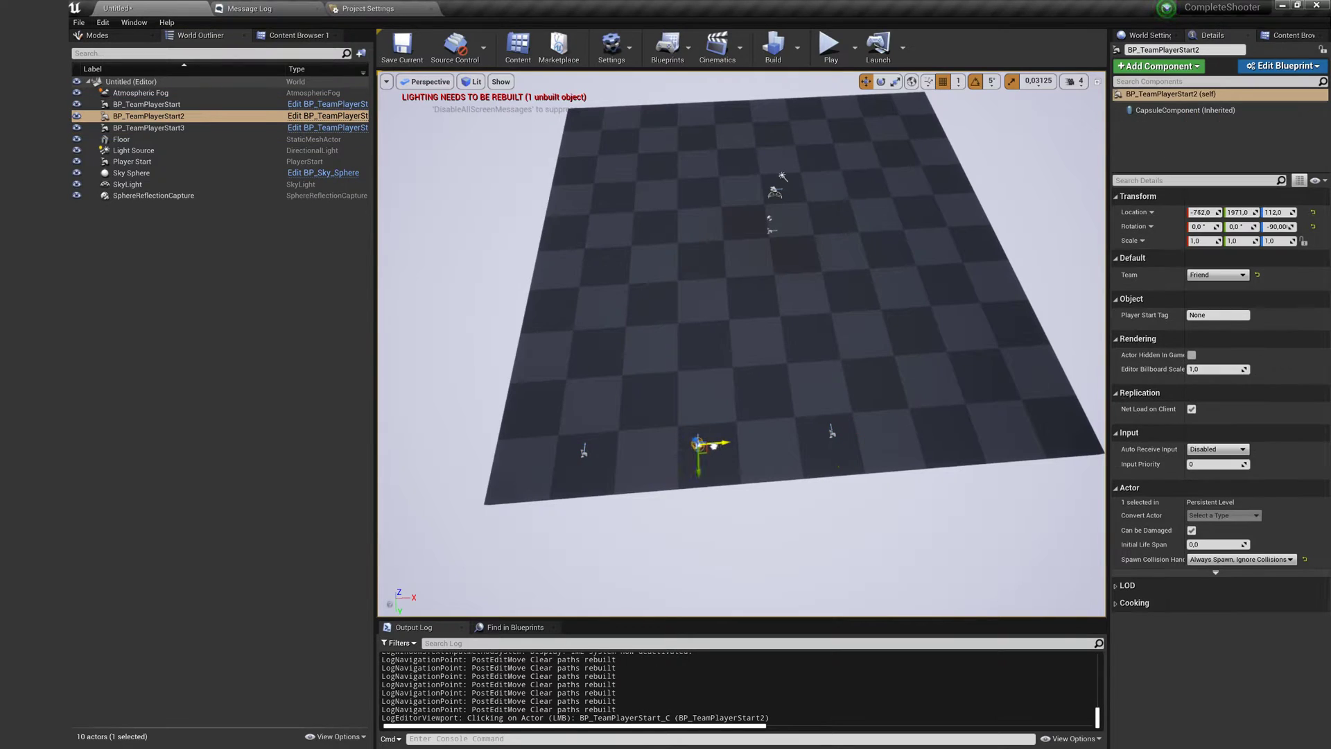
# Duplicate the three team player starts to the opposite side of the floor, turned to a Z rotation of -270° and shifted along X
pyautogui.click(208, 104)
pyautogui.keyDown('shift'); pyautogui.click(208, 128); pyautogui.keyUp('shift')
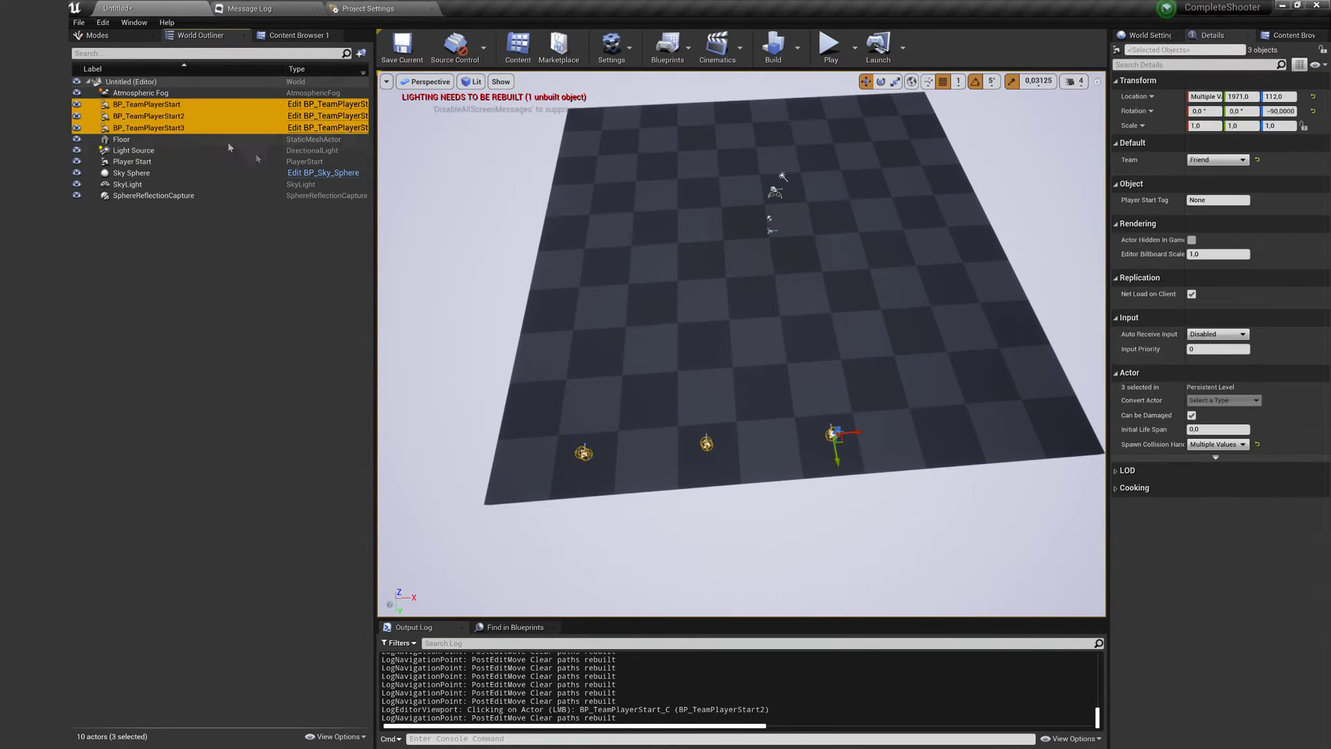
pyautogui.keyDown('alt'); pyautogui.moveTo(839, 462); pyautogui.dragTo(817, 144); pyautogui.keyUp('alt')
pyautogui.press('e')
pyautogui.moveTo(783, 103); pyautogui.dragTo(740, 133)
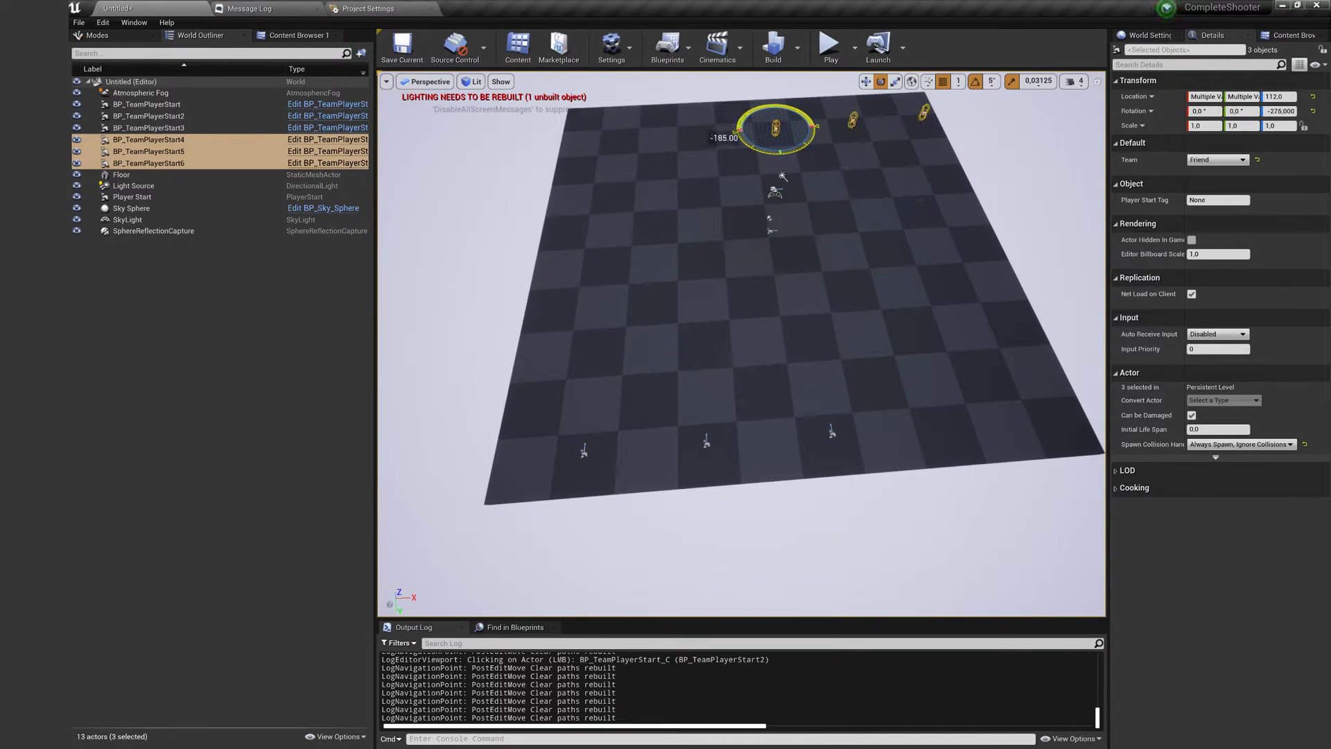
pyautogui.press('w')
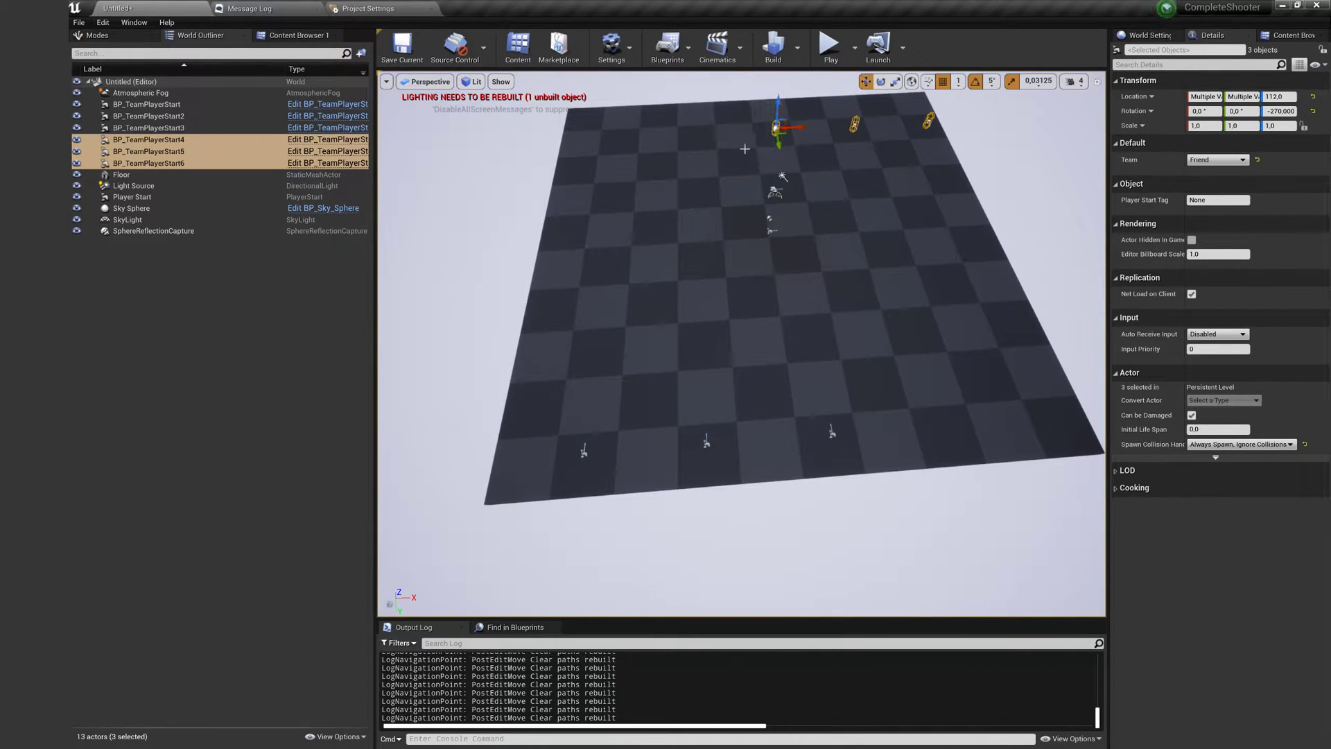
pyautogui.moveTo(799, 129); pyautogui.dragTo(650, 139)
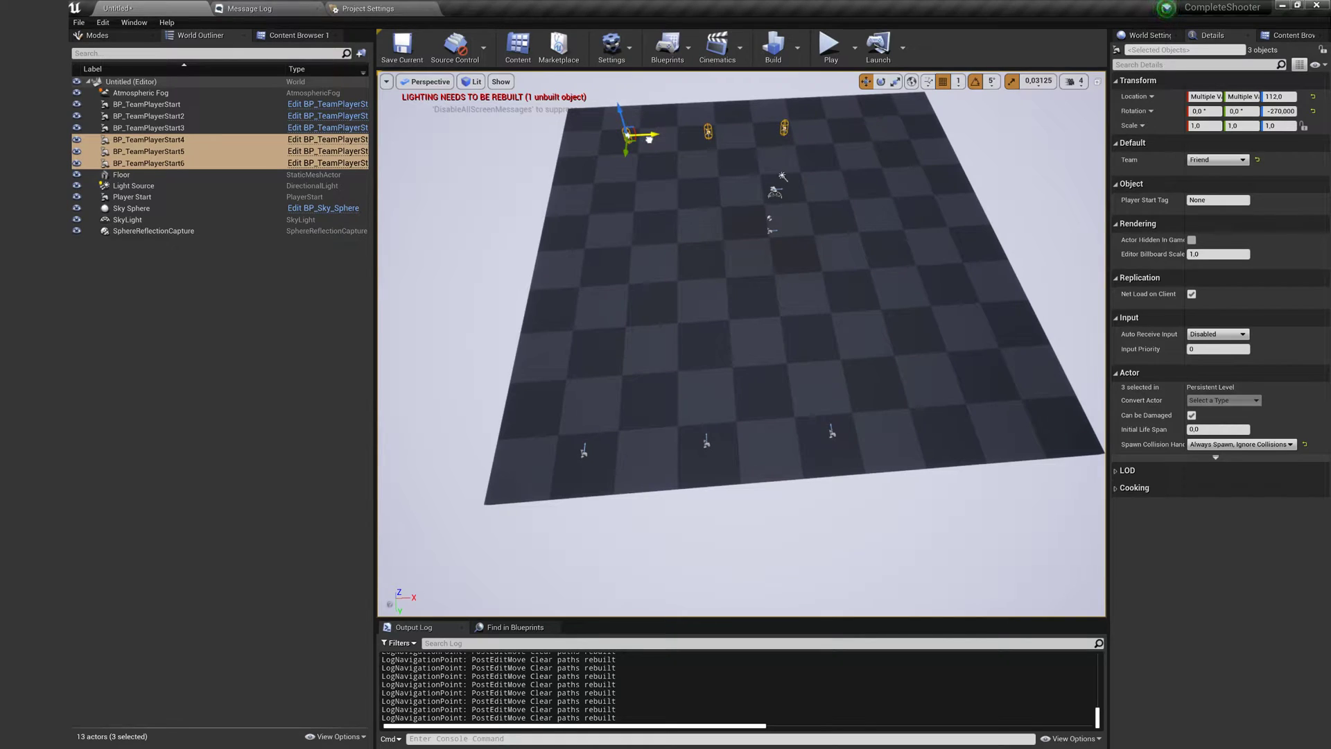
# Enlarge the floor to a scale of about 6.375 in X and Y
pyautogui.click(682, 208)
pyautogui.press('r')
pyautogui.moveTo(773, 238); pyautogui.dragTo(813, 199)
# Add a BP_CaptureArea near the floor's side edge at about X 2574, Y 548, with the Point Name Y
pyautogui.click(298, 35)
pyautogui.click(105, 108)
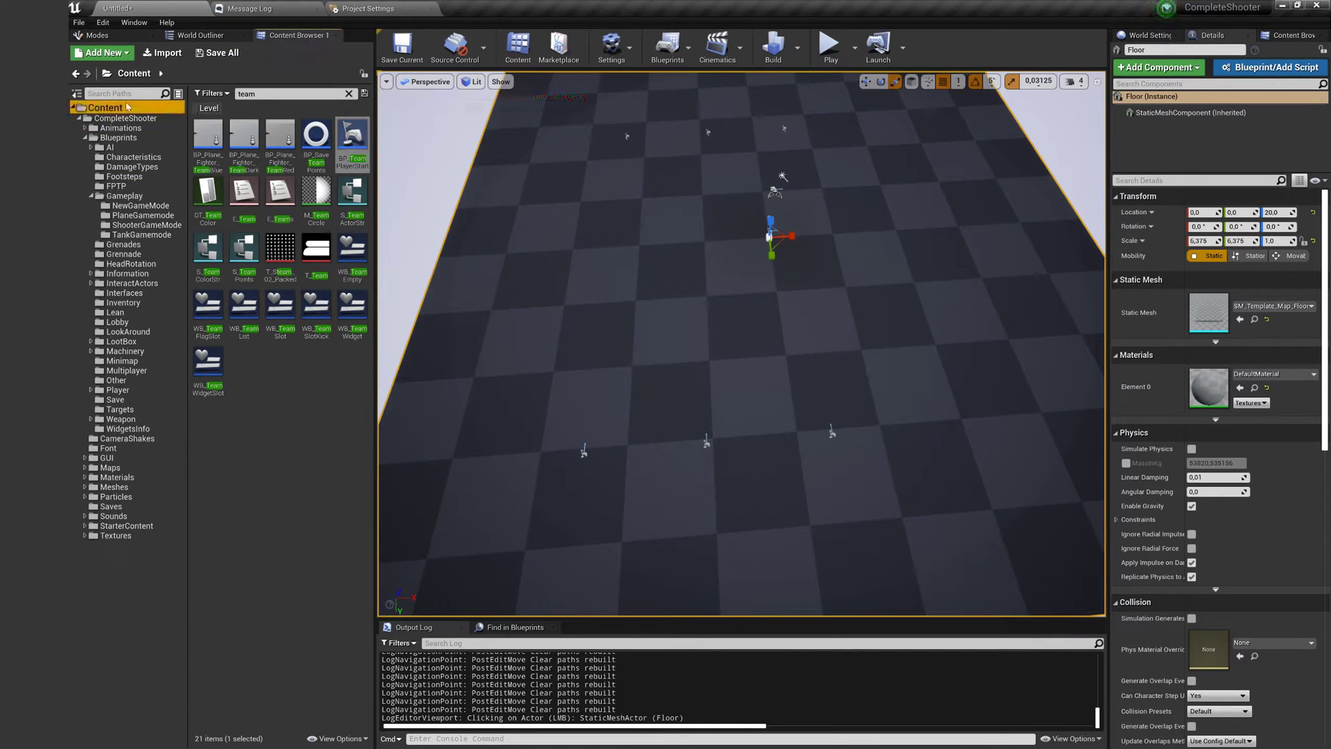
pyautogui.click(278, 93)
pyautogui.write('capture')
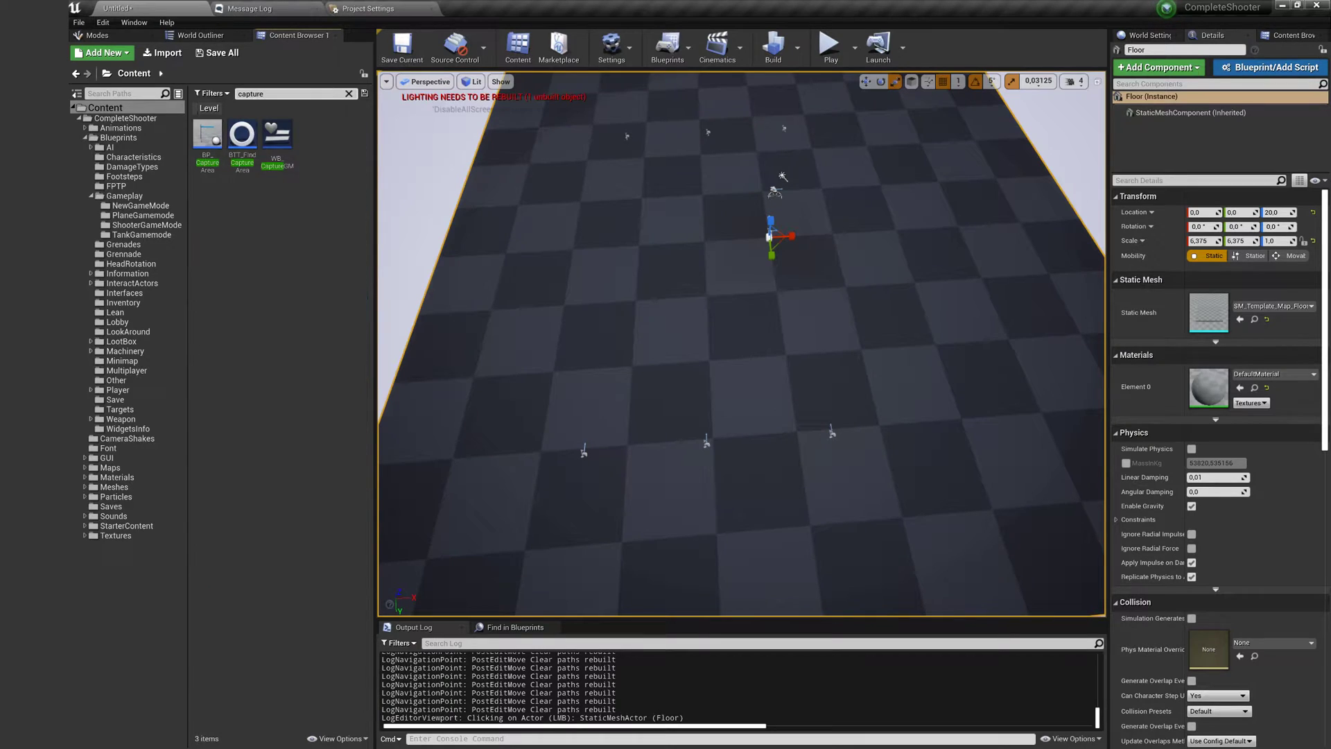
pyautogui.moveTo(208, 137); pyautogui.dragTo(812, 287)
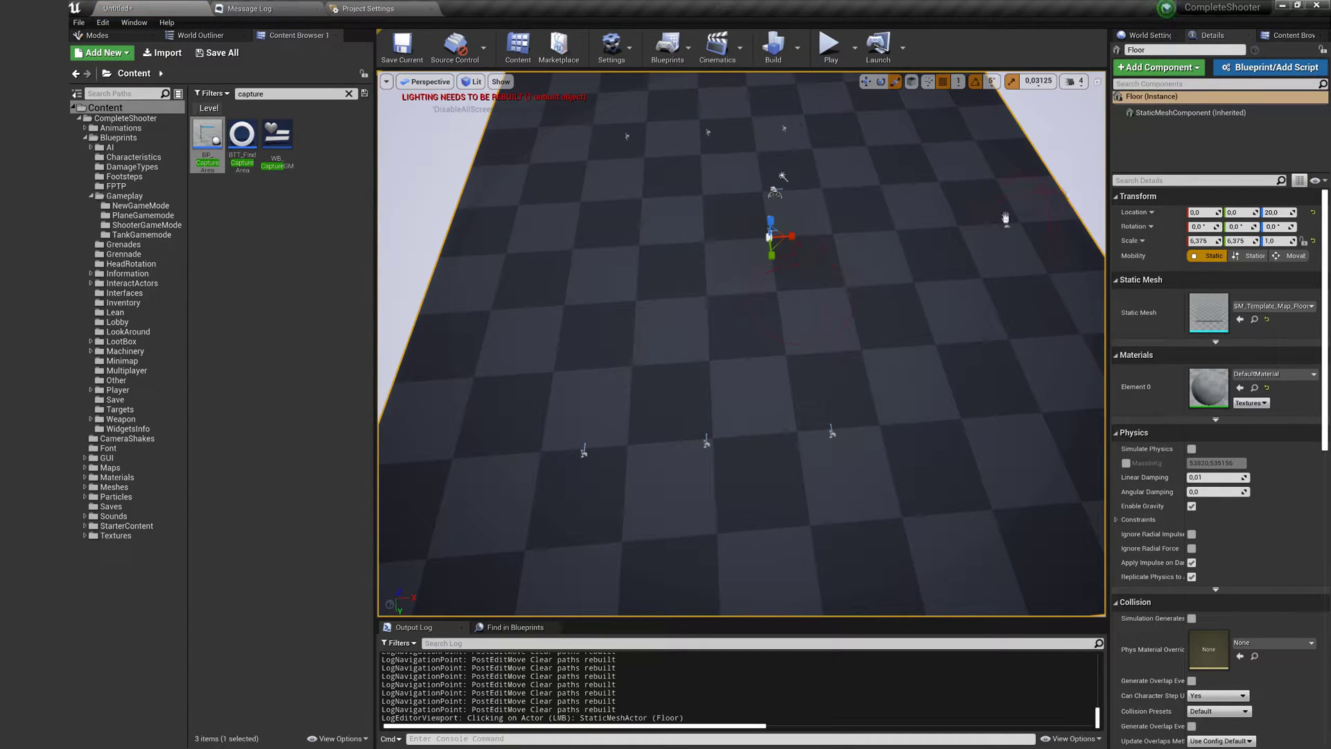
pyautogui.moveTo(999, 181); pyautogui.dragTo(1001, 181)
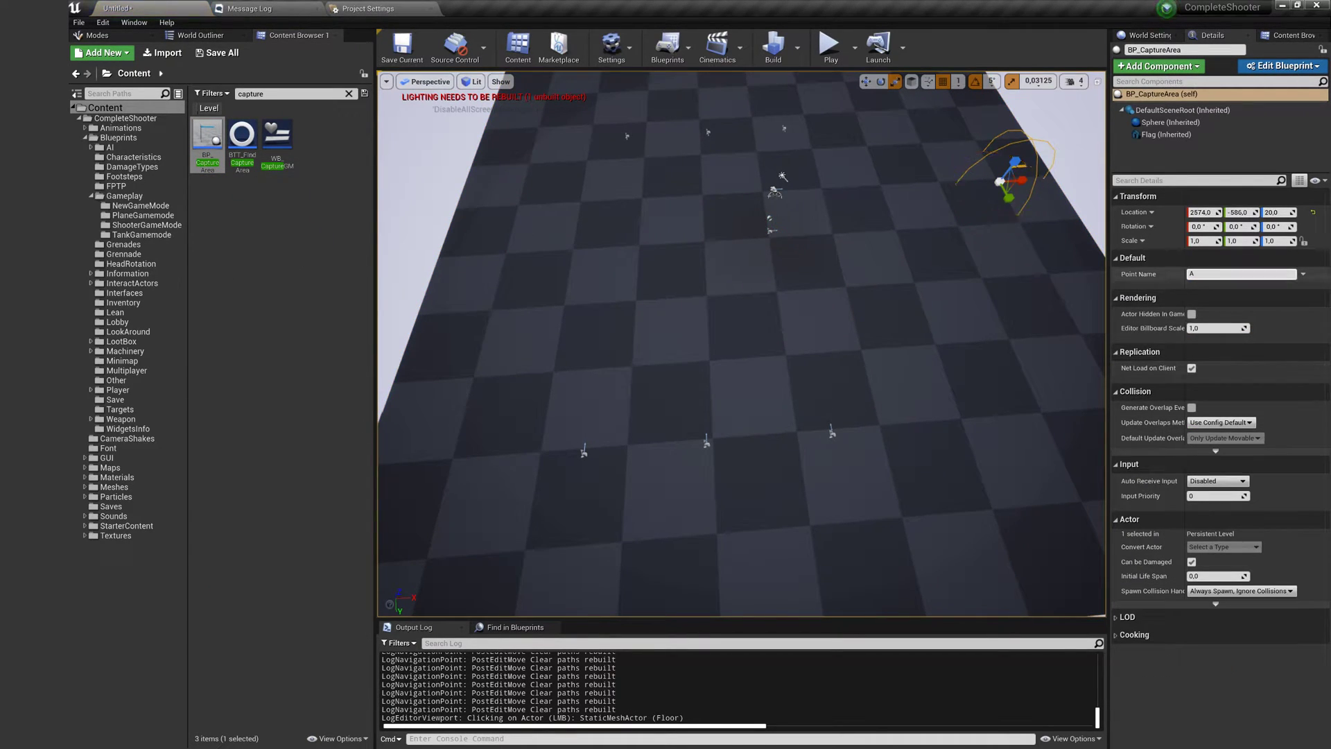
pyautogui.press('Return')
pyautogui.moveTo(1043, 228); pyautogui.dragTo(1071, 229, button='right')
pyautogui.moveTo(981, 186); pyautogui.dragTo(1032, 264)
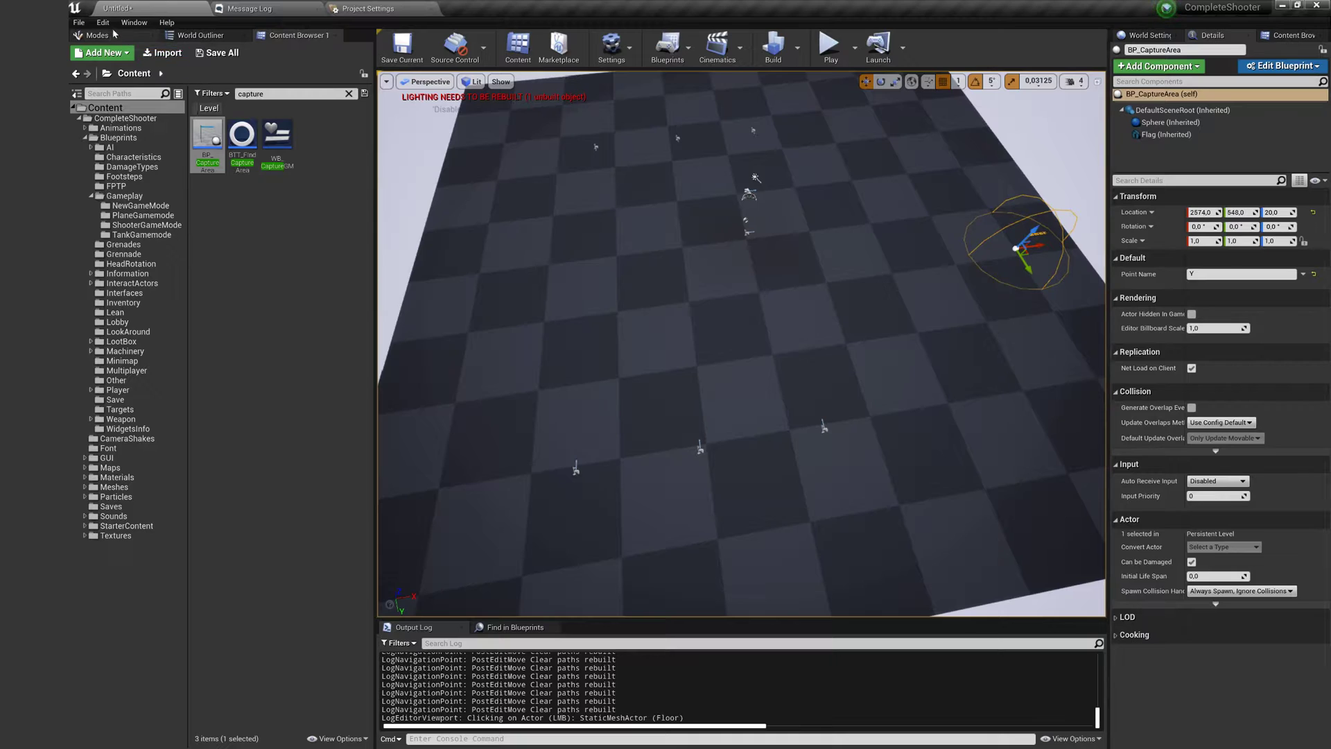
# Find the Nav Mesh Bounds Volume among the placeable actors and place one near the middle of the floor
pyautogui.click(115, 34)
pyautogui.click(200, 34)
pyautogui.click(104, 35)
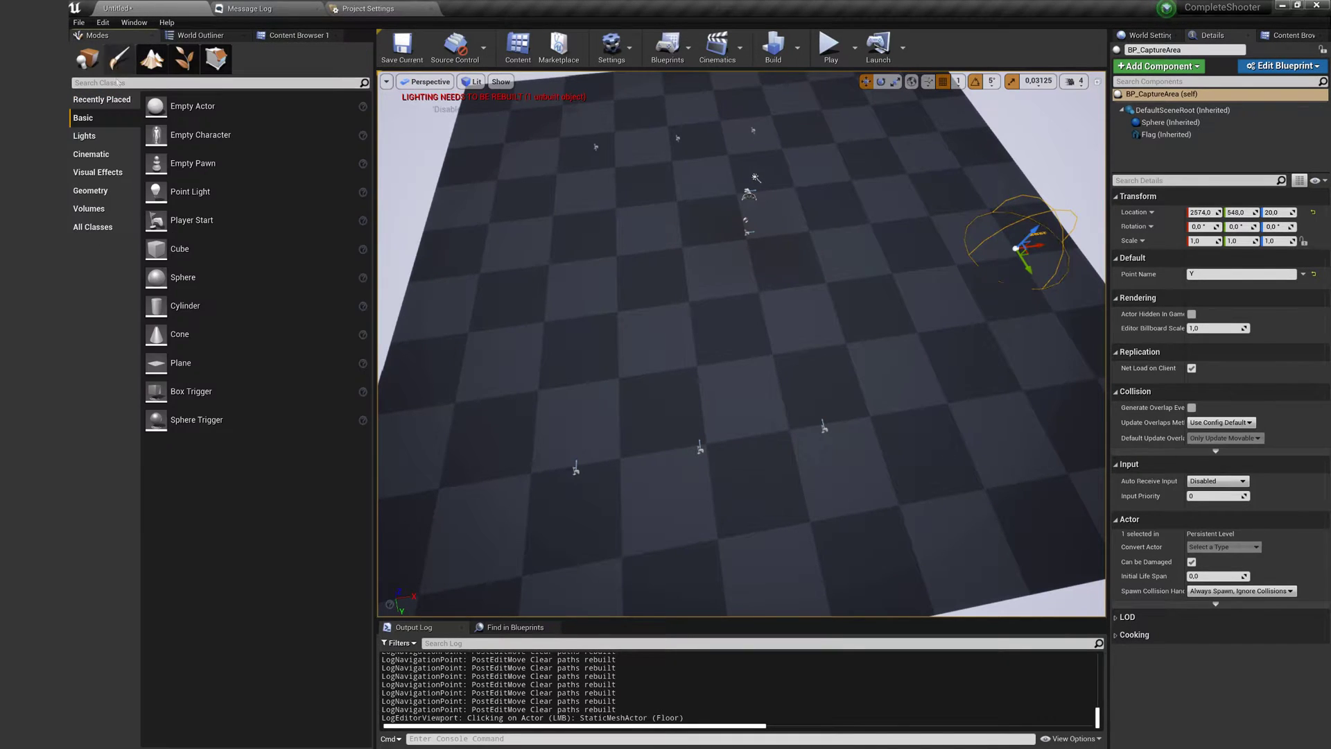
pyautogui.click(121, 83)
pyautogui.write('nav')
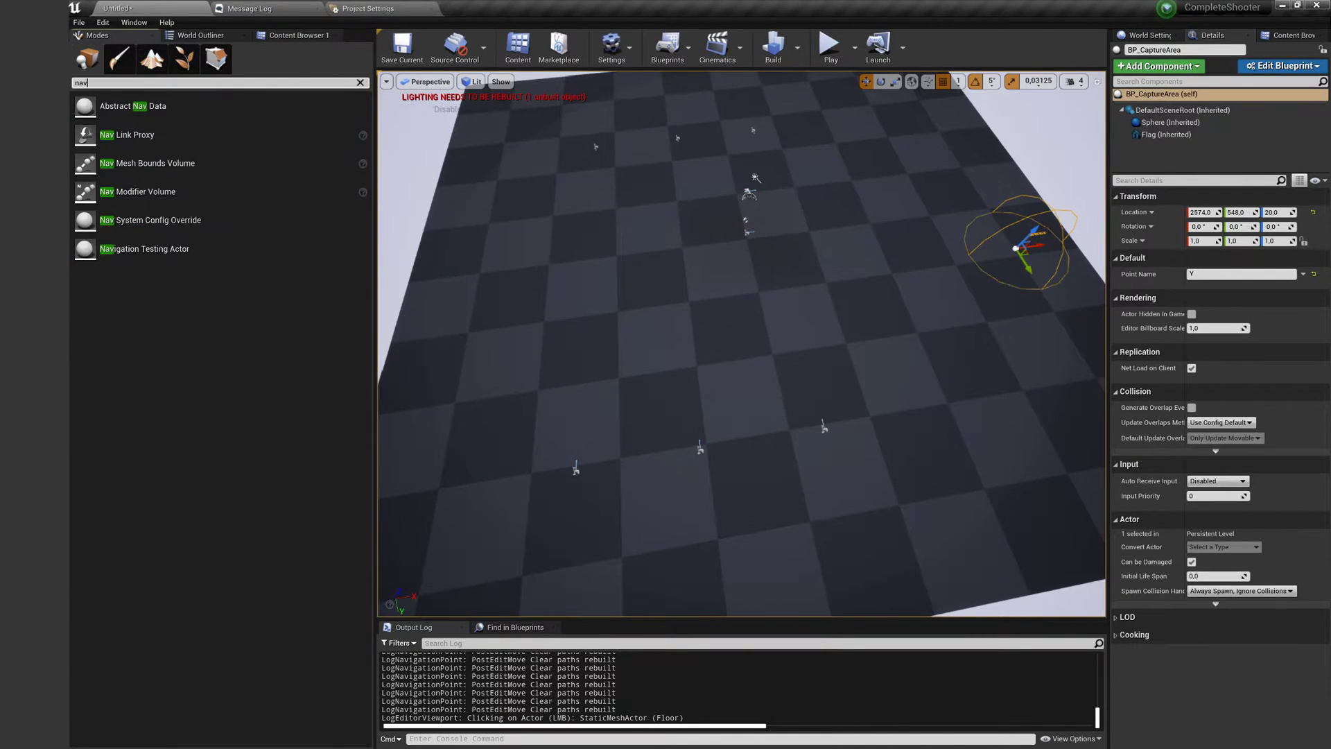
pyautogui.moveTo(158, 170); pyautogui.dragTo(738, 265)
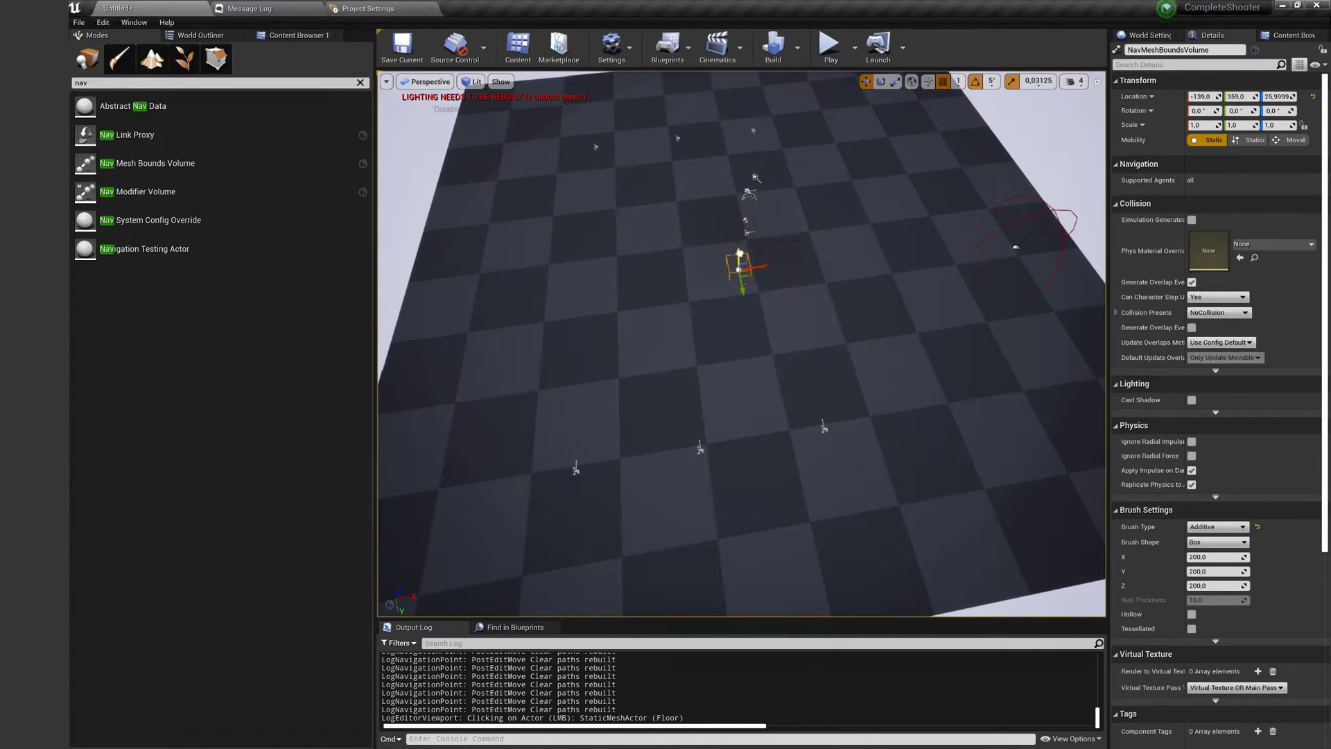
# Scale the Nav Mesh Bounds Volume to about 61.5 in X and 28.4 in Y to cover the floor, and check the navigation preview
pyautogui.moveTo(761, 269); pyautogui.dragTo(887, 251)
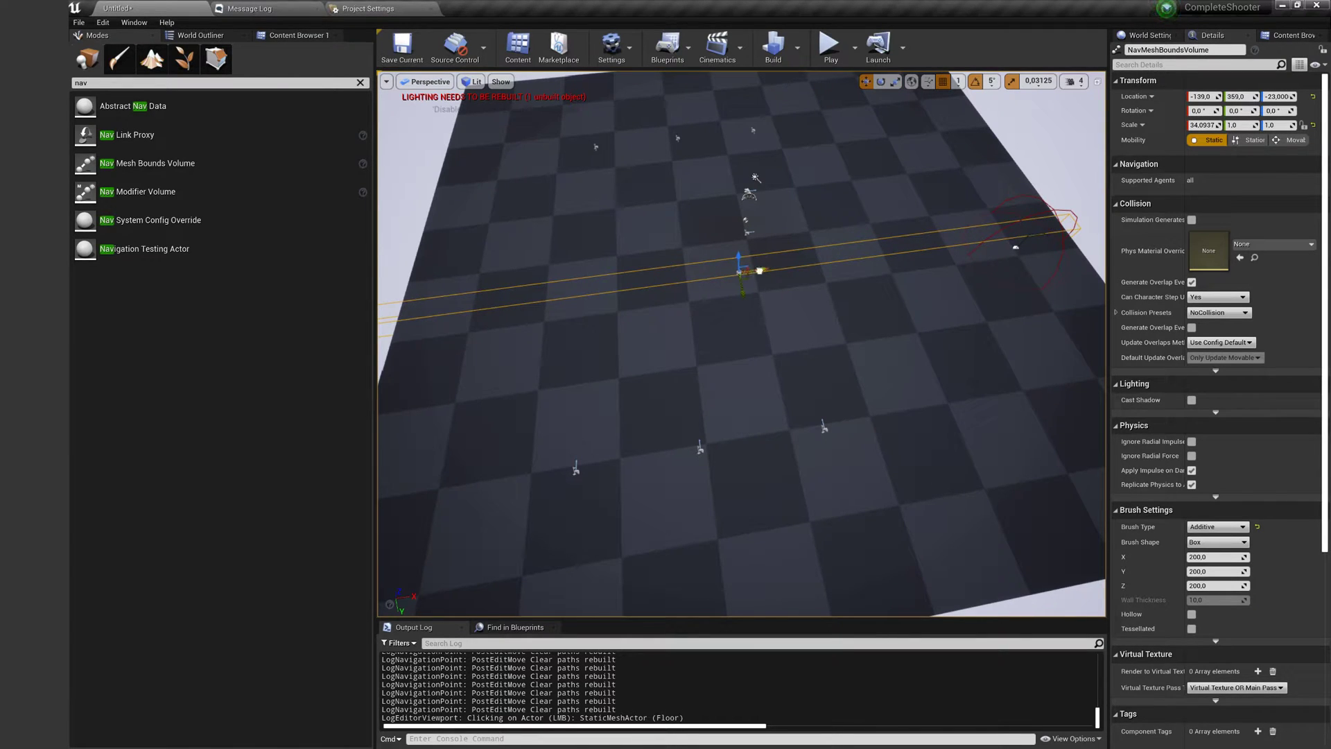
pyautogui.moveTo(755, 287); pyautogui.dragTo(824, 334)
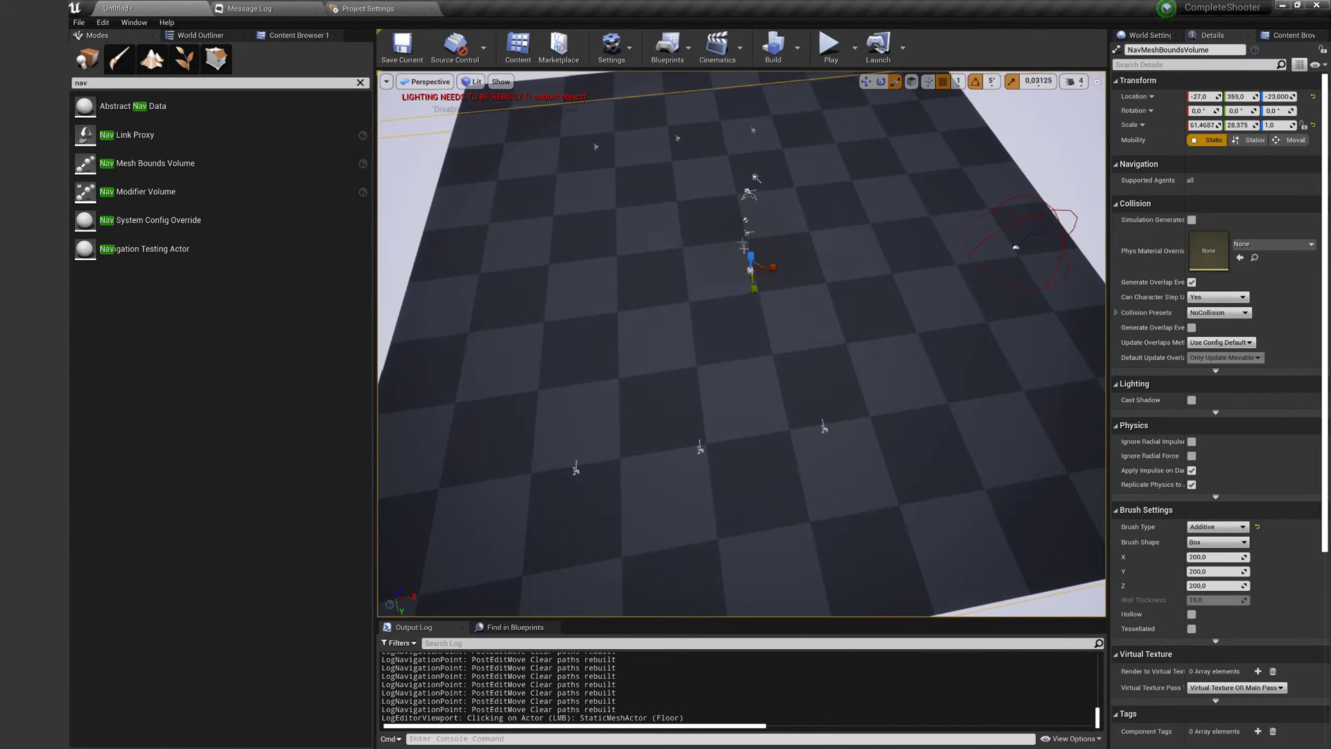
pyautogui.press('p')
pyautogui.press('p')
# Set the level's GameMode Override to GM_NewGamemode and its Player Controller Class to PC_NewGamemode
pyautogui.click(1172, 36)
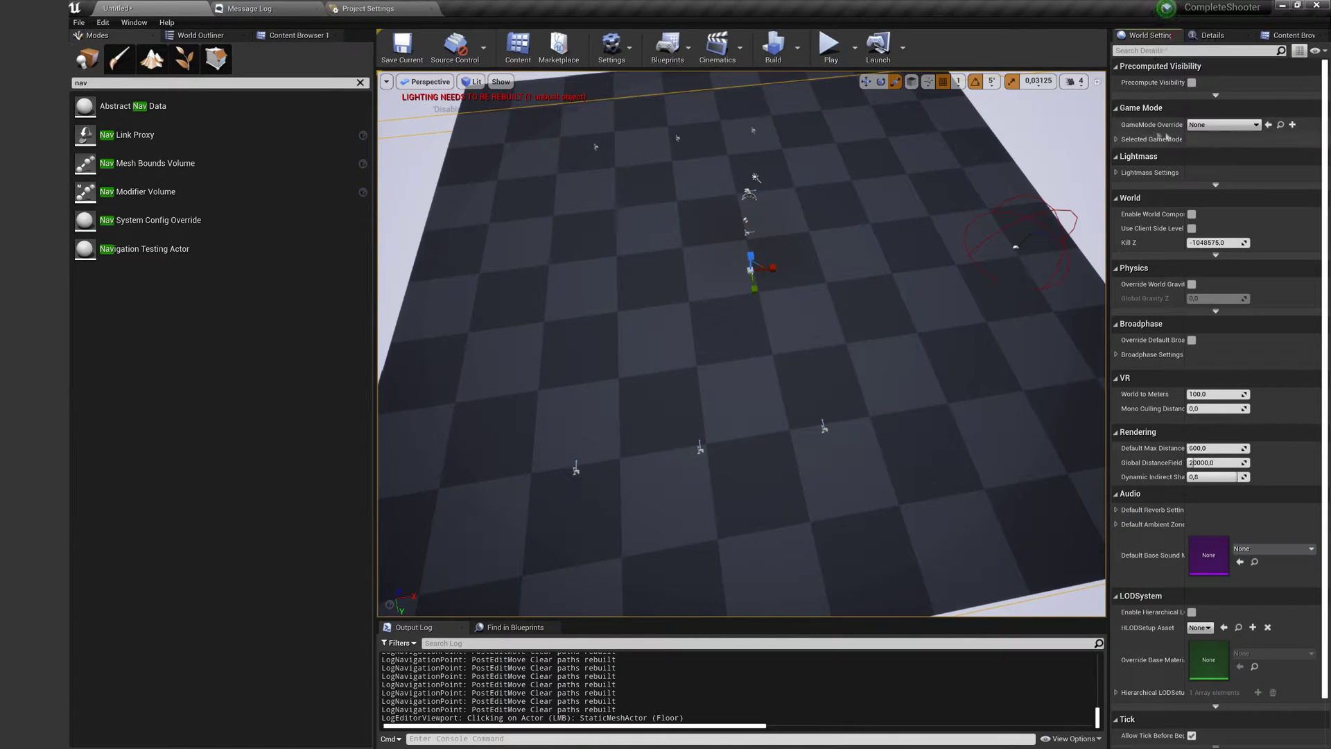
pyautogui.click(1206, 125)
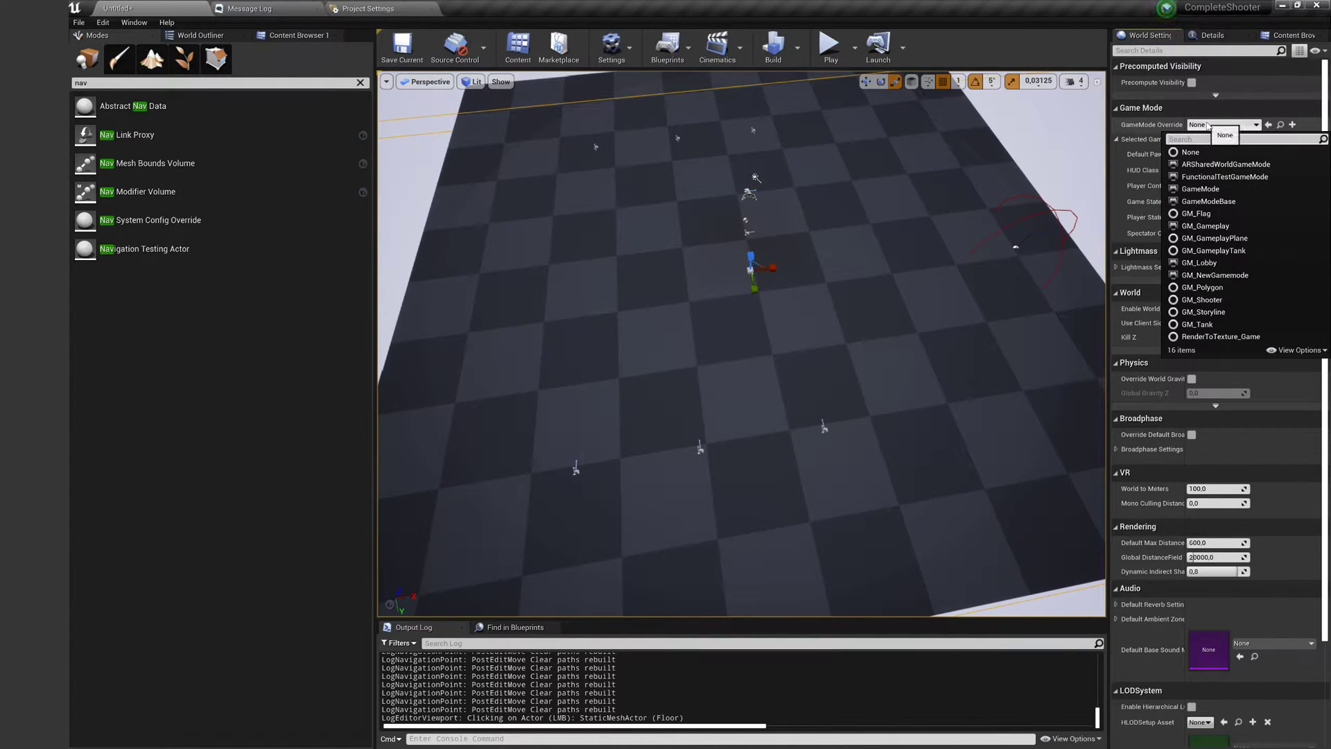
pyautogui.write('new')
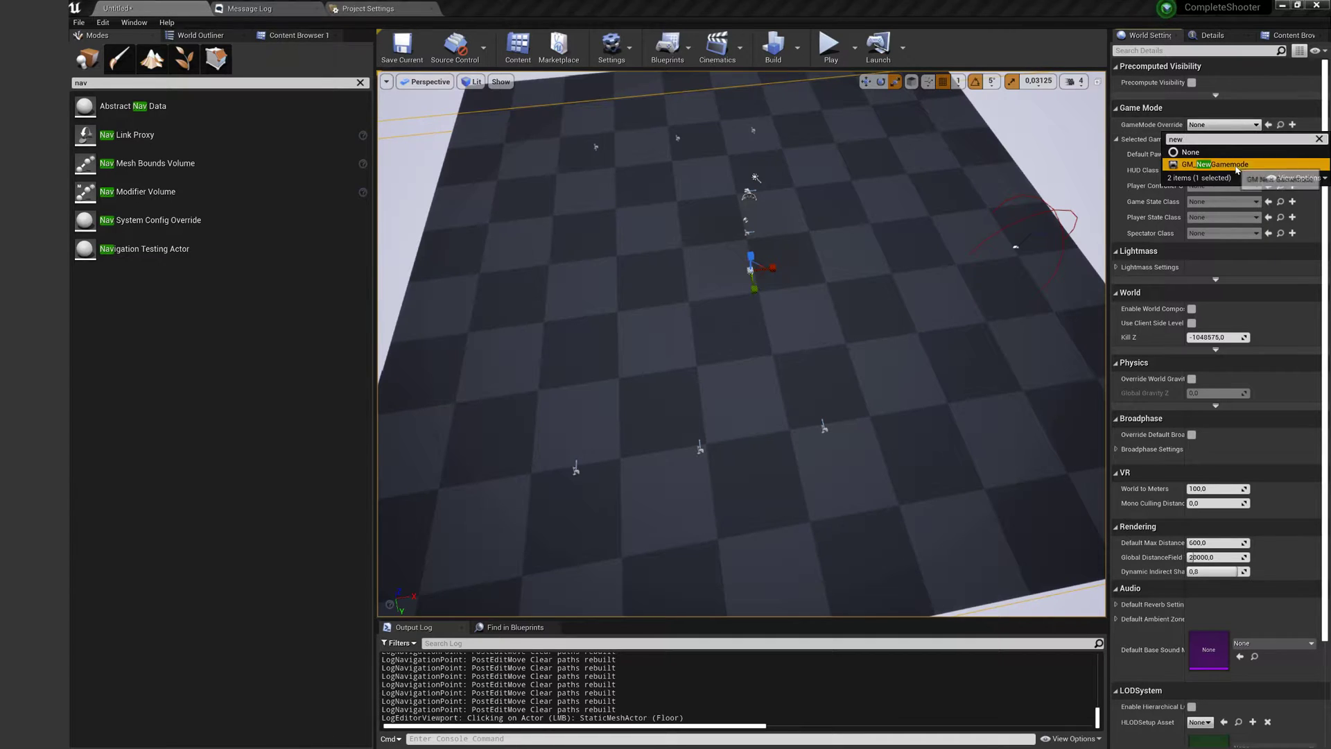
pyautogui.click(1215, 164)
pyautogui.click(1231, 190)
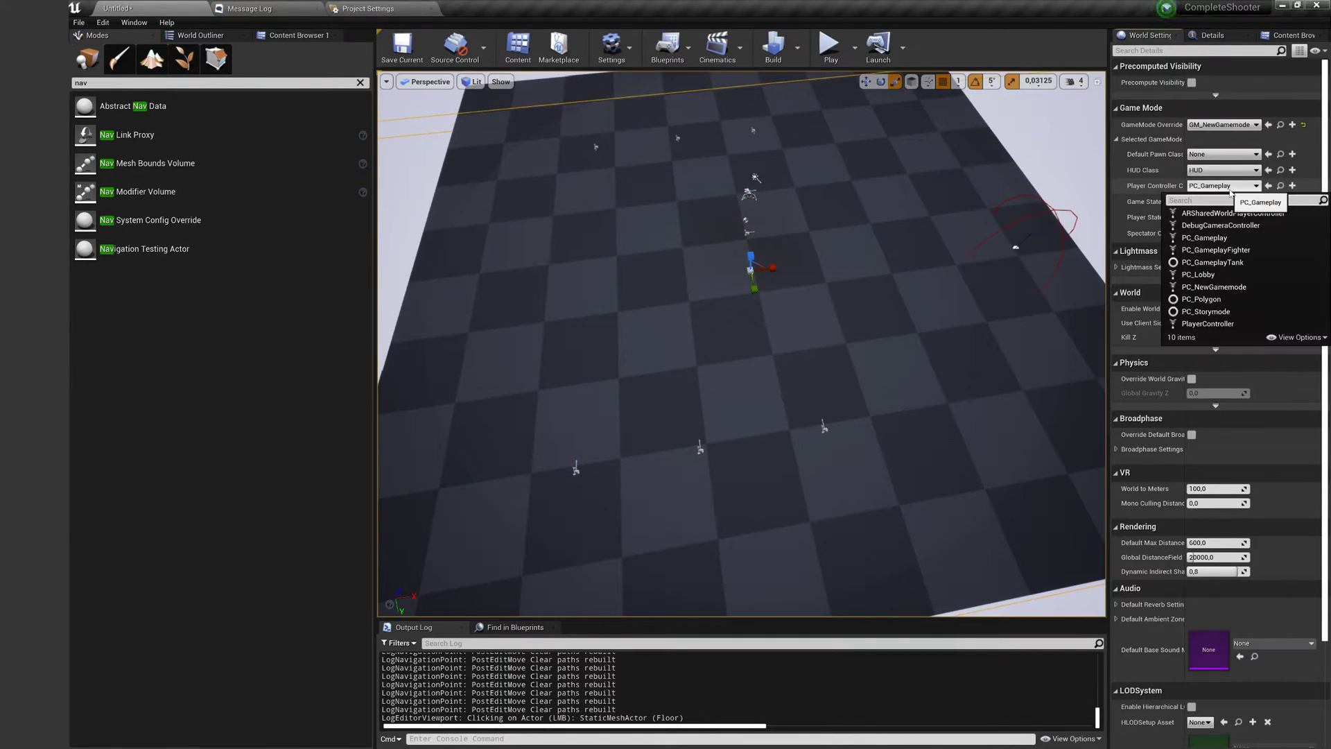
pyautogui.write('new')
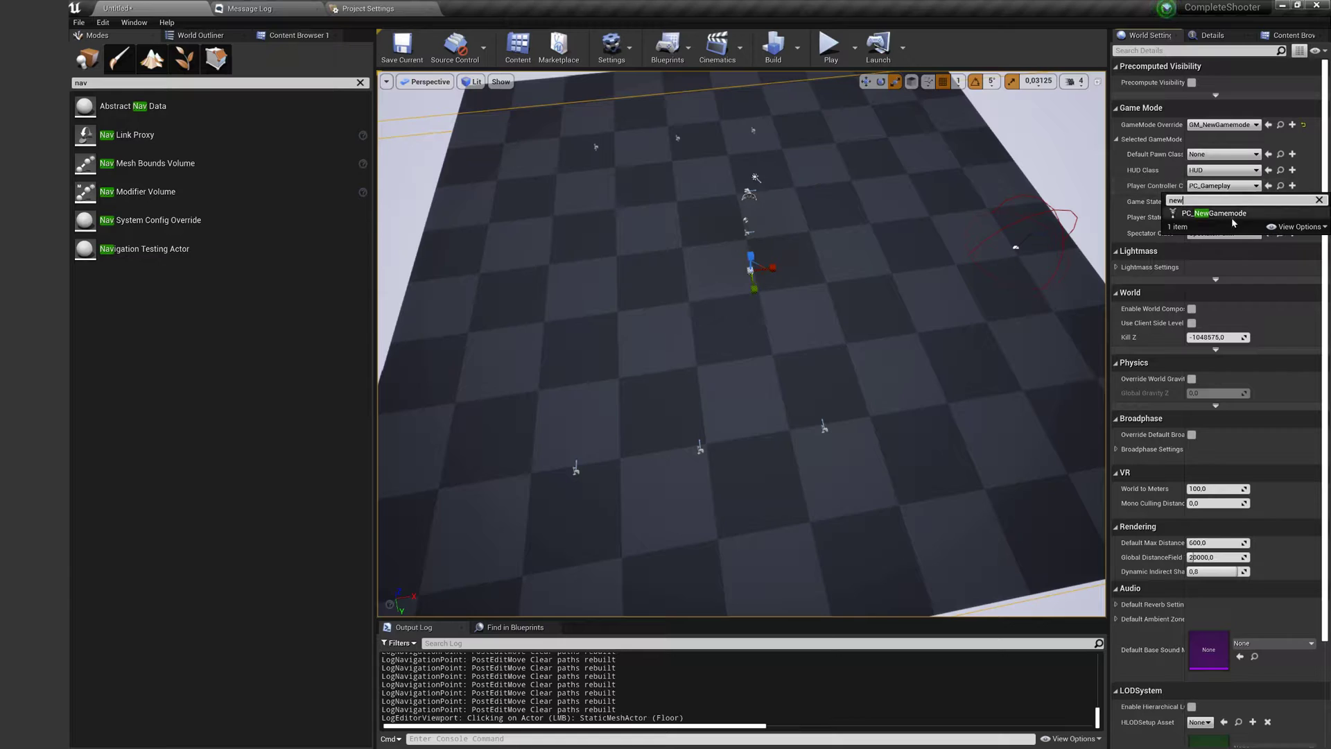
pyautogui.click(1232, 214)
# Open the GM_NewGamemode blueprint from the NewGameMode folder, dock its window with the other editors, and show its Event Graph
pyautogui.scroll(-5, 1047, 215)
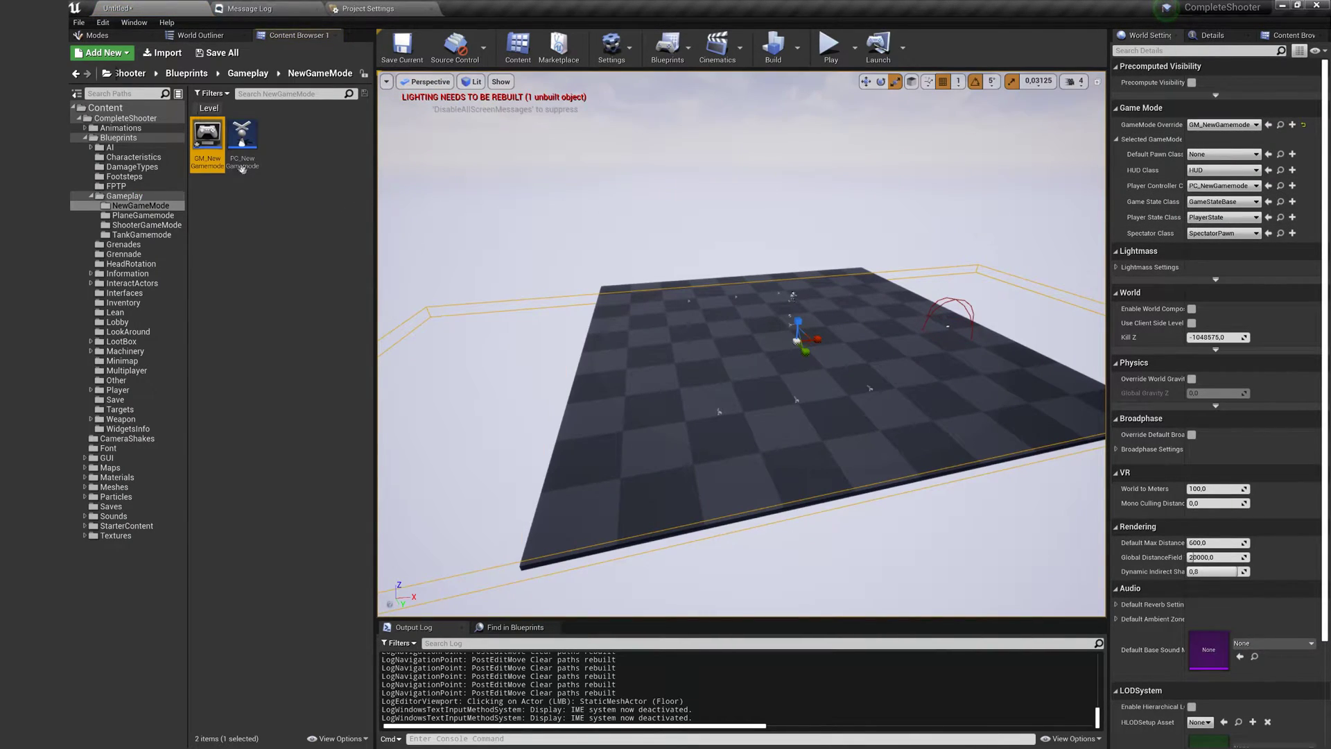
pyautogui.doubleClick(209, 142)
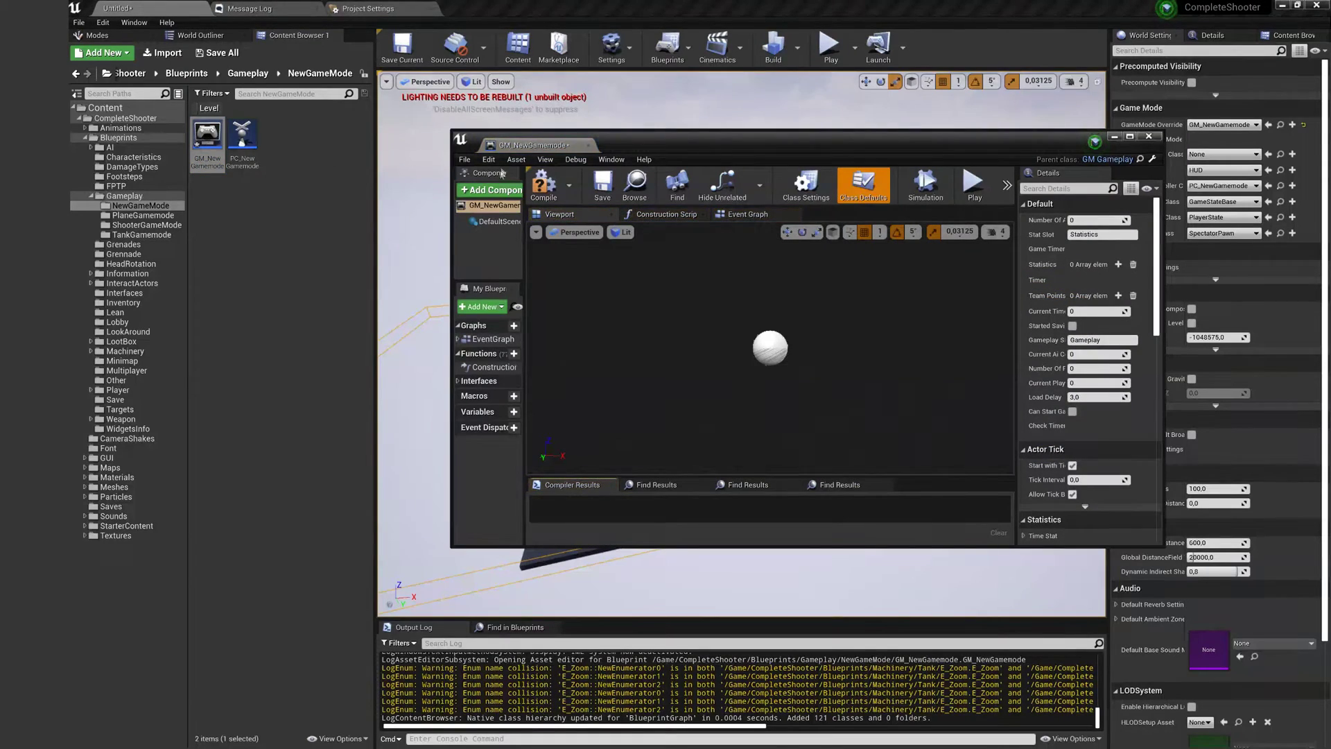
pyautogui.moveTo(517, 144); pyautogui.dragTo(497, 17)
pyautogui.click(416, 77)
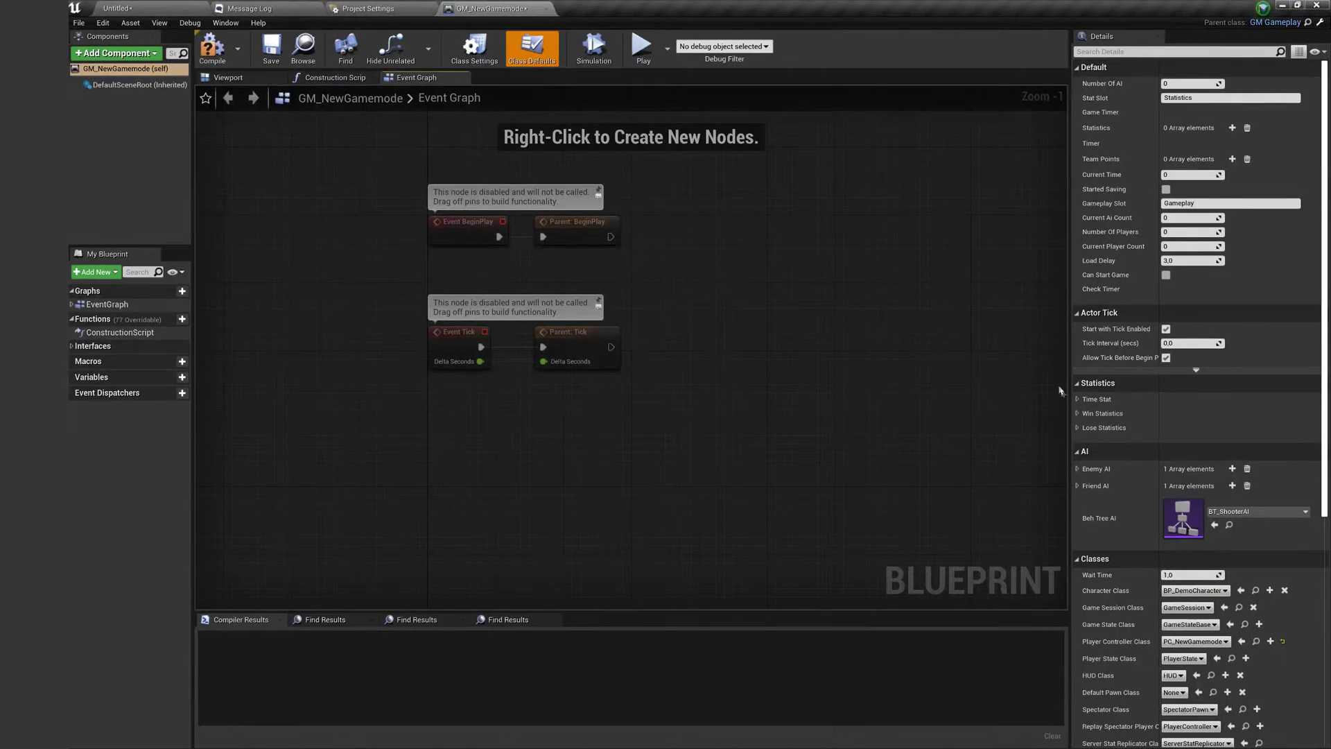
# Expand the Time Stat, Win Statistics and Lose Statistics defaults, and review them with the AI and class settings
pyautogui.click(1077, 399)
pyautogui.click(1079, 447)
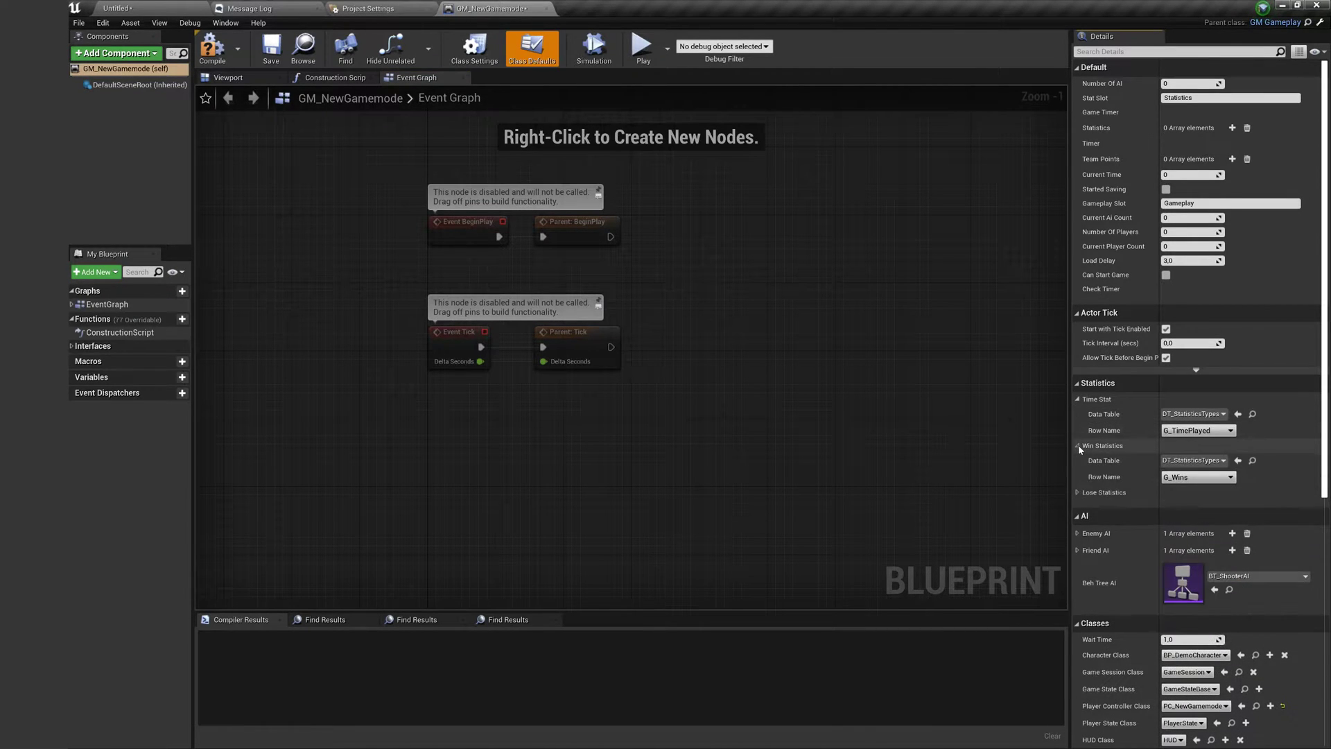
pyautogui.click(1079, 493)
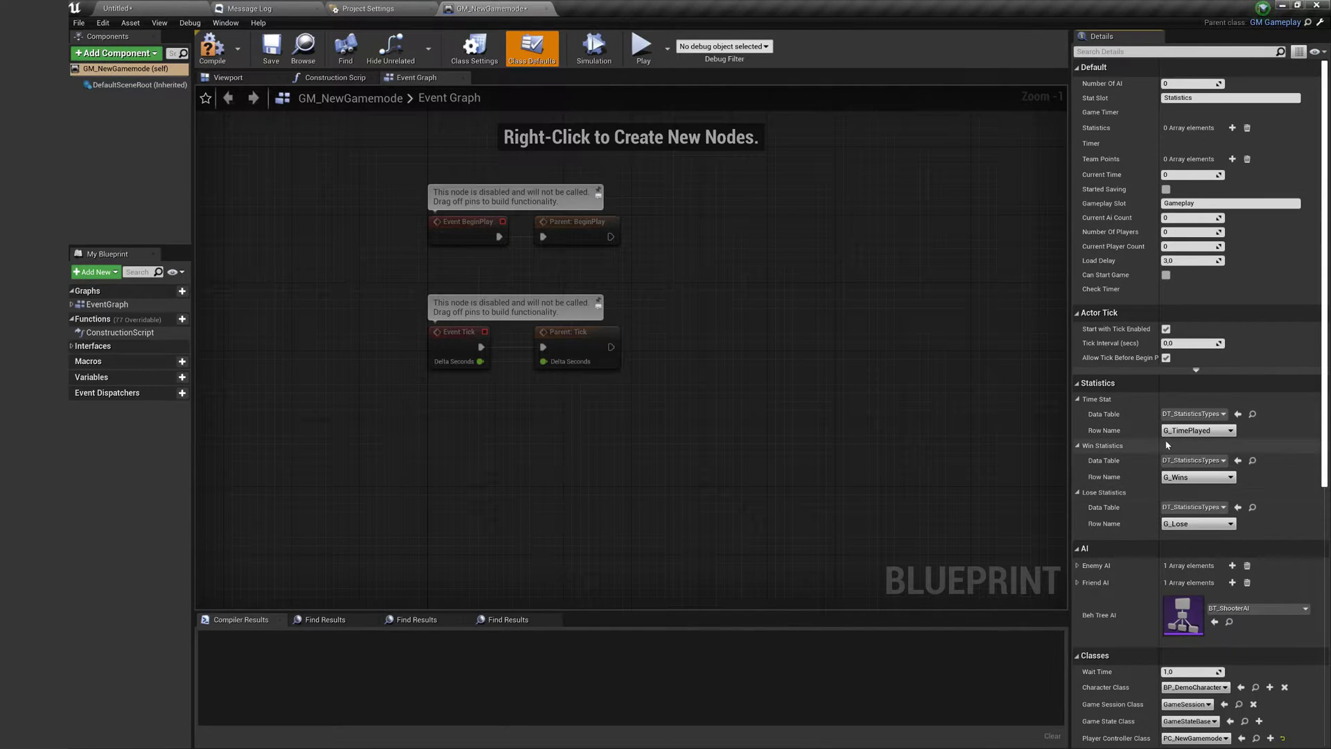
pyautogui.scroll(-2, 1125, 404)
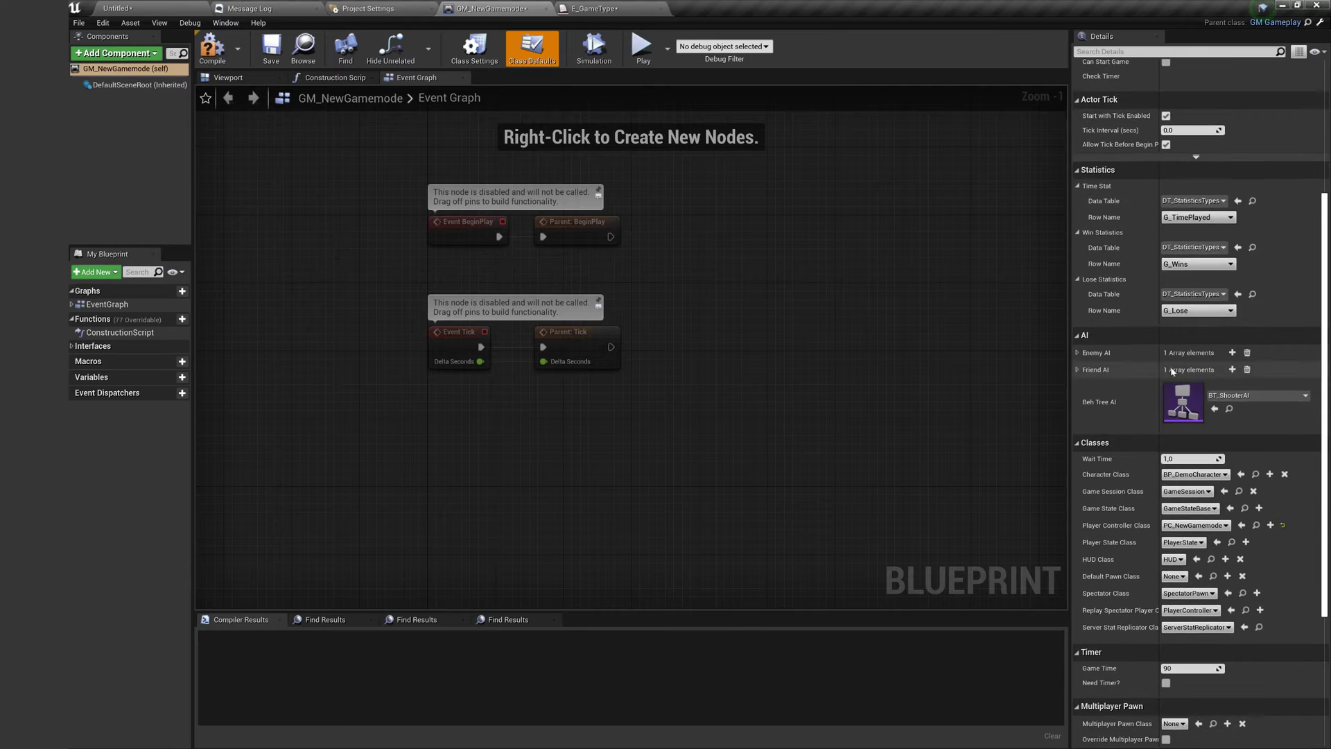
pyautogui.scroll(-1, 1158, 363)
pyautogui.scroll(4, 1159, 363)
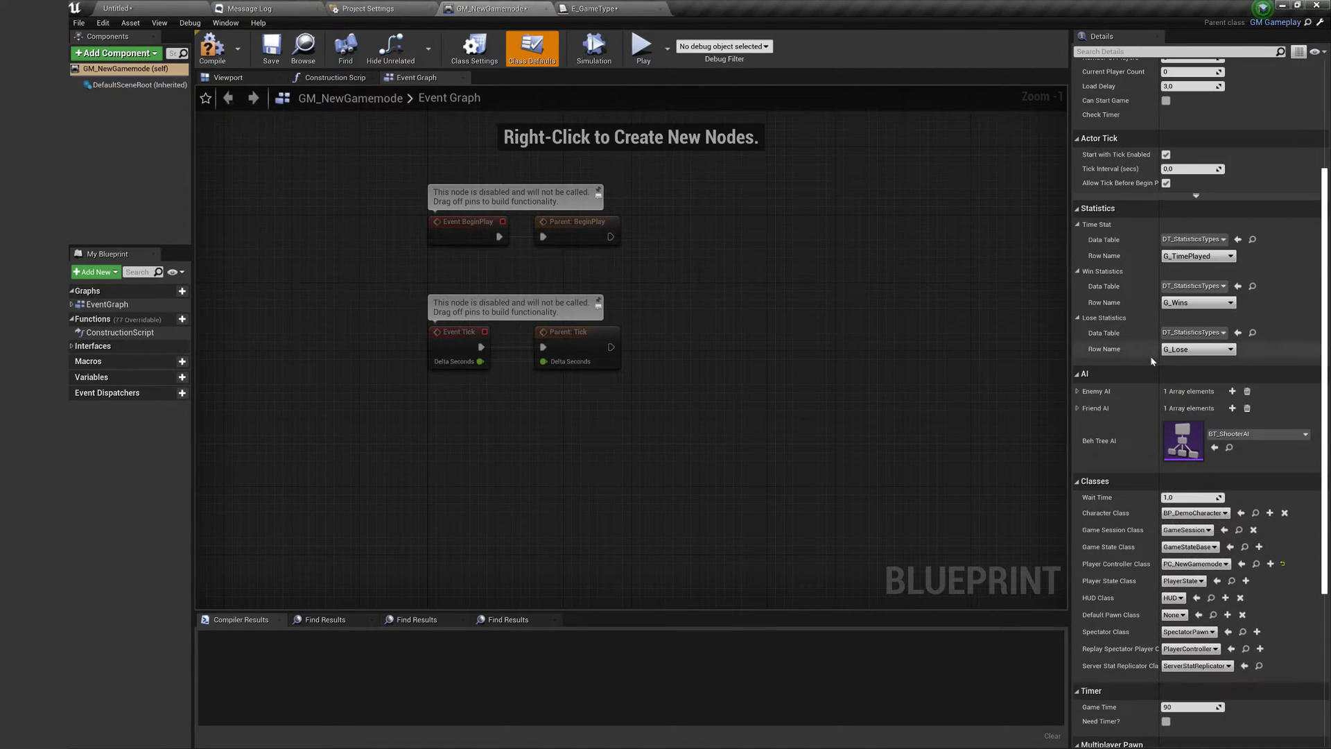
pyautogui.scroll(-5, 1130, 405)
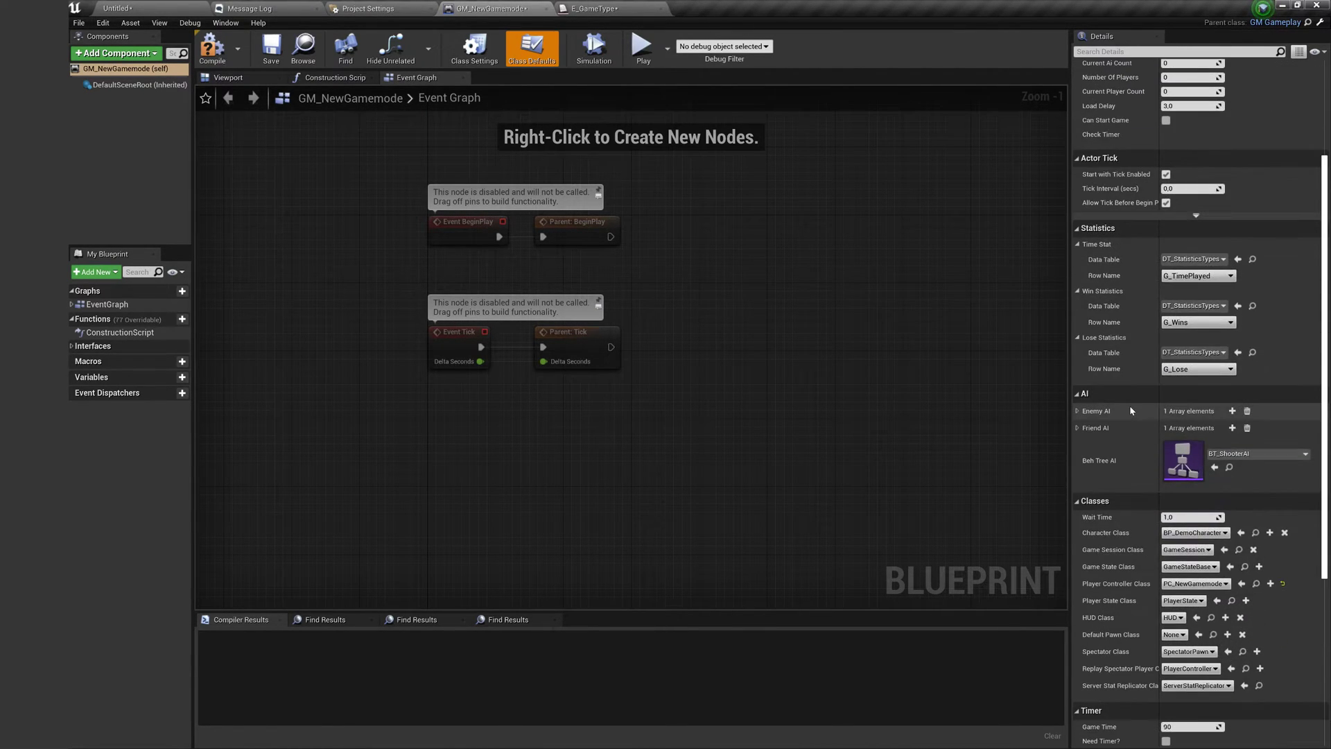
pyautogui.scroll(4, 1137, 402)
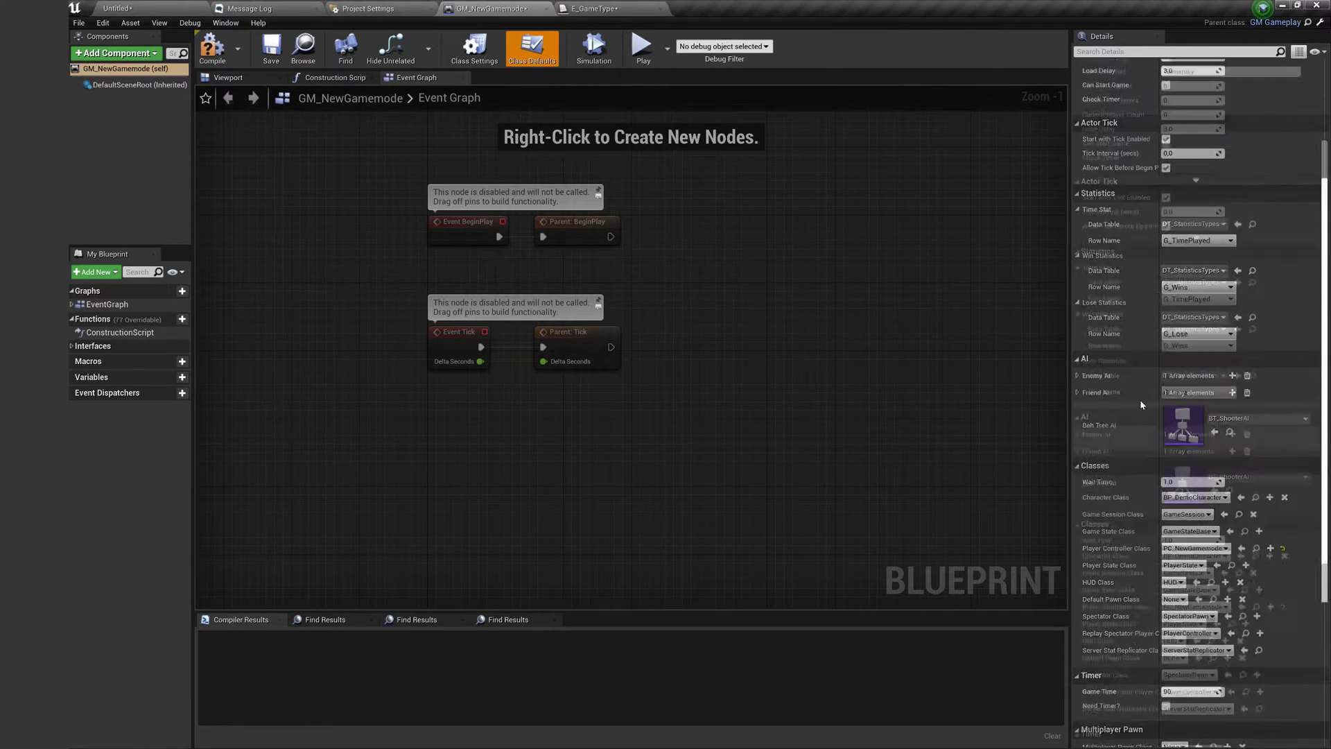
# Locate and open the DT_StatisticsTypes data table, and examine the Type options of its V_Lose row
pyautogui.click(1252, 303)
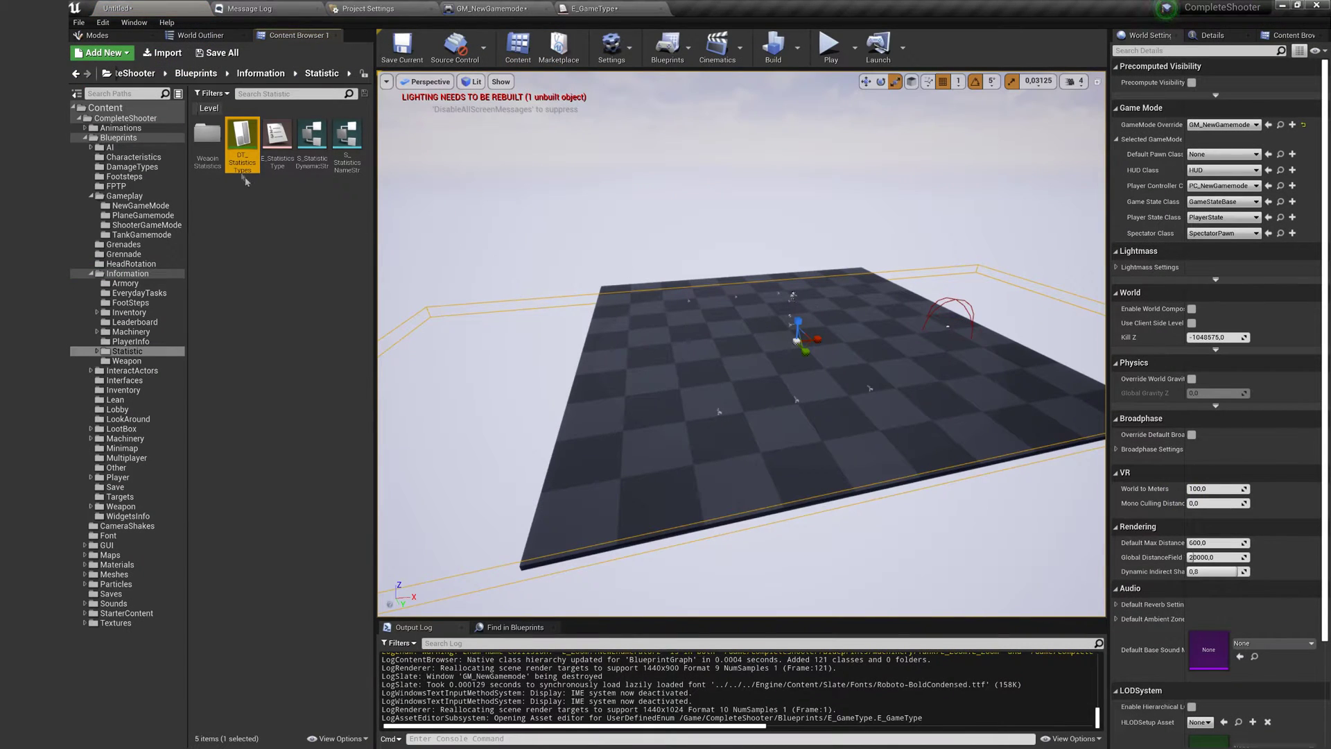
pyautogui.doubleClick(235, 155)
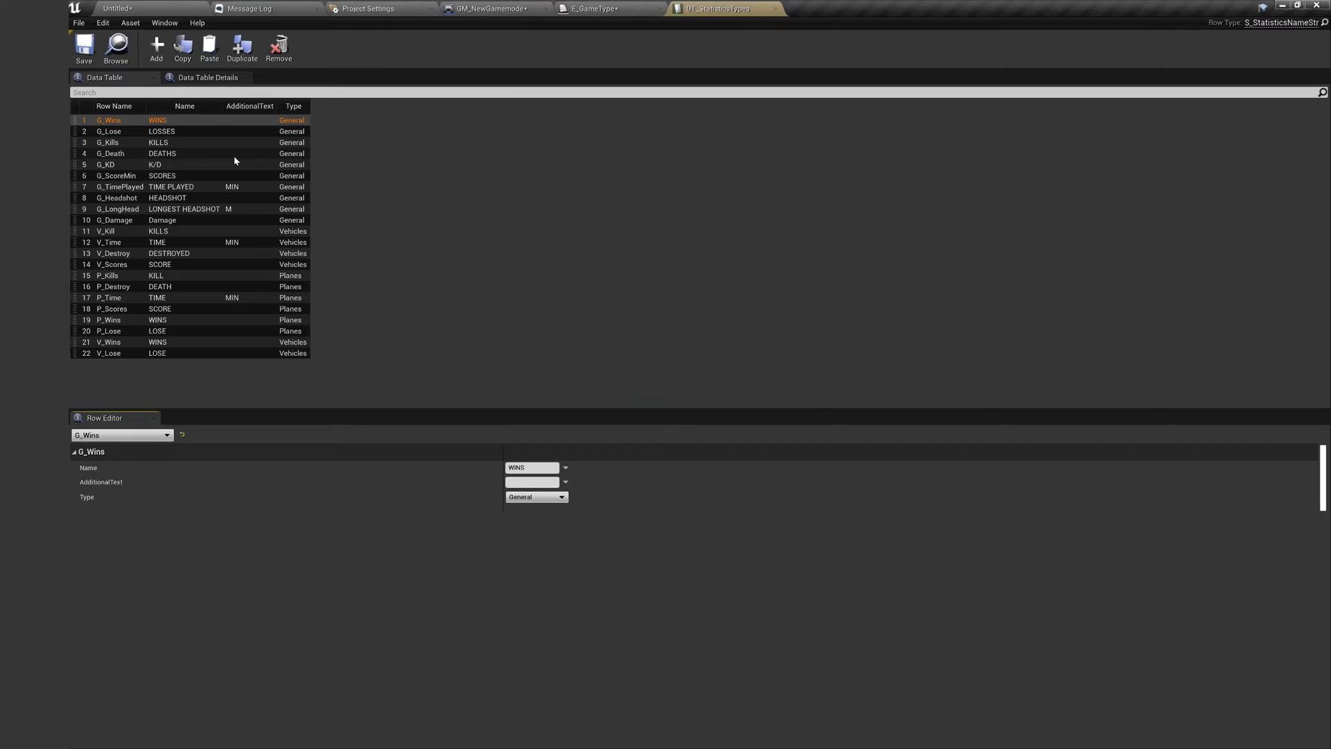
pyautogui.click(166, 353)
pyautogui.click(519, 497)
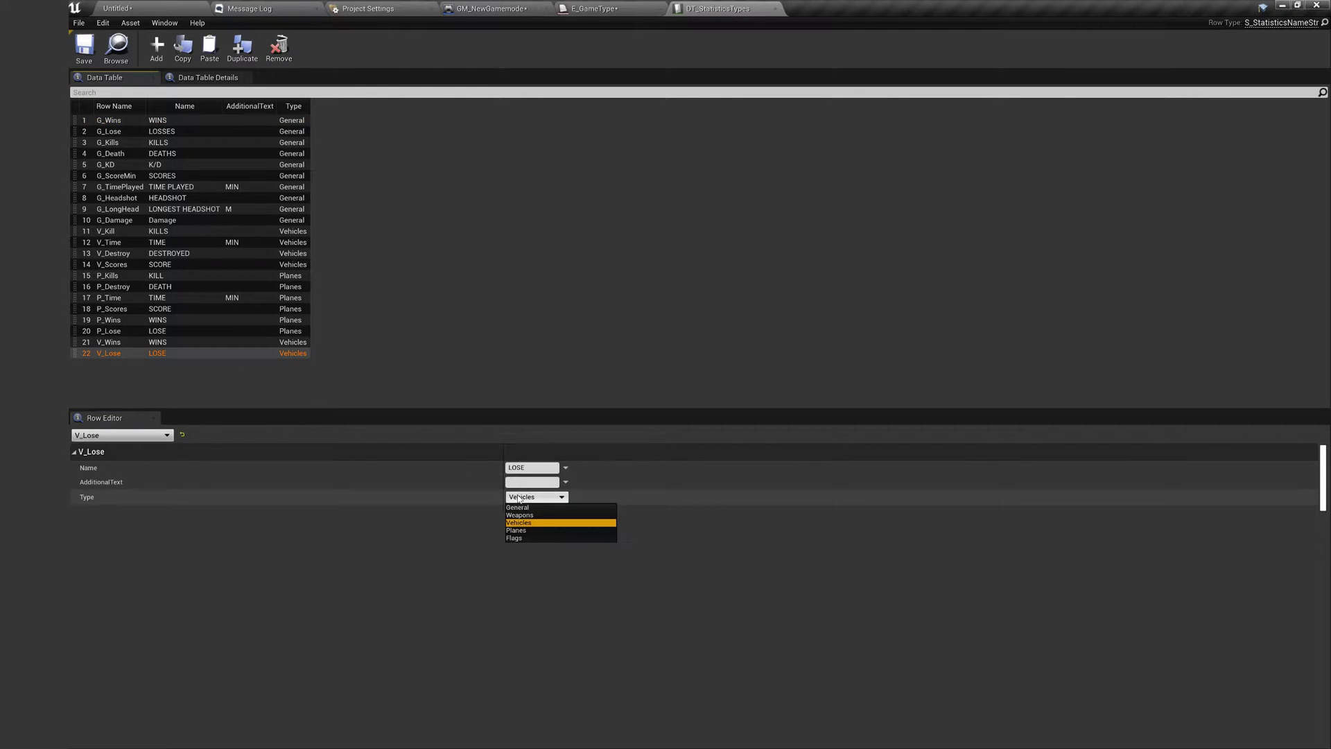
pyautogui.click(524, 497)
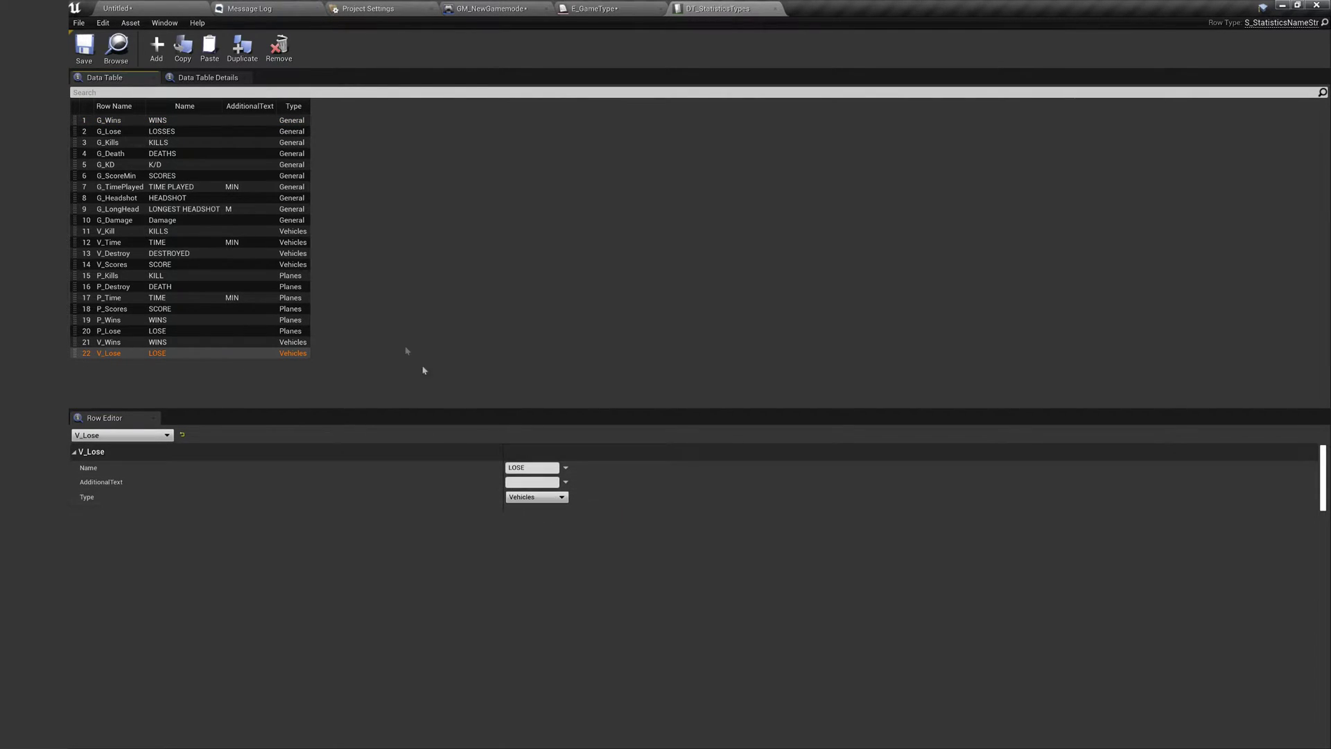
# Check the E_GameType enumerators and compare them with the Type options of the V_Lose row in DT_StatisticsTypes
pyautogui.click(163, 8)
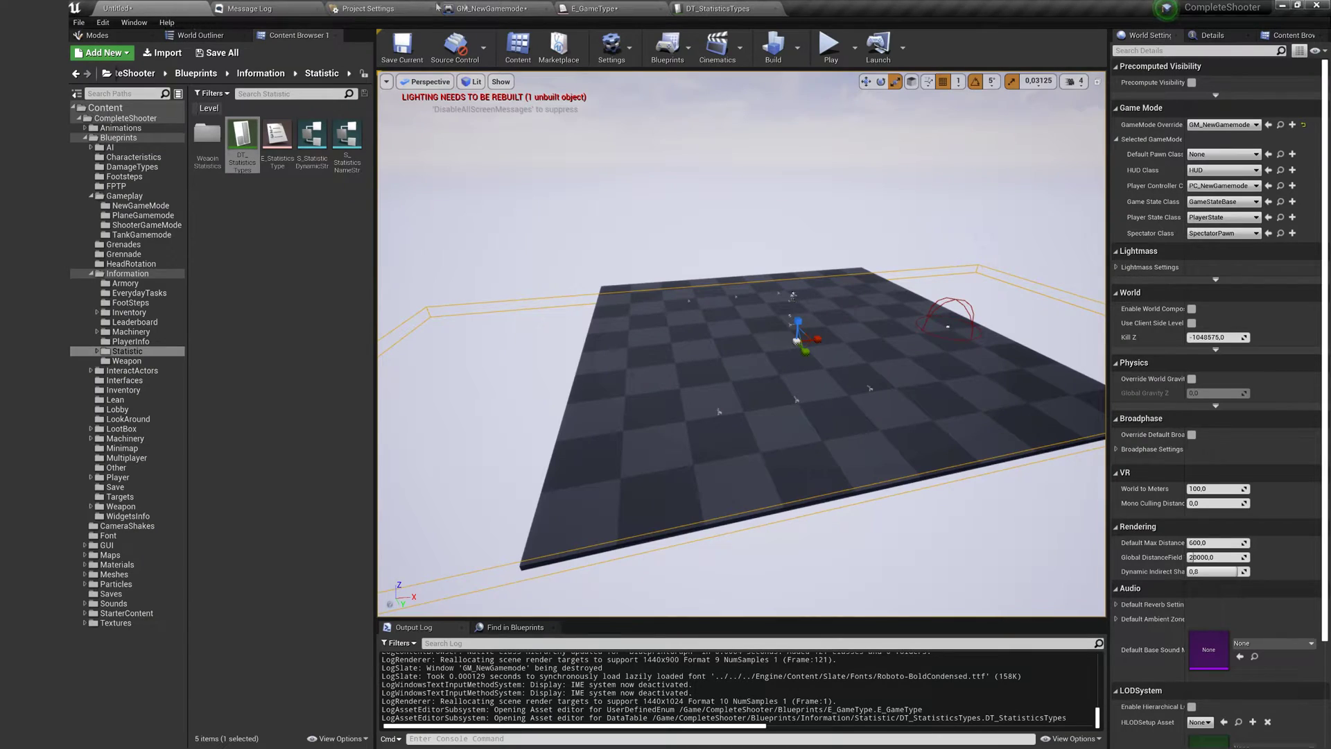
pyautogui.click(612, 8)
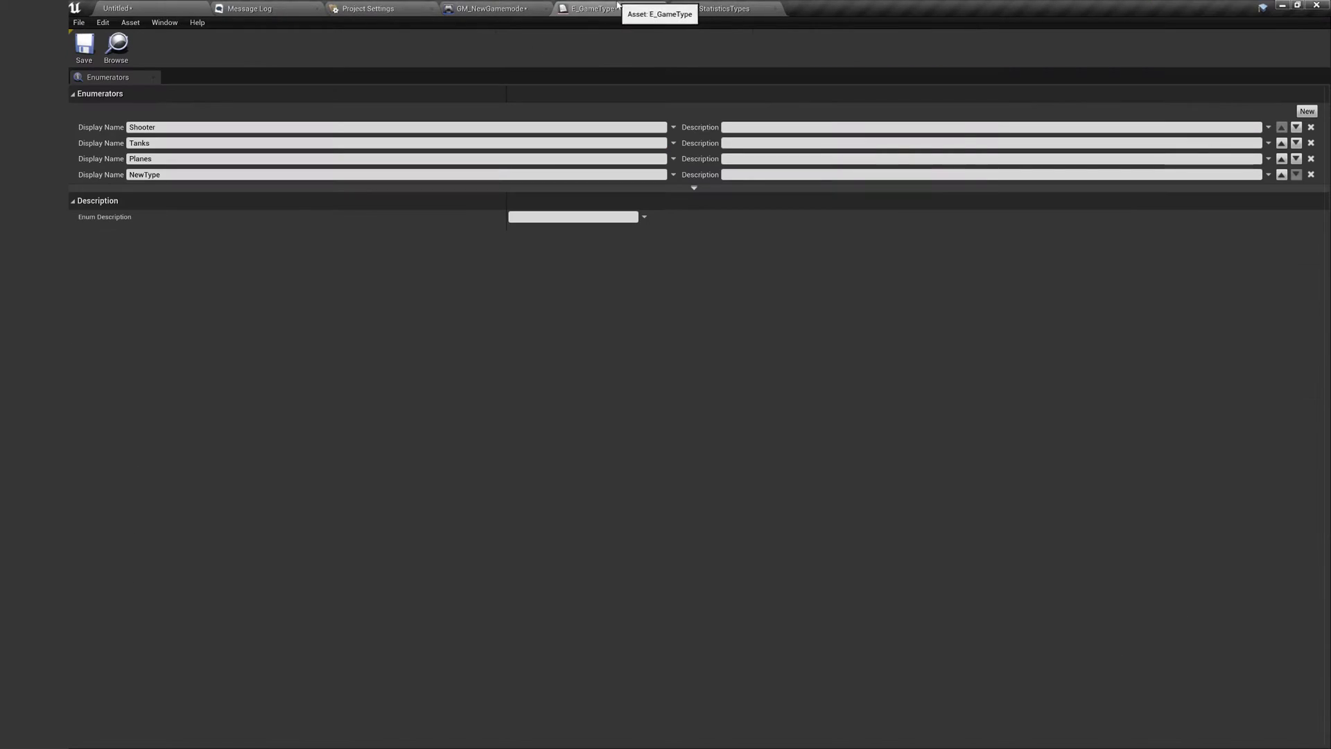
pyautogui.click(1311, 174)
pyautogui.click(717, 8)
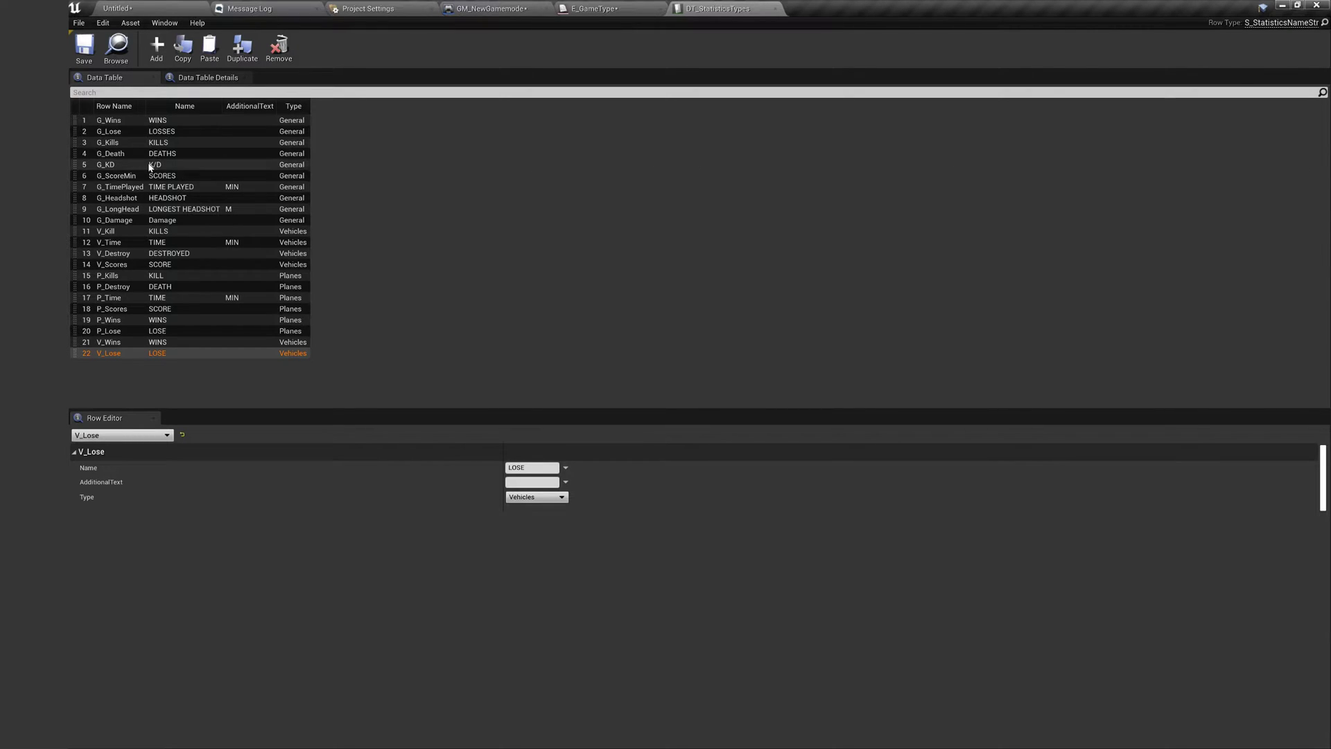
pyautogui.click(517, 498)
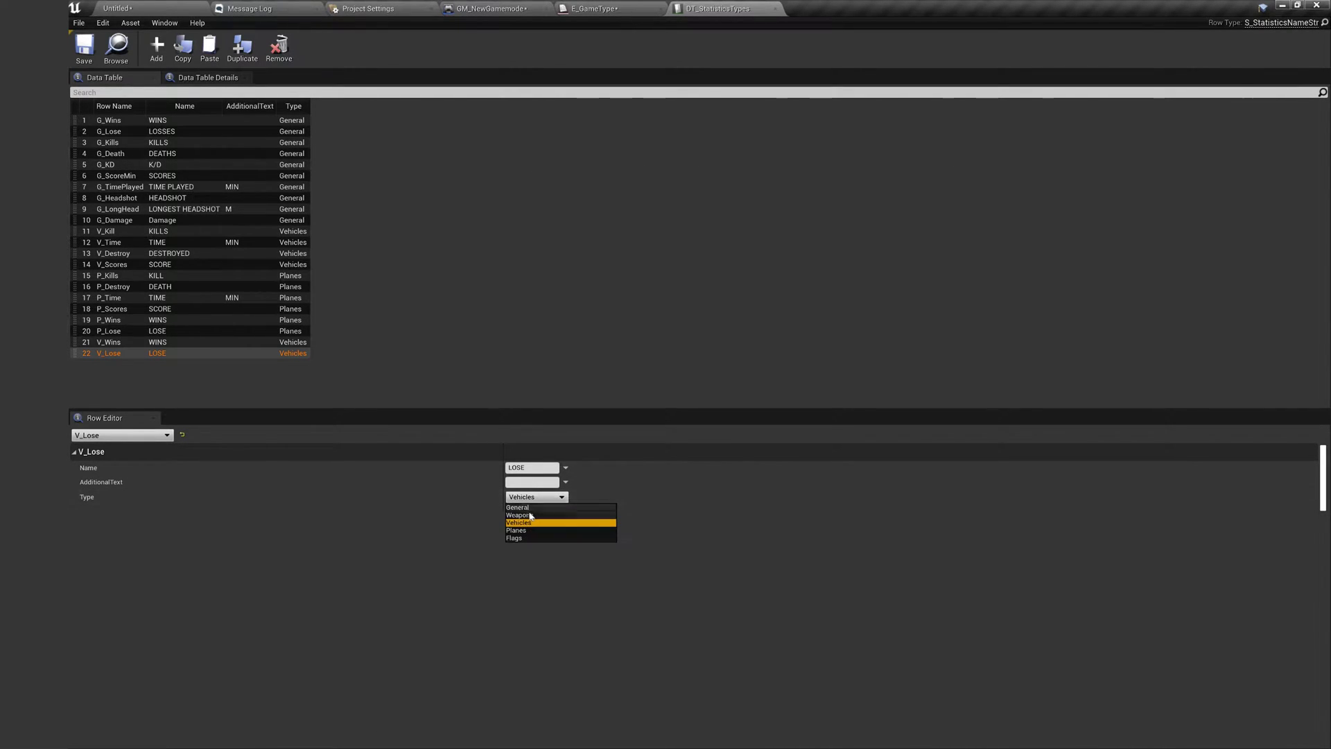
# Open the E_StatisticsType enumeration from the Statistic folder and add an enumerator named NewGM
pyautogui.click(133, 6)
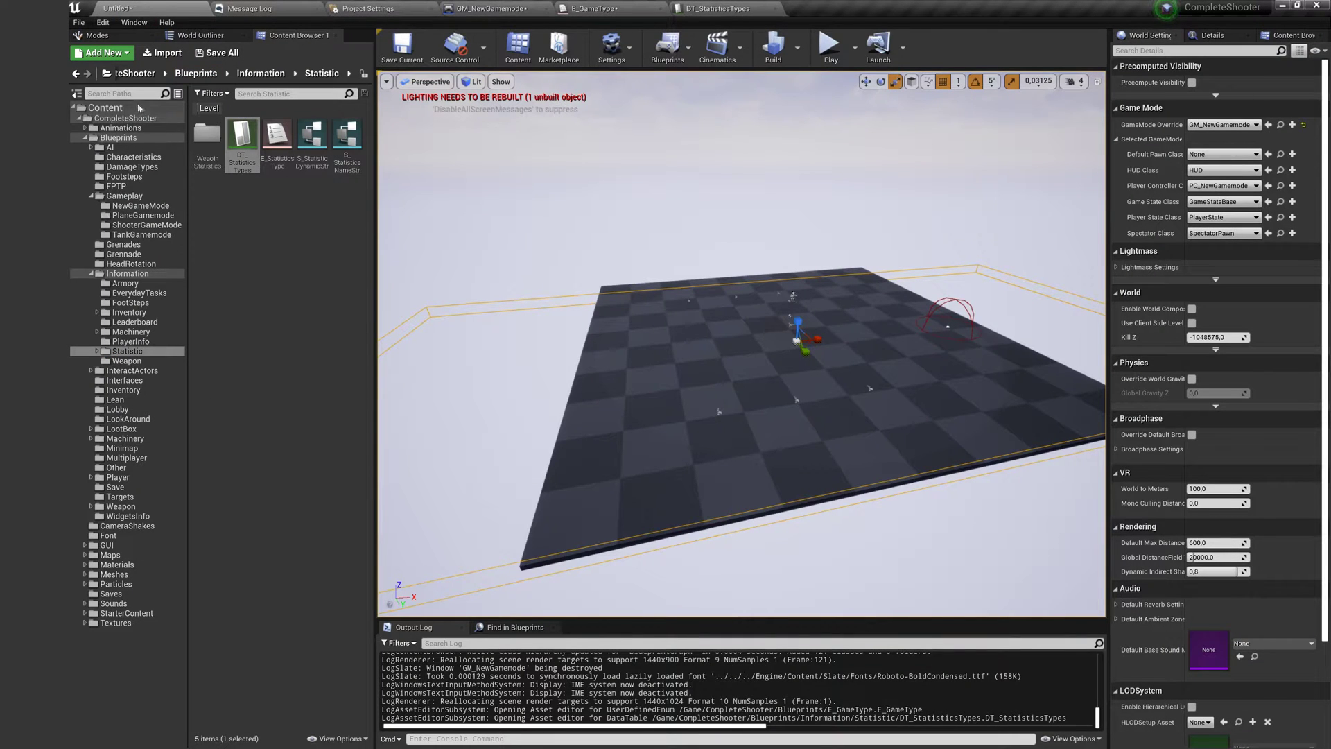
pyautogui.doubleClick(275, 135)
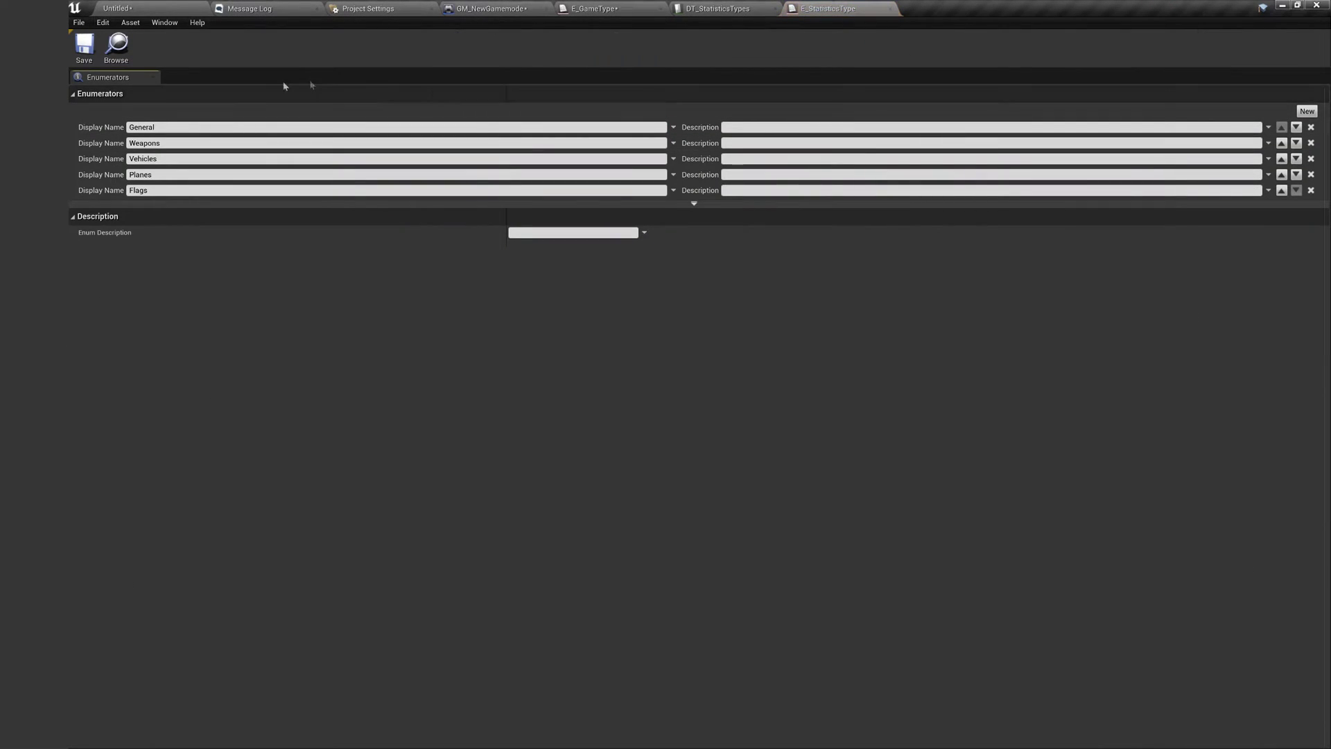
pyautogui.click(1306, 111)
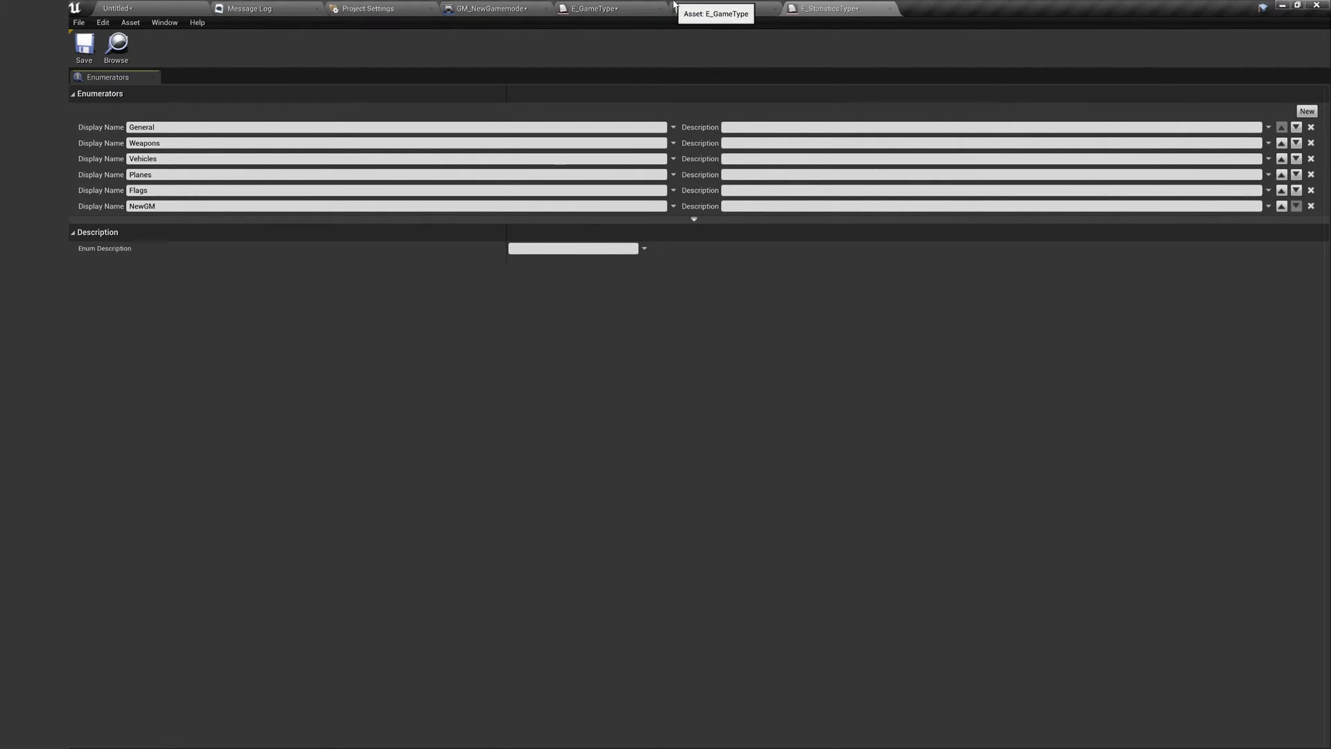
# Duplicate the P_Wins row in the DT_StatisticsTypes data table and rename the copy N_Wins
pyautogui.click(724, 9)
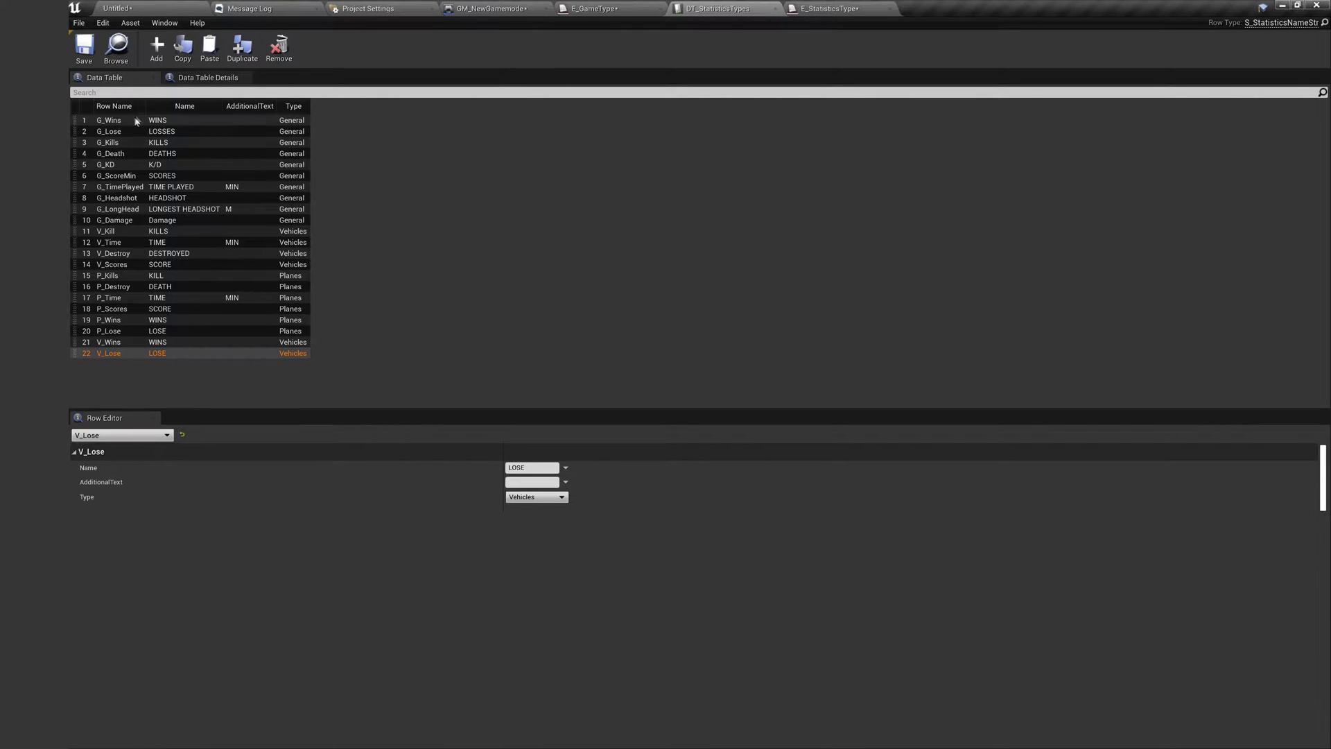
pyautogui.click(136, 320)
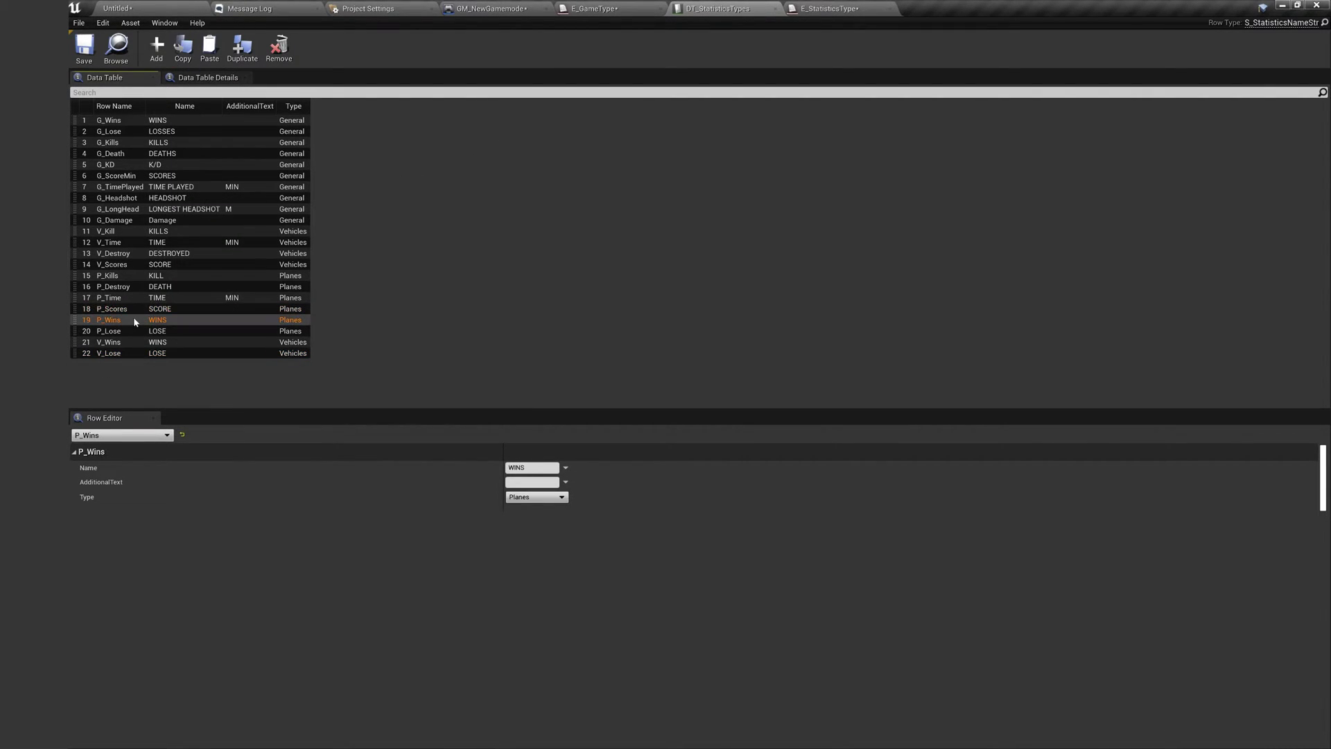
pyautogui.rightClick(135, 317)
pyautogui.click(231, 62)
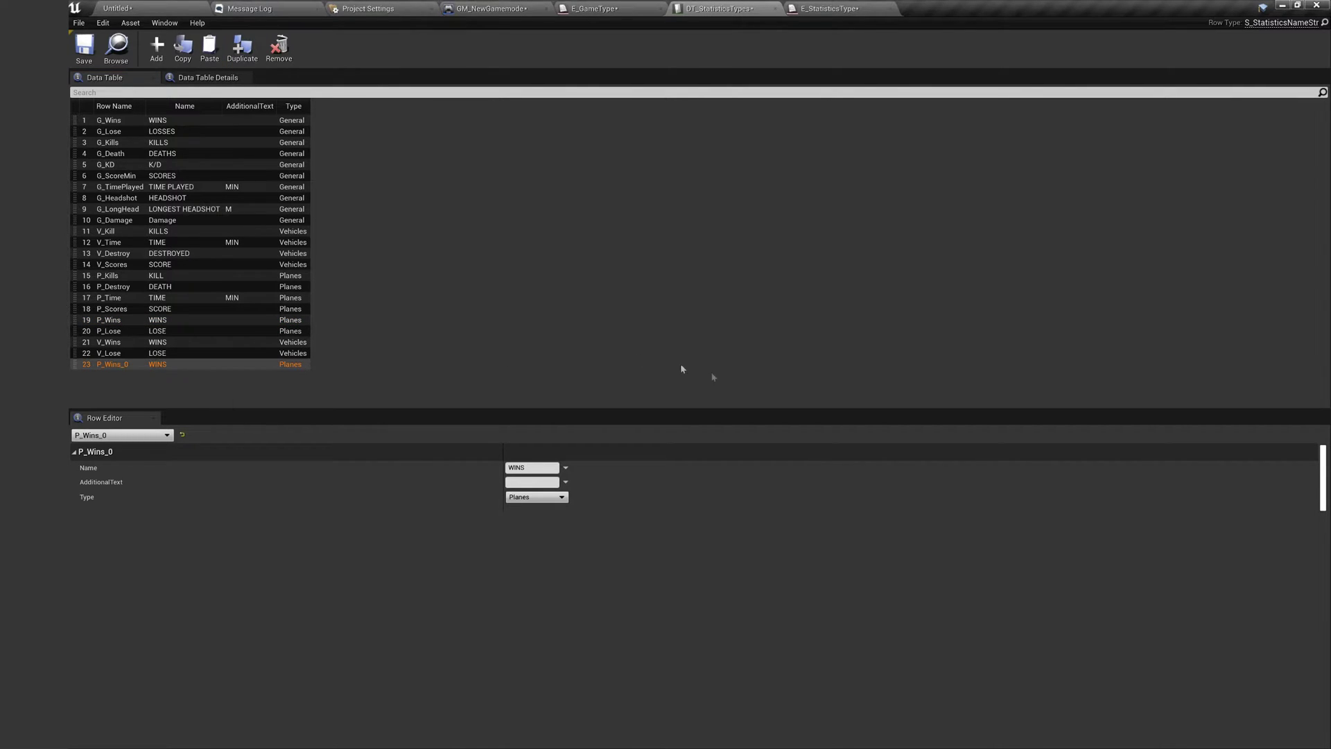
pyautogui.press('F2')
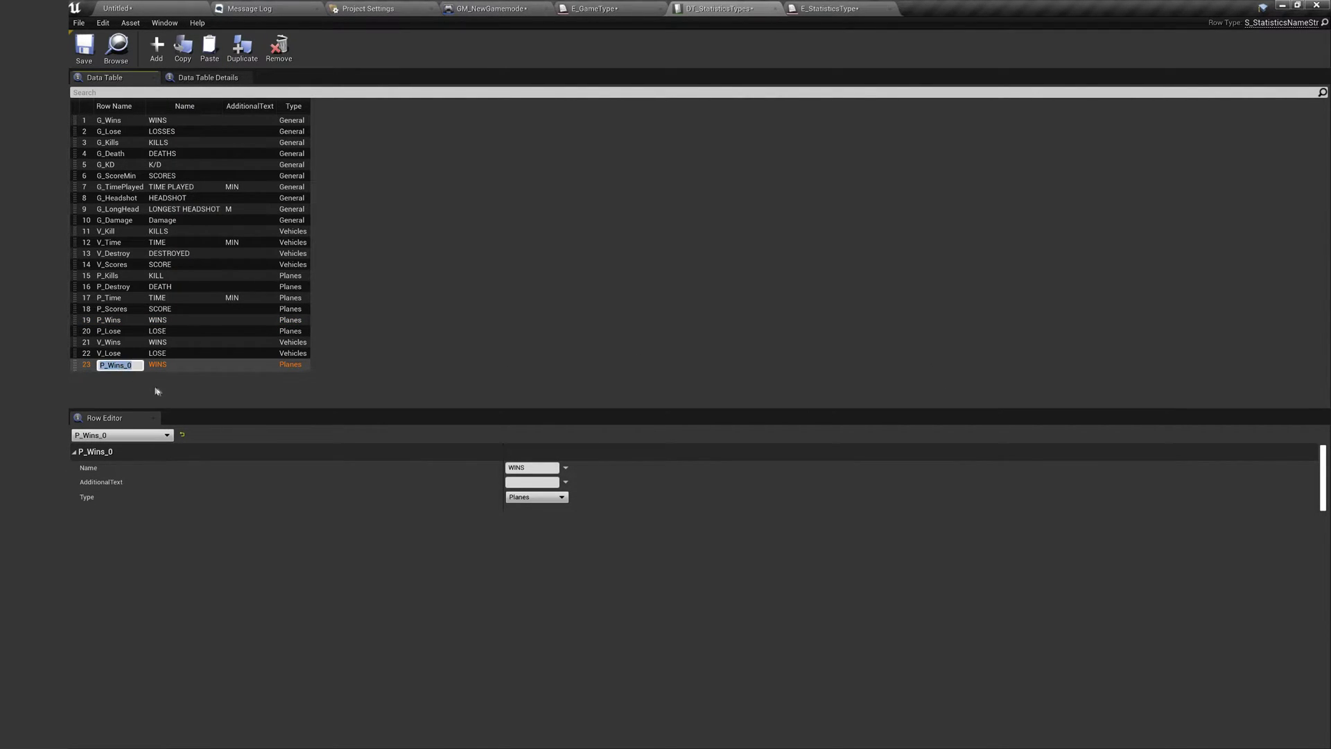
pyautogui.write('N_Wins')
pyautogui.press('Return')
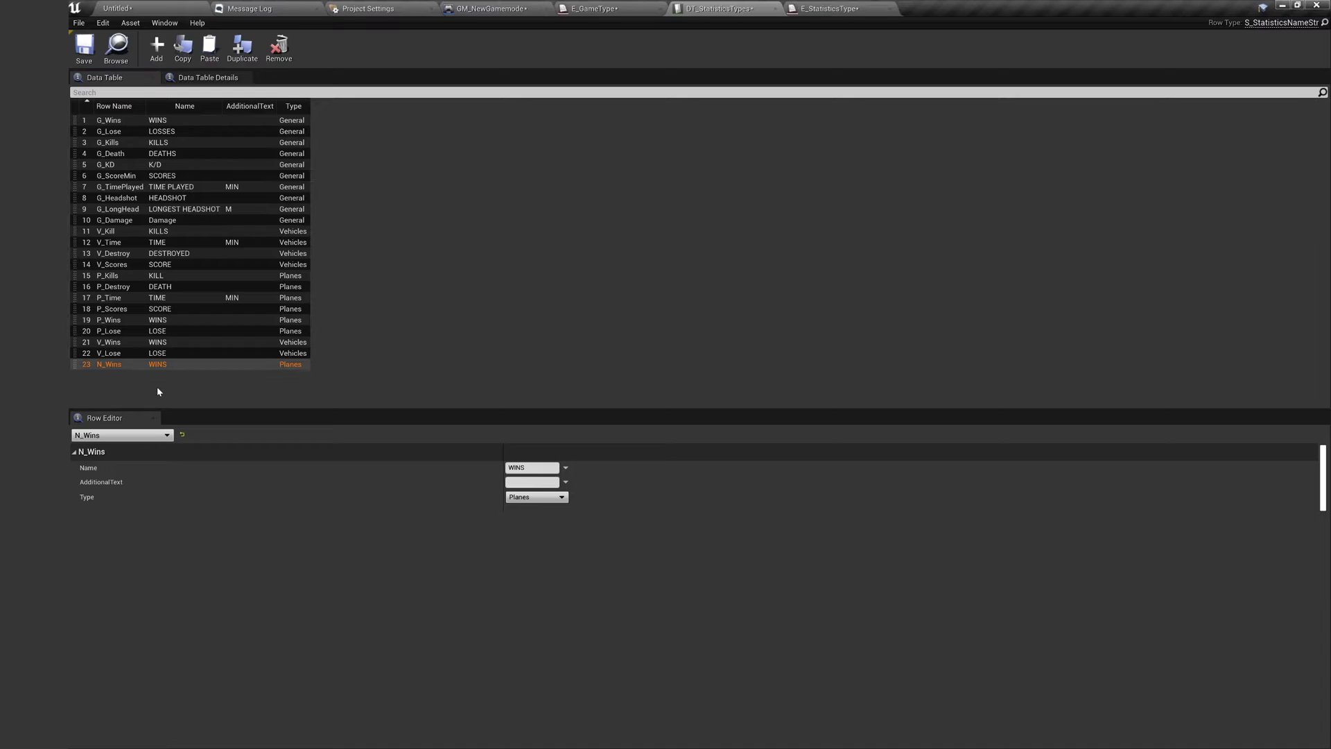
# Set the N_Wins row's Type to NewGM and save the data table
pyautogui.click(533, 497)
pyautogui.click(528, 546)
pyautogui.hotkey('ctrl', 's')
# Set the Win Statistics row name in the GM_NewGamemode defaults to N_Wins
pyautogui.click(489, 8)
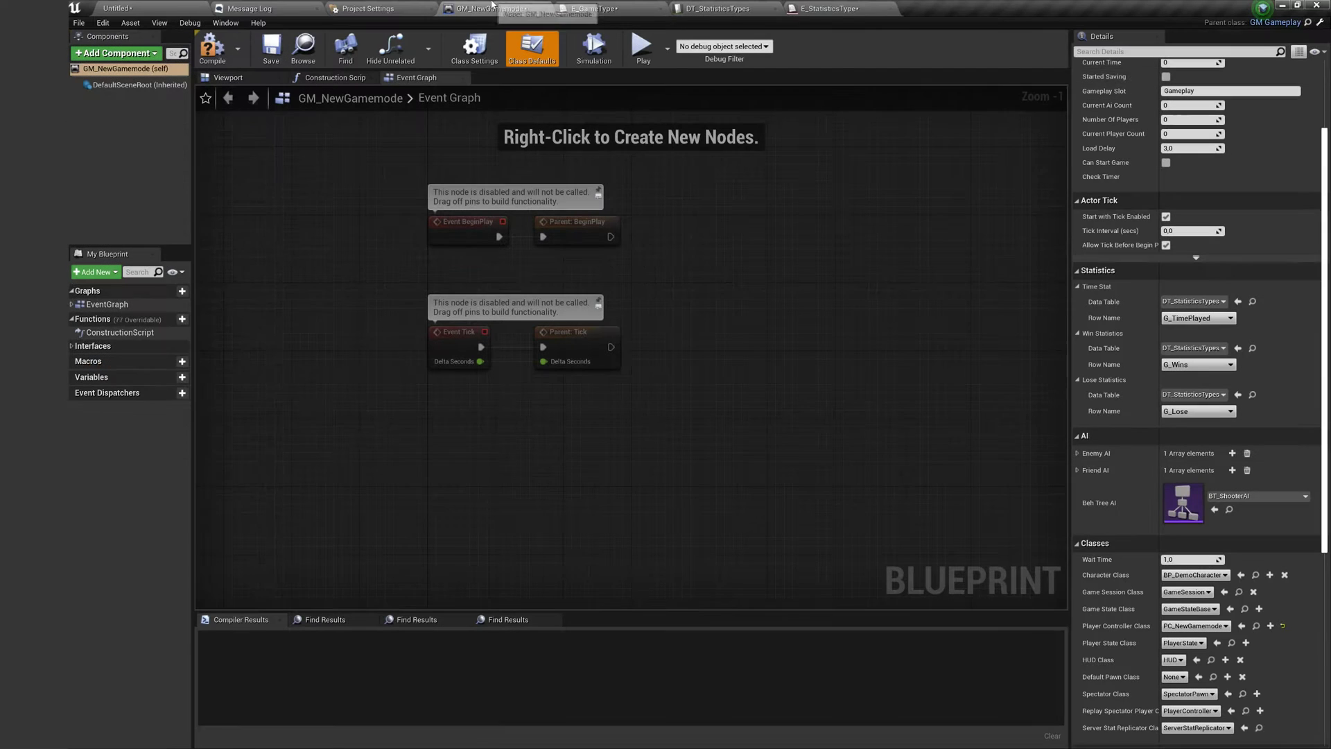
pyautogui.click(1212, 364)
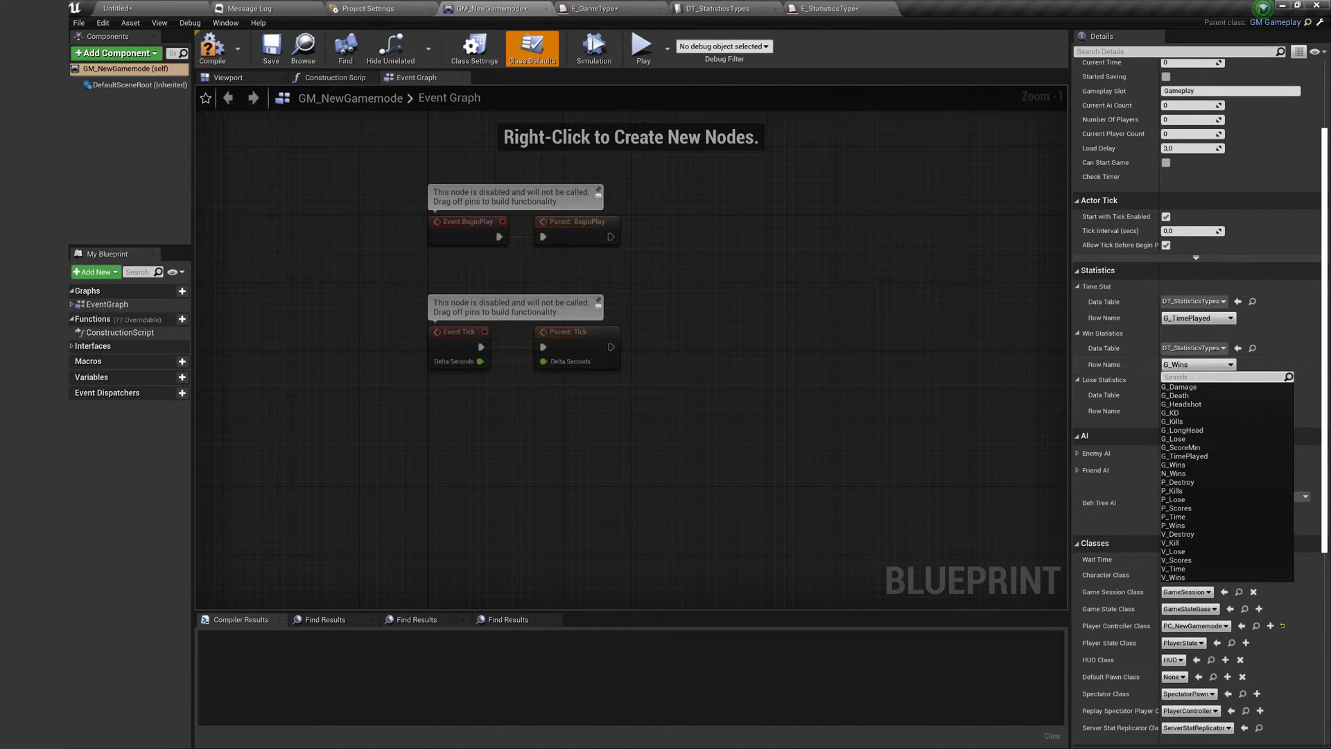
pyautogui.click(1177, 473)
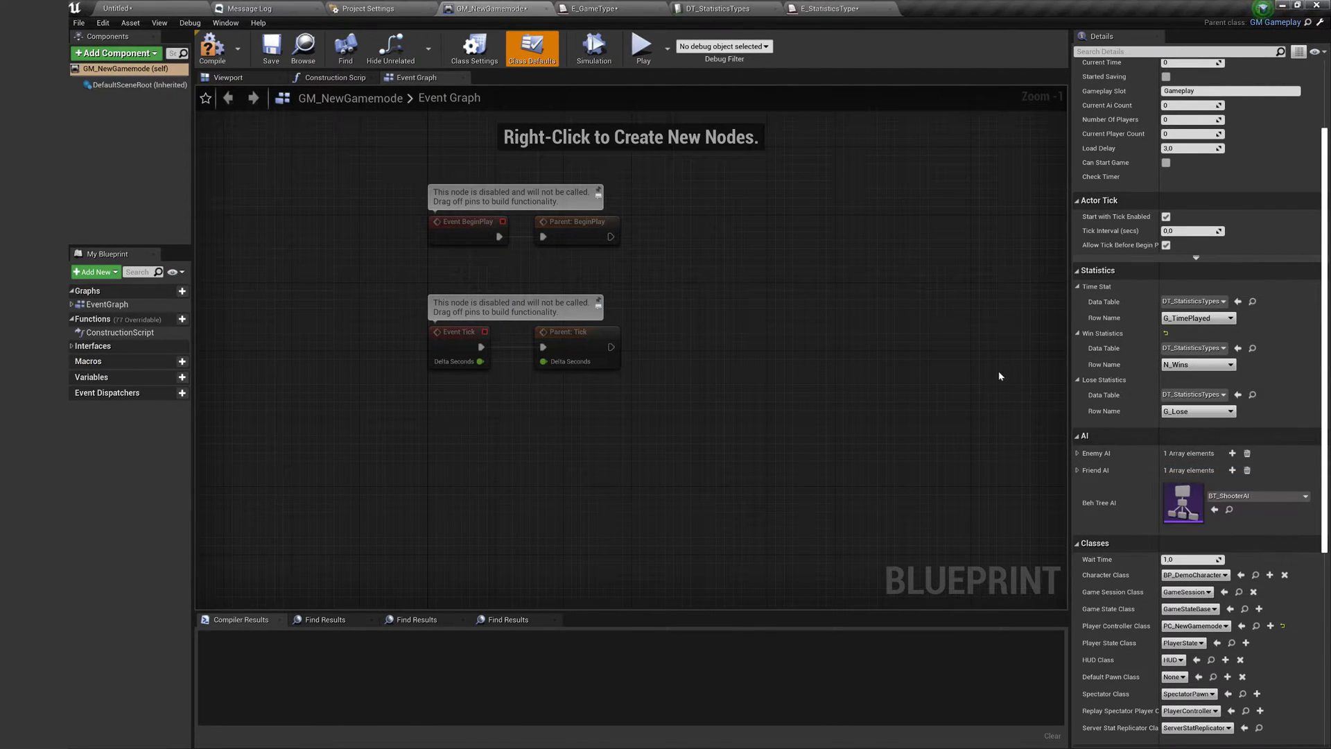
# Look up the available characters in the AICharacters folder and set GM_NewGamemode's Enemy AI entry to BP_FiregunEnemy
pyautogui.click(1078, 453)
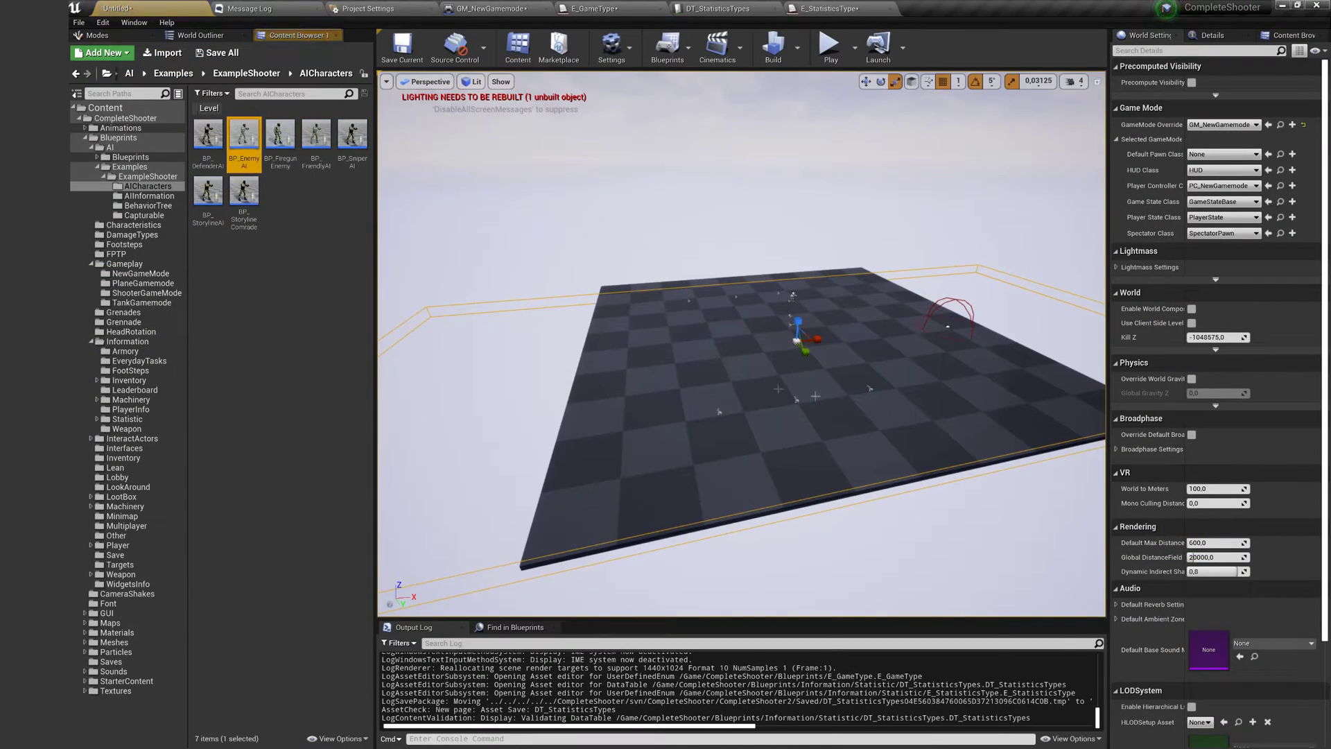
pyautogui.click(281, 166)
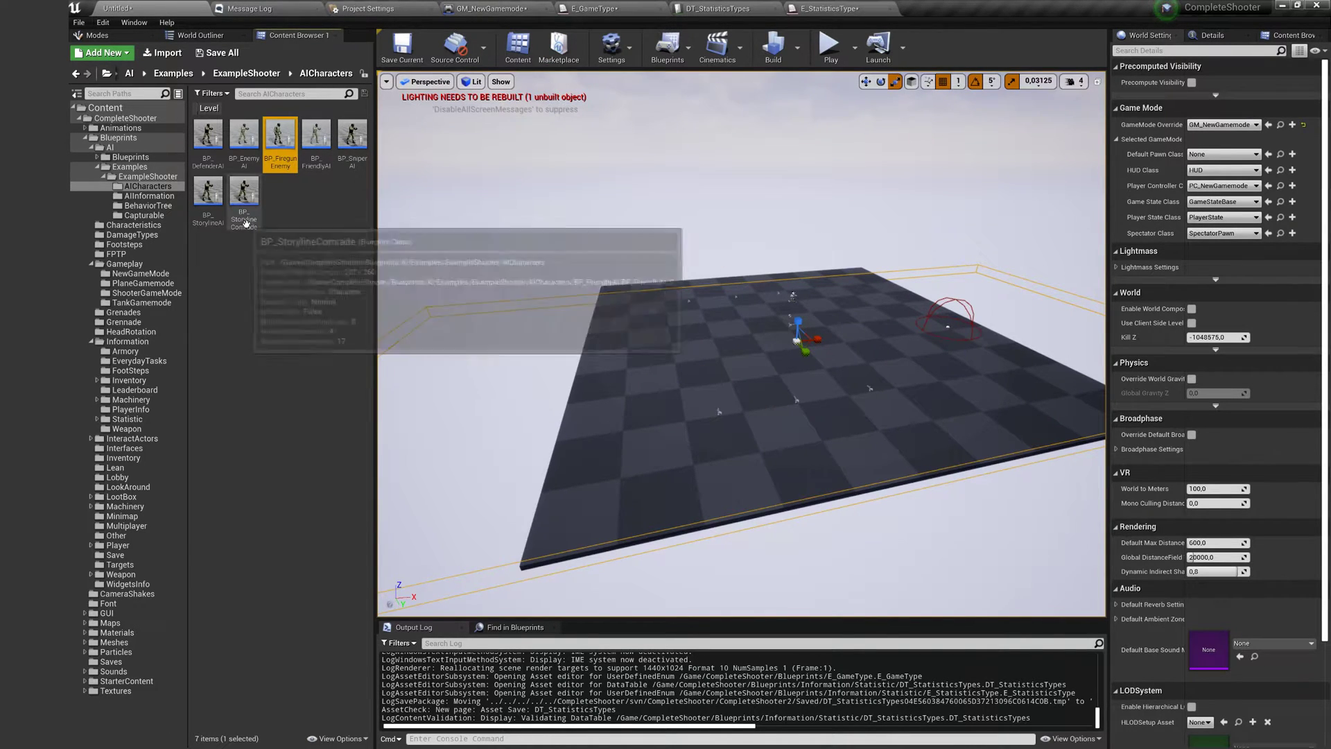
pyautogui.click(492, 8)
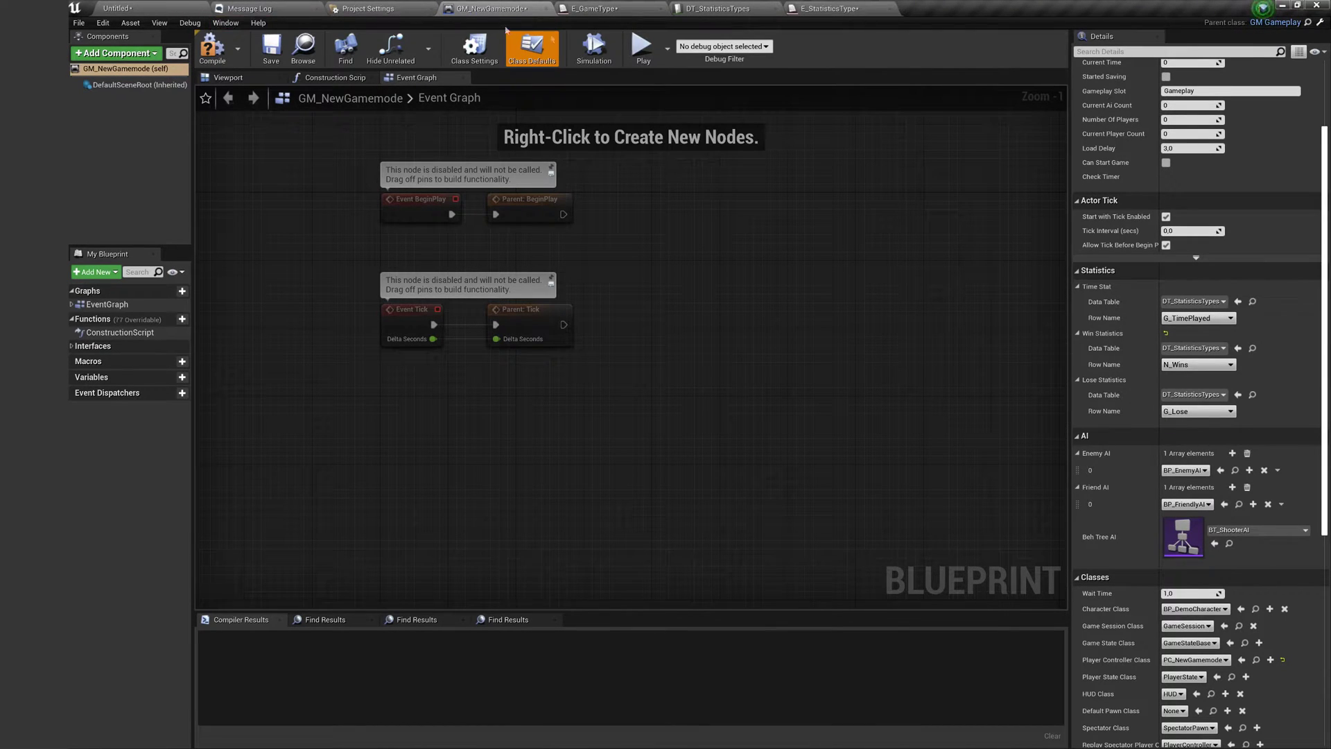
pyautogui.click(1185, 470)
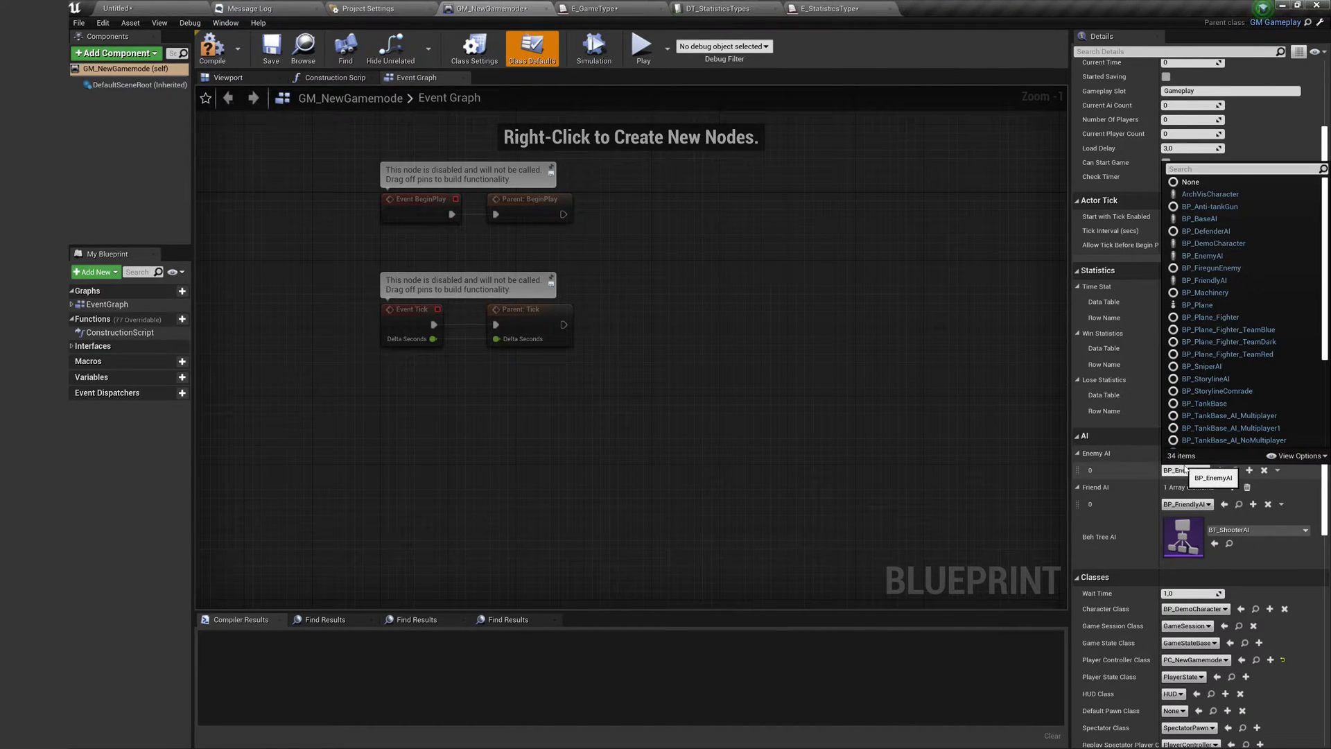
pyautogui.write('fire')
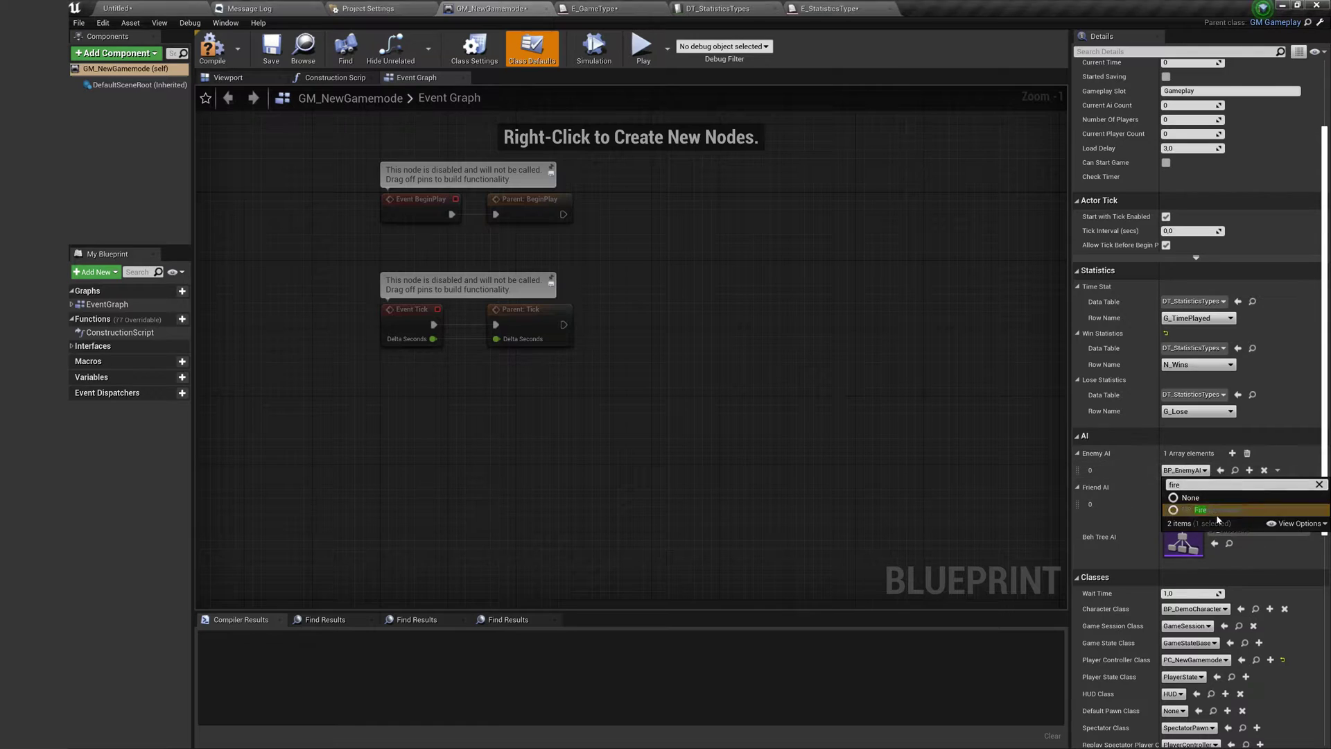
pyautogui.click(1211, 509)
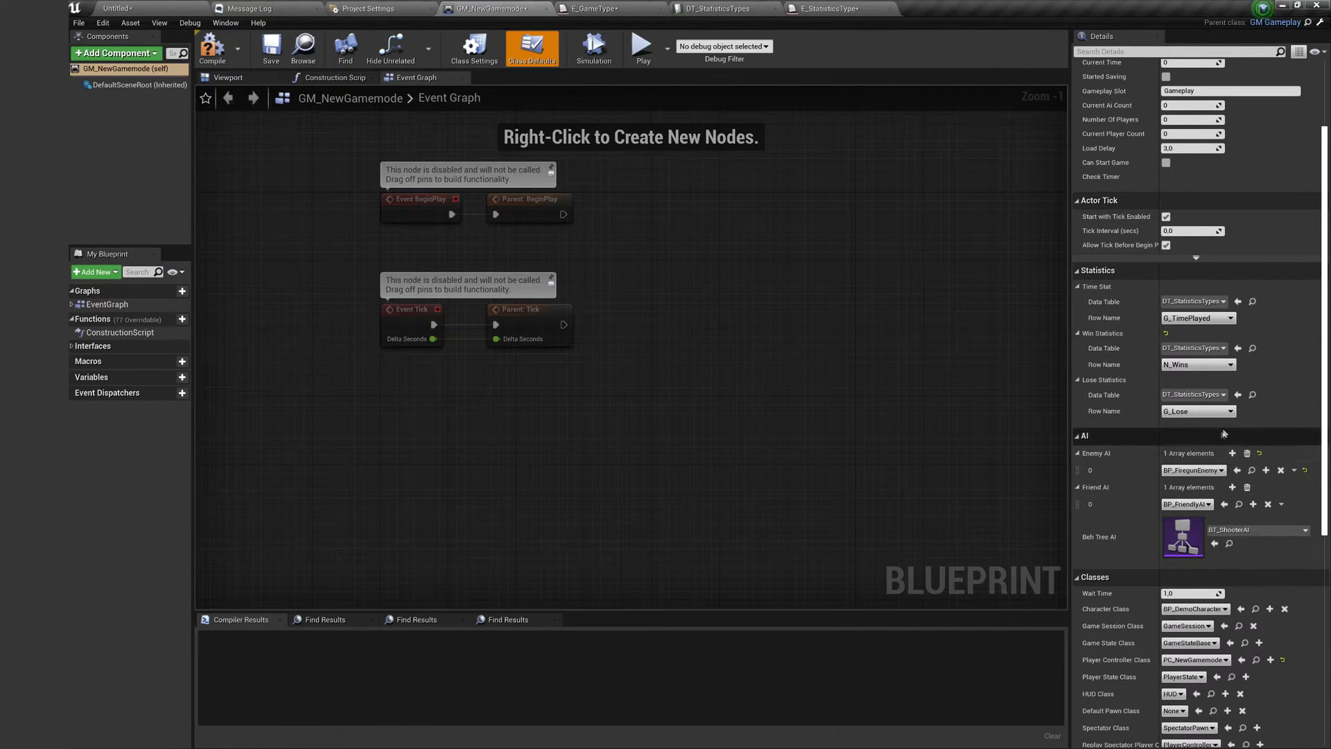
# Try BP_StorylineAI as the Friend AI entry in the GM_NewGamemode class defaults
pyautogui.click(1189, 504)
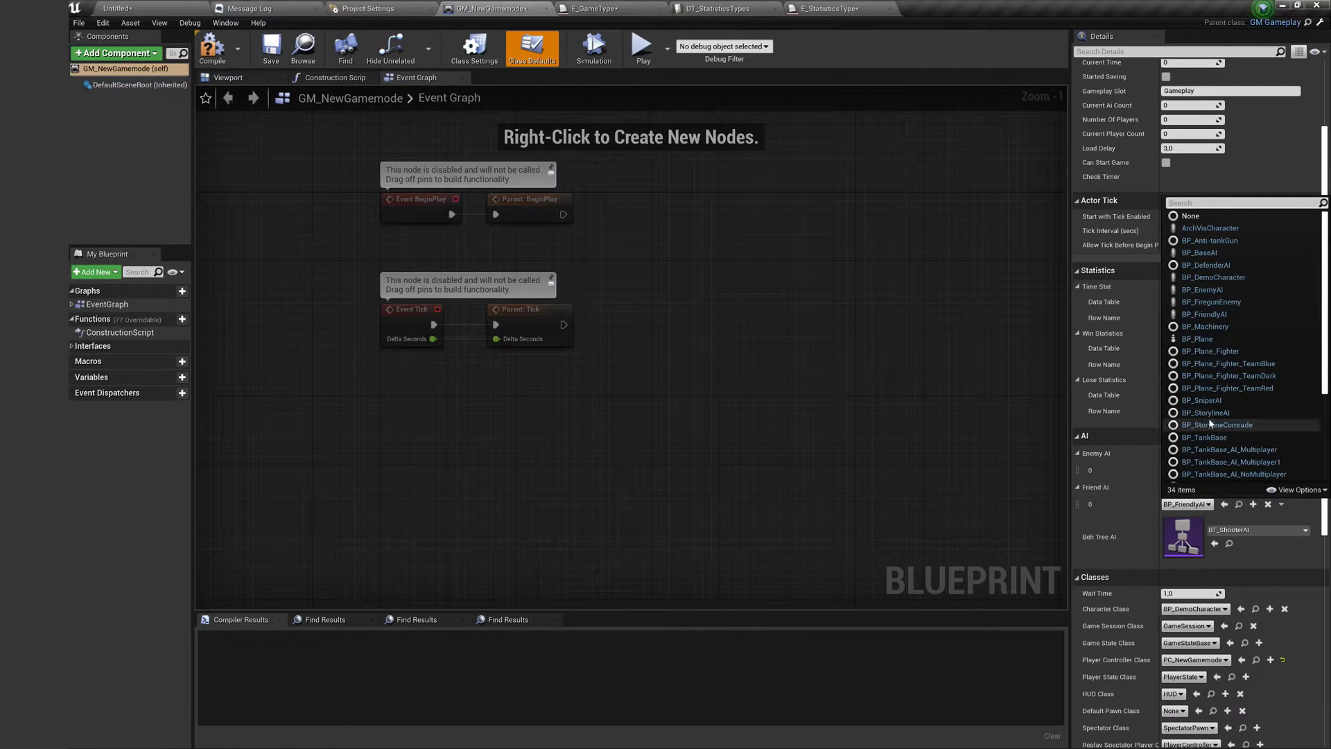
pyautogui.click(1206, 413)
pyautogui.click(1189, 504)
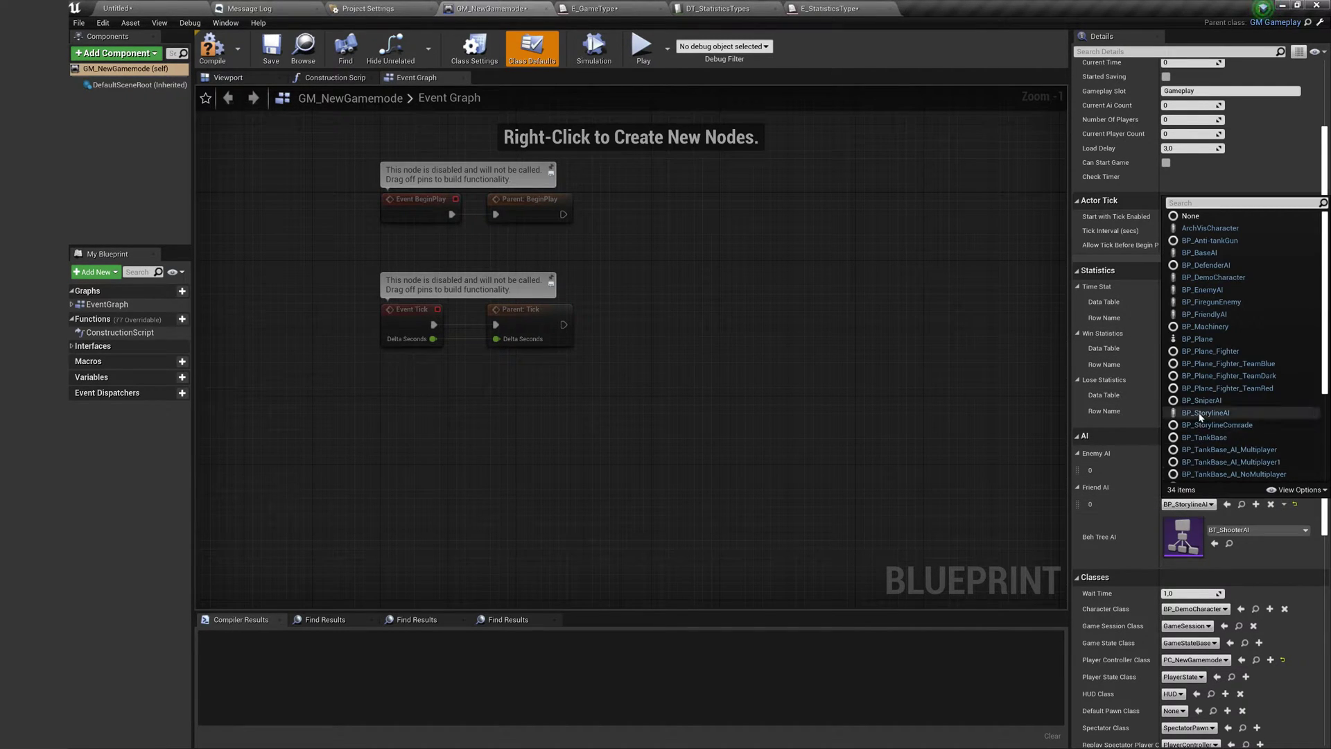
pyautogui.click(1205, 400)
pyautogui.click(1250, 348)
# Undo the Friend AI and Enemy AI class changes and show the GM_NewGamemode class defaults again
pyautogui.hotkey('ctrl', 'z')
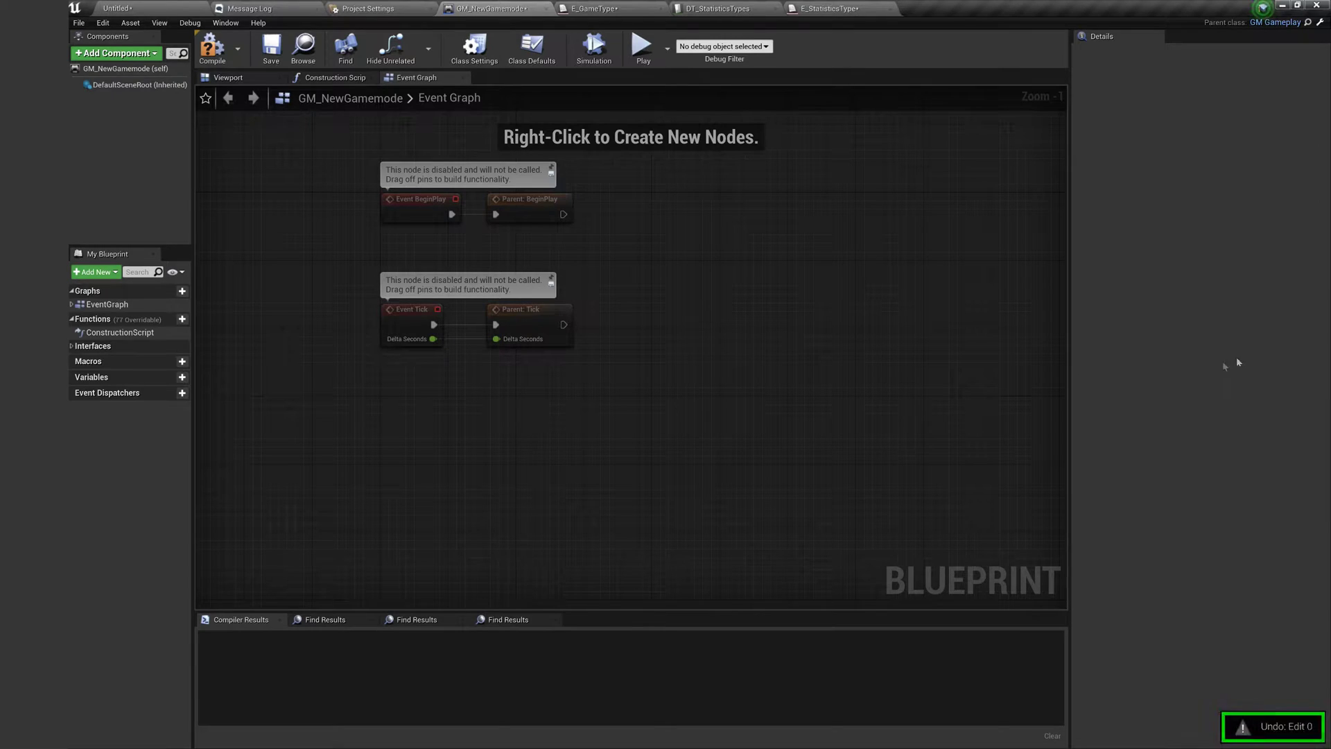
pyautogui.click(532, 45)
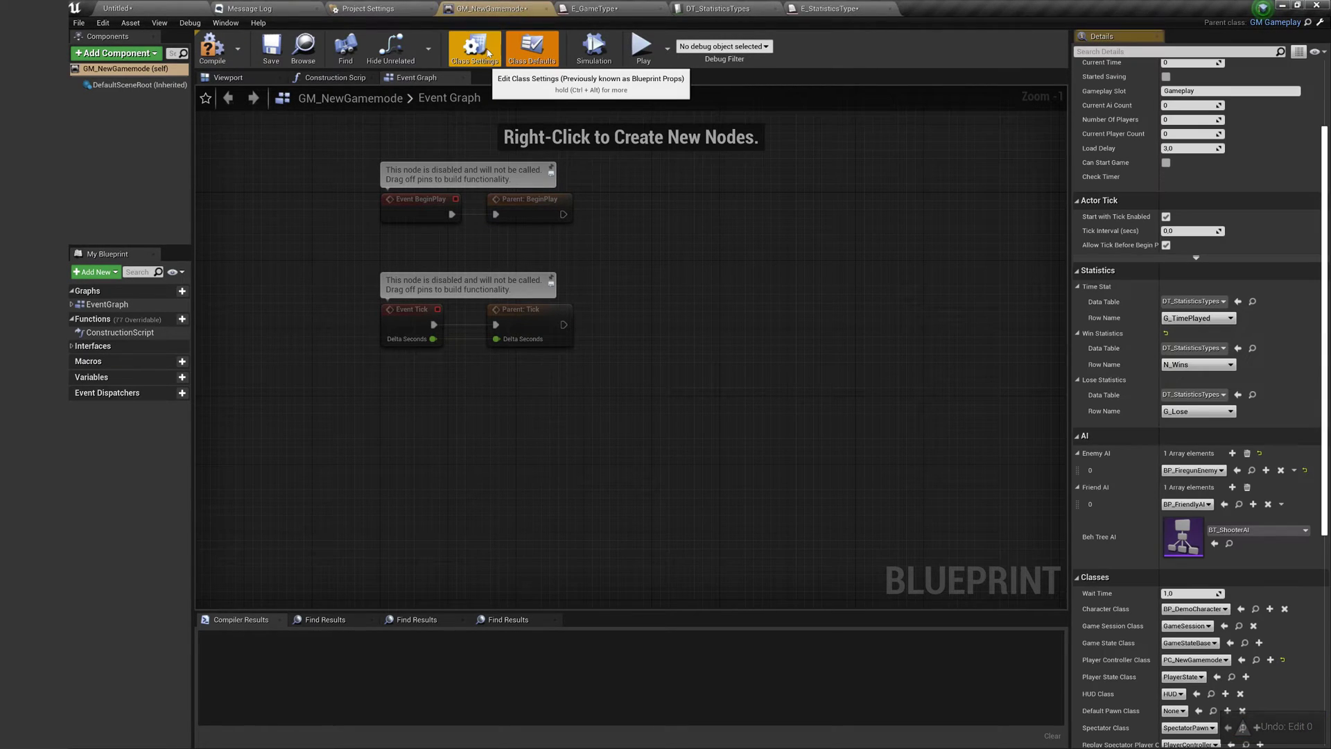
pyautogui.click(488, 52)
pyautogui.click(514, 50)
# Look through the behavior trees available for the Beh Tree AI setting, keeping the current one
pyautogui.scroll(-5, 1251, 496)
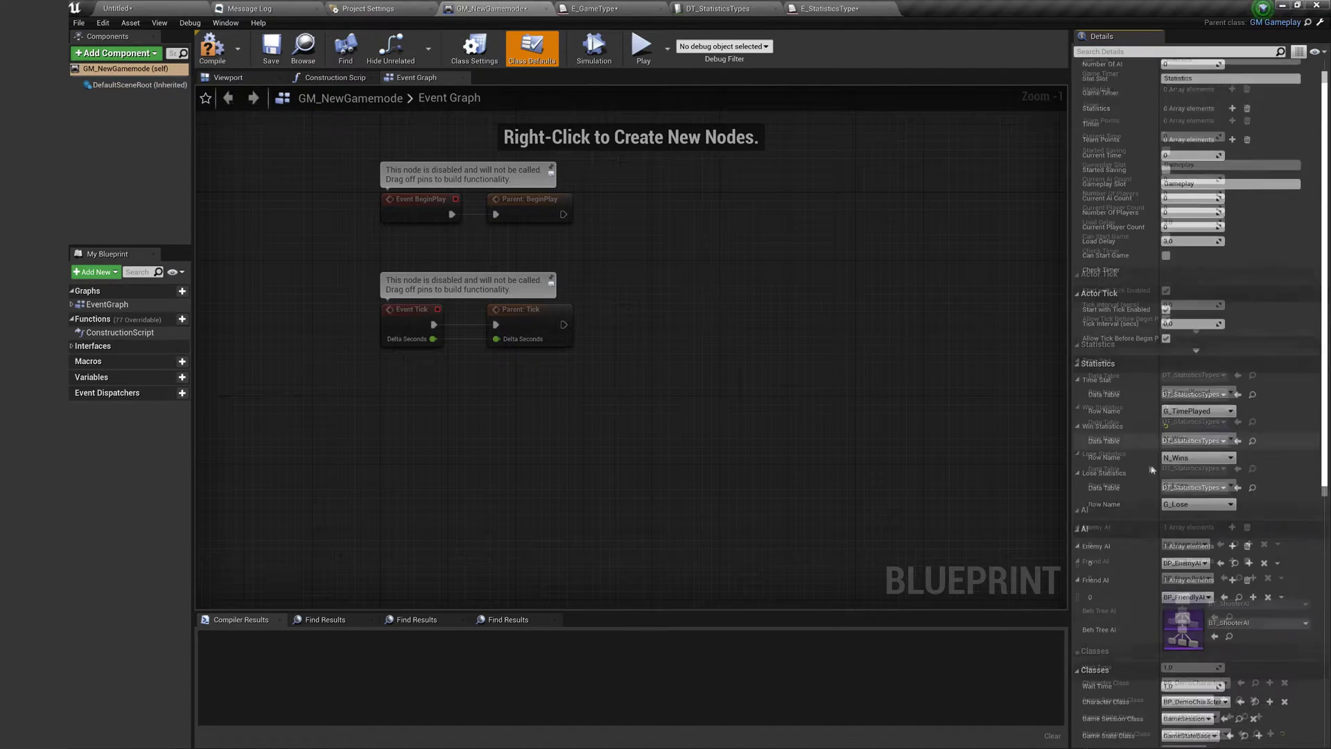
pyautogui.click(1252, 488)
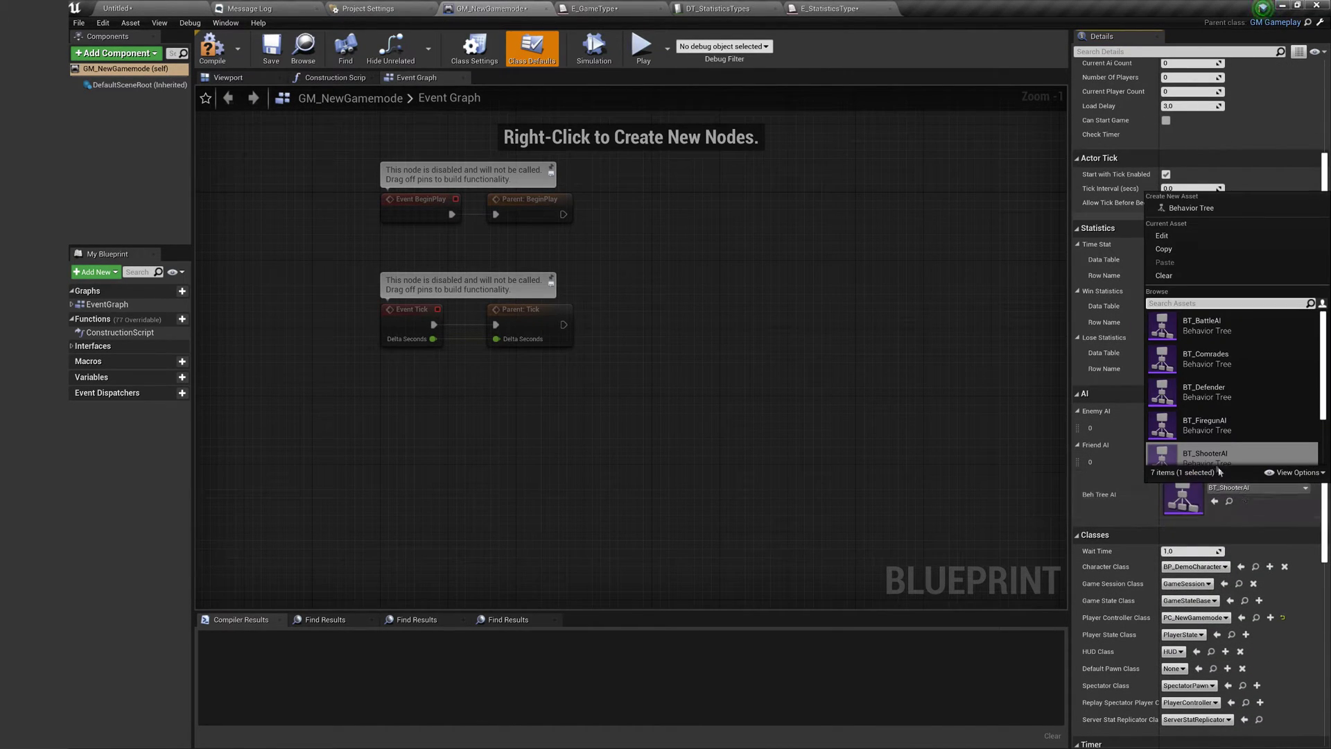
pyautogui.scroll(2, 1220, 388)
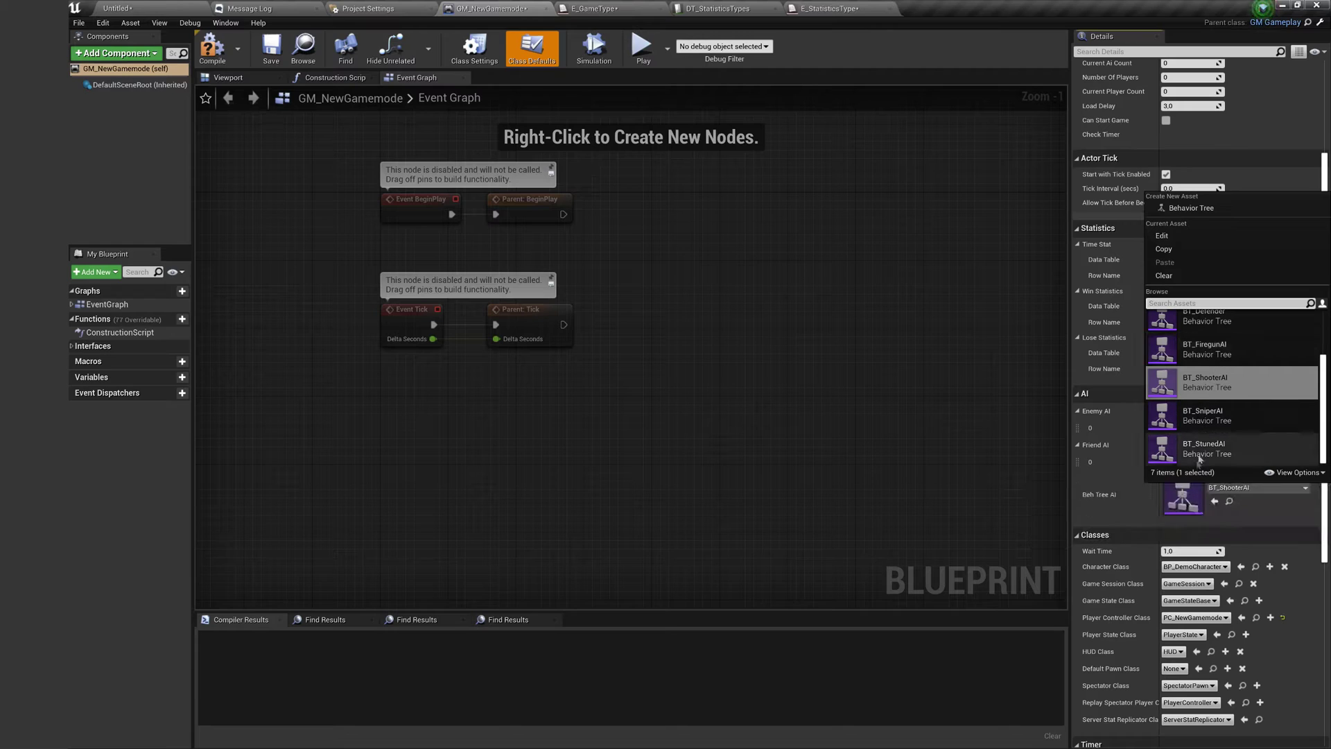
pyautogui.click(1037, 524)
# Collapse the Default category and enable Need Timer? in GM_NewGamemode's Timer settings
pyautogui.scroll(5, 1178, 494)
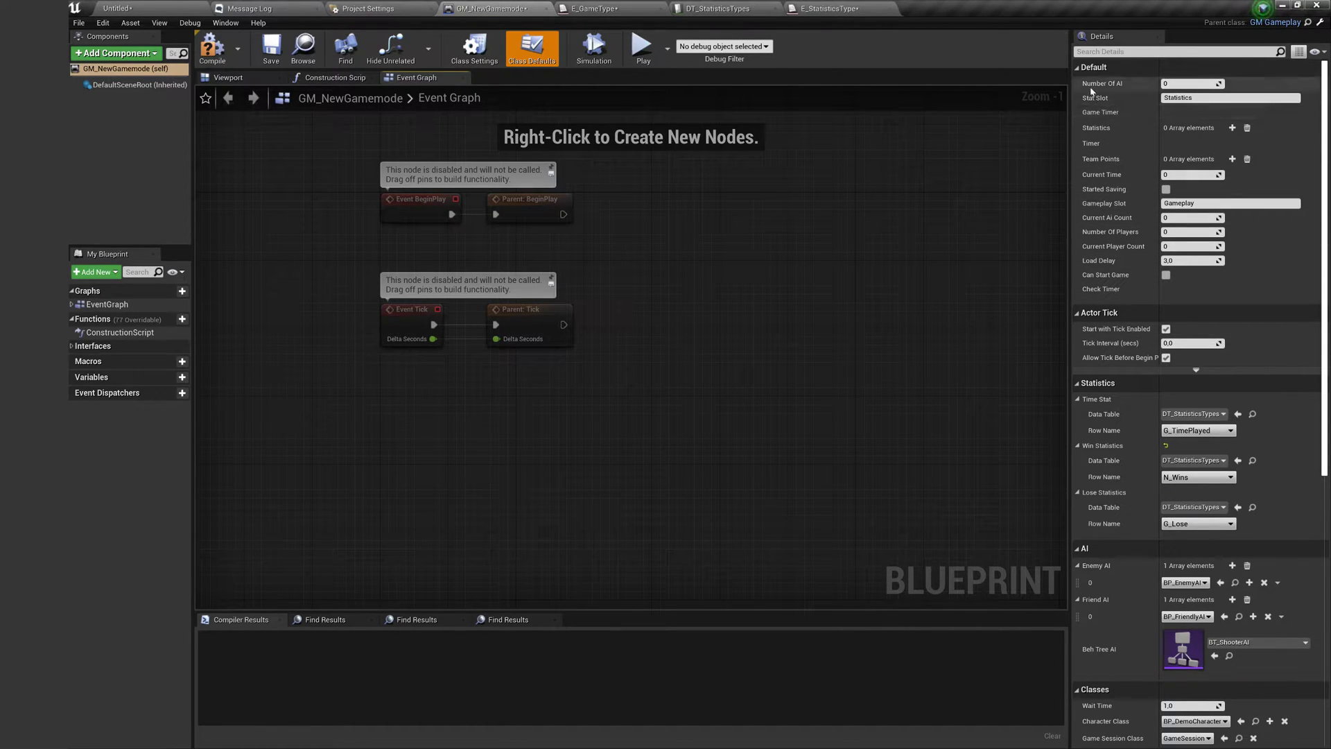
pyautogui.click(1091, 67)
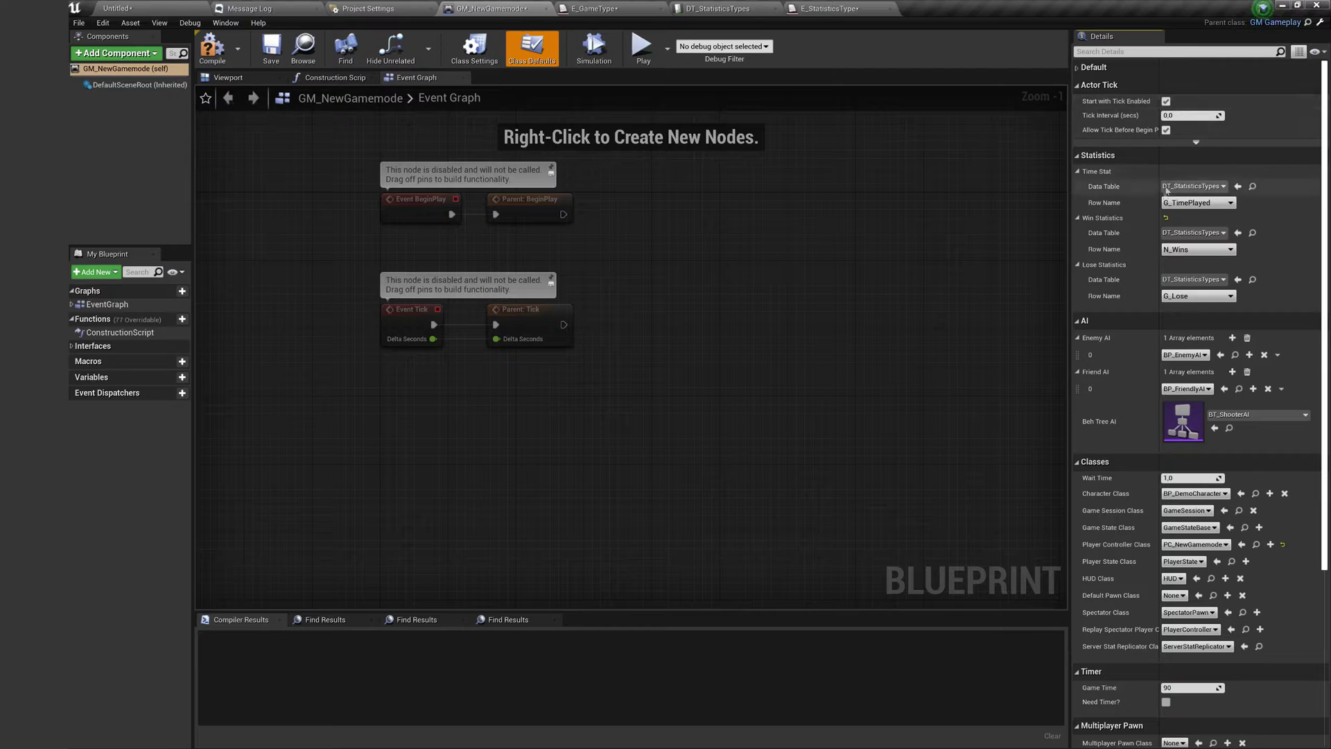
pyautogui.scroll(-5, 1172, 208)
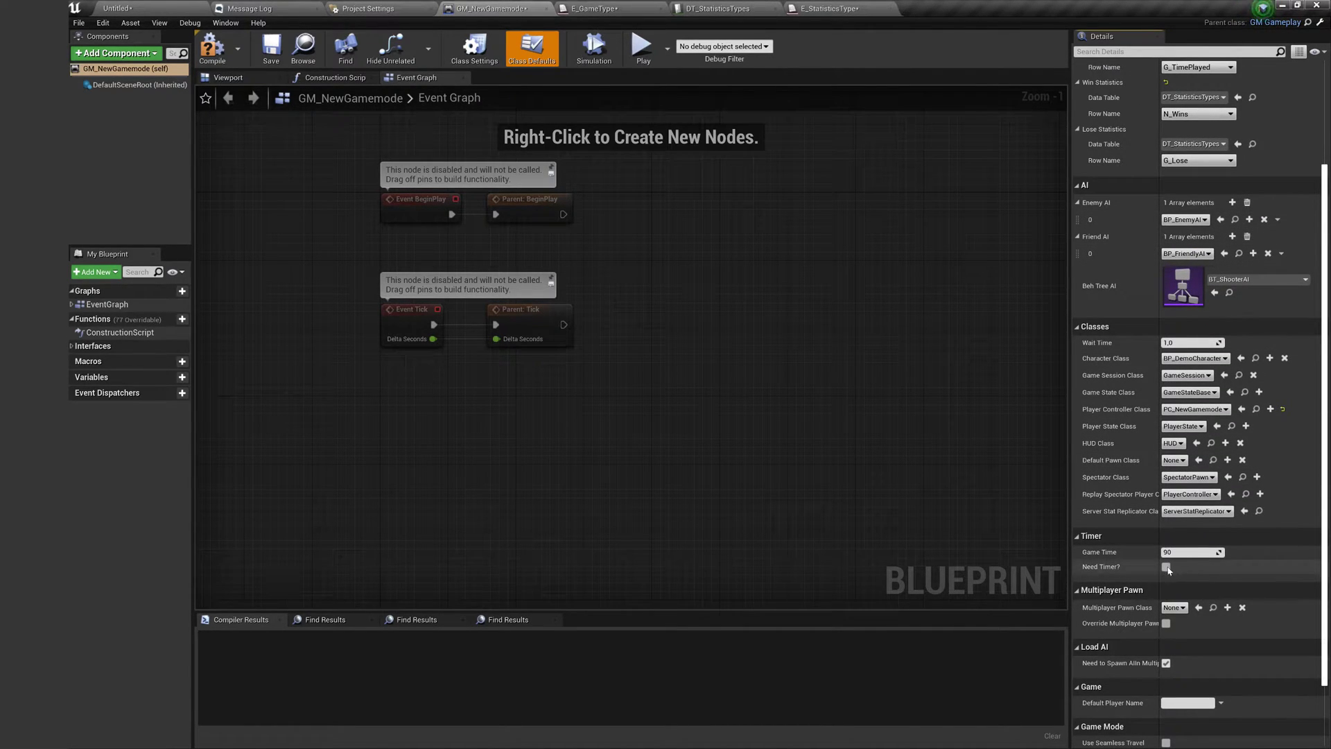
pyautogui.click(1166, 566)
pyautogui.scroll(-3, 1190, 574)
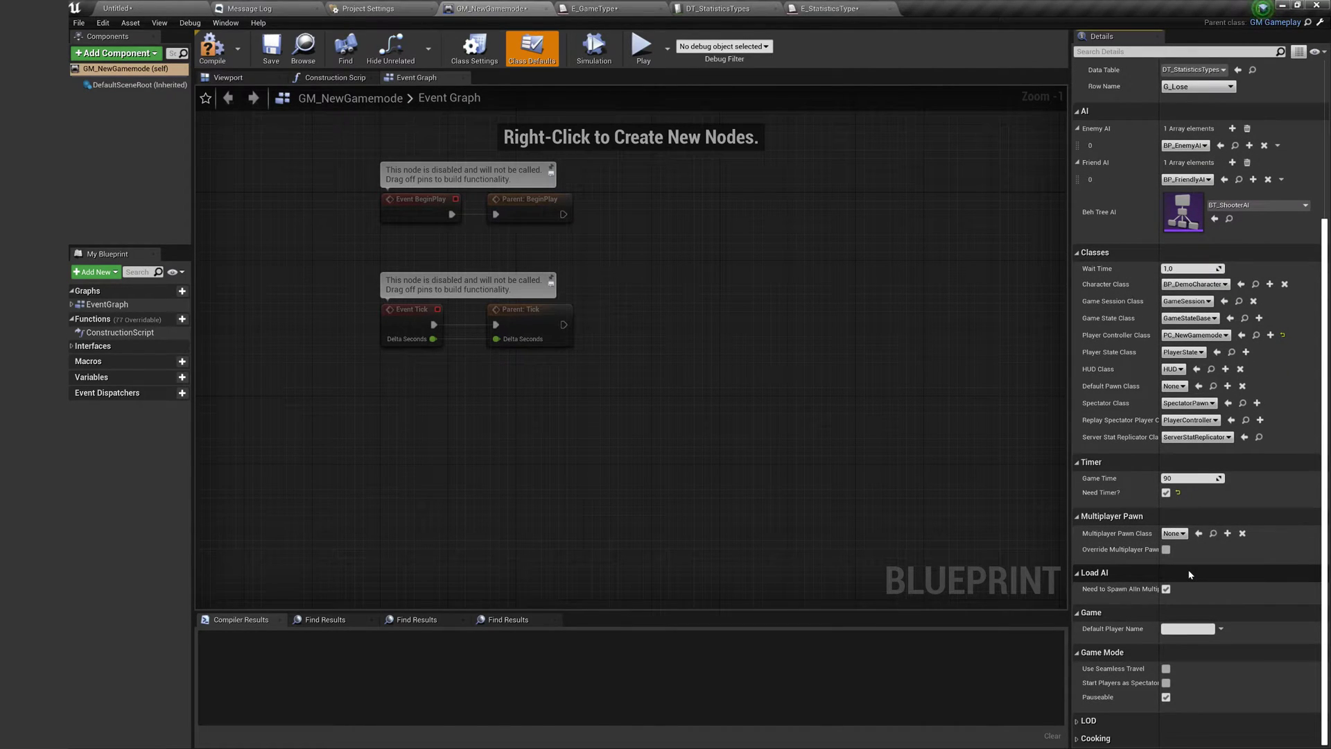
# Review the remaining game mode defaults, including the classes that can be chosen as Character Class
pyautogui.scroll(1, 1190, 574)
pyautogui.scroll(2, 1190, 574)
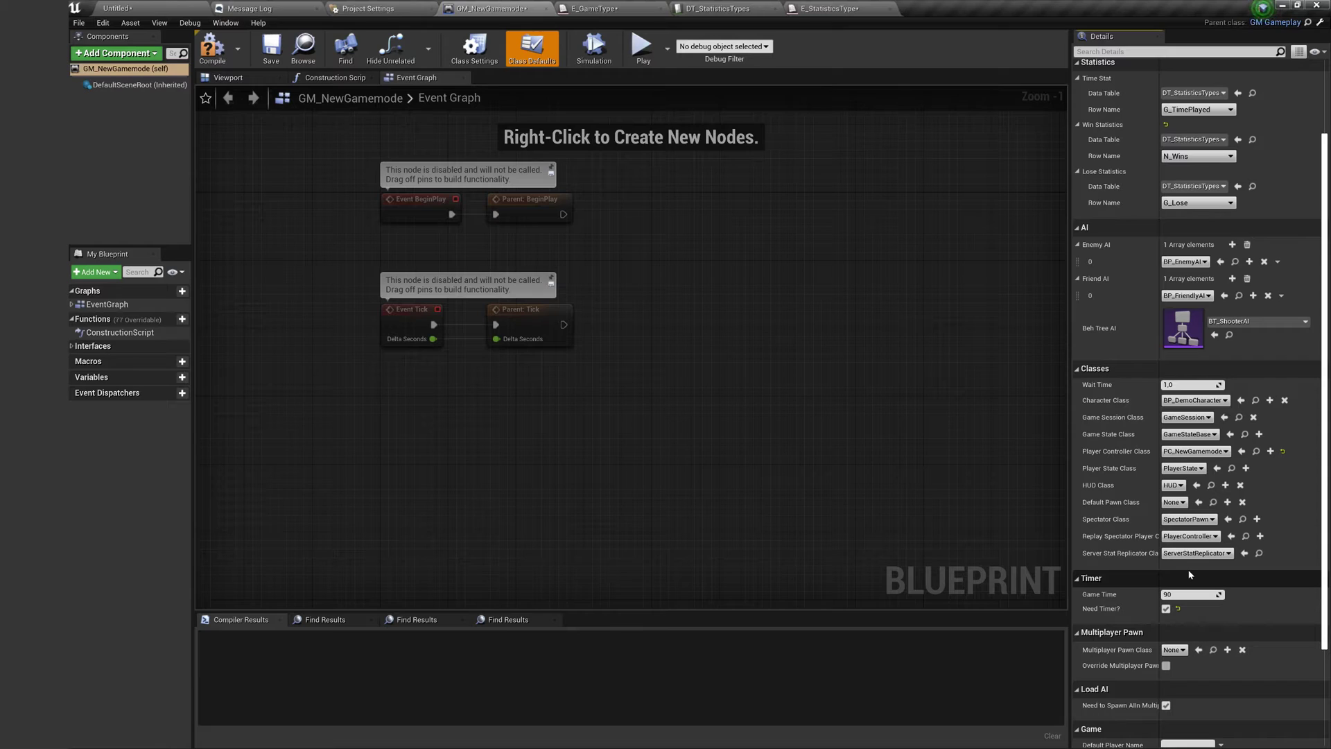
pyautogui.scroll(1, 1189, 574)
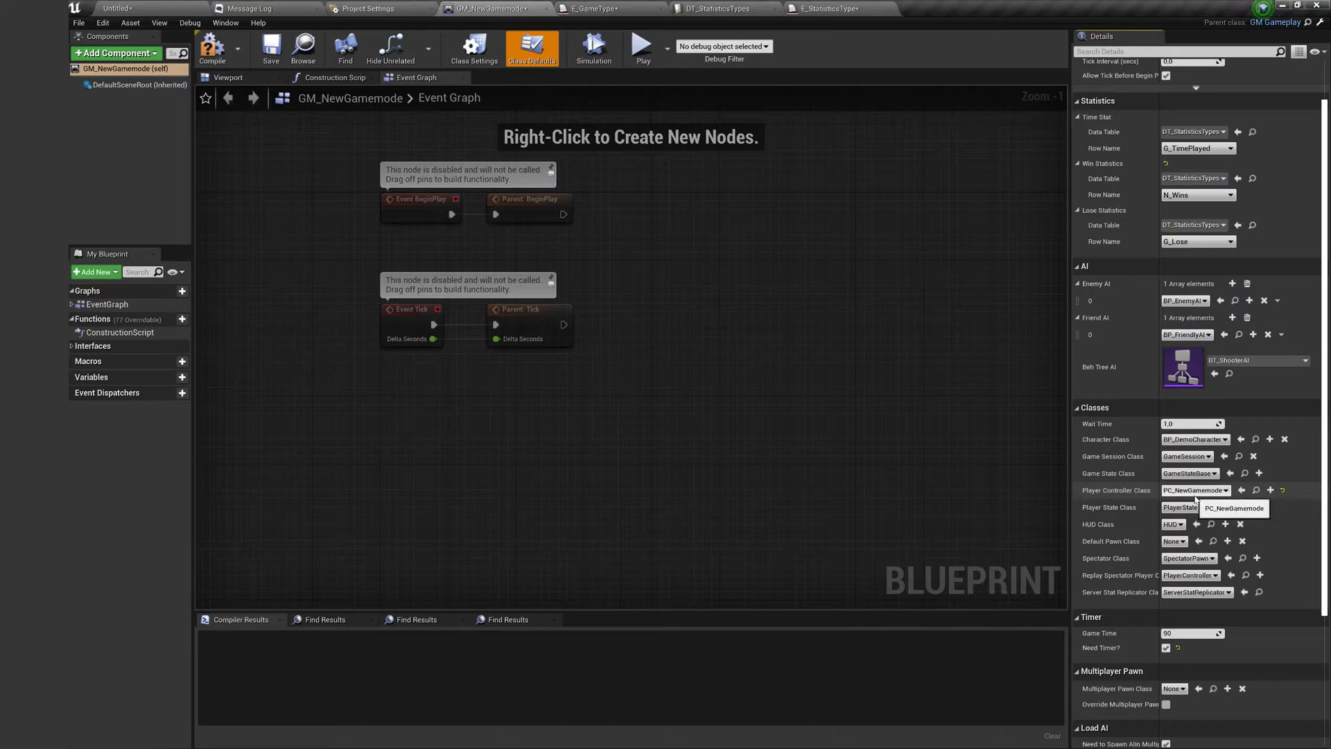
pyautogui.scroll(2, 1196, 498)
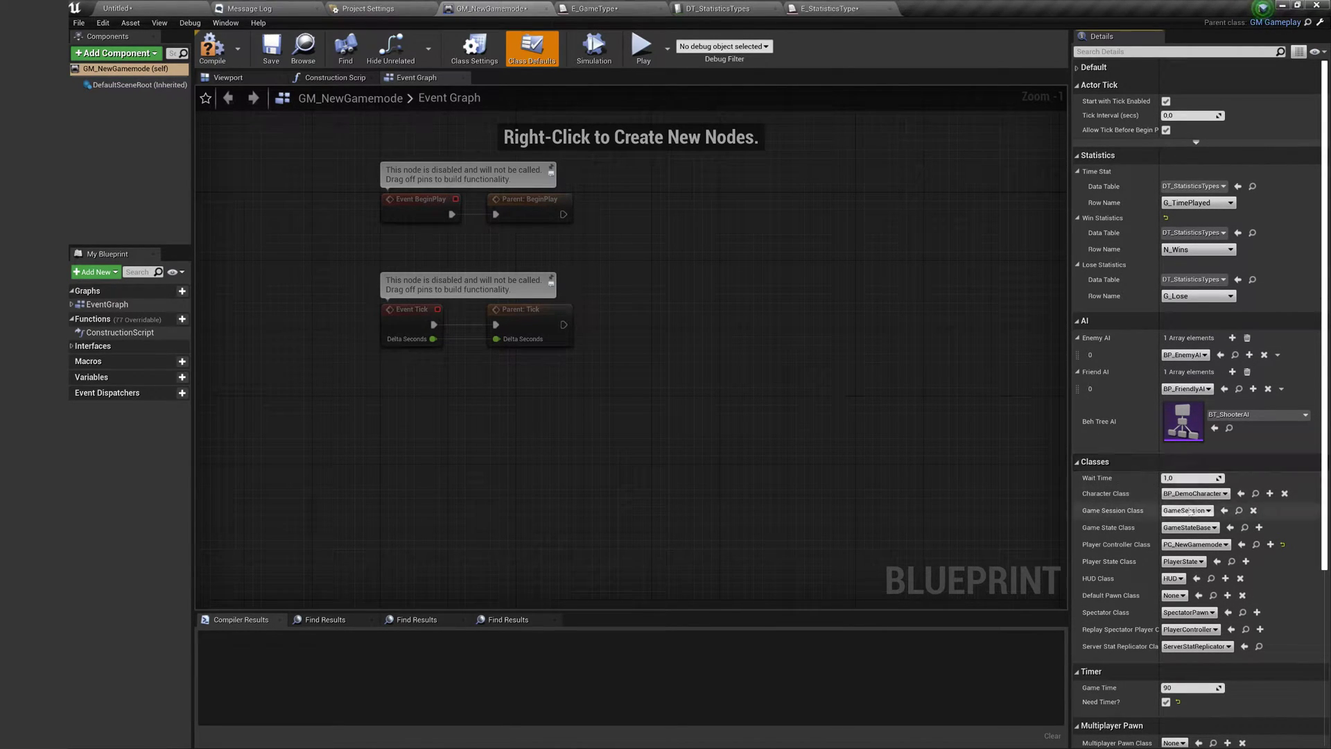
pyautogui.click(1179, 494)
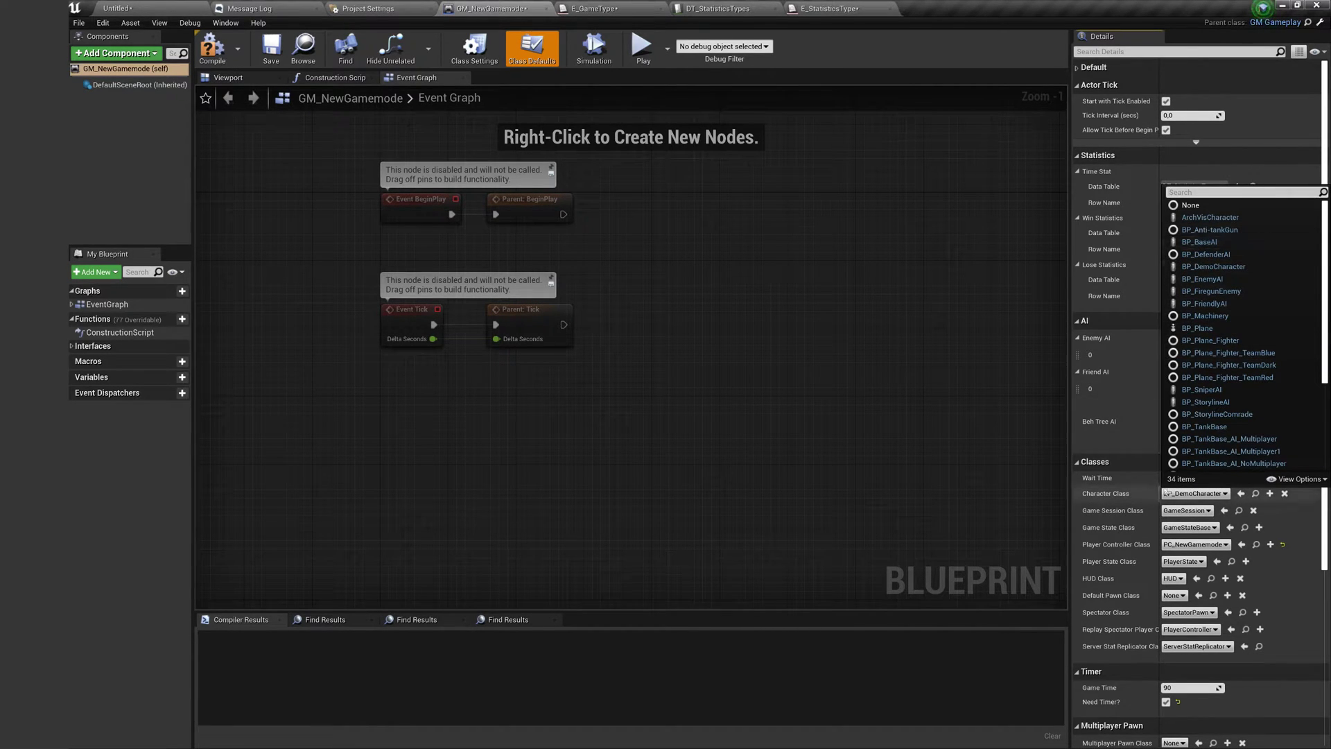
pyautogui.click(1176, 492)
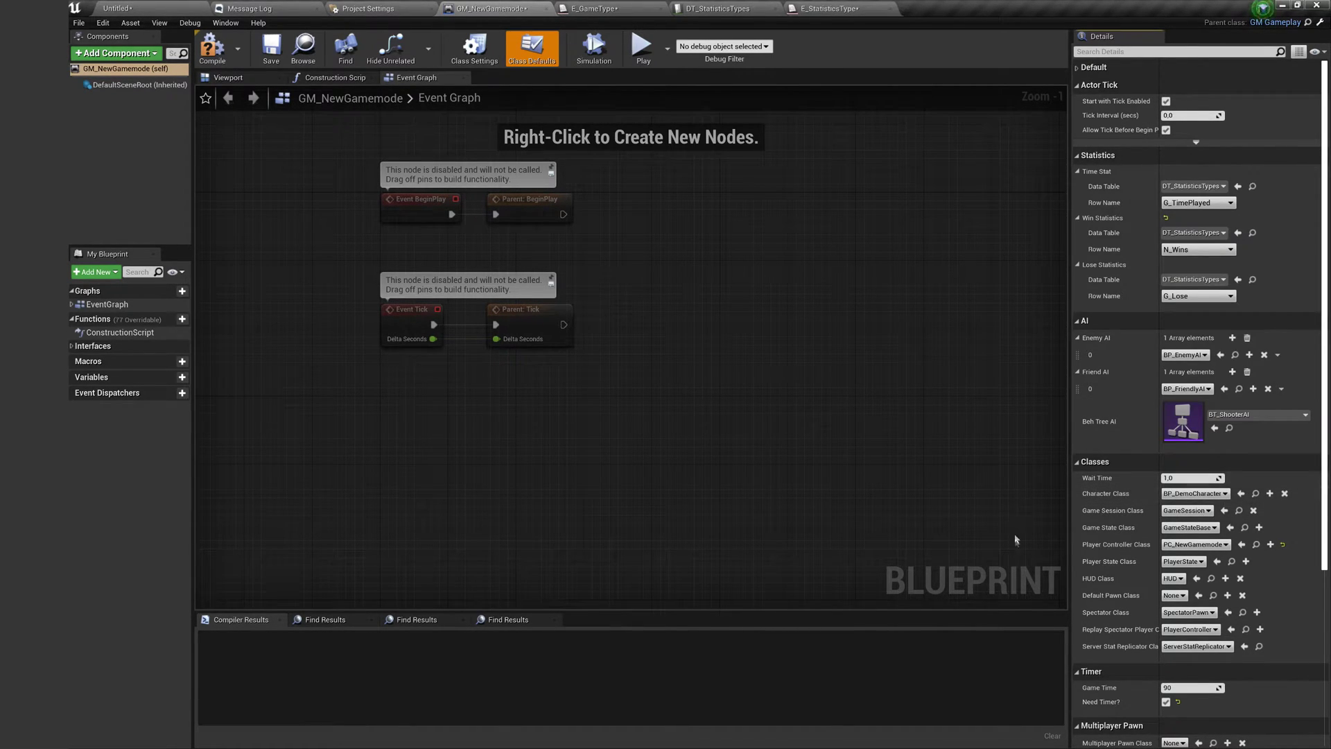
pyautogui.scroll(-4, 1011, 533)
pyautogui.scroll(4, 950, 502)
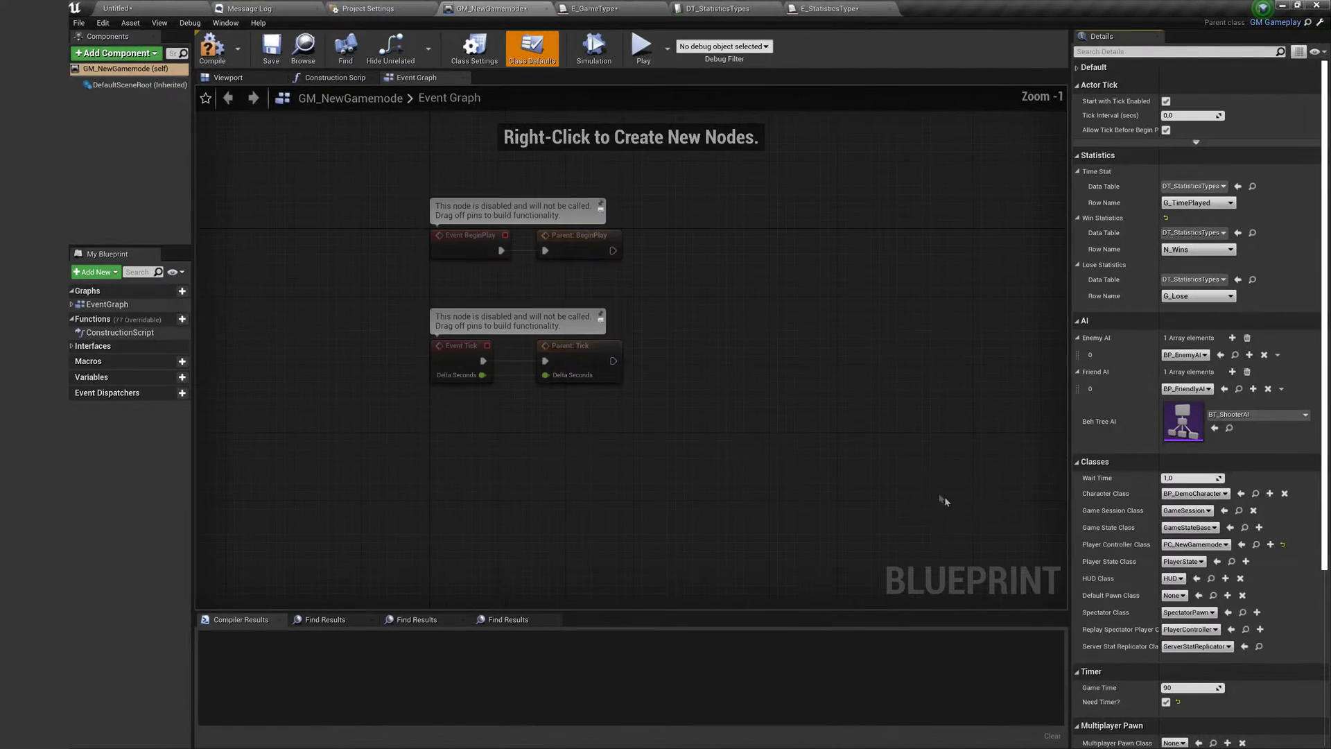
# Add an Event On Actor Spawned node below the Event Tick node in the event graph
pyautogui.moveTo(809, 448); pyautogui.dragTo(788, 356, button='right')
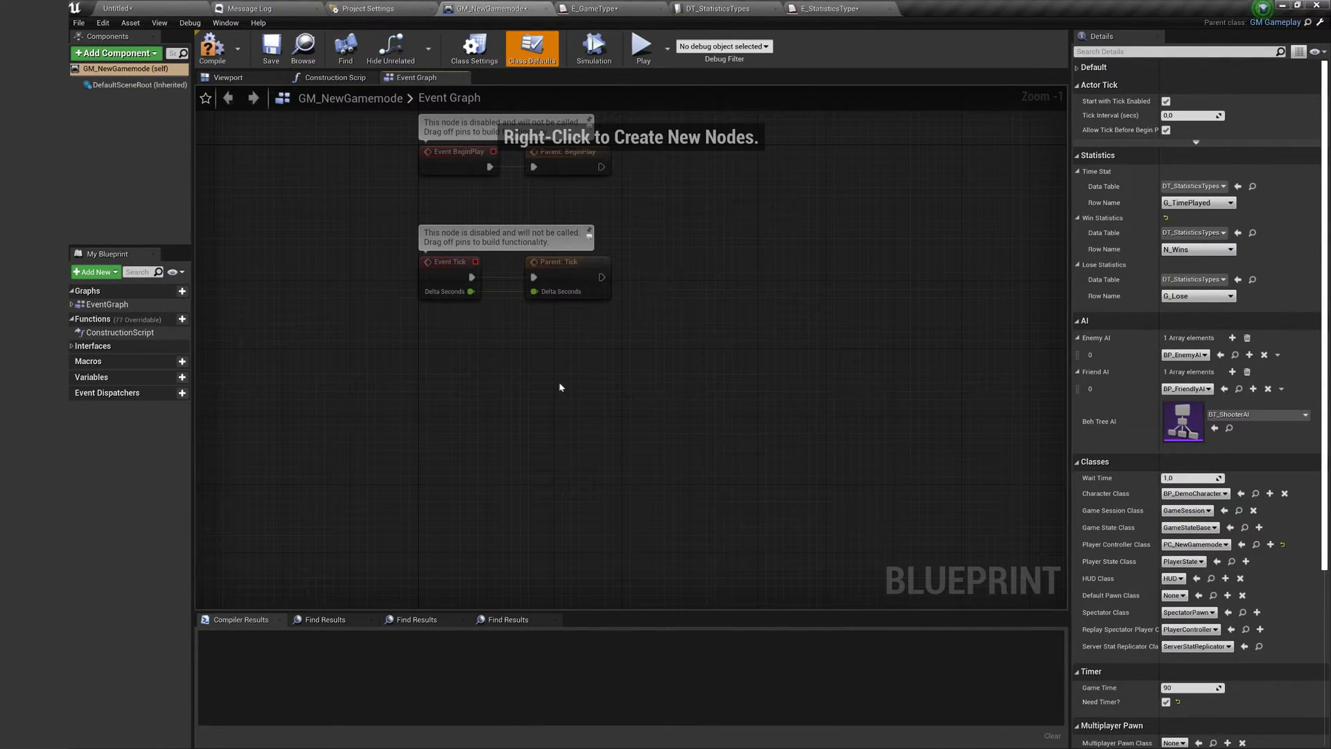
pyautogui.scroll(-2, 556, 381)
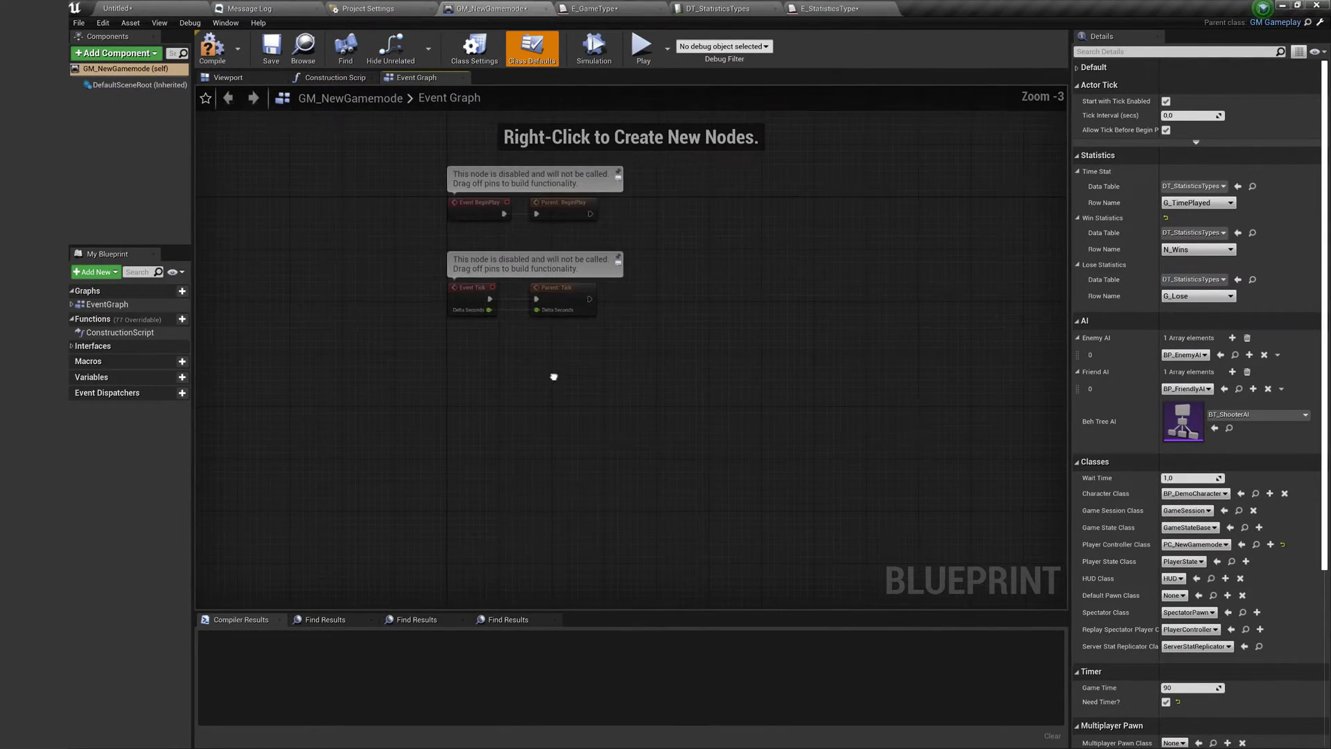
pyautogui.rightClick(467, 386)
pyautogui.write('on actor')
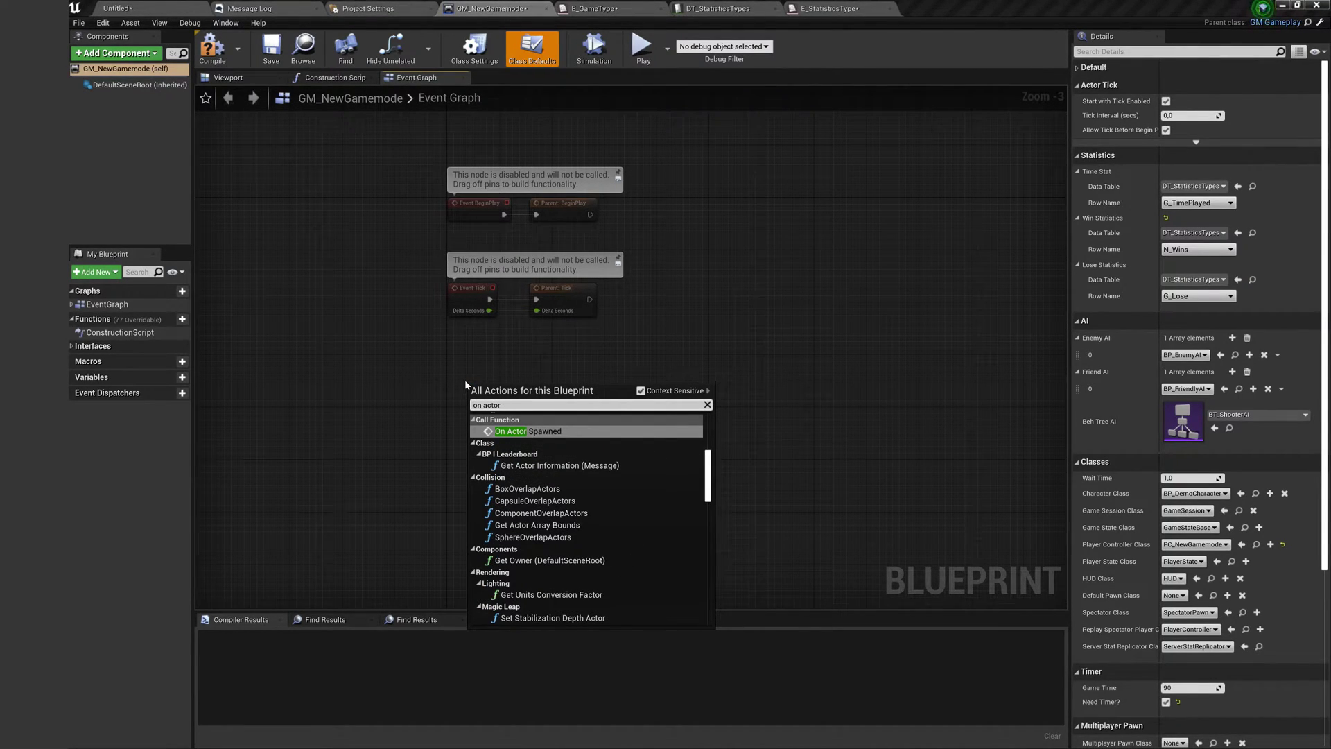
pyautogui.press('Home')
pyautogui.write('eve')
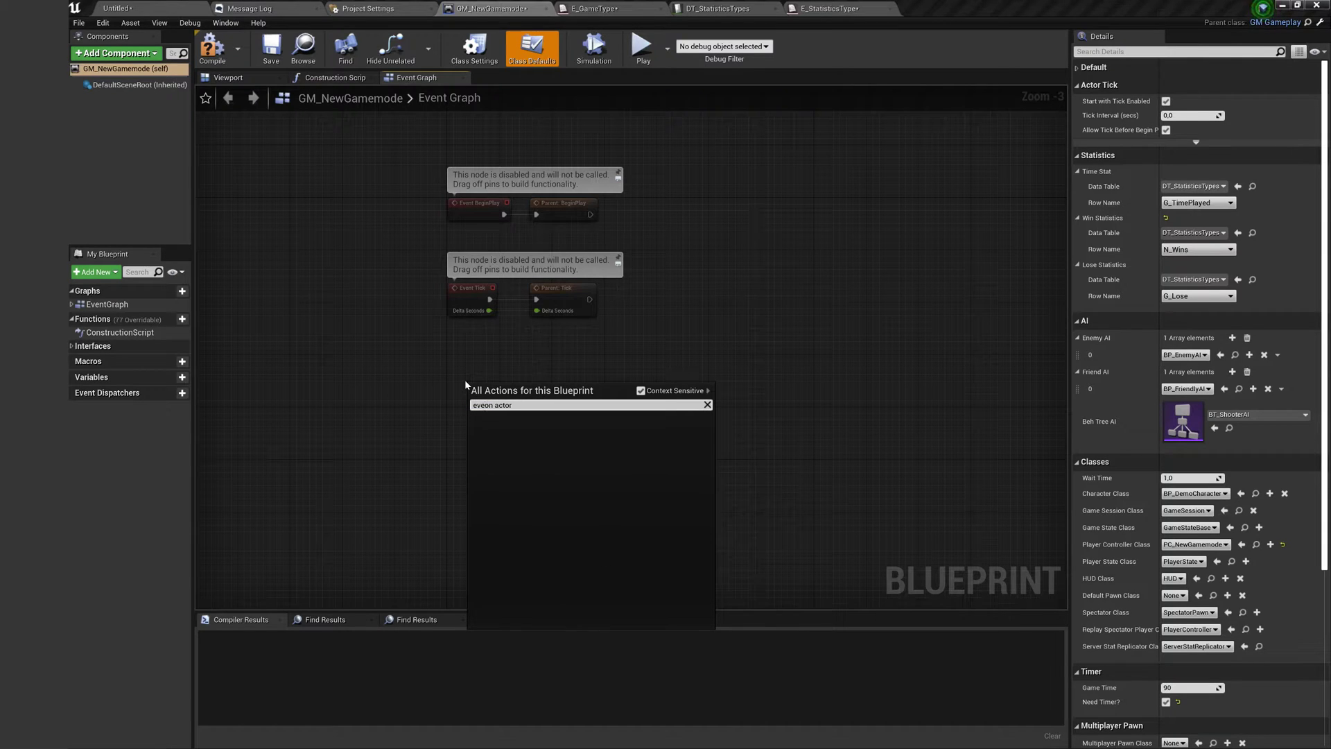
pyautogui.write('nt')
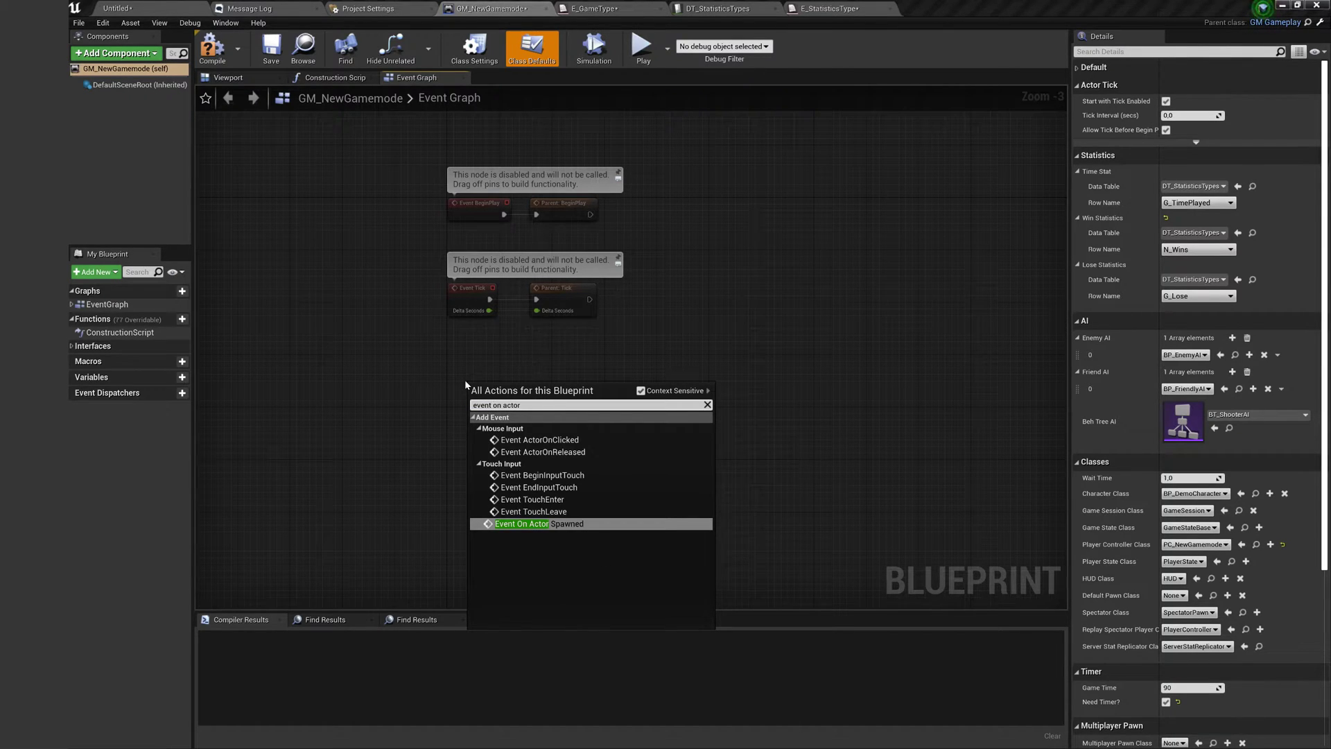
pyautogui.press('Return')
# Cast the spawned event's Pawn output to BP_BaseAI and line the cast node up with the event
pyautogui.scroll(3, 533, 395)
pyautogui.moveTo(543, 406); pyautogui.dragTo(602, 417)
pyautogui.write('cast')
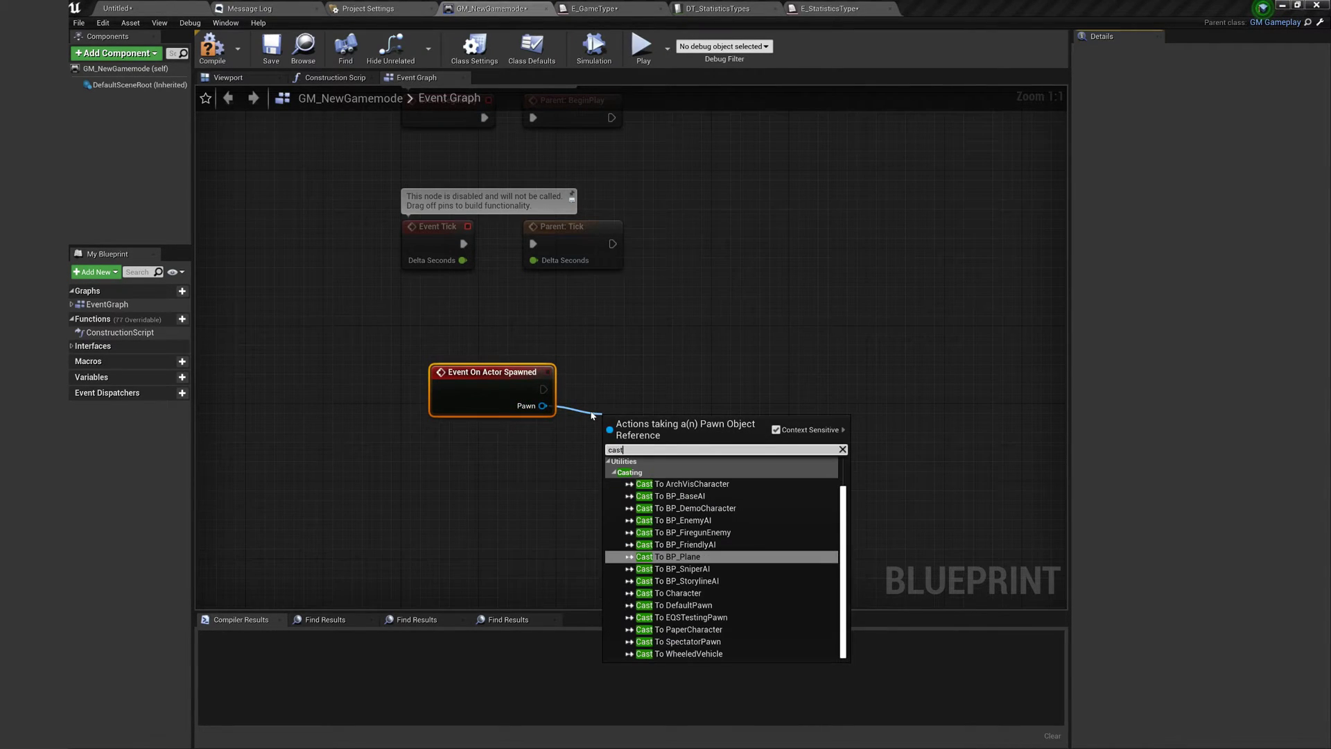
pyautogui.write(' to base')
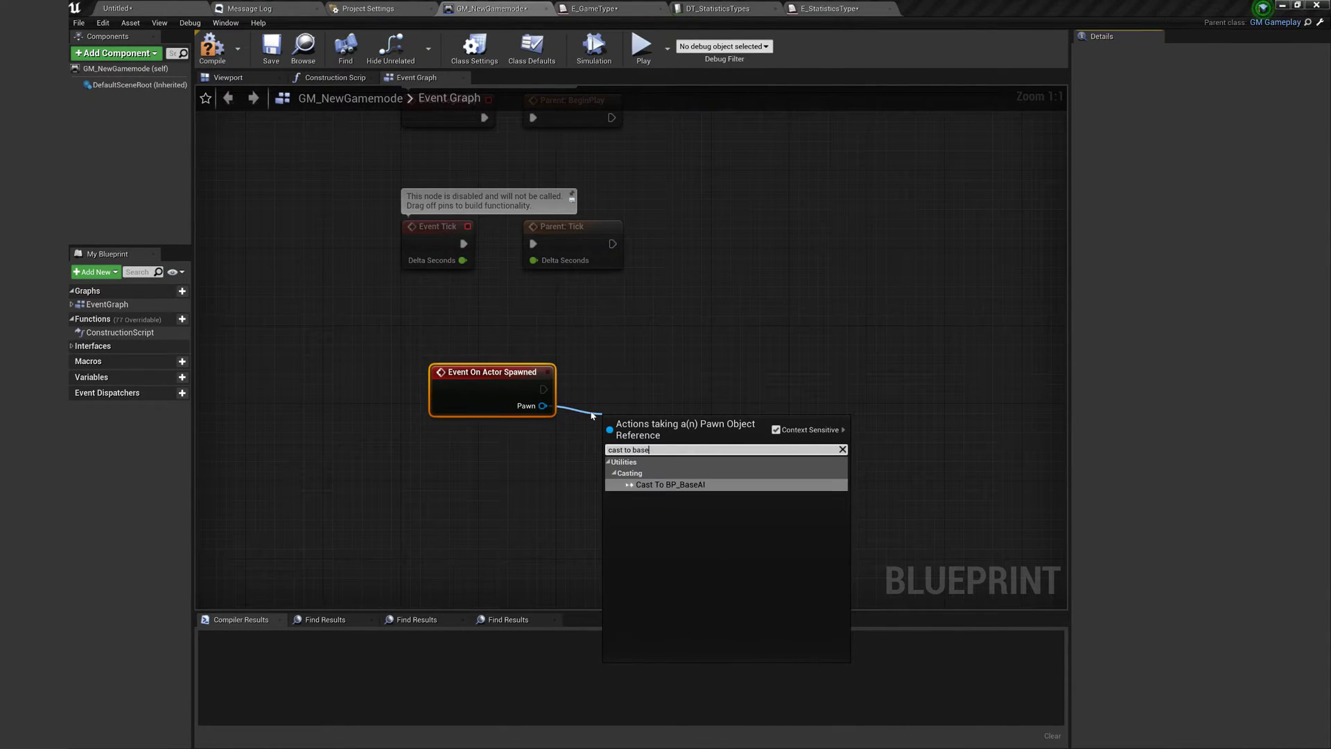
pyautogui.press('Return')
pyautogui.moveTo(628, 420); pyautogui.dragTo(617, 371)
# Assign a Dead event on the As BP Base AI output and align the Bind Event to Dead node with the cast
pyautogui.moveTo(705, 422); pyautogui.dragTo(749, 427)
pyautogui.write('assi')
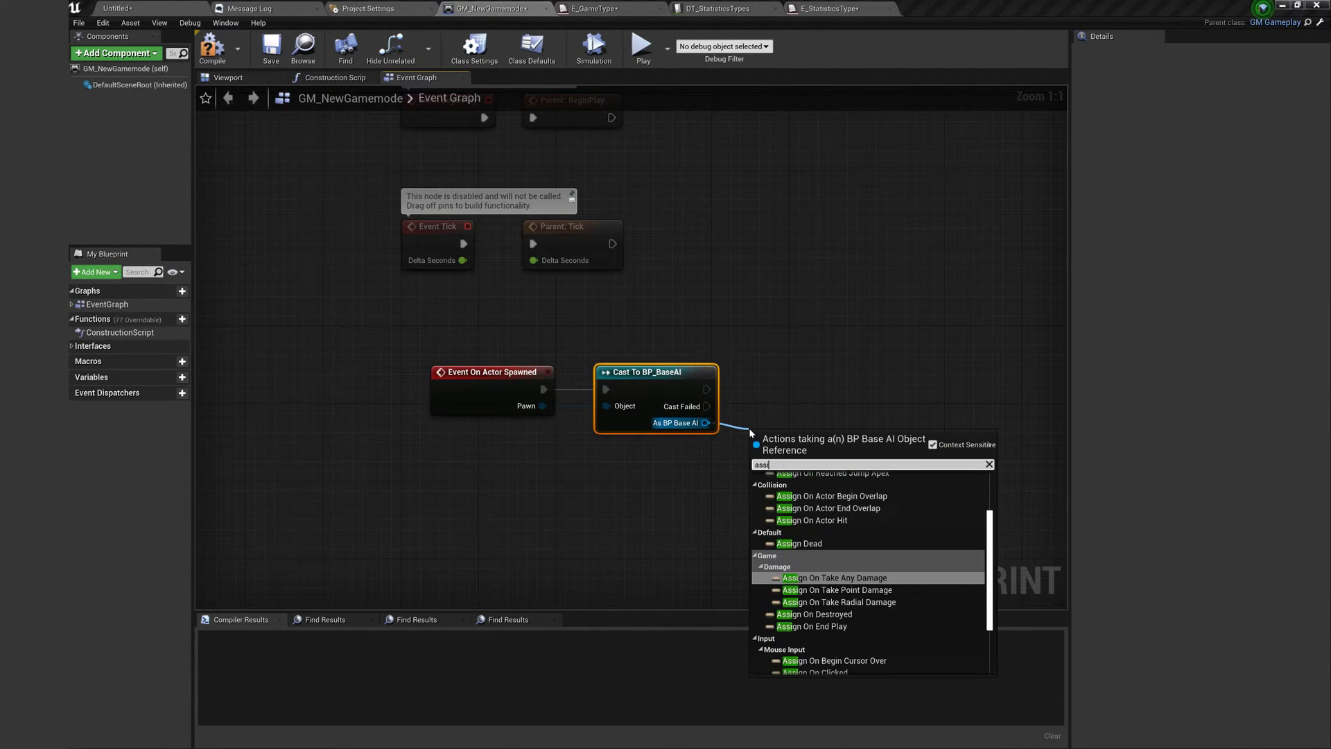
pyautogui.write('gn dead')
pyautogui.press('Return')
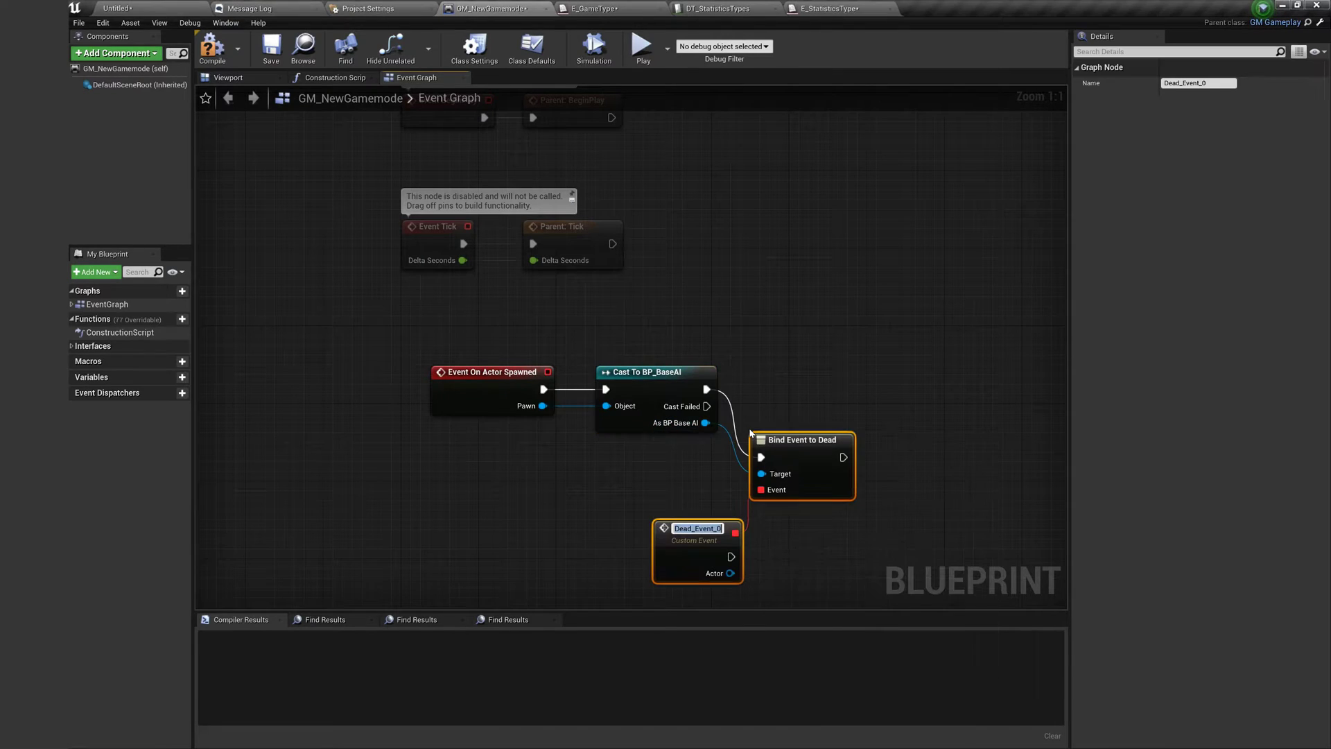
pyautogui.click(749, 427)
pyautogui.click(804, 447)
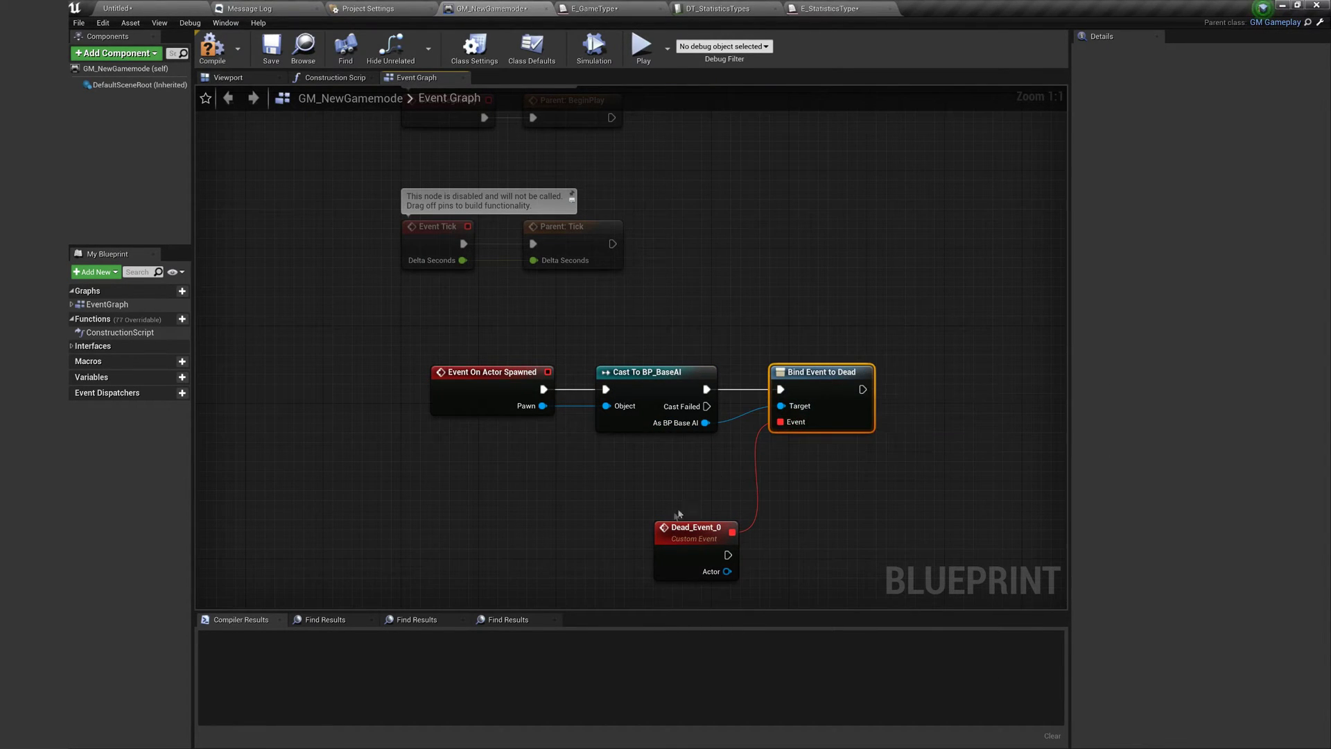
pyautogui.click(693, 528)
# Call Respawn - Server on the Actor output of the custom Dead event and align the node beside it
pyautogui.moveTo(721, 522); pyautogui.dragTo(551, 366, button='right')
pyautogui.moveTo(544, 421); pyautogui.dragTo(600, 426)
pyautogui.write('respaw')
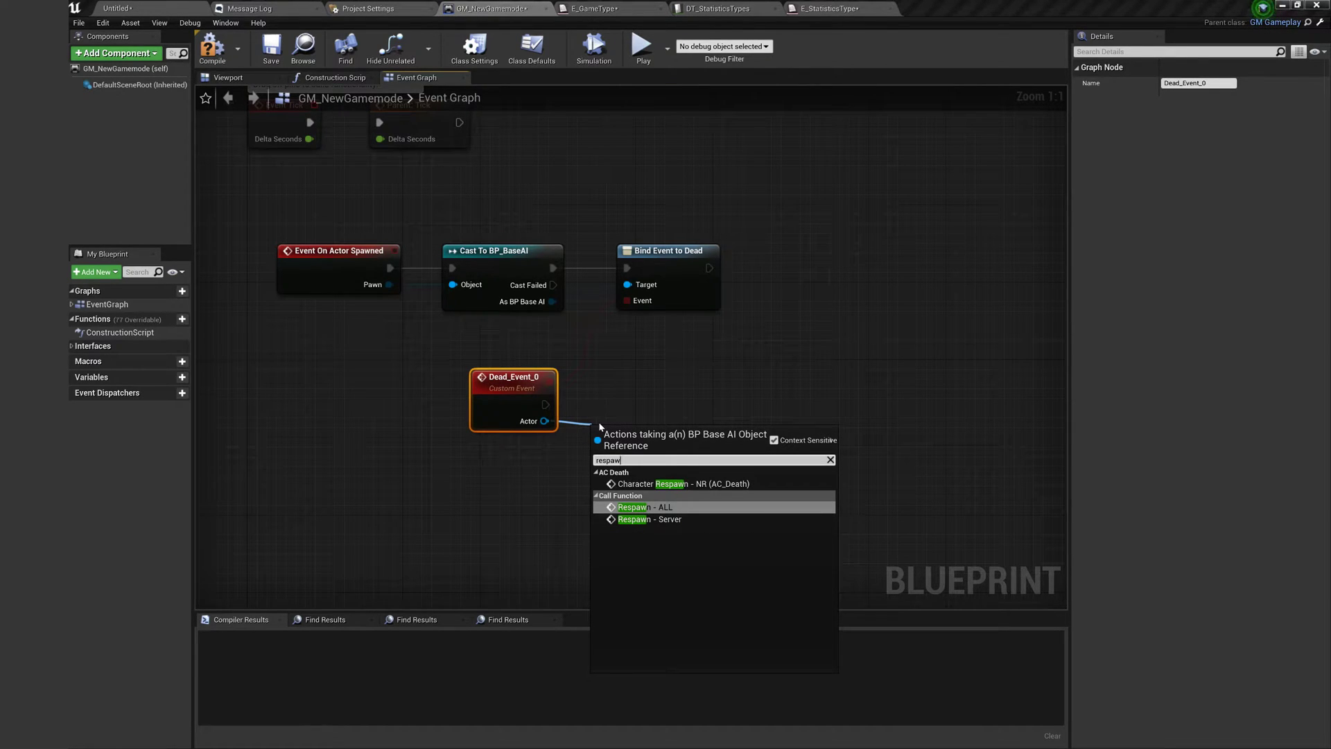
pyautogui.press('Up')
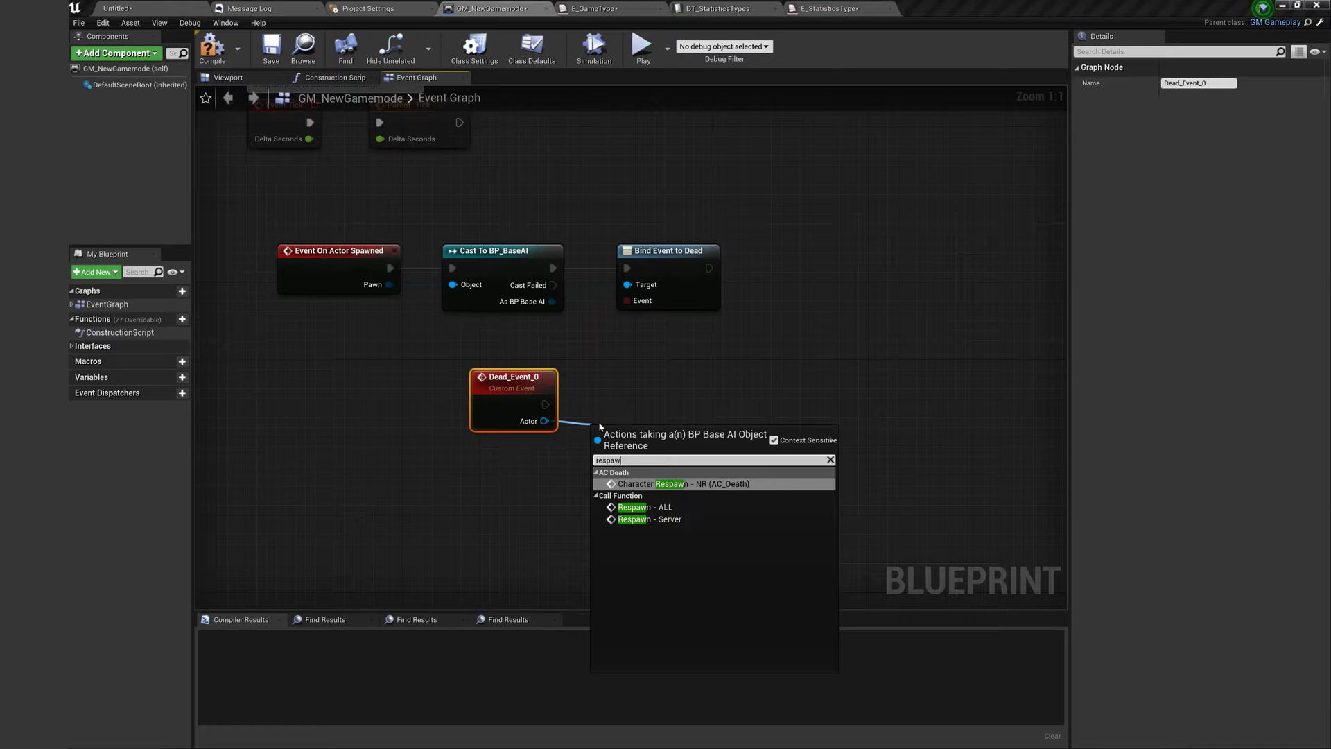
pyautogui.press('Down')
pyautogui.press('Down')
pyautogui.press('Return')
pyautogui.moveTo(642, 457); pyautogui.dragTo(672, 388)
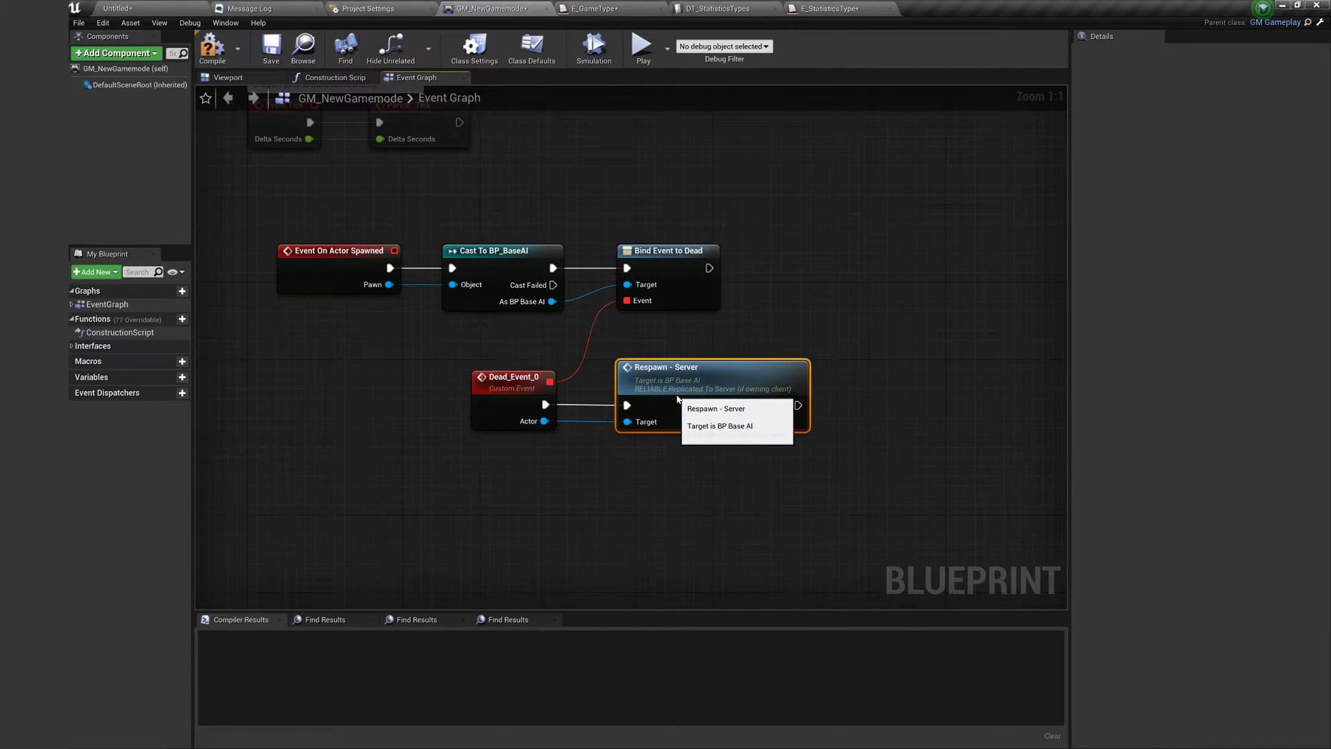
pyautogui.click(495, 481)
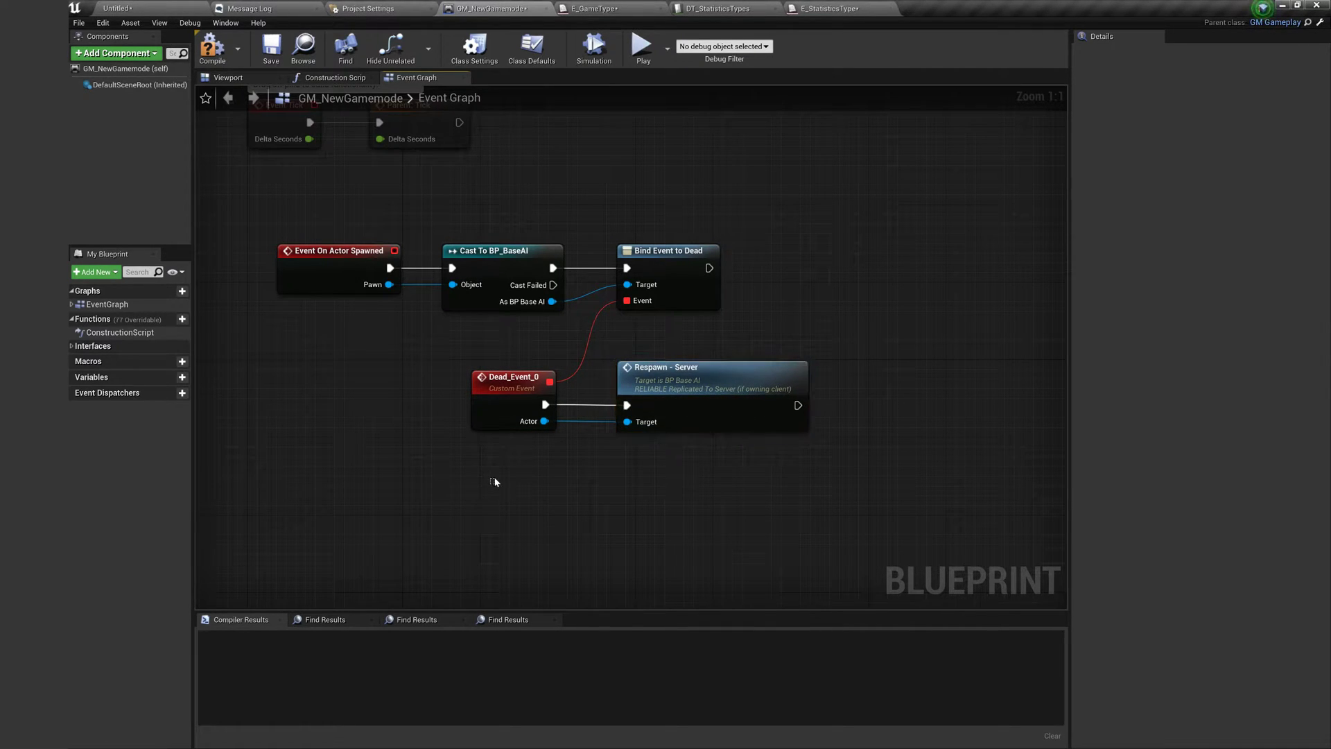
# Find the GM_Flag game mode in the project content and examine its event graph for how dead AI are queued and respawned
pyautogui.click(152, 9)
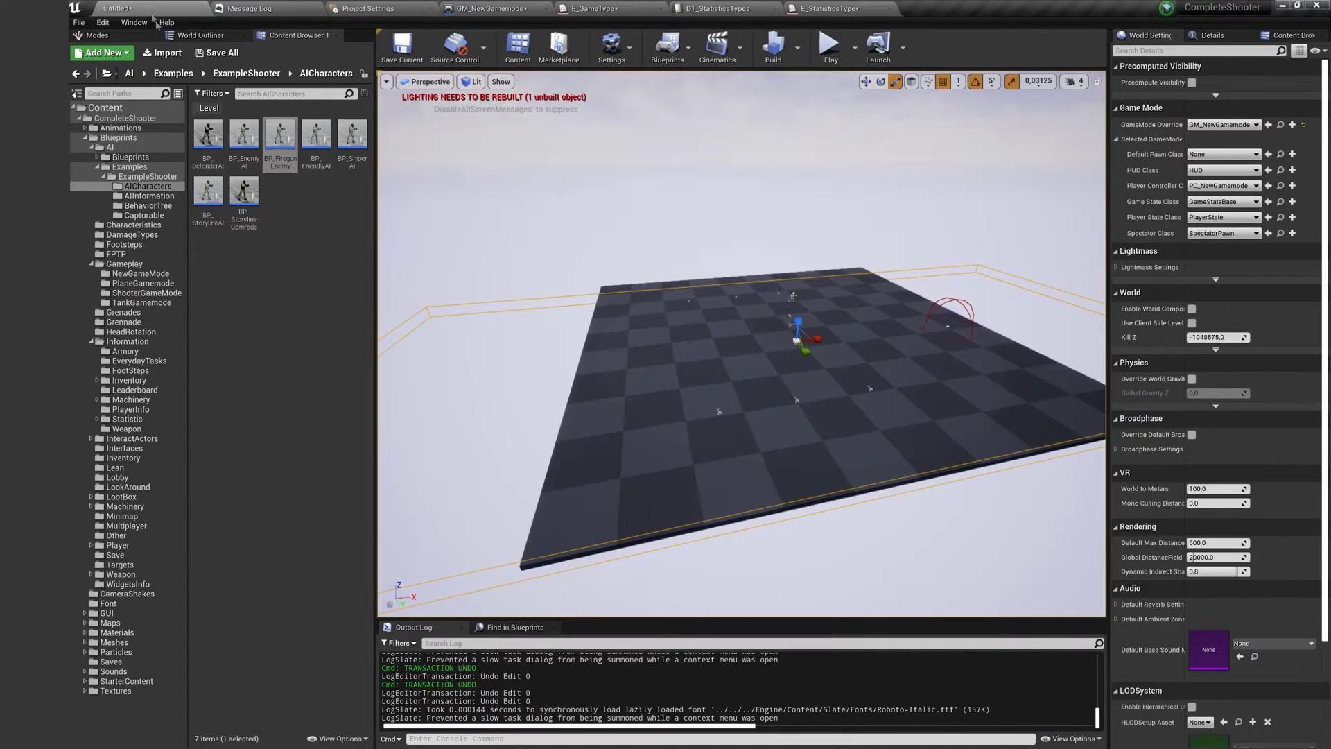
pyautogui.click(158, 109)
pyautogui.write('Fl')
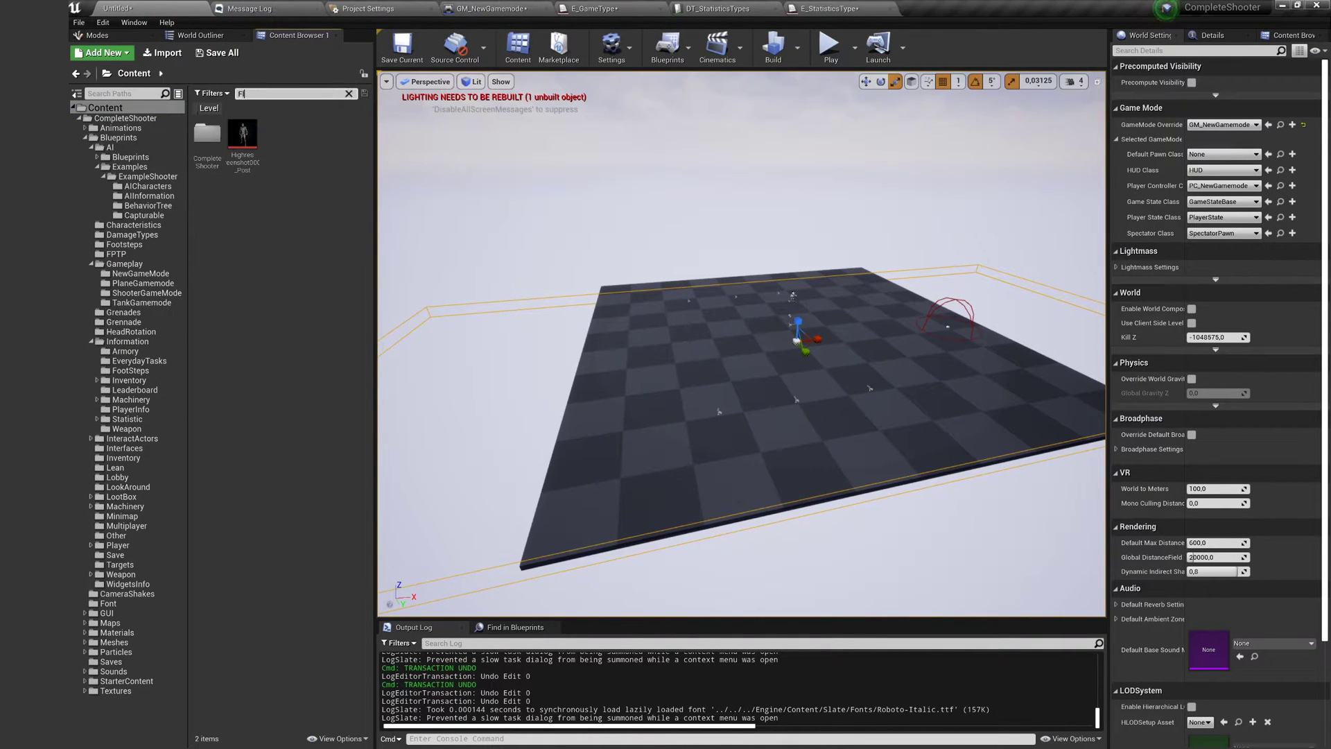
pyautogui.write('ag')
pyautogui.click(209, 147)
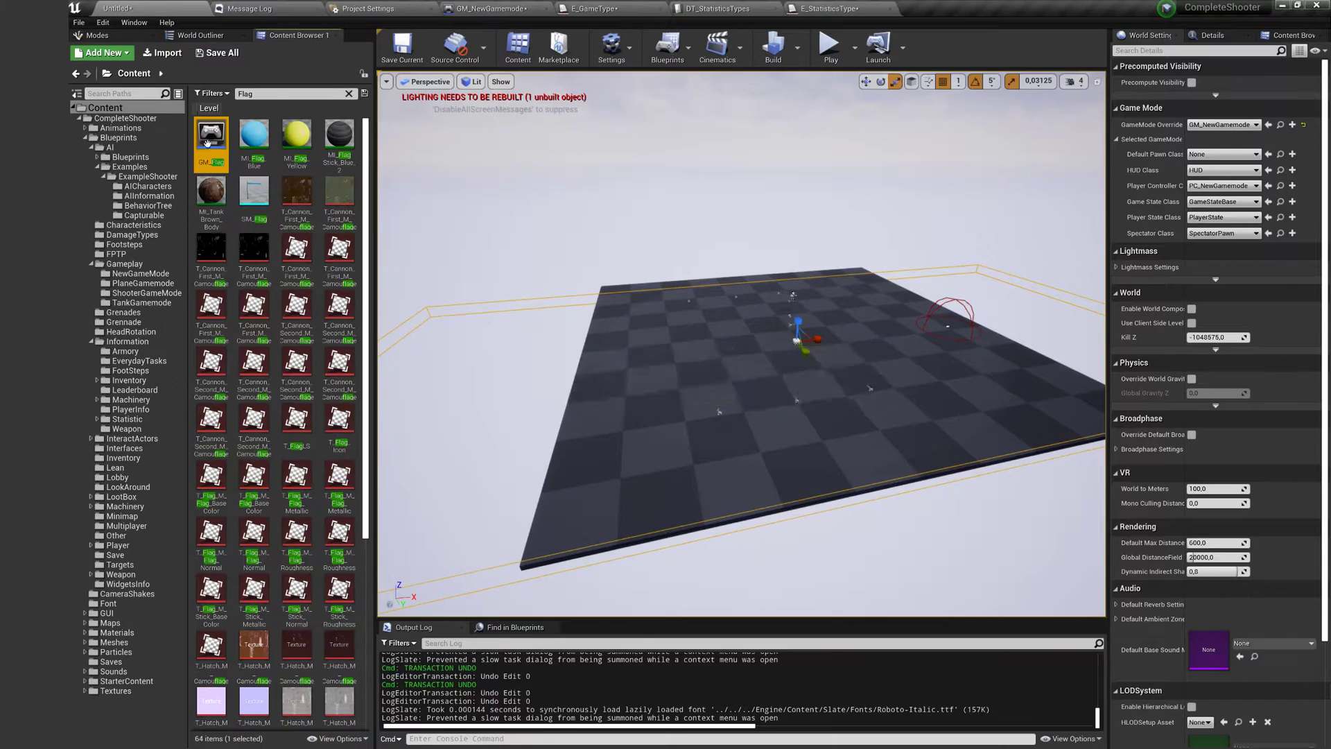
pyautogui.doubleClick(209, 148)
pyautogui.moveTo(376, 303); pyautogui.dragTo(281, 509, button='right')
pyautogui.scroll(-2, 298, 464)
pyautogui.moveTo(825, 366); pyautogui.dragTo(322, 219)
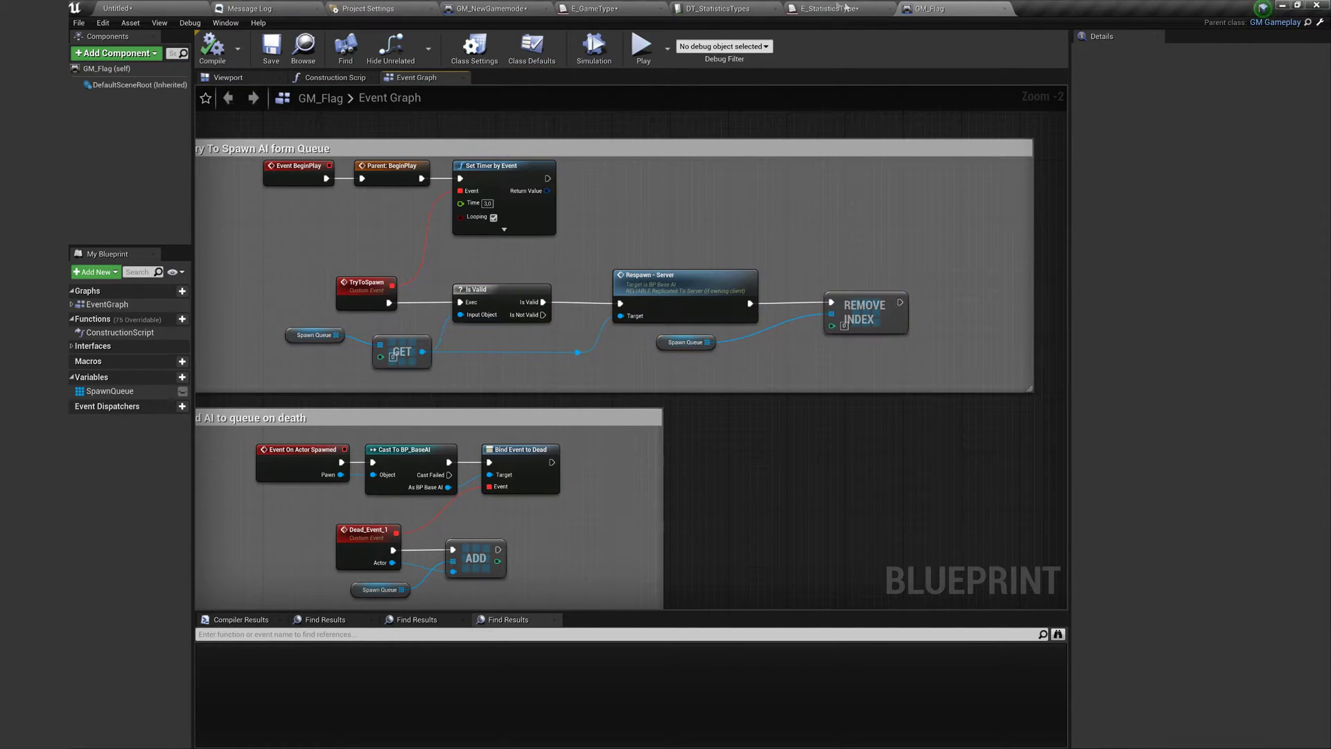
# Delete the AI respawn-on-death nodes from the GM_NewGamemode event graph and compile the blueprint
pyautogui.click(525, 11)
pyautogui.moveTo(700, 466); pyautogui.dragTo(326, 261)
pyautogui.moveTo(327, 261); pyautogui.dragTo(372, 375, button='right')
pyautogui.scroll(-2, 364, 357)
pyautogui.press('Delete')
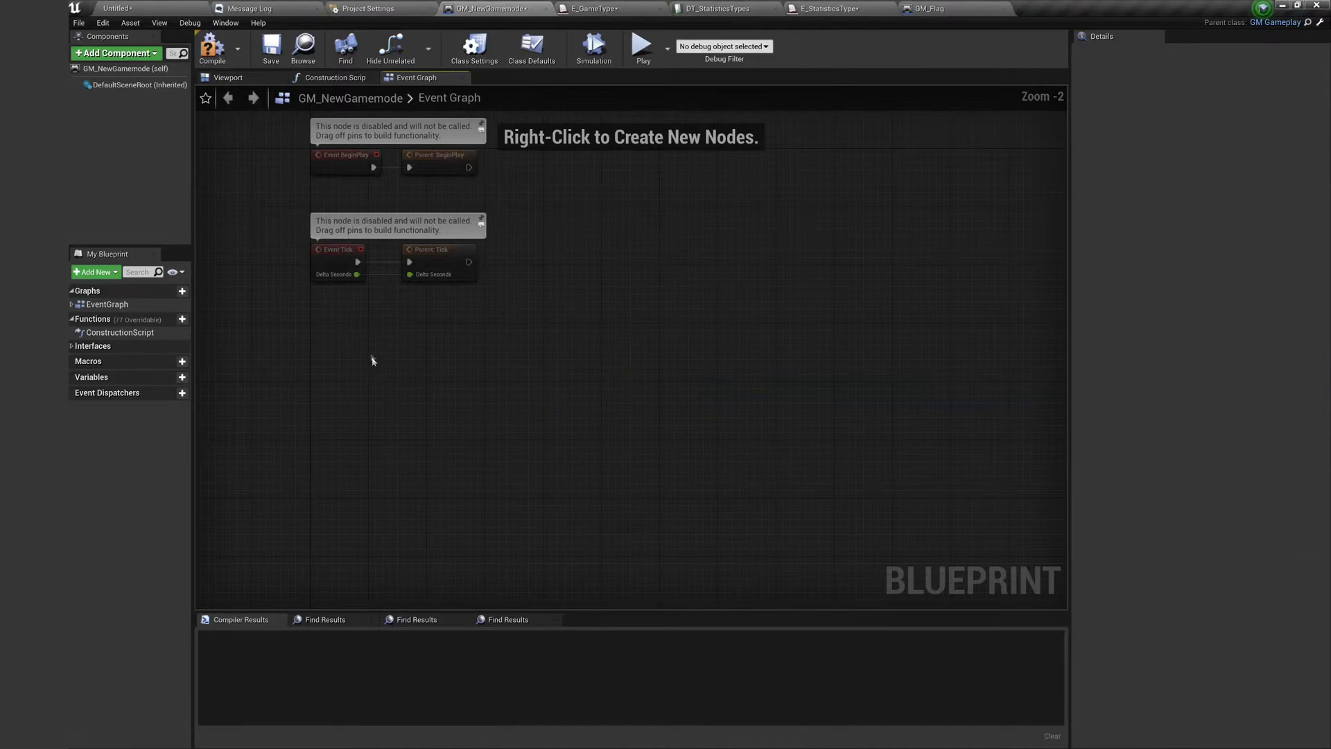
pyautogui.click(212, 47)
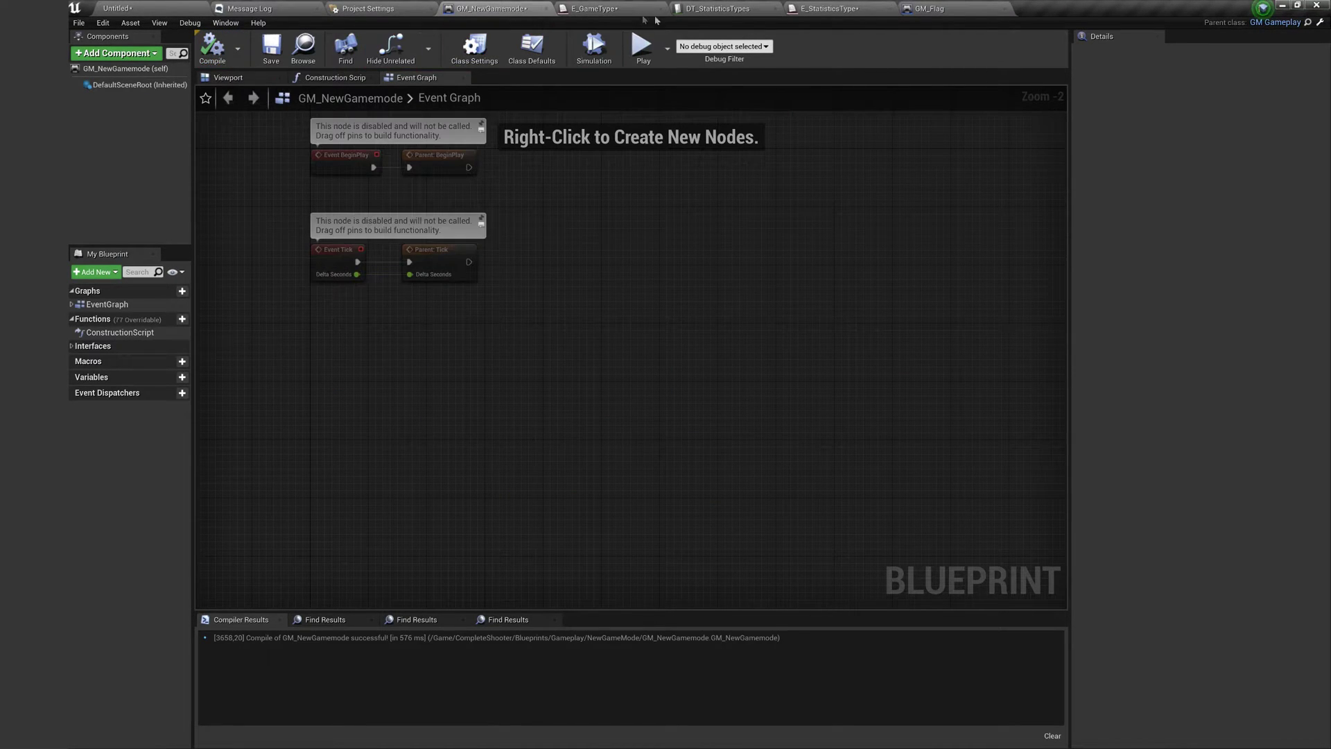
# Clear the Flag content search, open the PC_NewGamemode player controller and collapse its Default settings
pyautogui.click(167, 9)
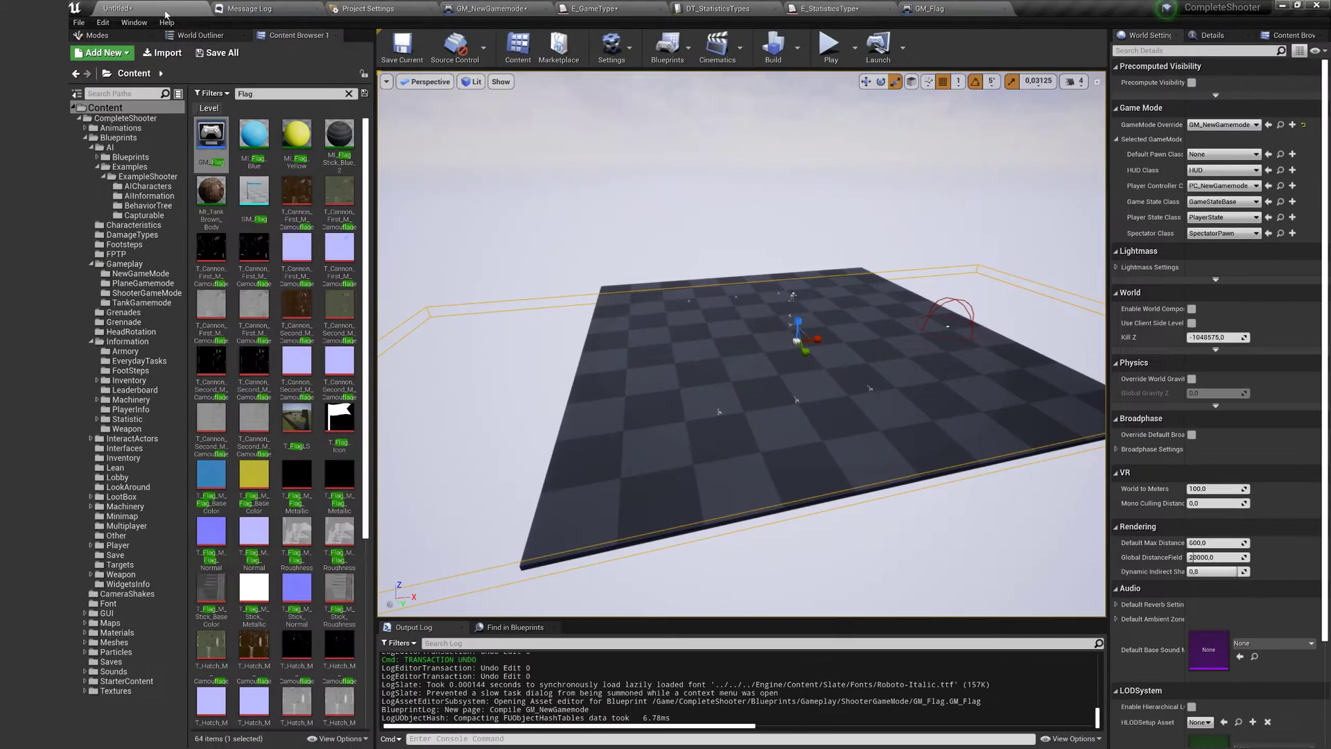
pyautogui.click(349, 93)
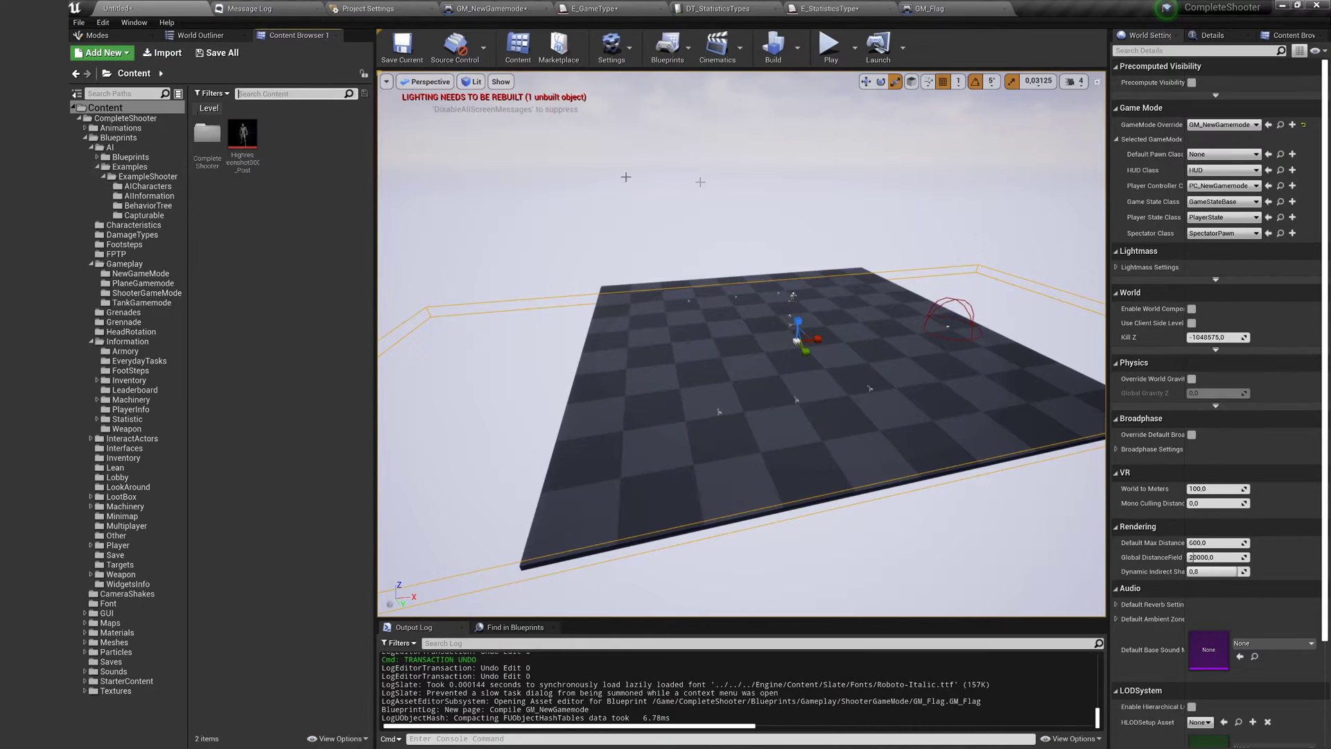
pyautogui.click(1281, 185)
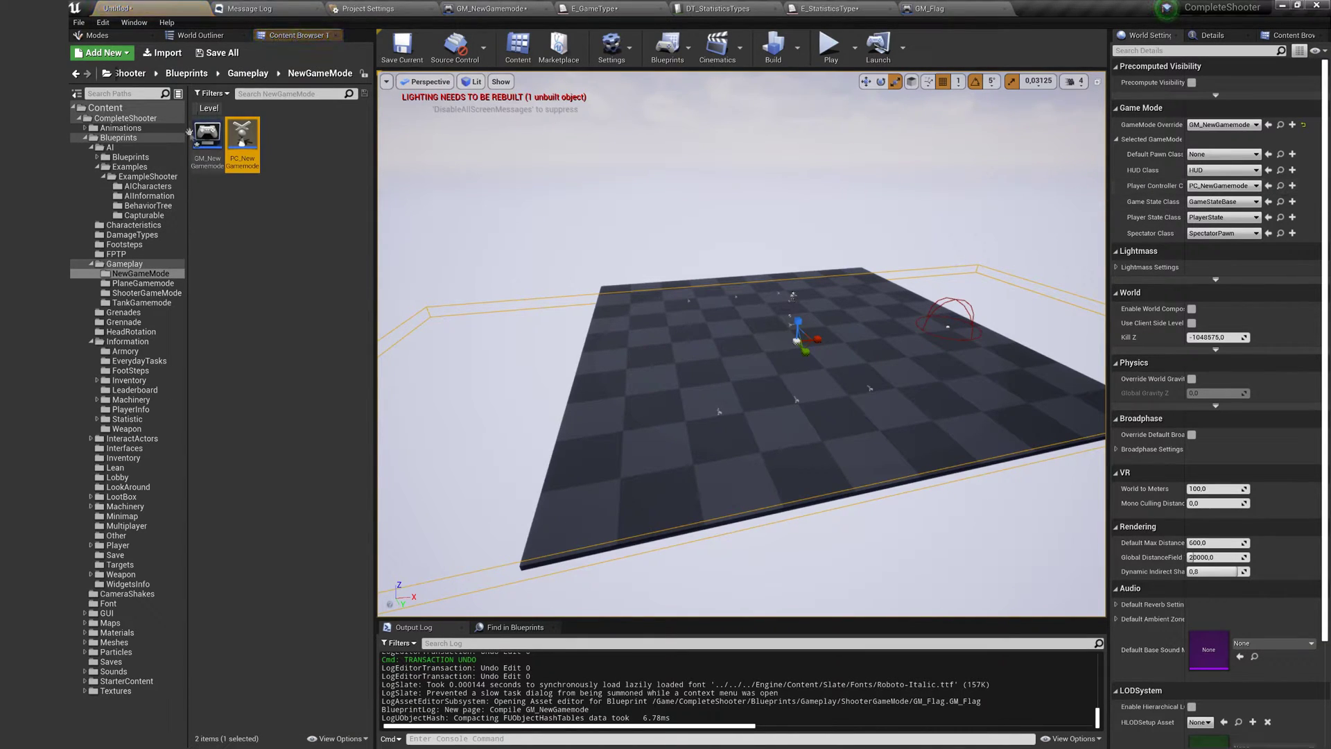
pyautogui.doubleClick(240, 144)
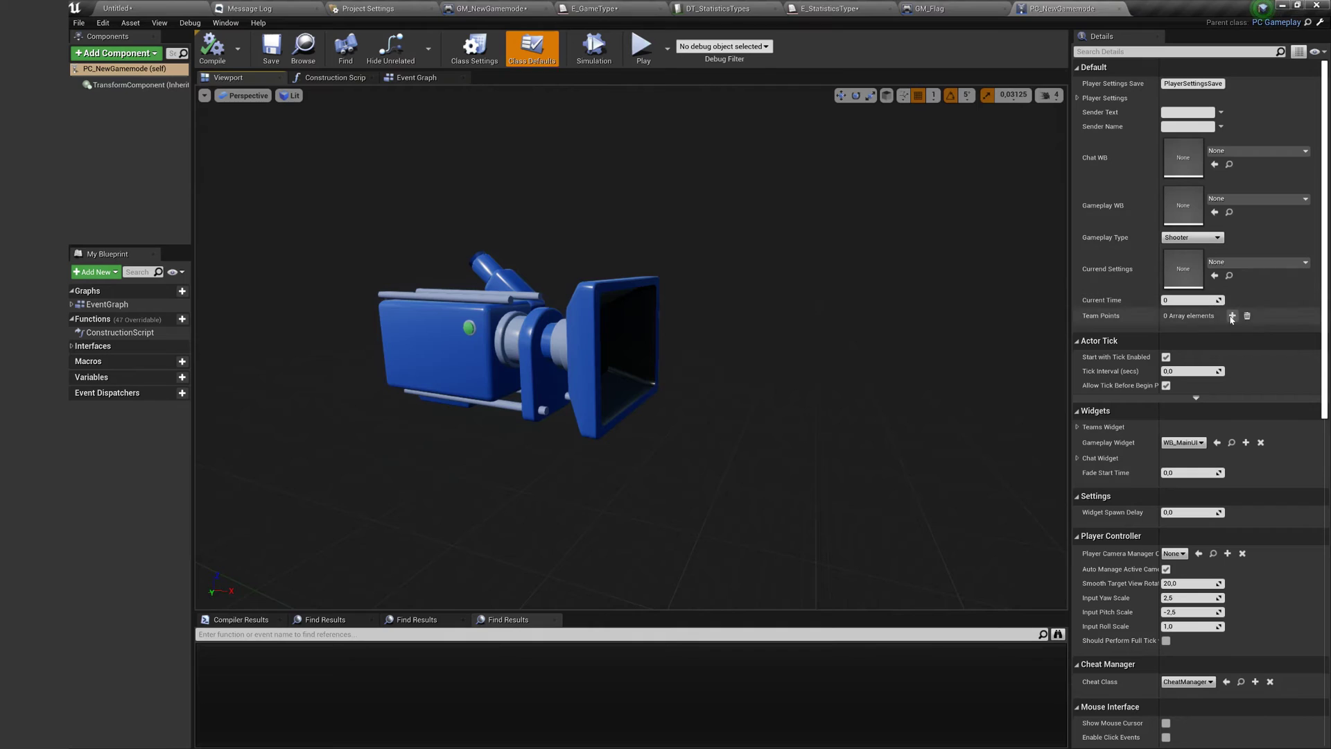
pyautogui.scroll(-1, 1109, 208)
pyautogui.scroll(1, 1074, 160)
pyautogui.click(1085, 67)
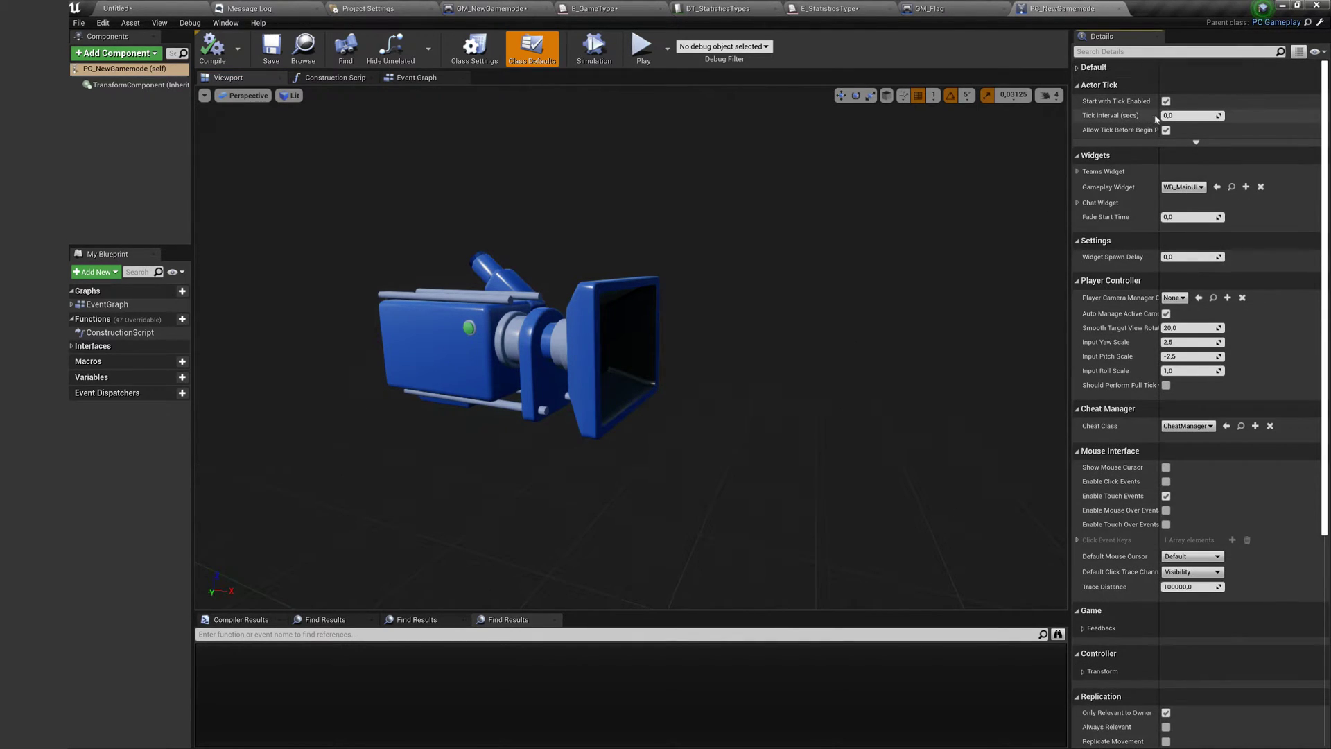
# Set the player controller's Fade Start Time to 2
pyautogui.click(1208, 256)
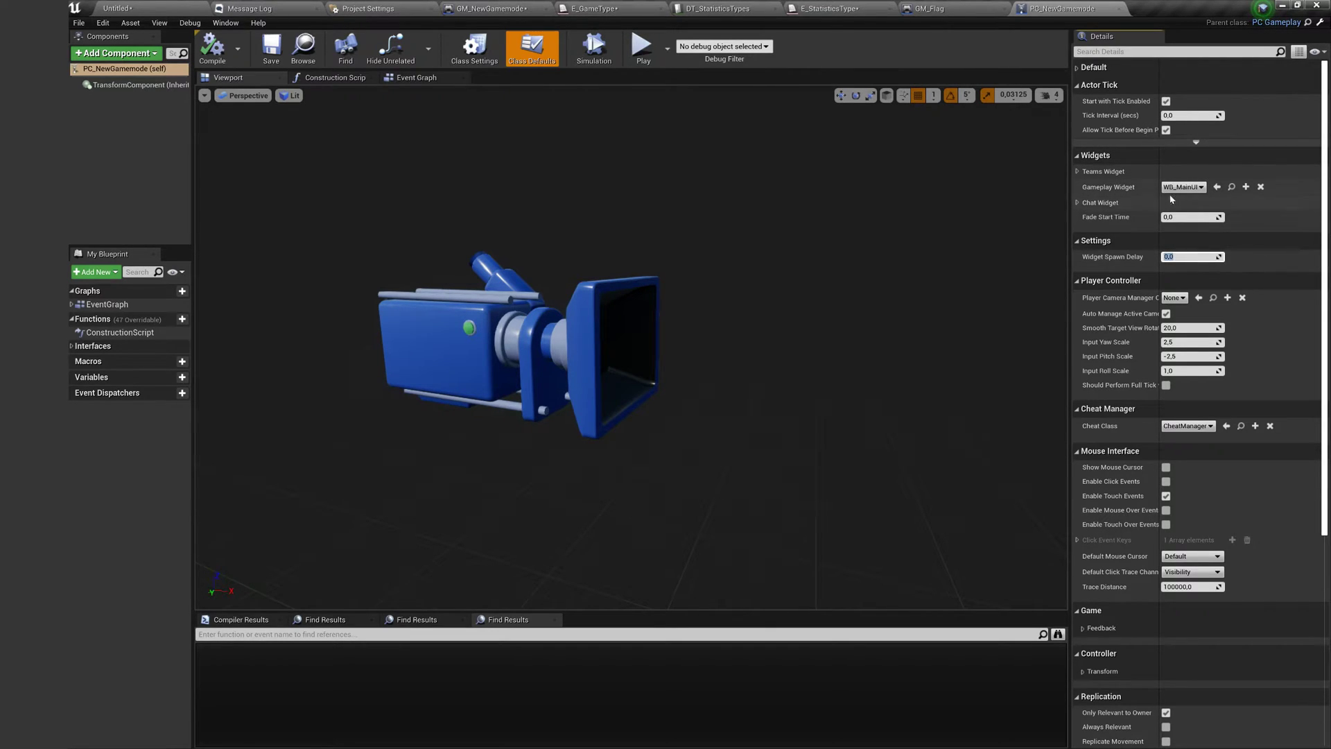
pyautogui.click(1199, 216)
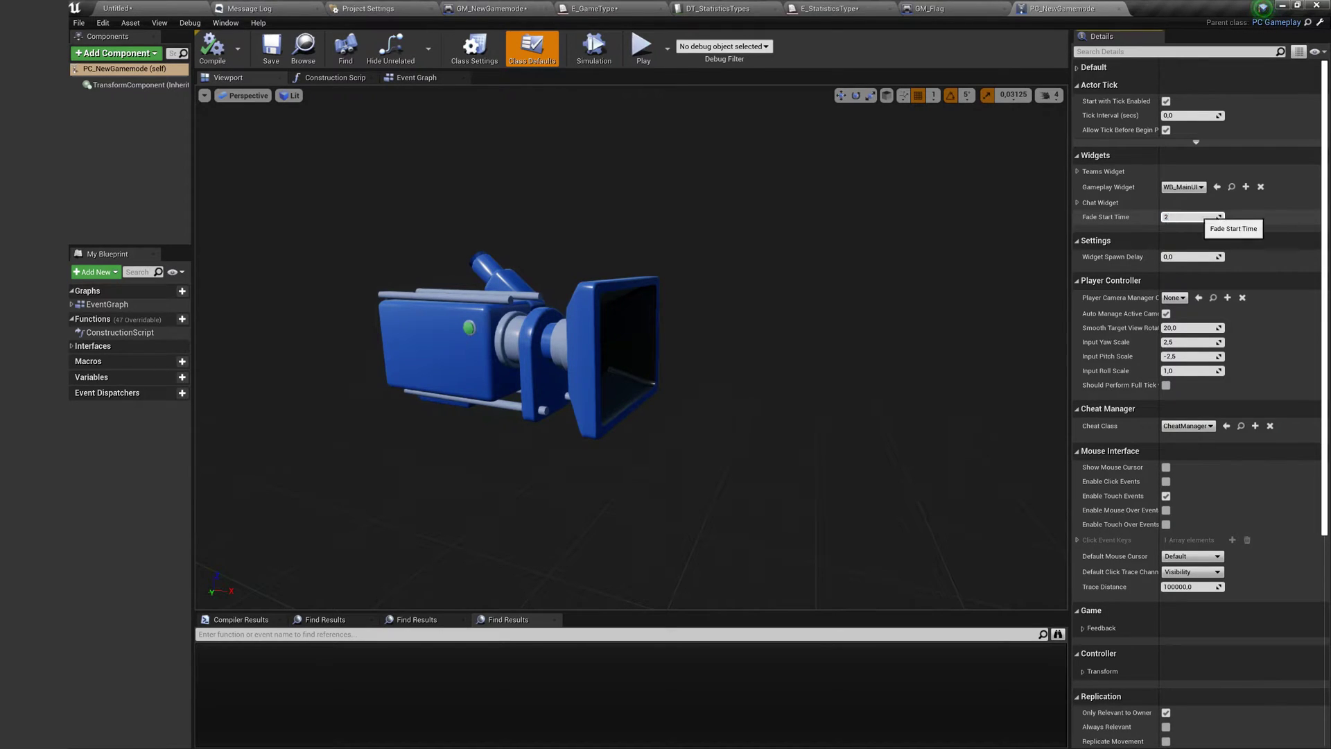
pyautogui.write('2')
pyautogui.press('Return')
# Try WB_EnemiesCount as the player controller's Teams Widget and reset the choice to its default
pyautogui.click(1076, 202)
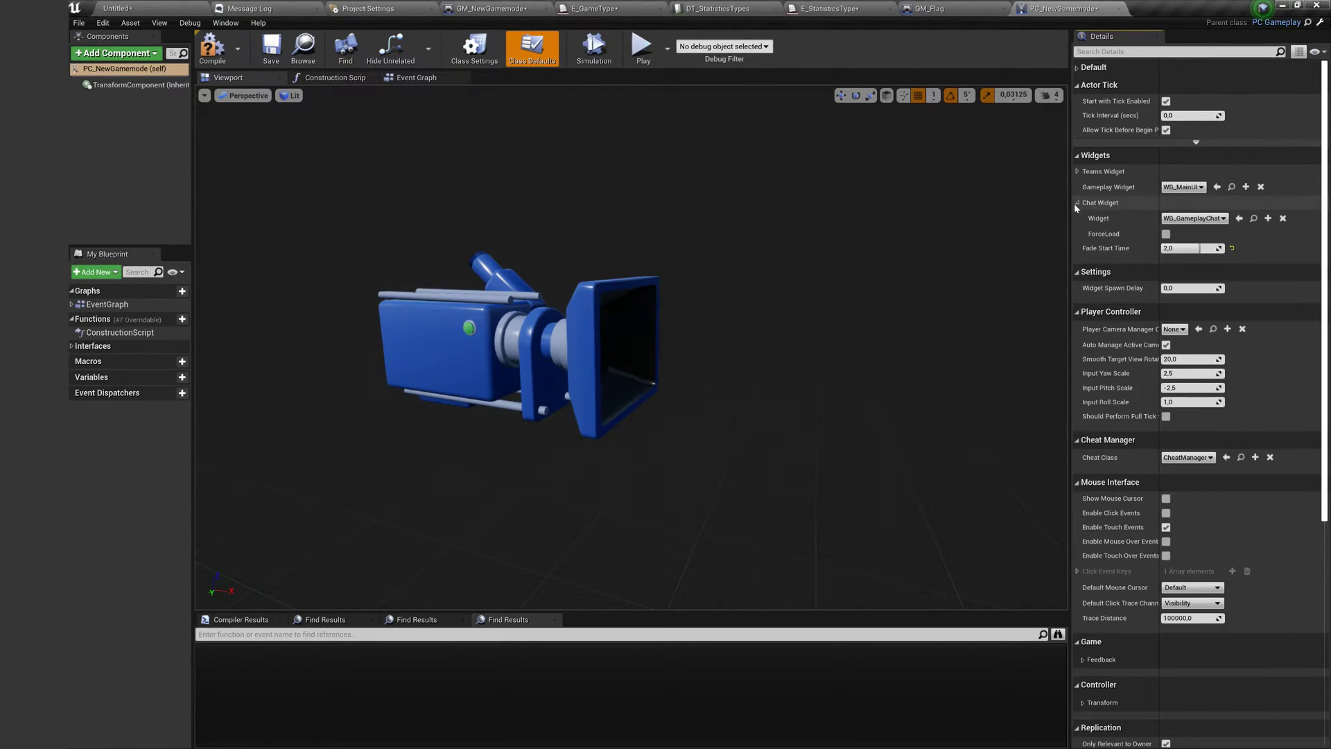
pyautogui.click(1078, 172)
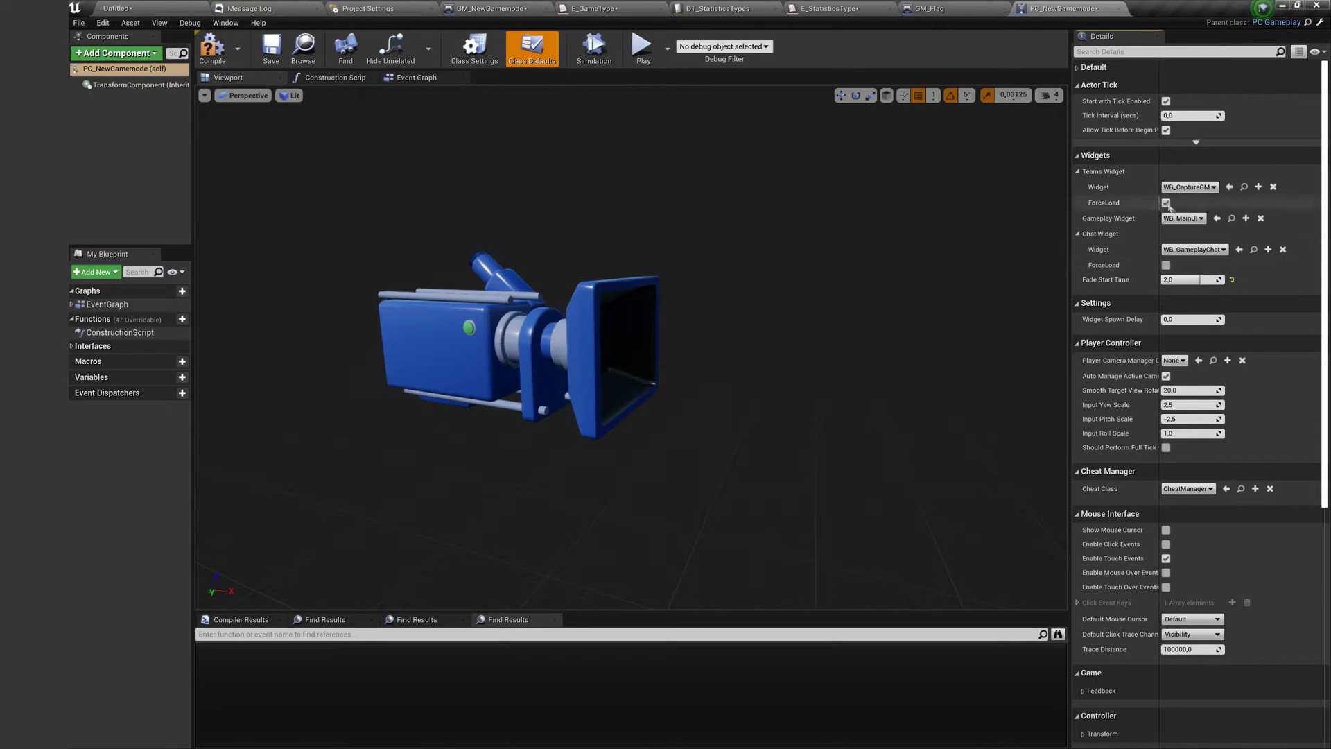
pyautogui.click(1185, 219)
pyautogui.click(1186, 219)
pyautogui.click(1187, 187)
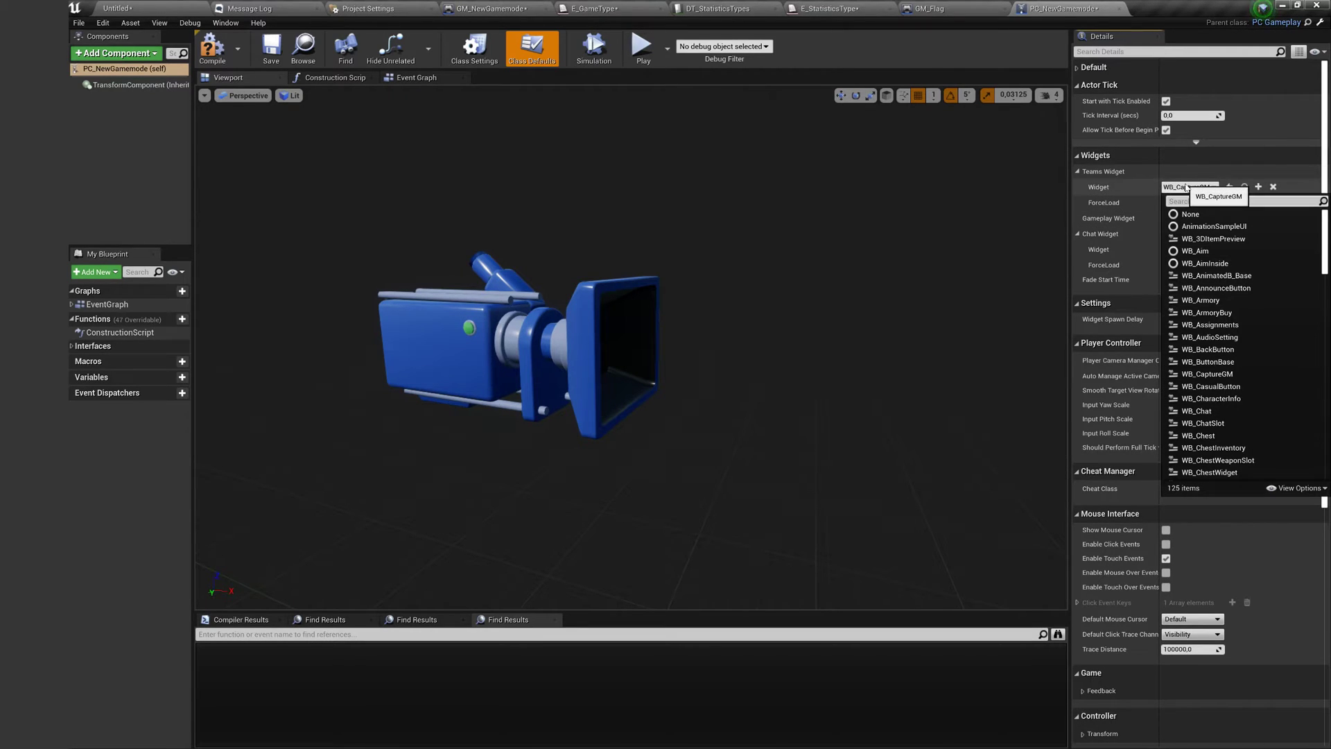
pyautogui.write('Ene')
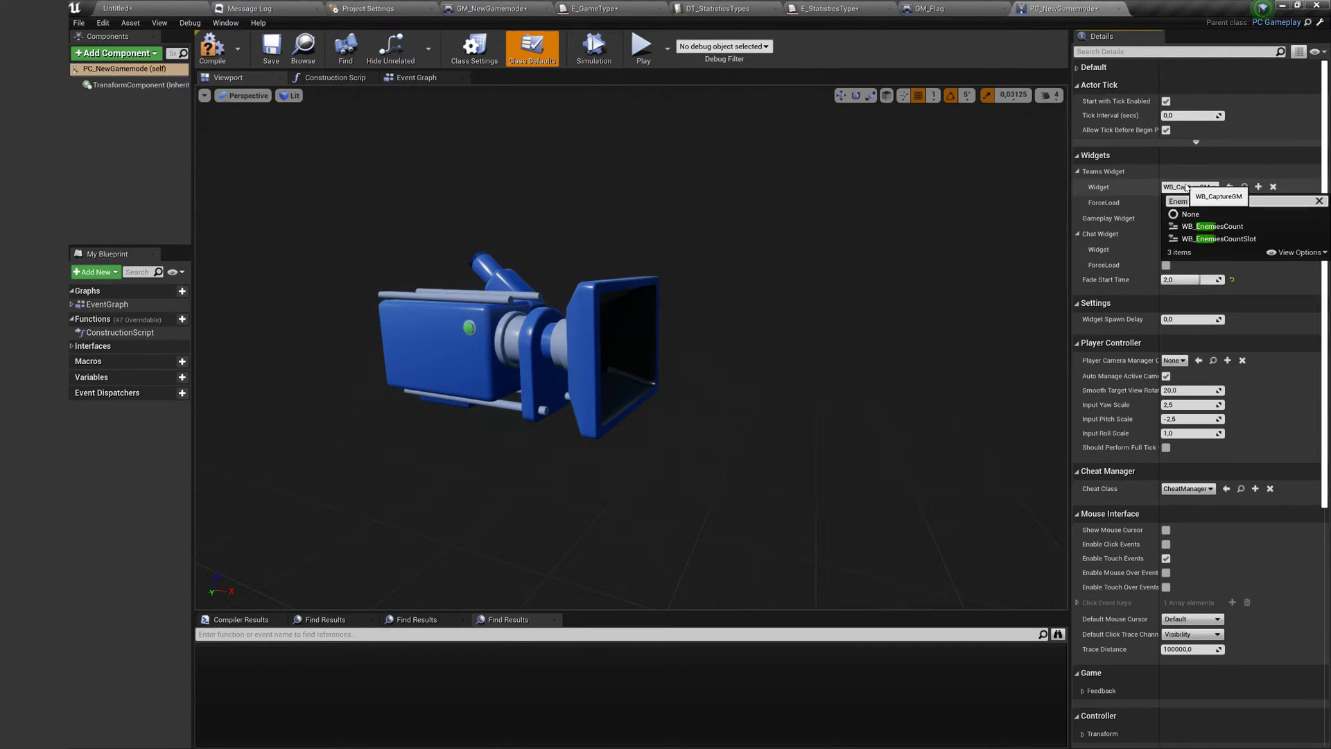
pyautogui.write('m')
pyautogui.click(1213, 226)
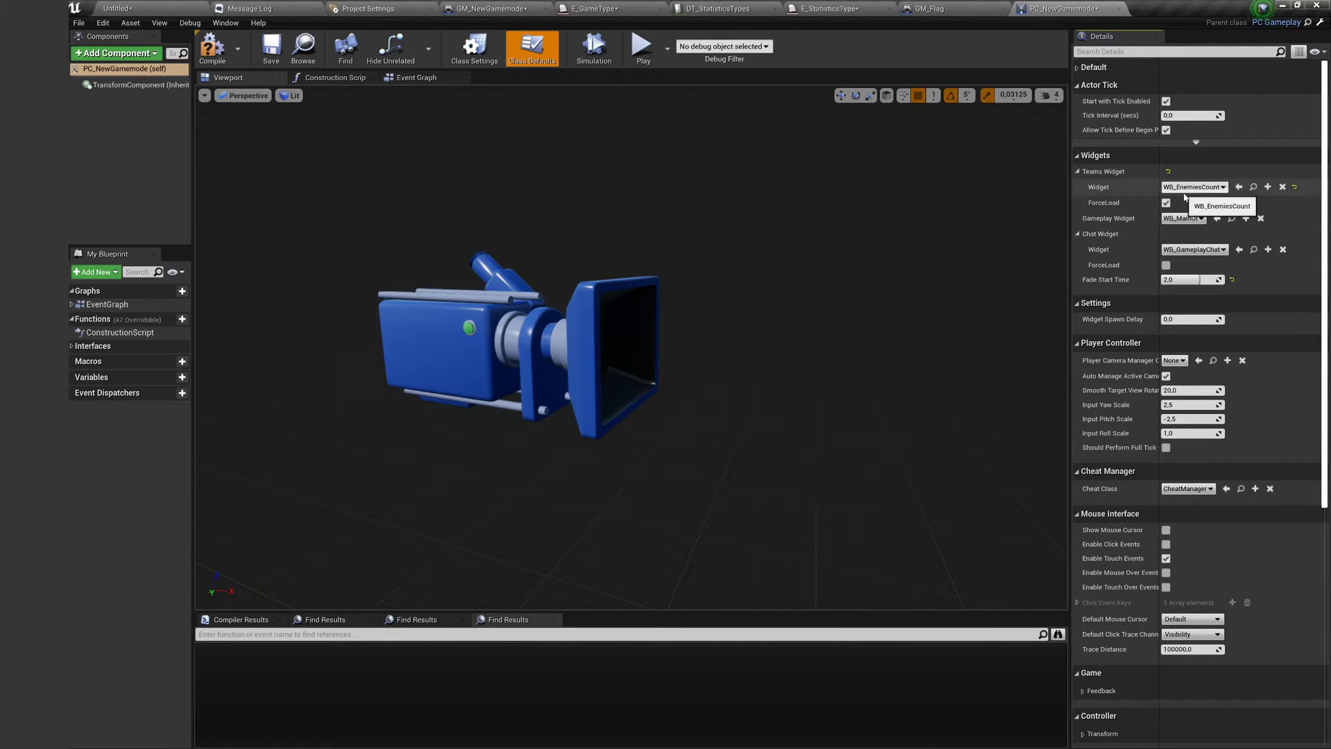
pyautogui.click(1293, 187)
pyautogui.moveTo(947, 201); pyautogui.dragTo(1010, 209, button='right')
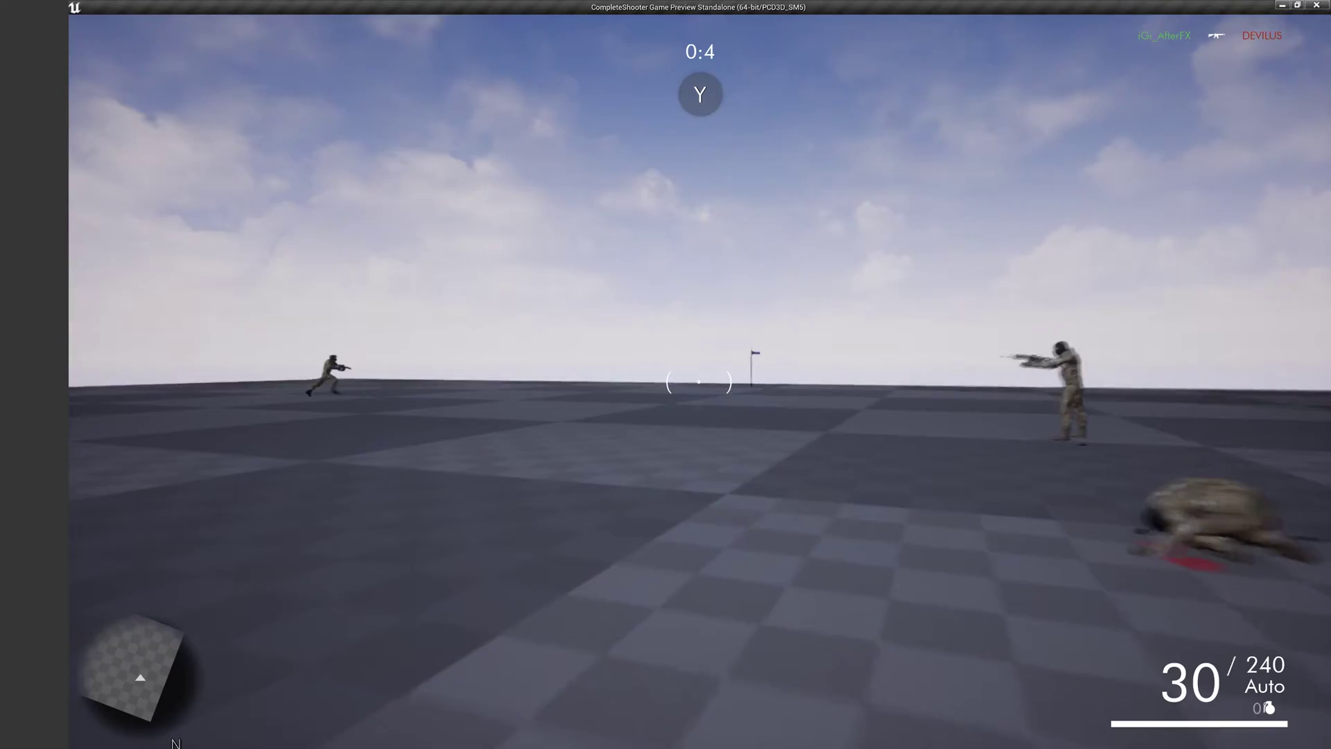
# Play-test the new game mode by moving around the map and shooting at the enemy AI
pyautogui.press('w')
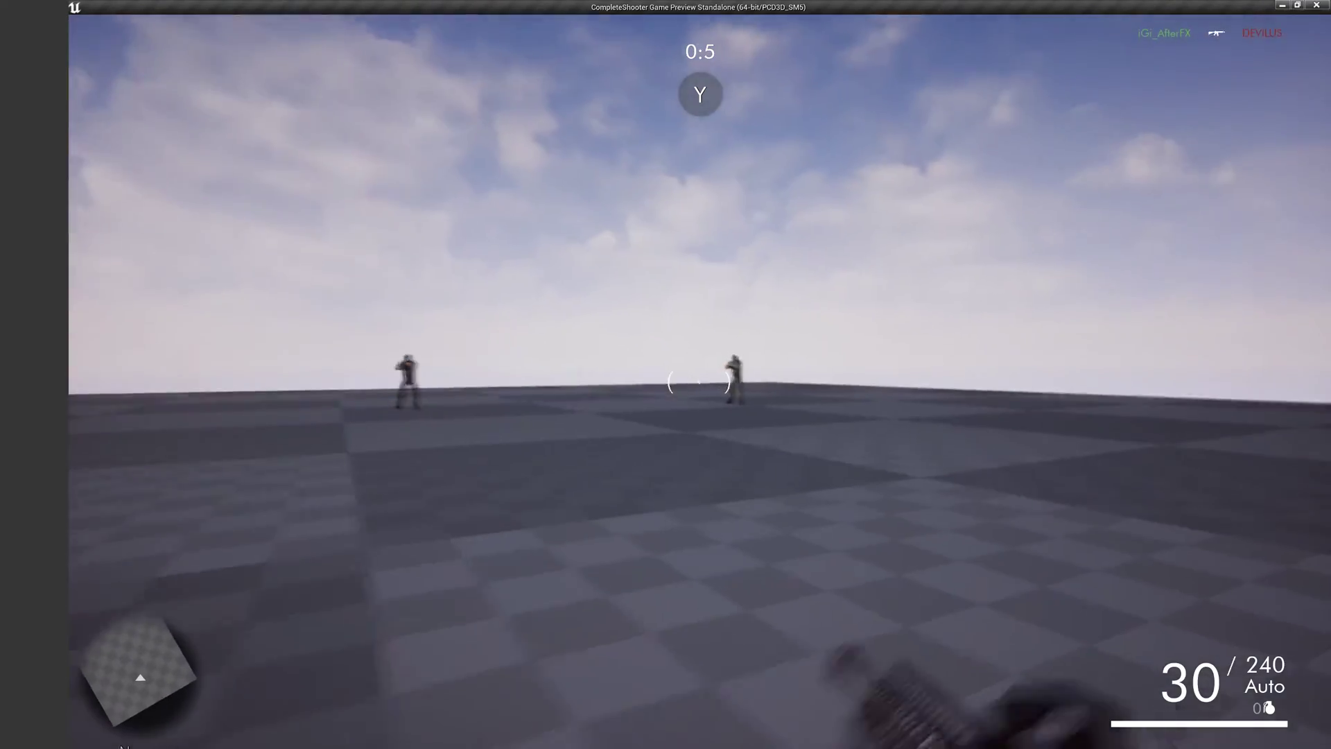
pyautogui.click(699, 381)
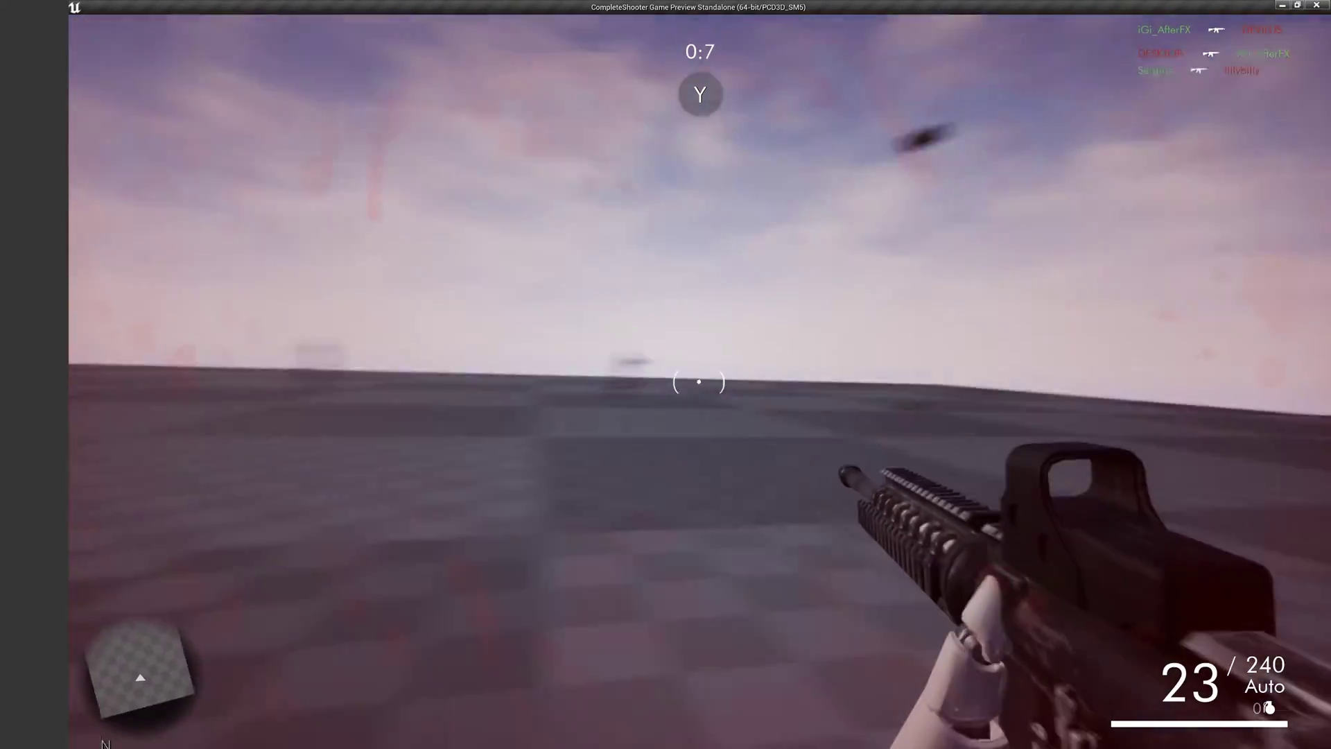
pyautogui.click(698, 381)
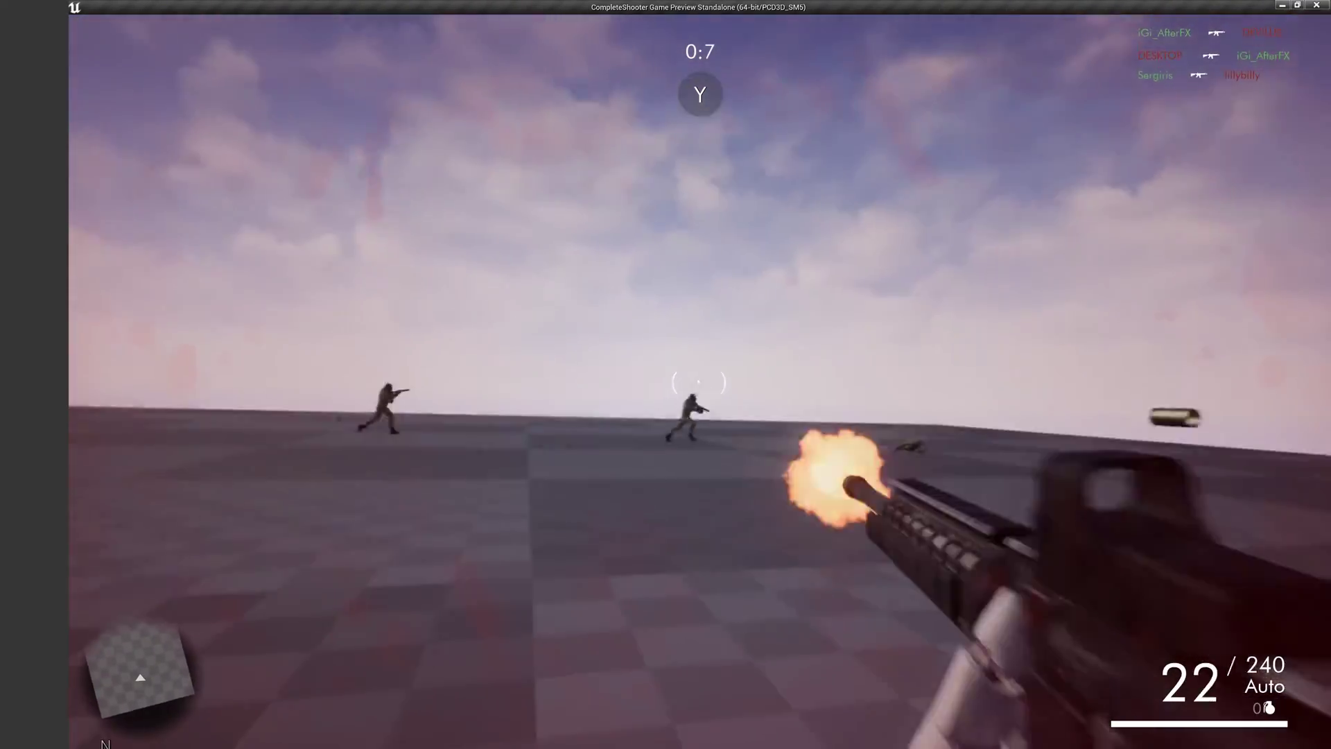
pyautogui.moveTo(698, 381); pyautogui.dragTo(698, 381)
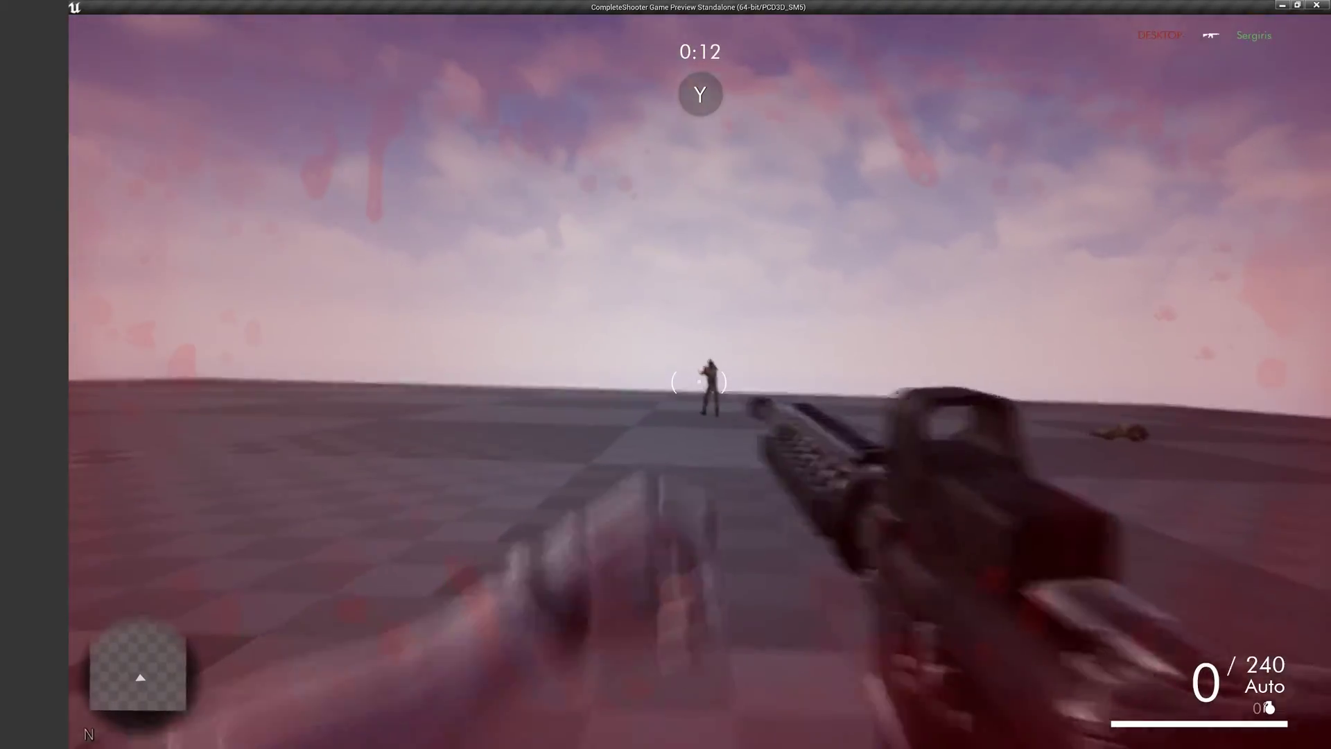
pyautogui.rightClick(698, 381)
pyautogui.moveTo(699, 381); pyautogui.dragTo(698, 381)
# Run to the capture flag in the play test and check the leaderboard
pyautogui.hotkey('shift', 'w')
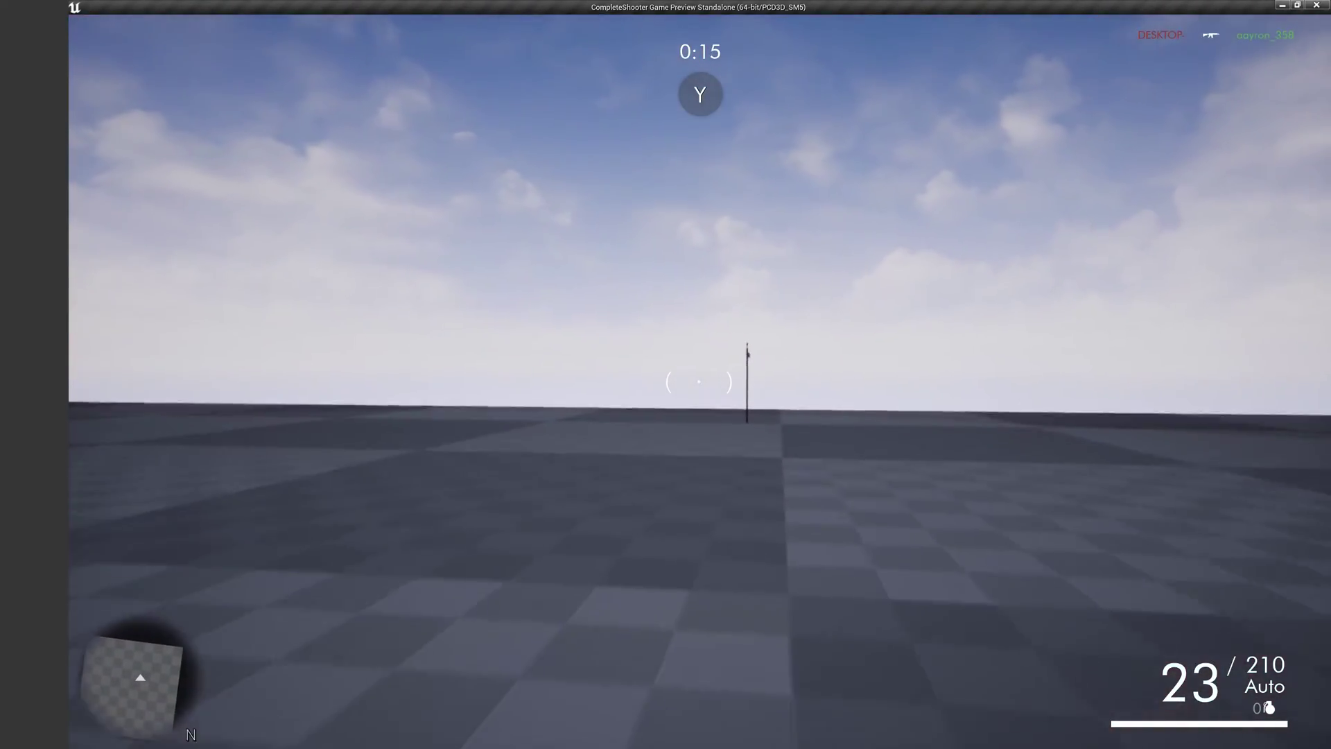
pyautogui.press('w')
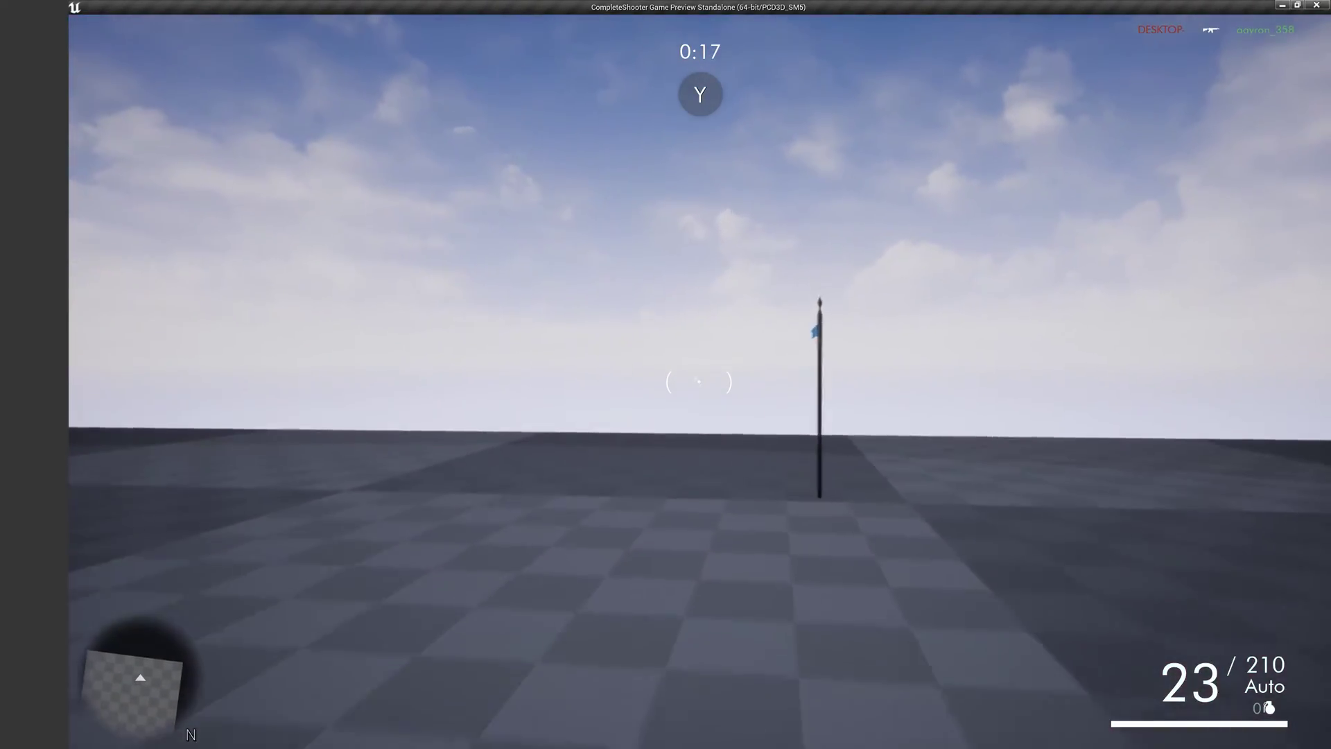
pyautogui.press('Tab')
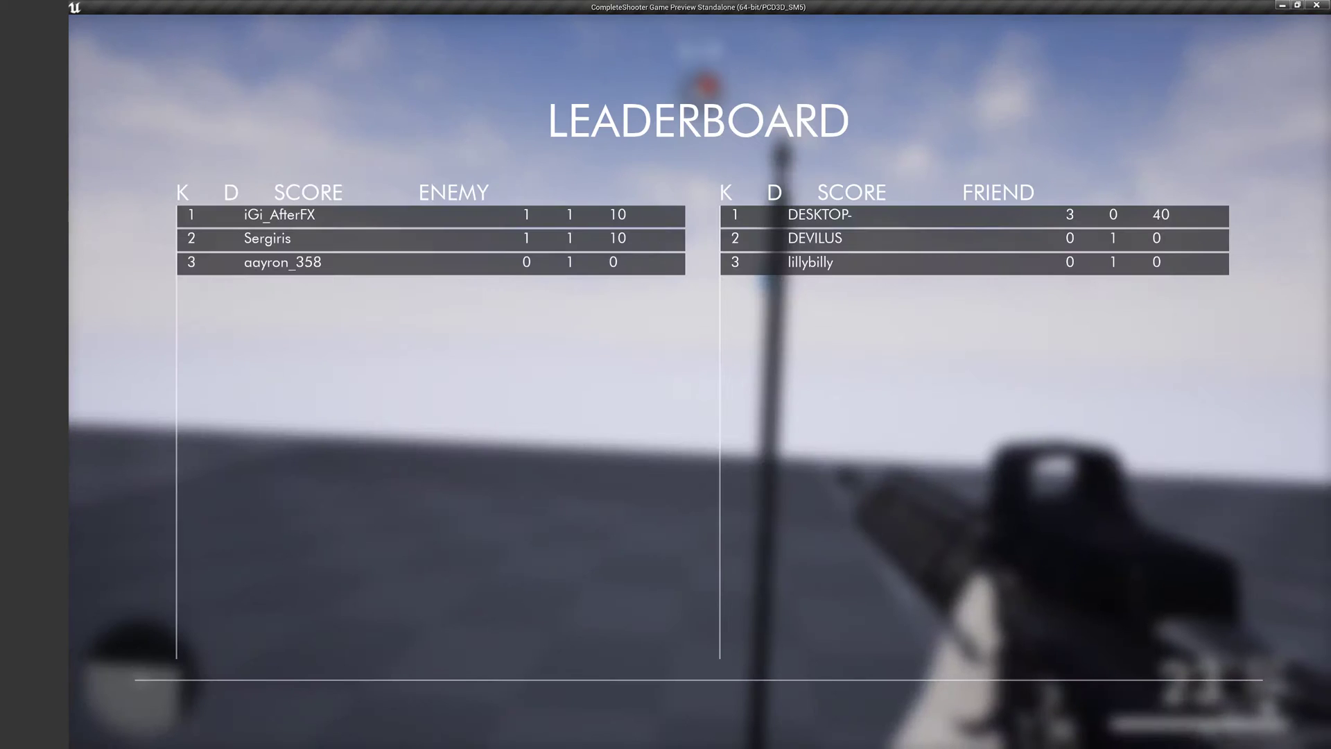
pyautogui.press('Tab')
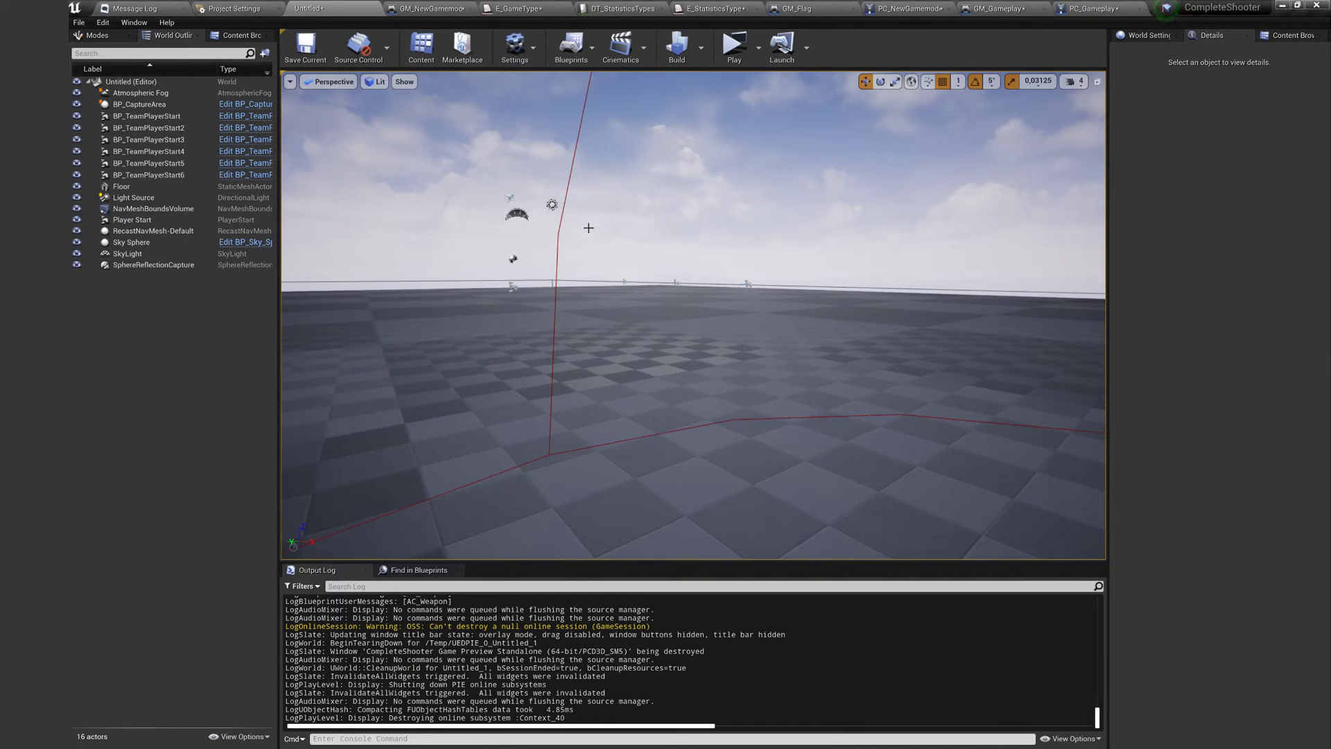
# Open the event graph of the GM_Gameplay parent game mode and examine its commented sections
pyautogui.click(988, 9)
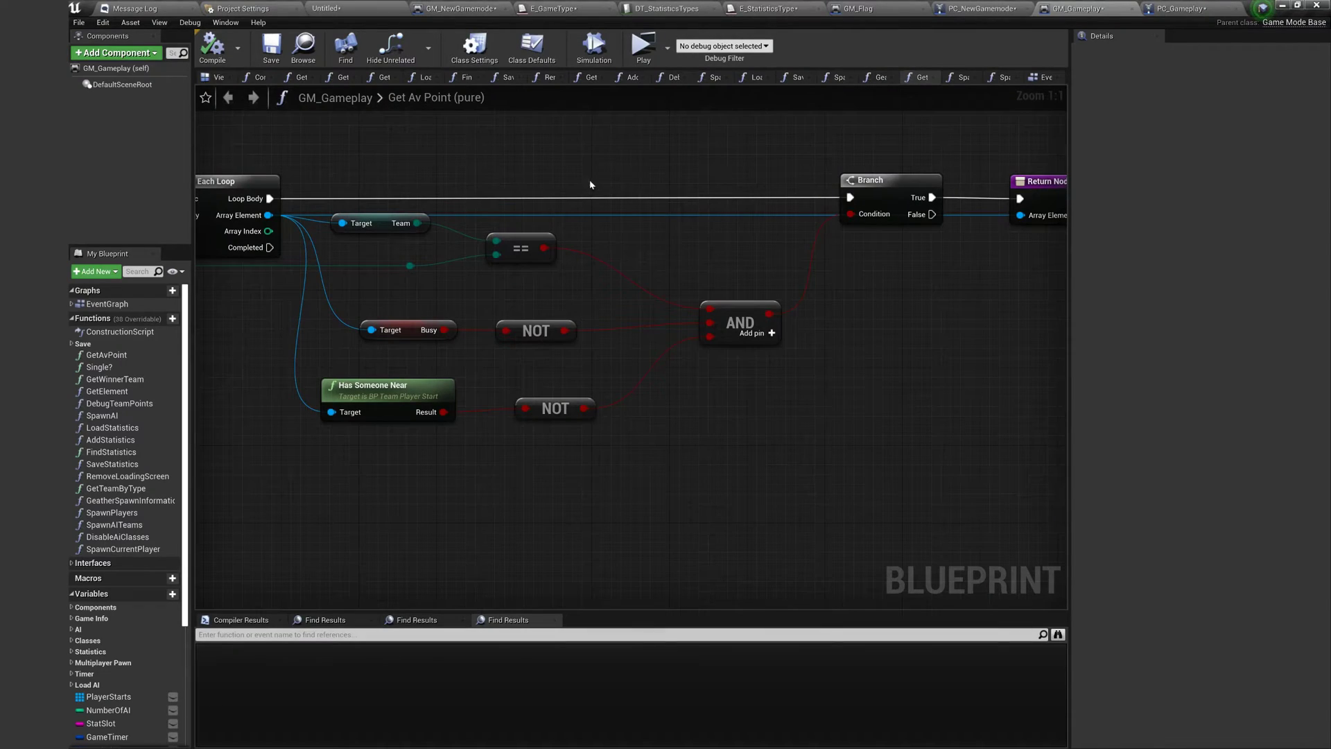
pyautogui.moveTo(591, 185); pyautogui.dragTo(635, 207, button='right')
pyautogui.doubleClick(131, 305)
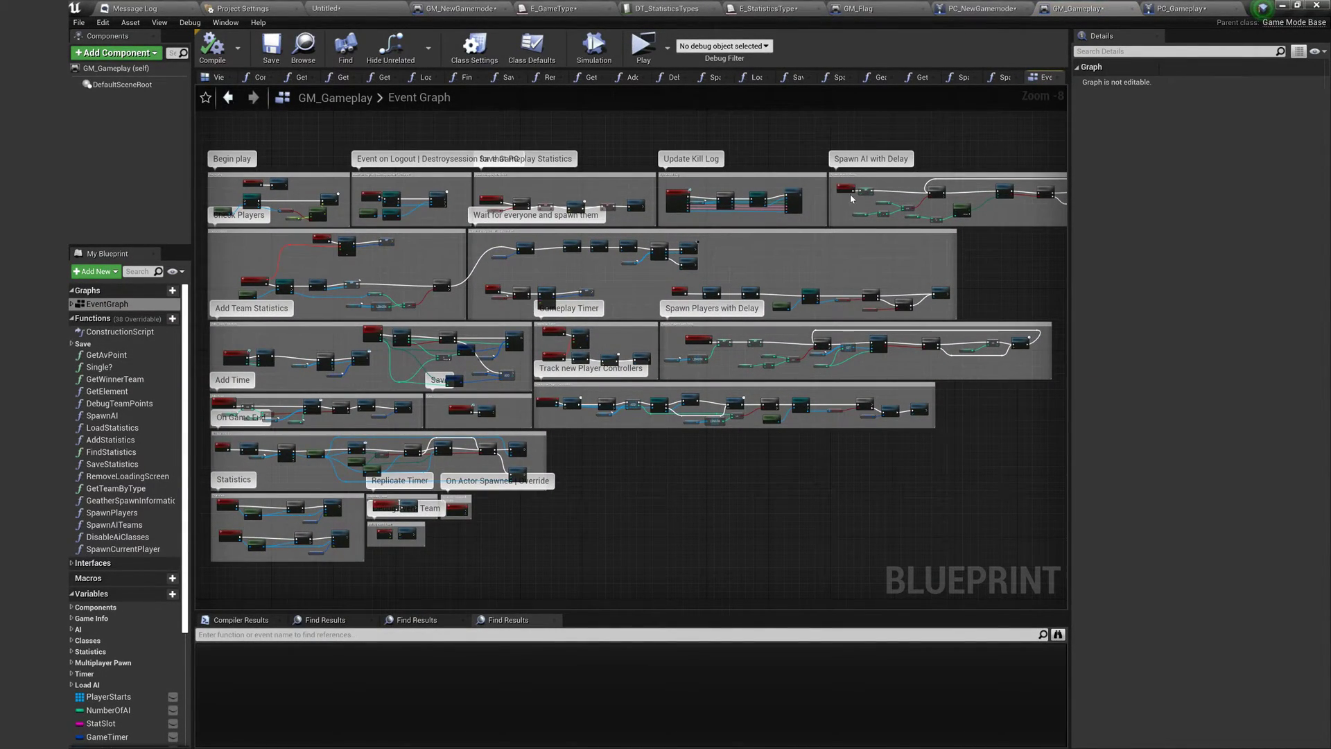
# Copy both GM_Flag comment groups, for spawning AI from the queue and queuing dead AI, into the GM_NewGamemode event graph
pyautogui.click(880, 11)
pyautogui.scroll(-1, 767, 155)
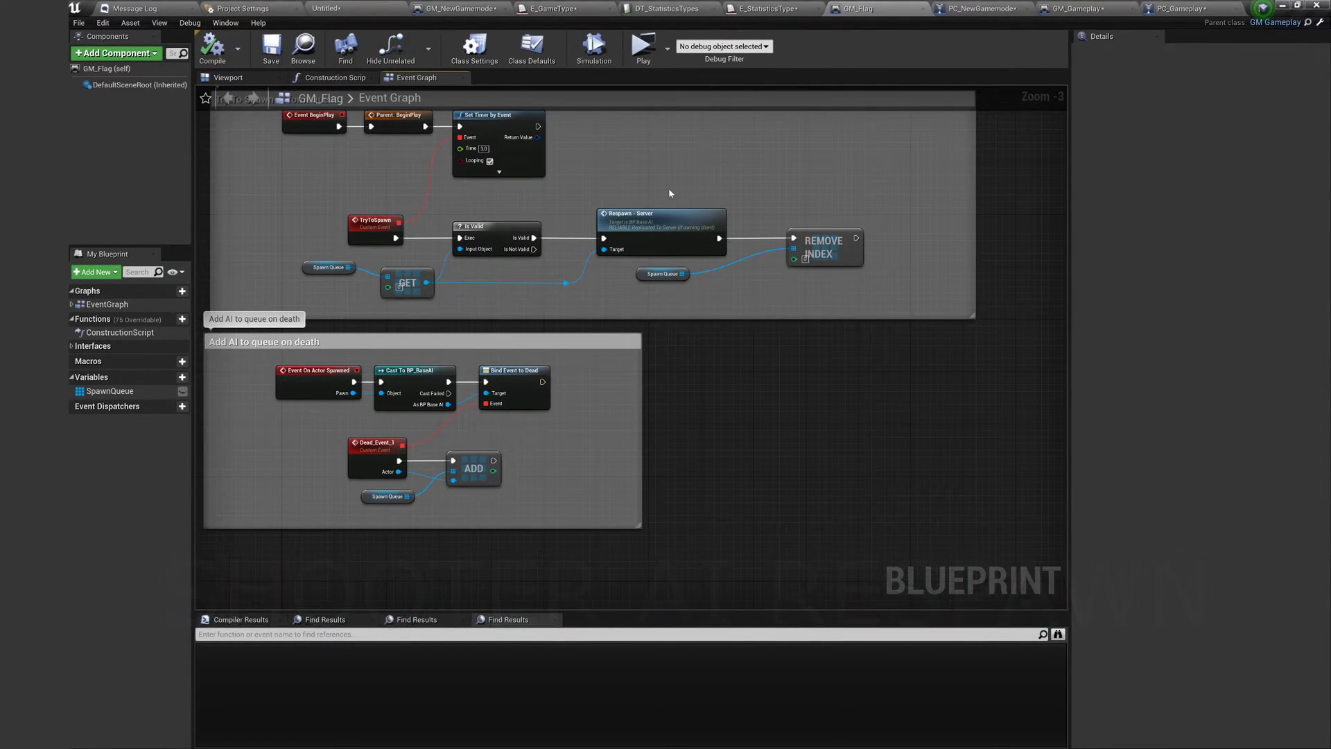
pyautogui.scroll(-1, 692, 185)
pyautogui.moveTo(558, 244); pyautogui.dragTo(556, 263, button='right')
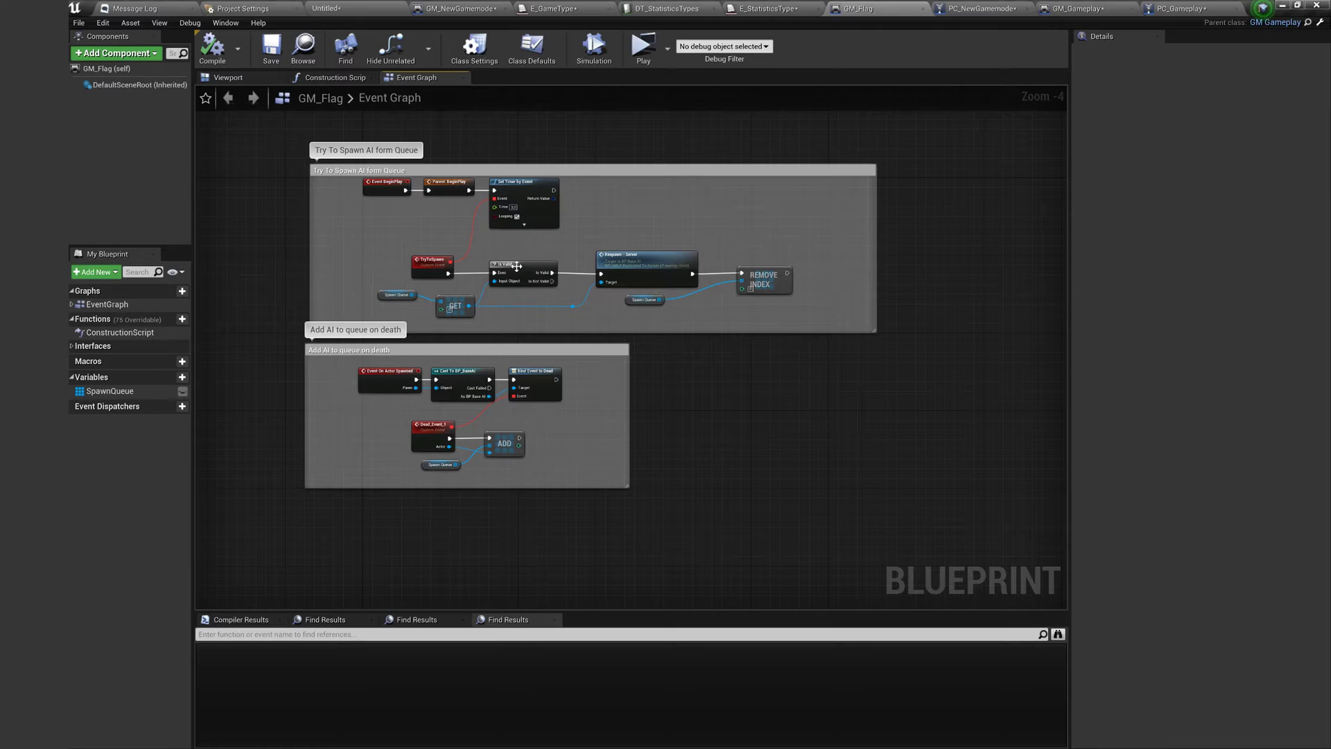
pyautogui.scroll(1, 653, 408)
pyautogui.scroll(-1, 639, 409)
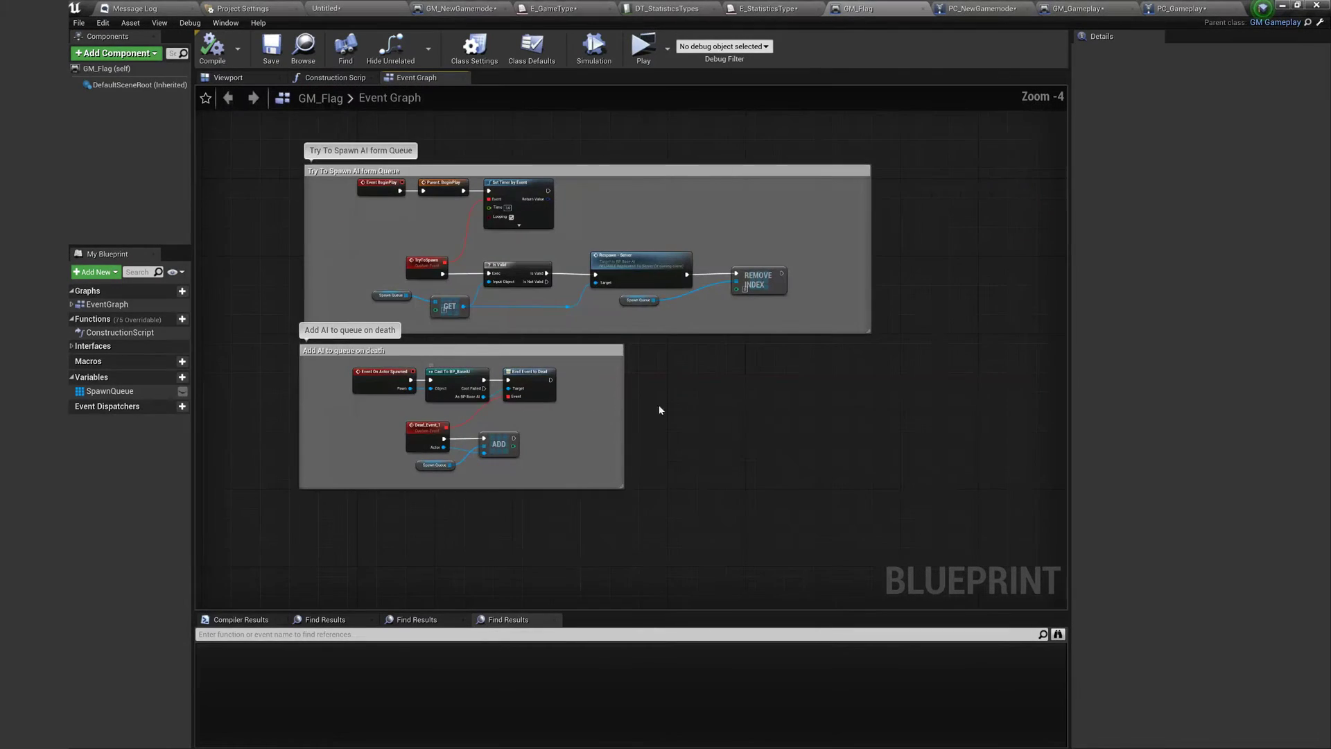
pyautogui.moveTo(866, 461); pyautogui.dragTo(595, 126)
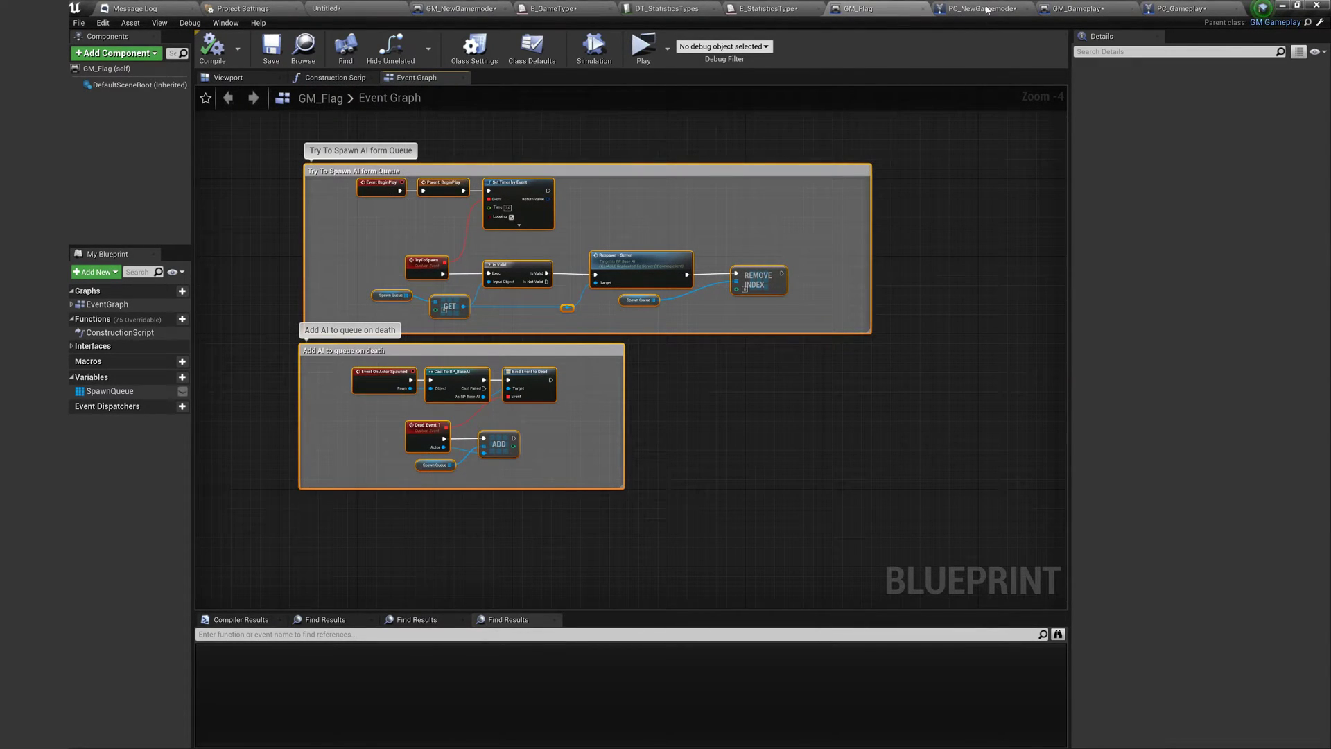
pyautogui.click(459, 9)
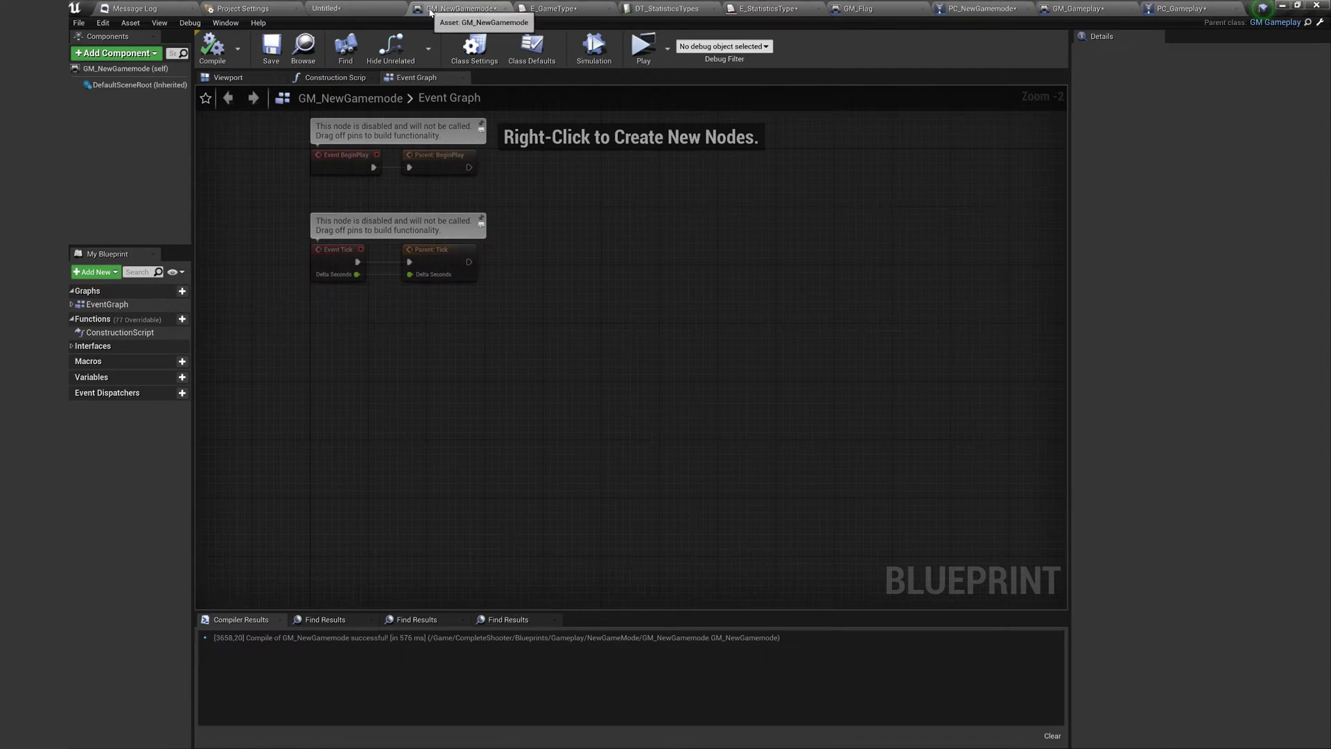
pyautogui.hotkey('ctrl', 'v')
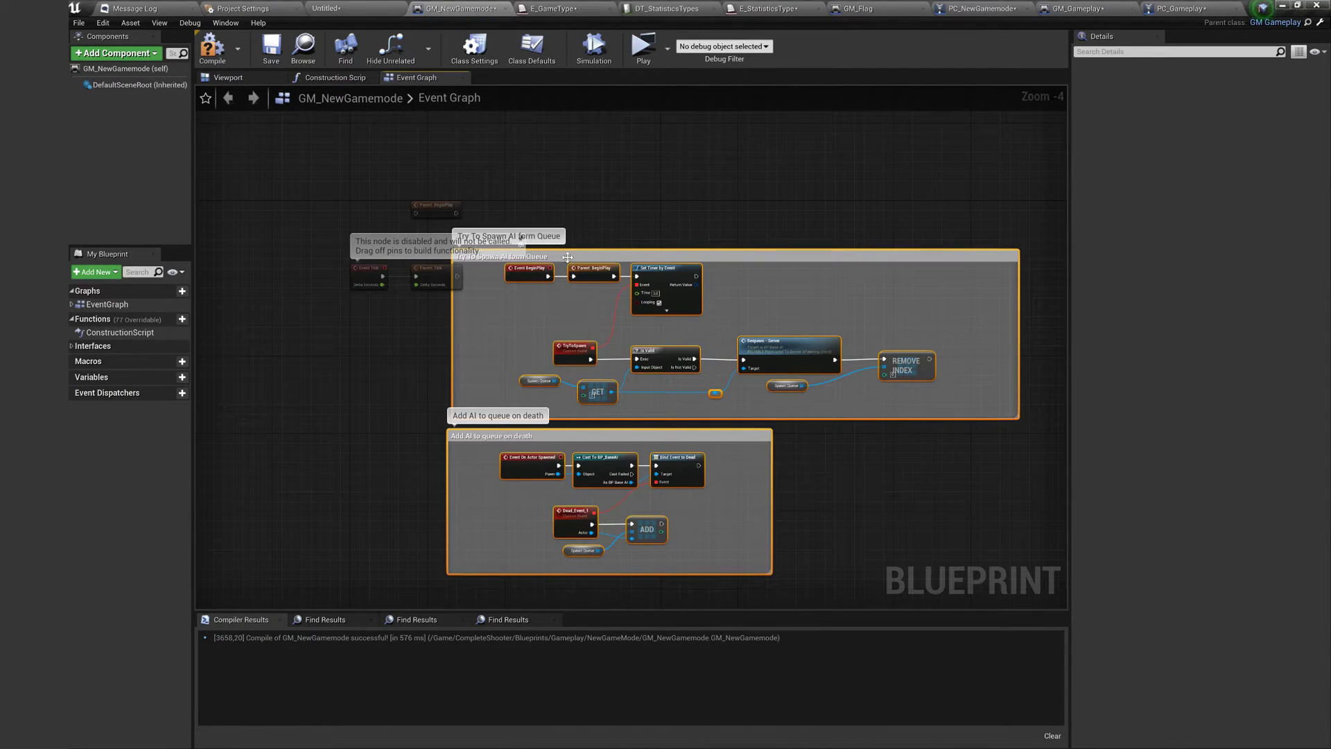
pyautogui.moveTo(570, 260); pyautogui.dragTo(641, 267)
# Delete the leftover disconnected Parent: BeginPlay node beside the pasted groups
pyautogui.scroll(4, 483, 235)
pyautogui.click(424, 183)
pyautogui.press('Delete')
# Create the missing SpawnQueue array variable of type BP Base AI from the pasted Spawn Queue node
pyautogui.moveTo(448, 187); pyautogui.dragTo(418, 133, button='right')
pyautogui.moveTo(729, 521); pyautogui.dragTo(521, 347, button='right')
pyautogui.click(483, 303)
pyautogui.scroll(-3, 451, 332)
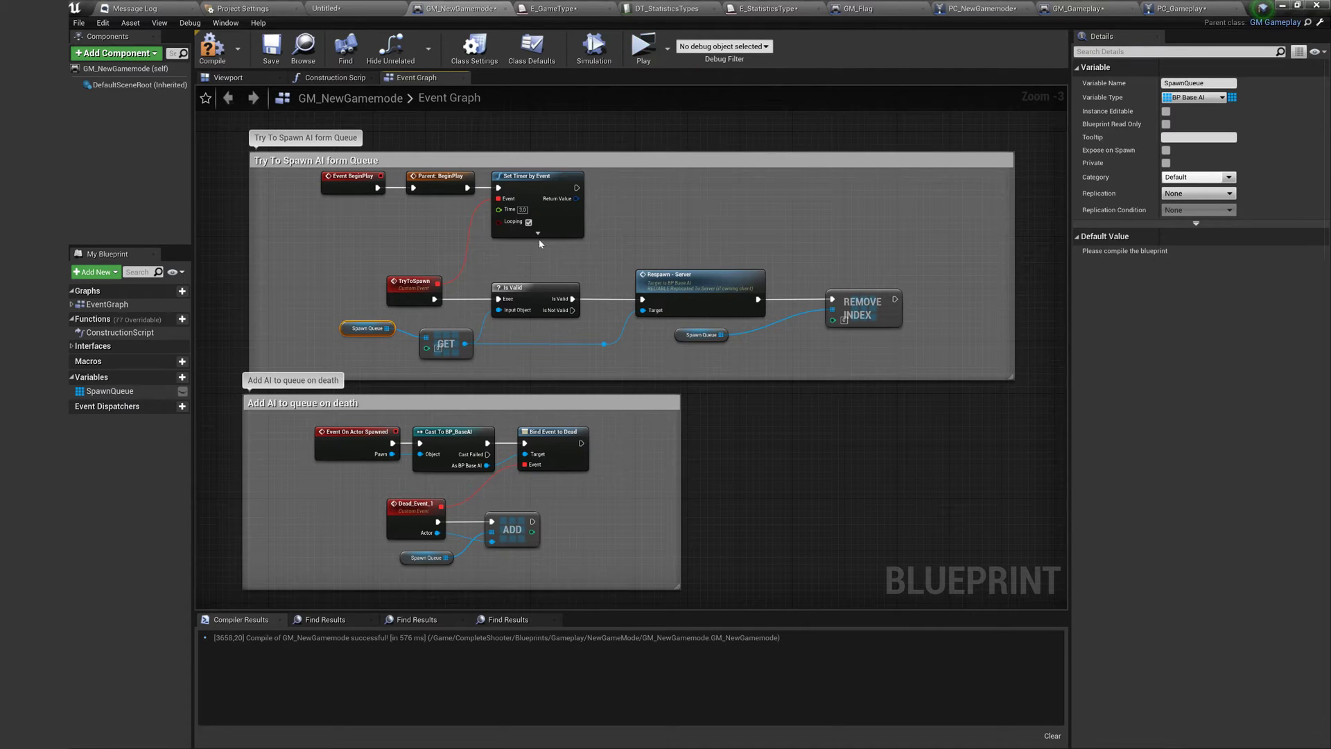
pyautogui.scroll(3, 541, 250)
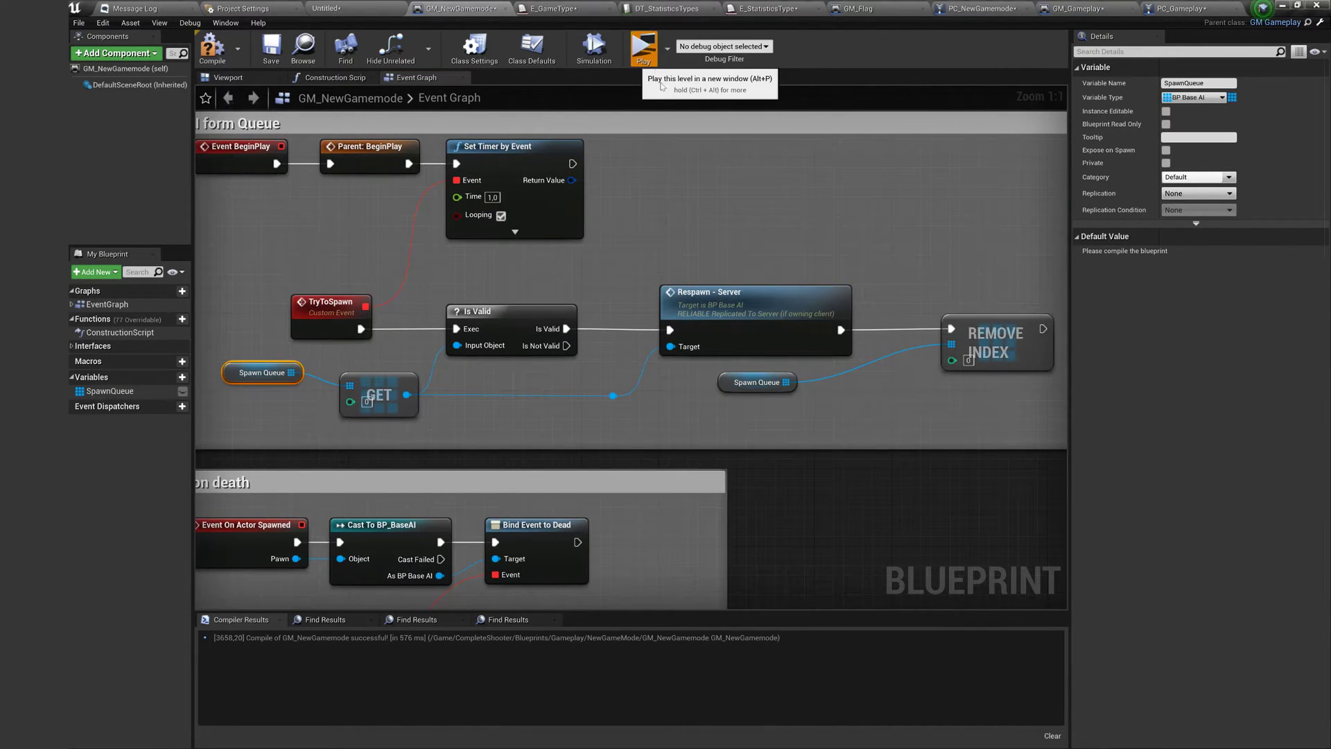
# Play-test the new game mode full screen, shoot at the enemy AI, and end the play session
pyautogui.hotkey('alt', 'p')
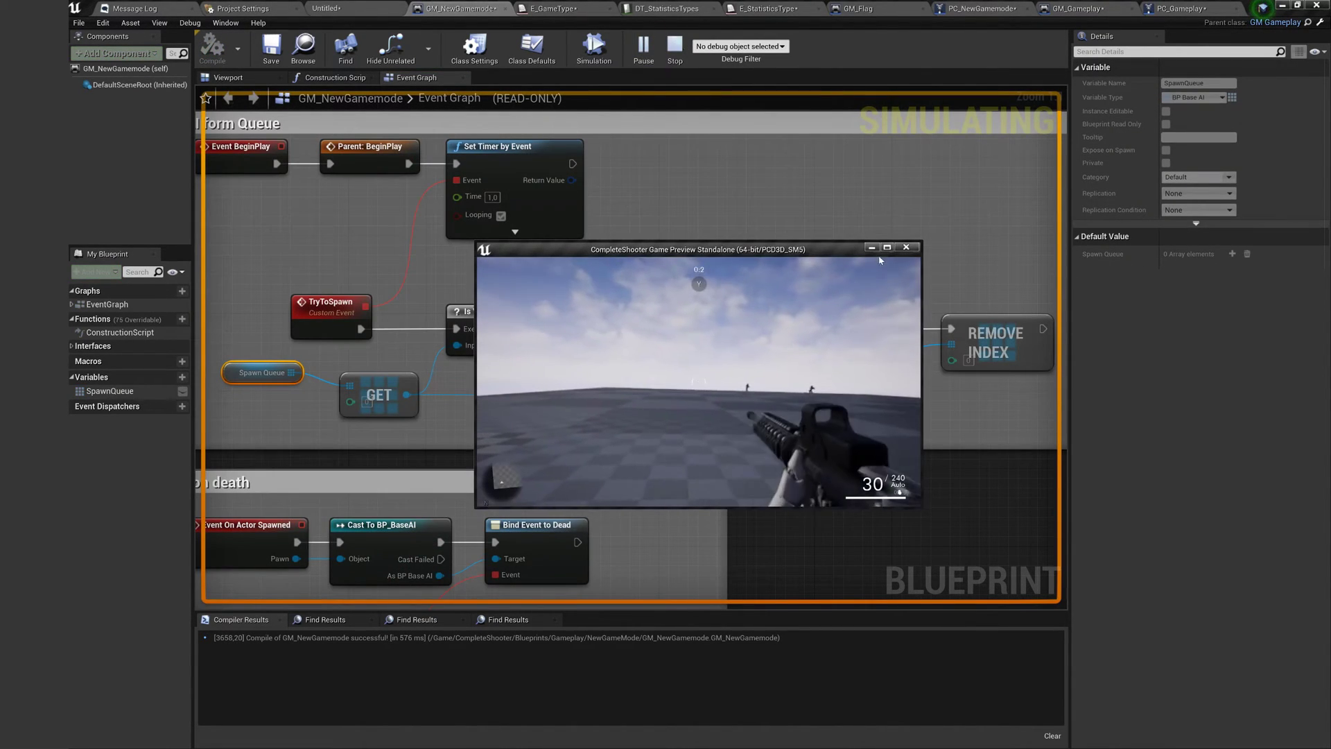
pyautogui.doubleClick(883, 254)
pyautogui.click(882, 255)
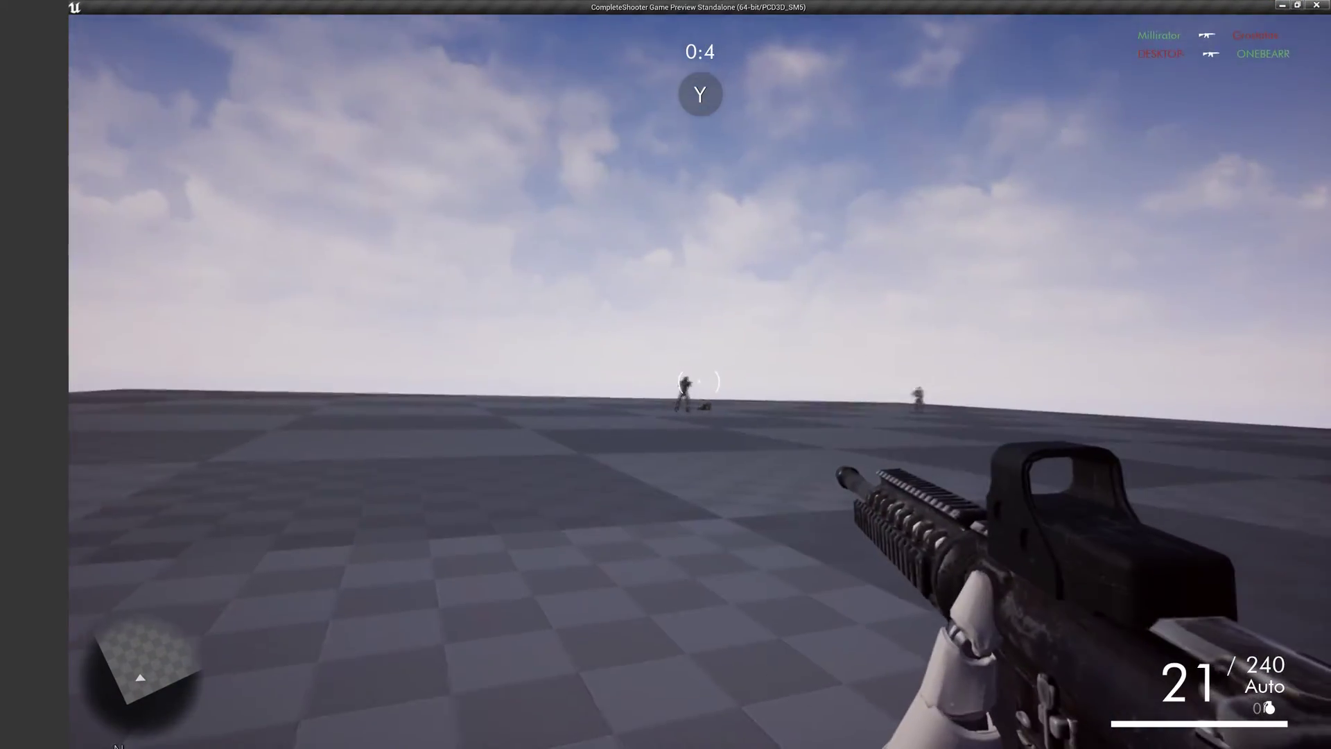
pyautogui.click(698, 381)
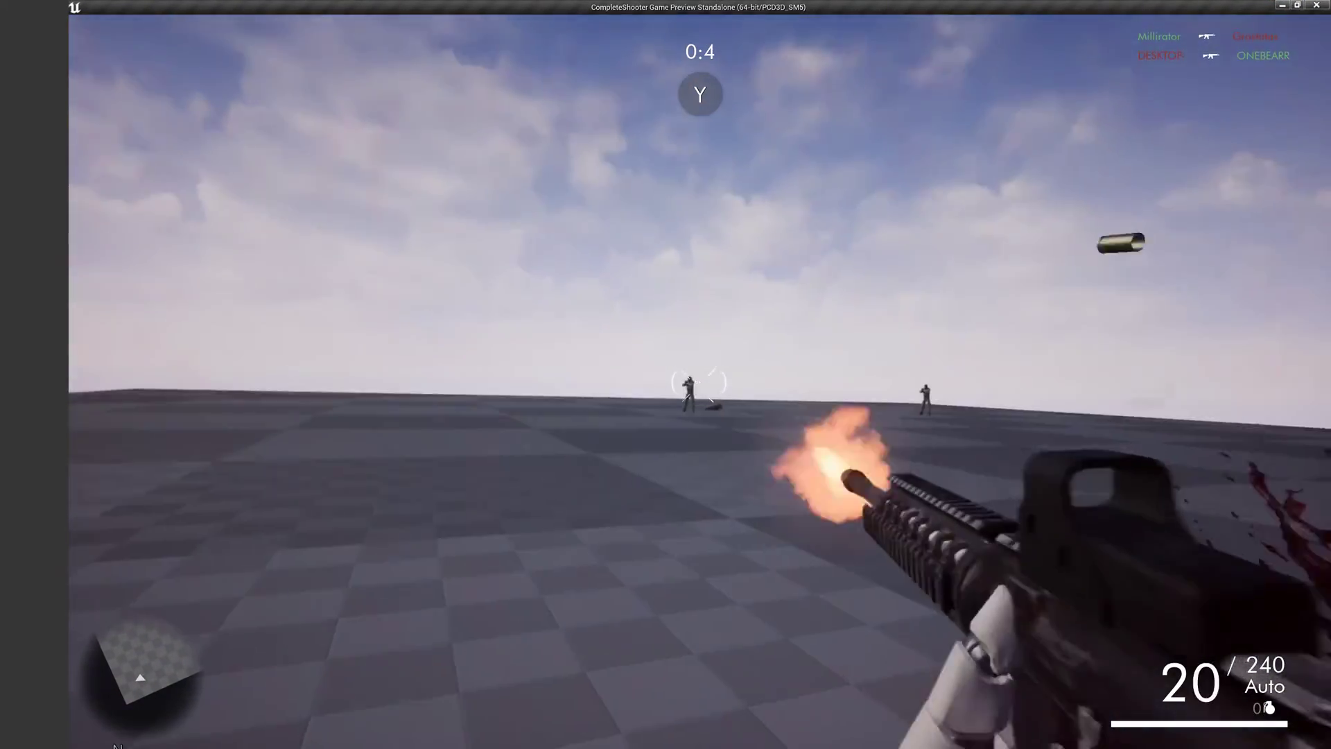
pyautogui.click(882, 255)
pyautogui.click(882, 255)
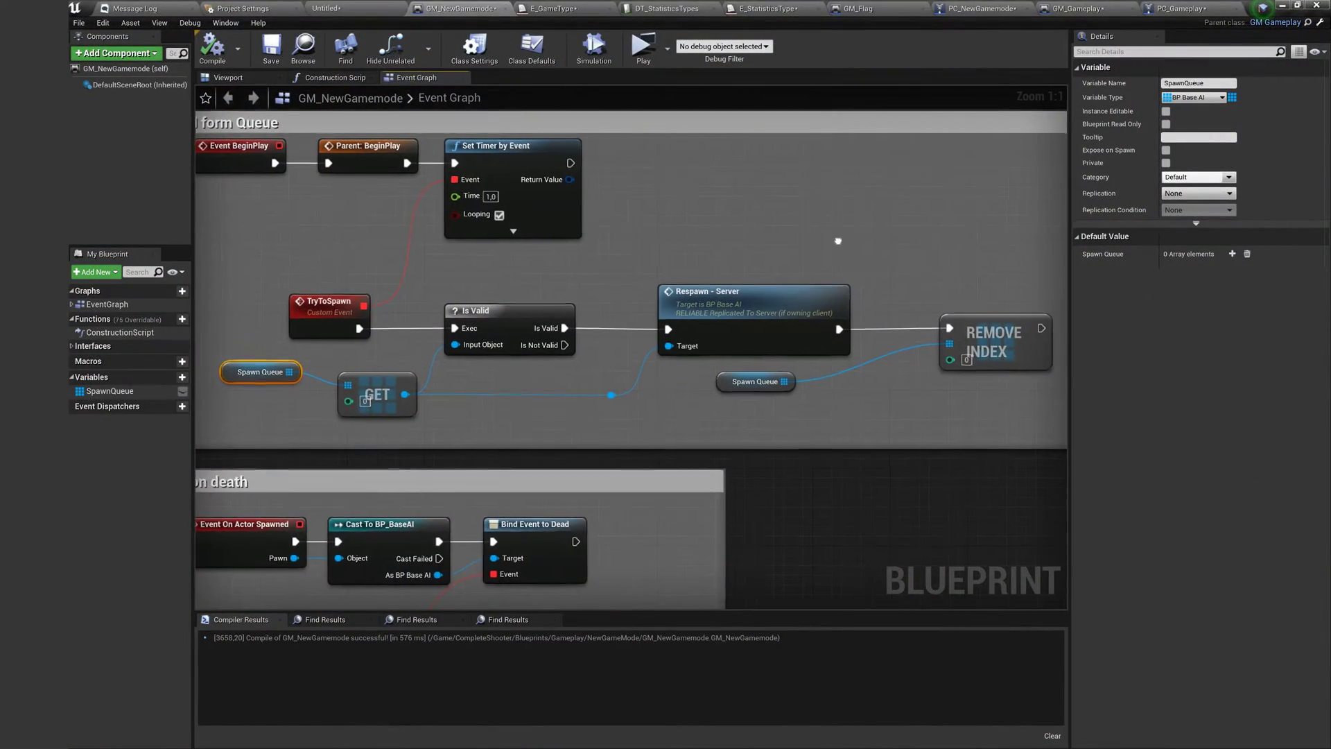
pyautogui.scroll(-3, 916, 272)
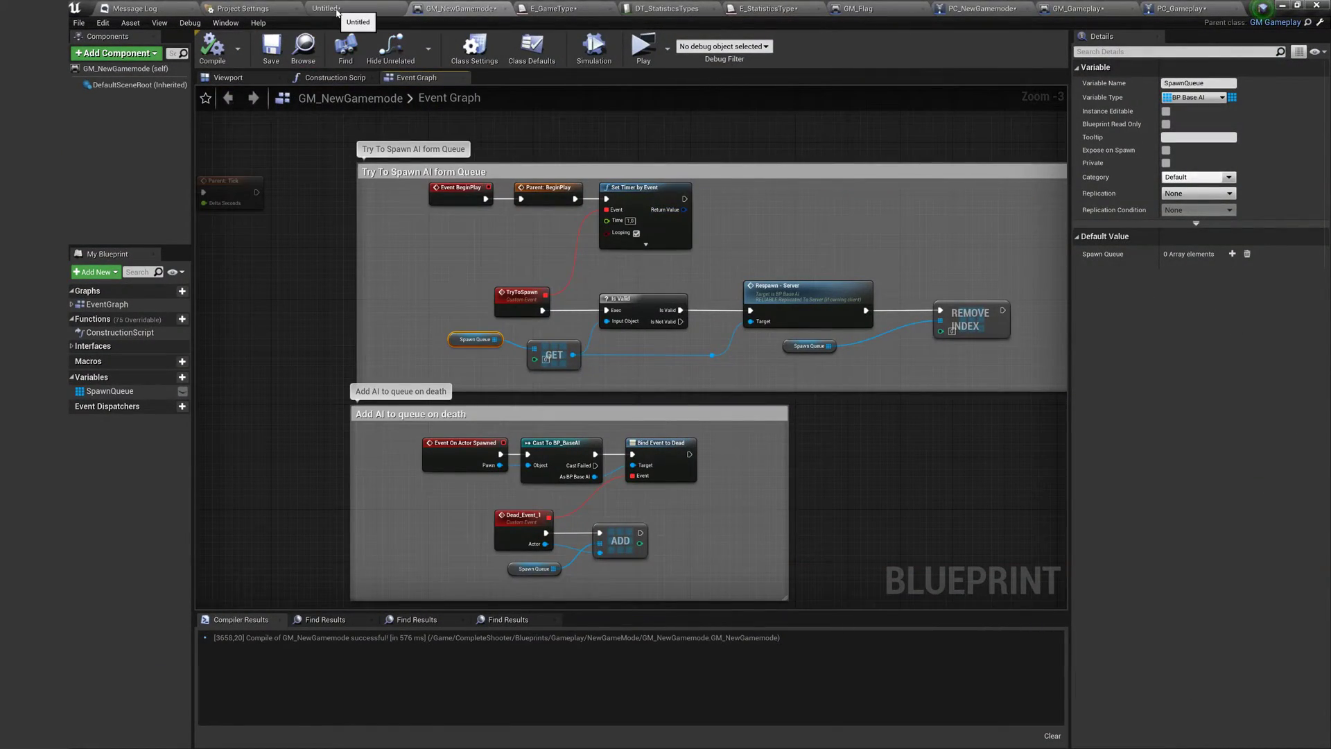
# In the Untitled level, raise all six BP_TeamPlayerStart actors to a Z location of 203 and delete the Player Start actor
pyautogui.click(337, 12)
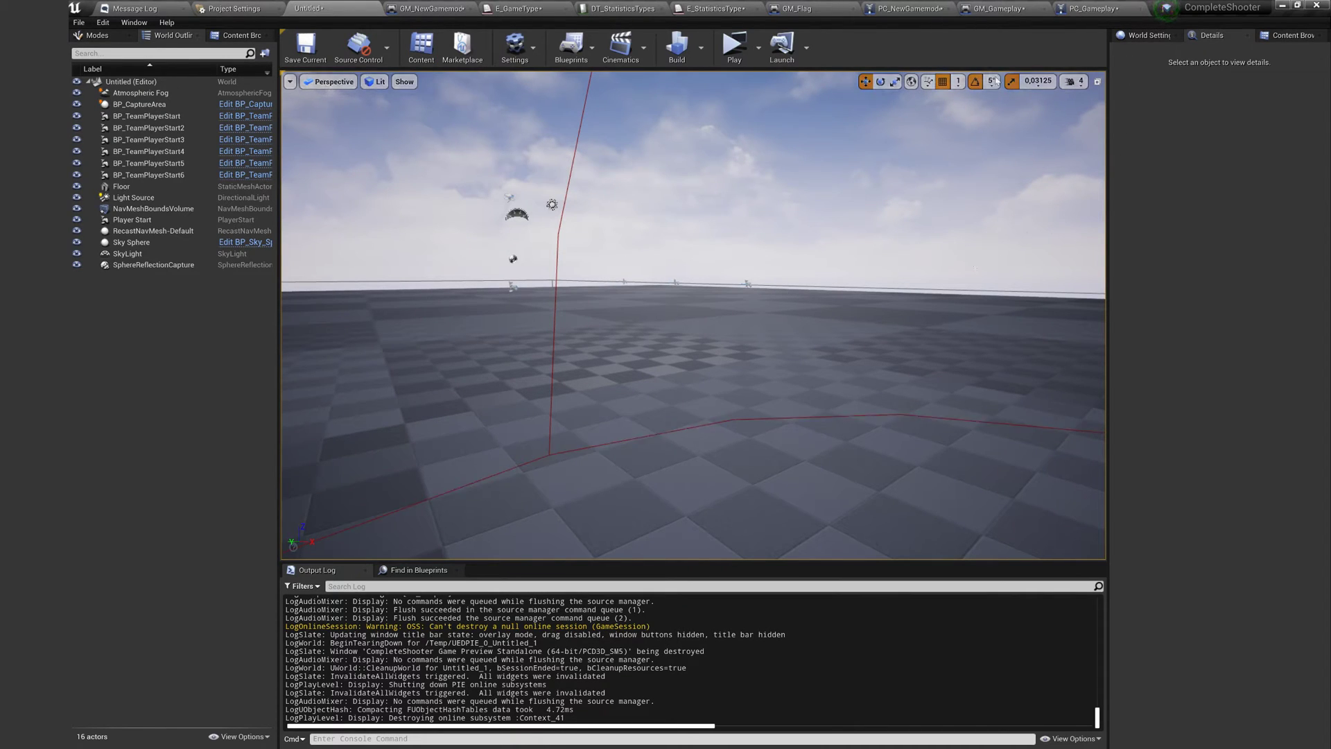
pyautogui.click(173, 115)
pyautogui.keyDown('ctrl'); pyautogui.click(208, 174); pyautogui.keyUp('ctrl')
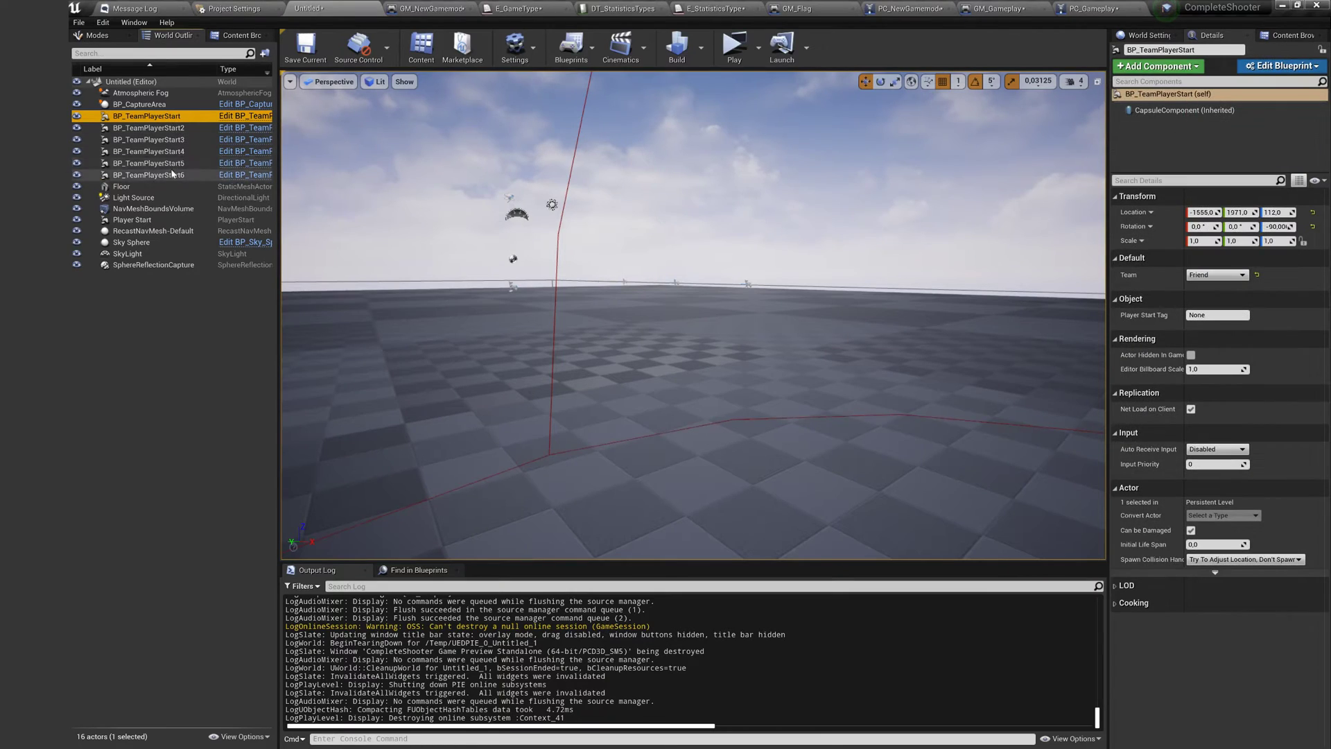
pyautogui.keyDown('shift'); pyautogui.click(172, 175); pyautogui.keyUp('shift')
pyautogui.moveTo(627, 264); pyautogui.dragTo(623, 260)
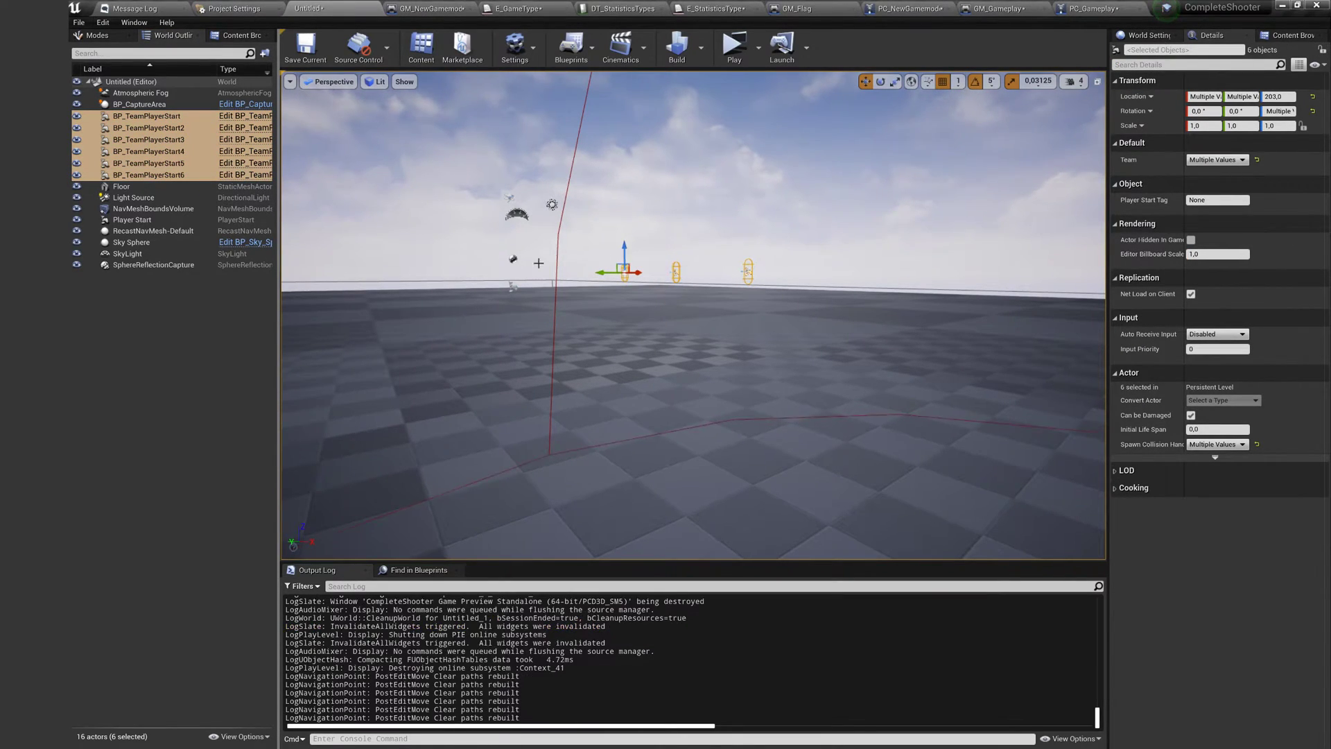
pyautogui.click(158, 220)
pyautogui.press('Delete')
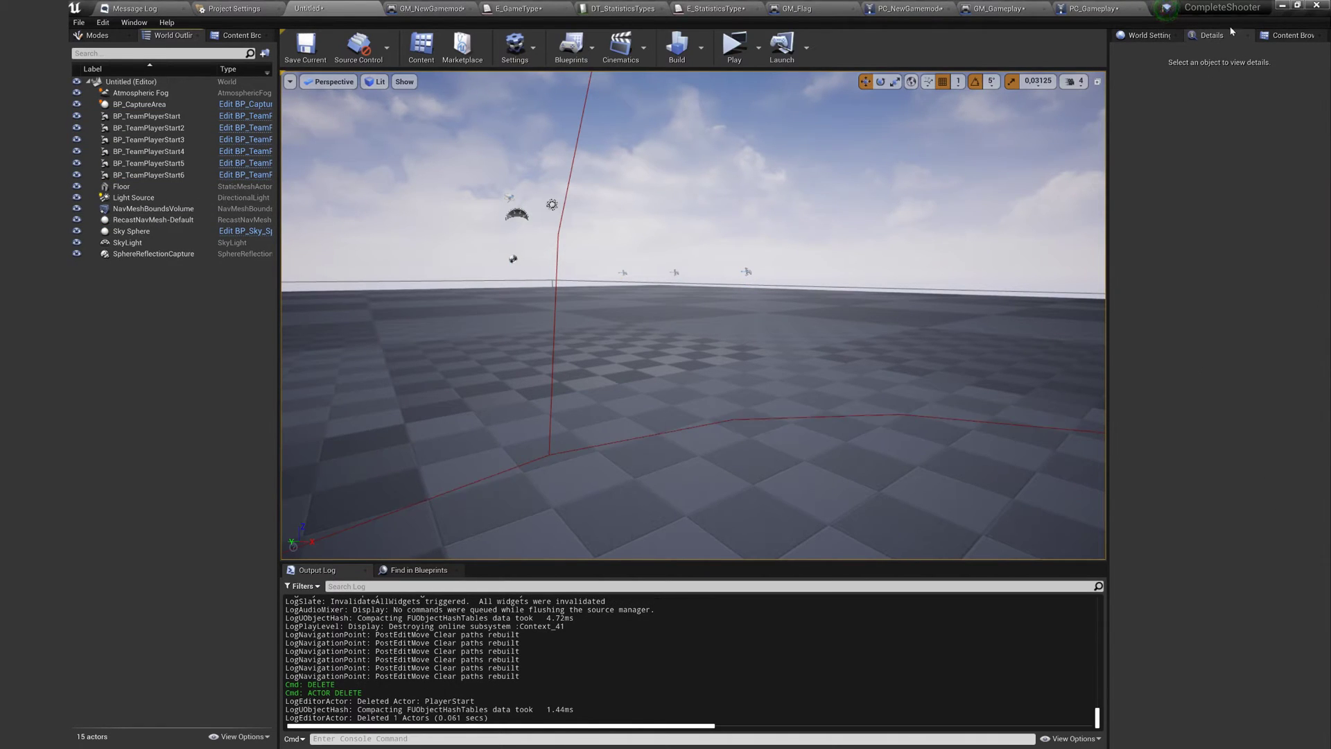
# Set the level's GameMode Override to GM_GameplayTank in the world settings and play the level
pyautogui.click(1289, 36)
pyautogui.click(1147, 36)
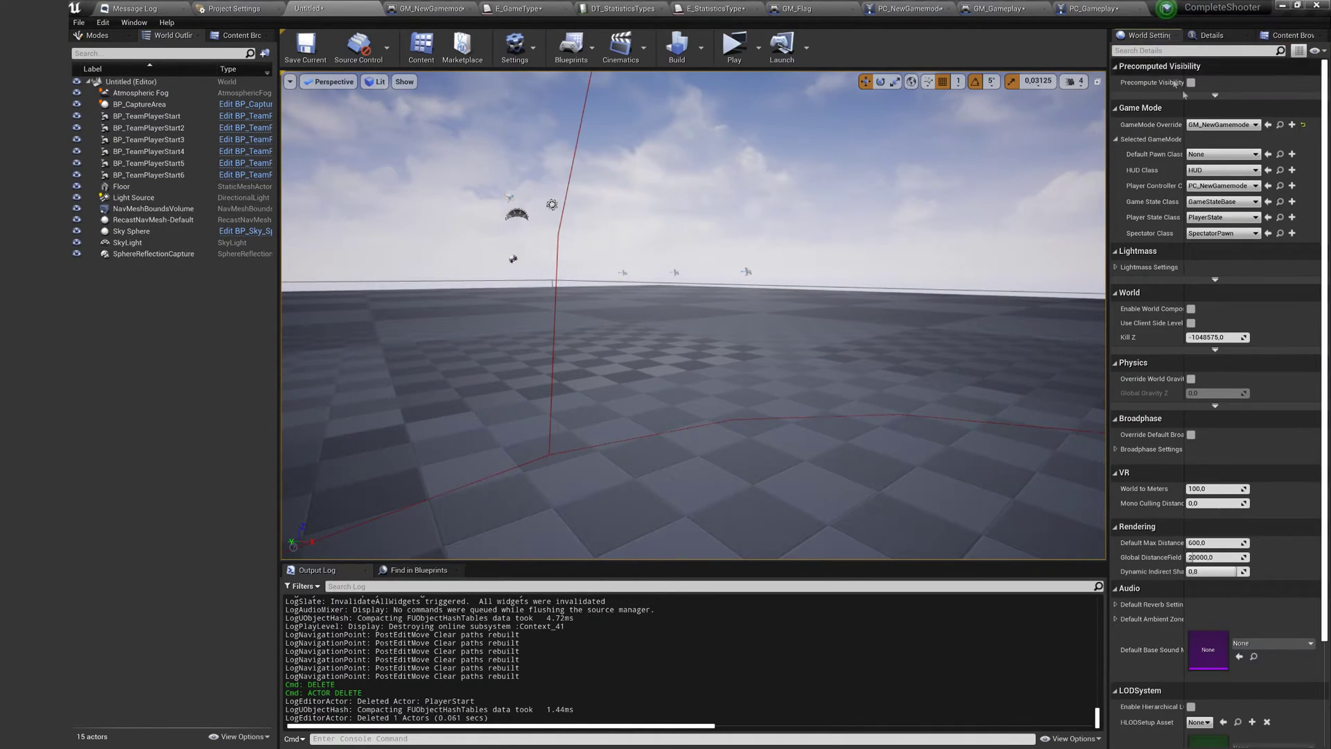
pyautogui.click(1221, 126)
pyautogui.write('Пф')
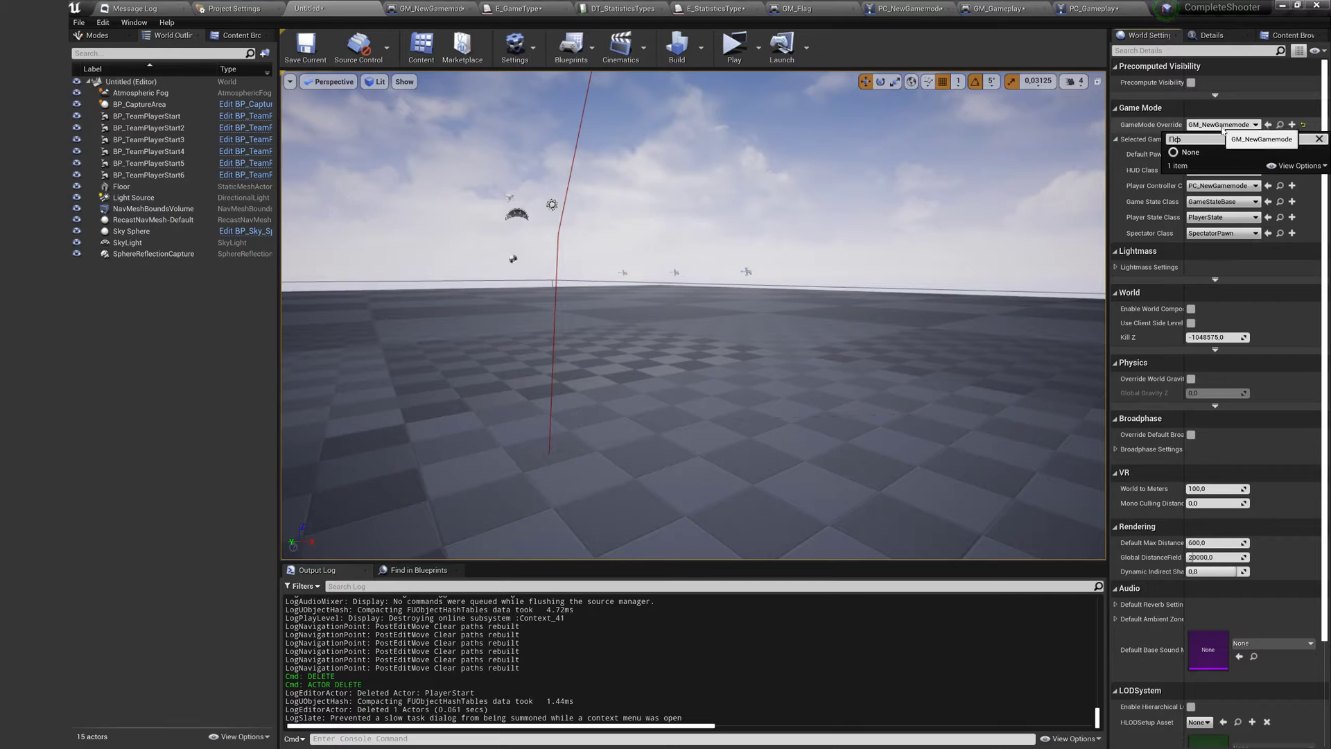
pyautogui.hotkey('alt', 'shift')
pyautogui.write('Gamepla')
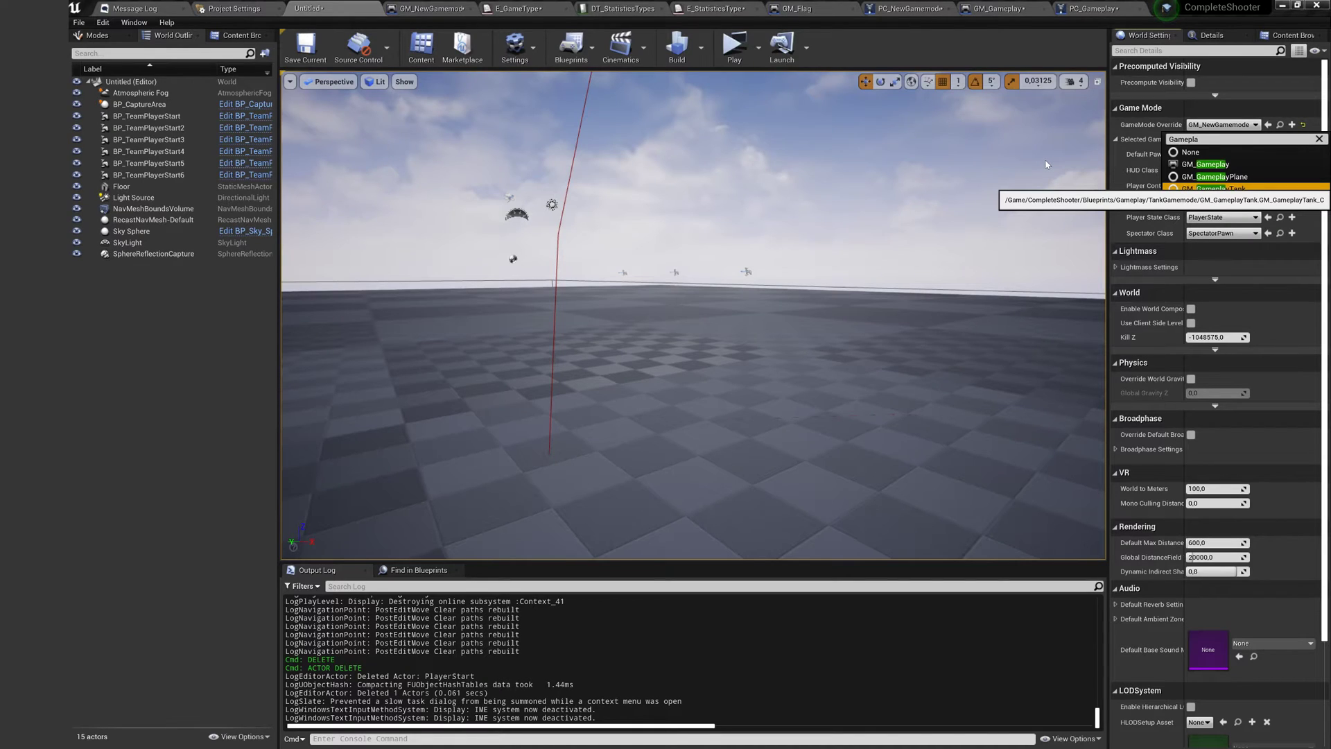
pyautogui.press('Return')
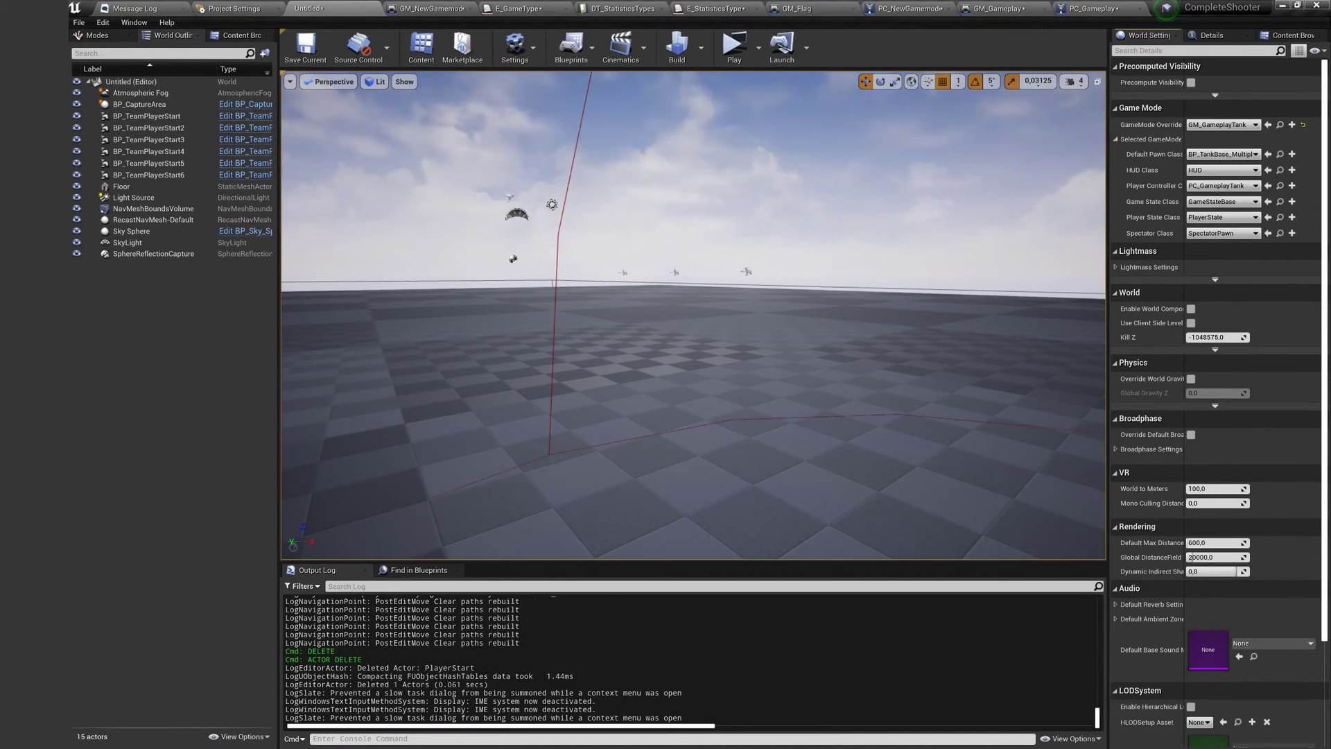
pyautogui.click(734, 46)
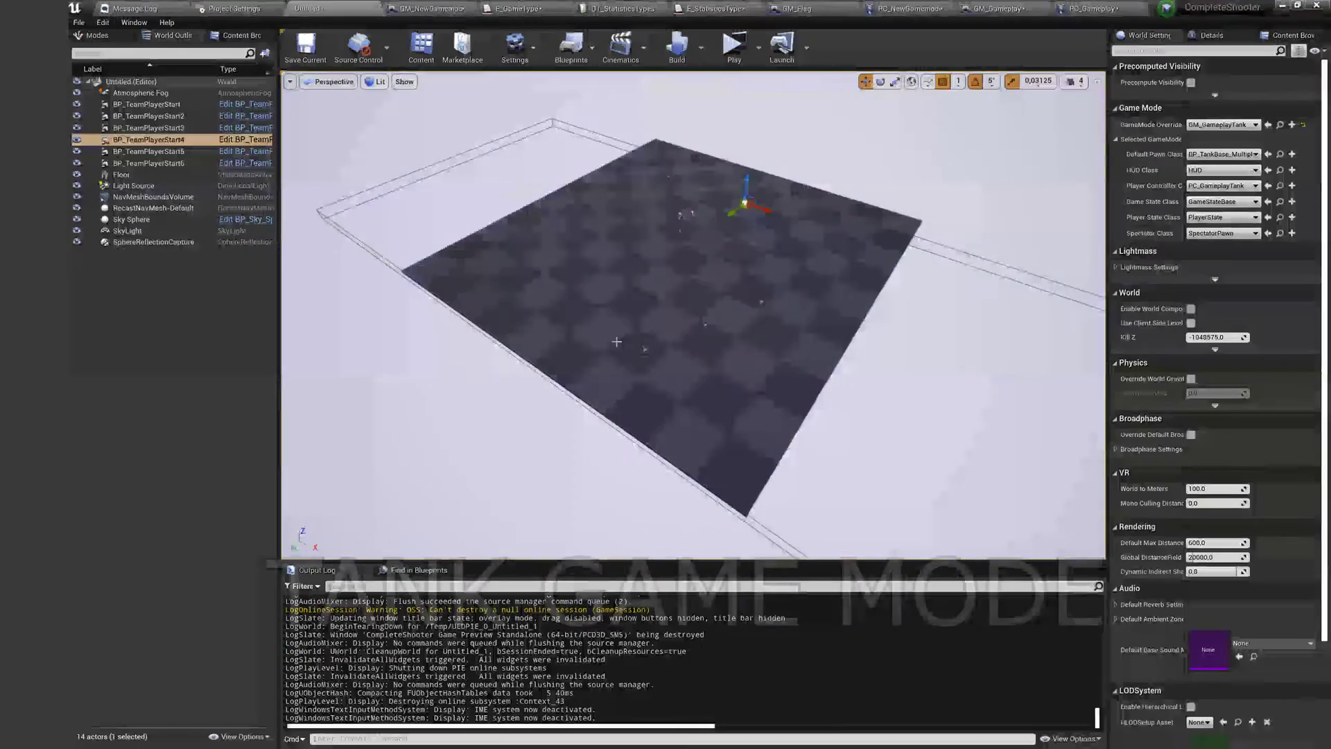
# Rotate BP_TeamPlayerStart4, BP_TeamPlayerStart5 and BP_TeamPlayerStart6 together about the vertical axis
pyautogui.keyDown('shift'); pyautogui.click(198, 163); pyautogui.keyUp('shift')
pyautogui.press('e')
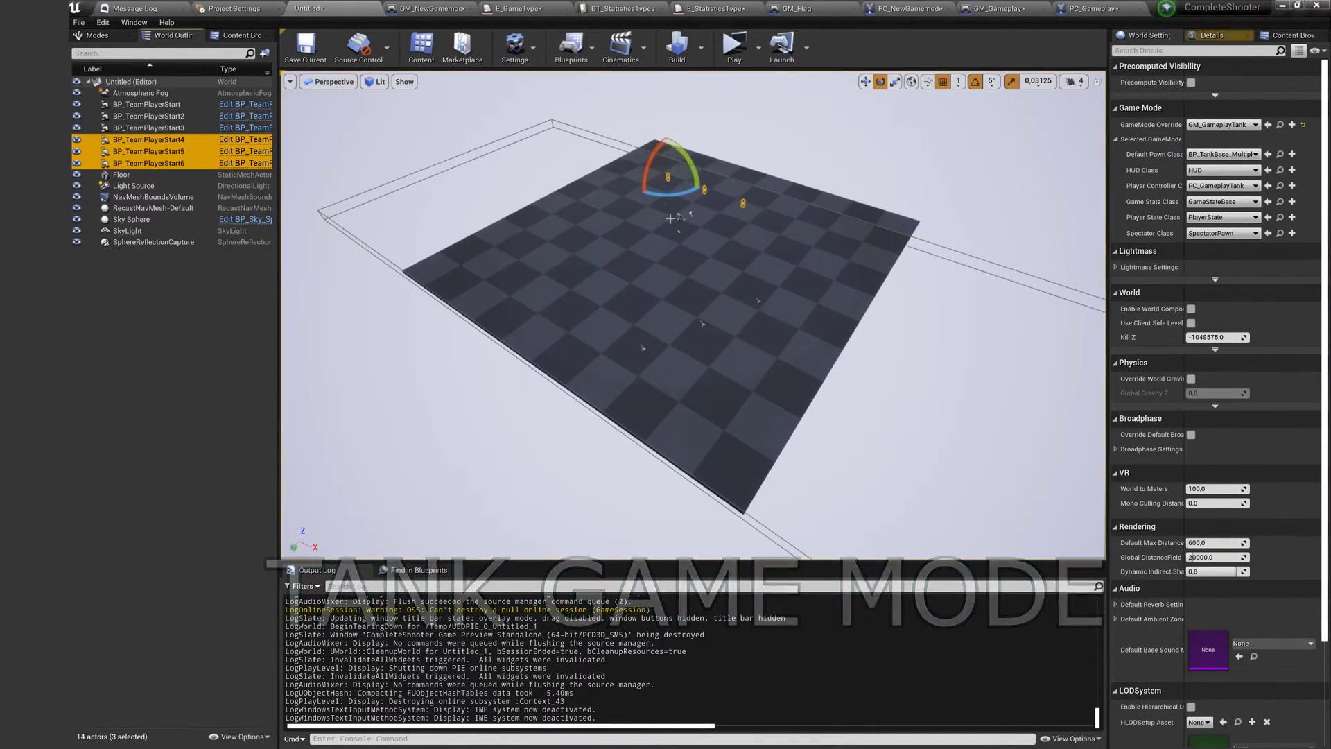
pyautogui.moveTo(670, 195); pyautogui.dragTo(643, 194)
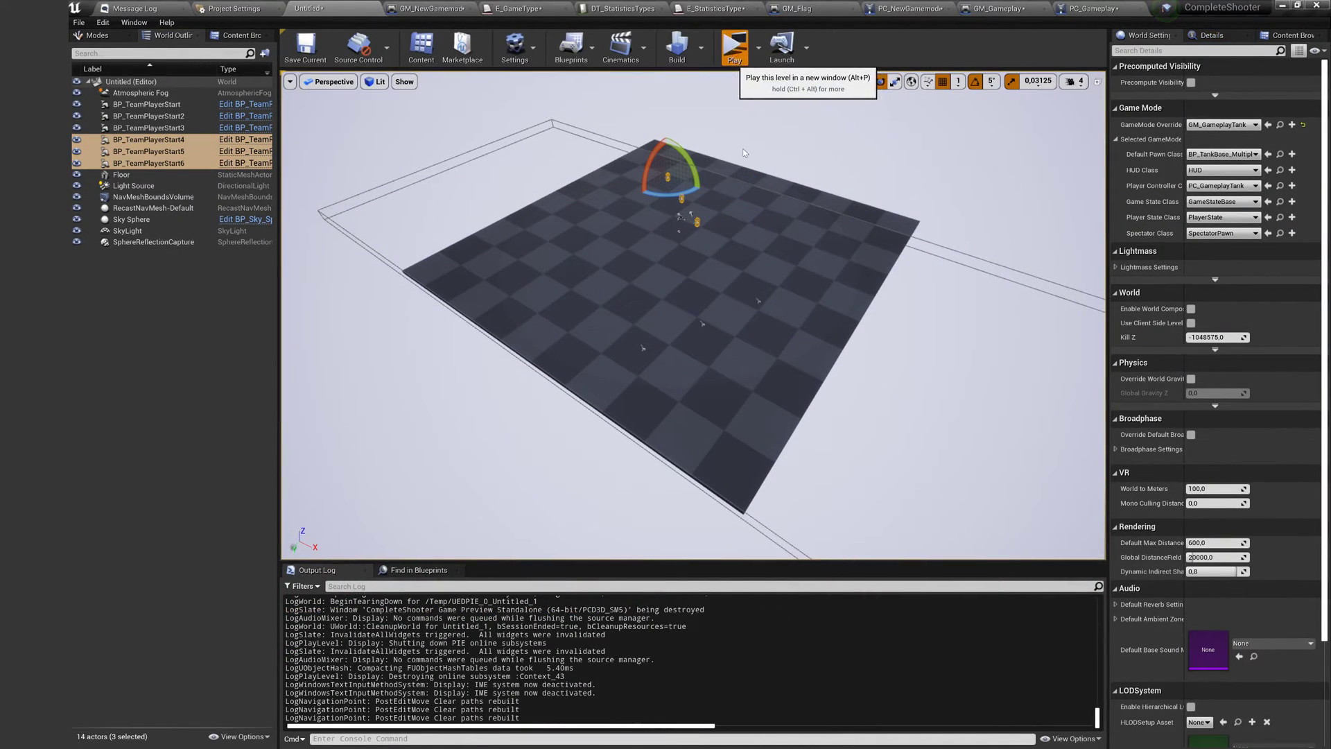
# Play-test the tank game mode full screen by driving the tank and firing at the enemy tanks, and end the session
pyautogui.click(887, 247)
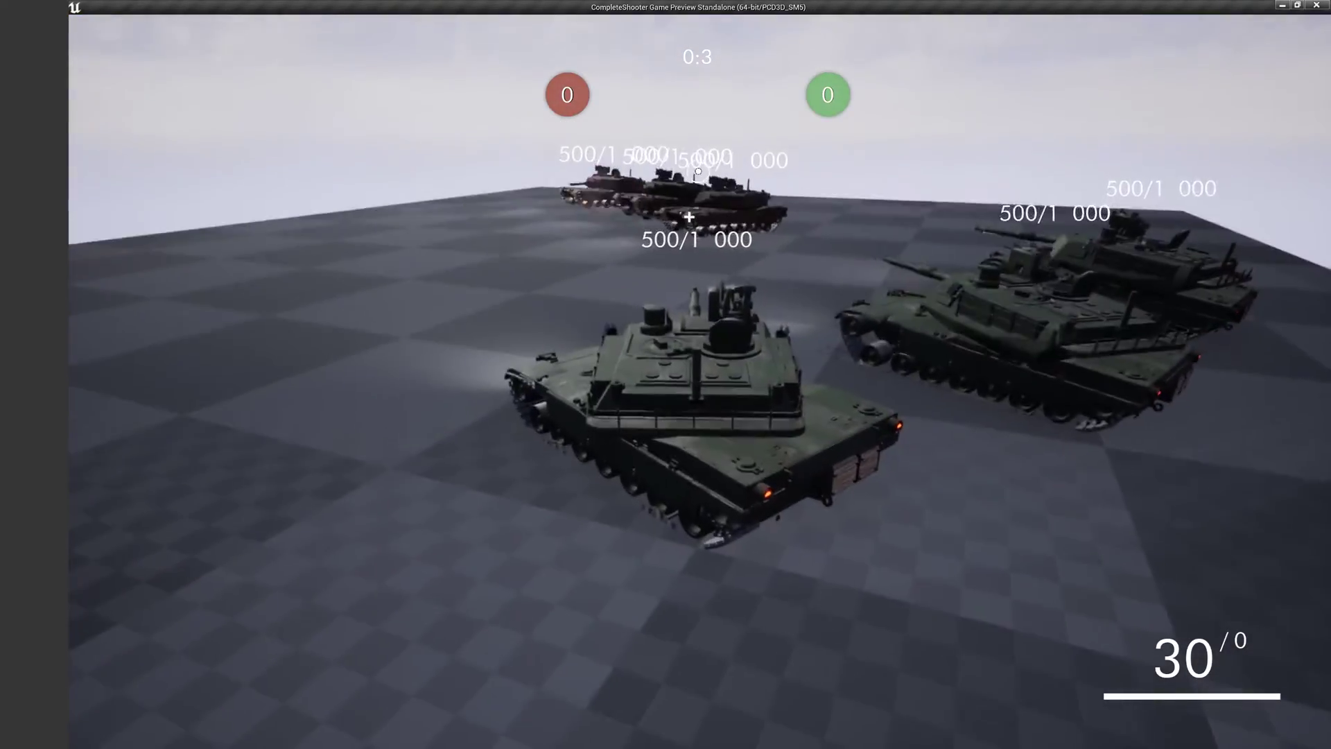
pyautogui.click(698, 168)
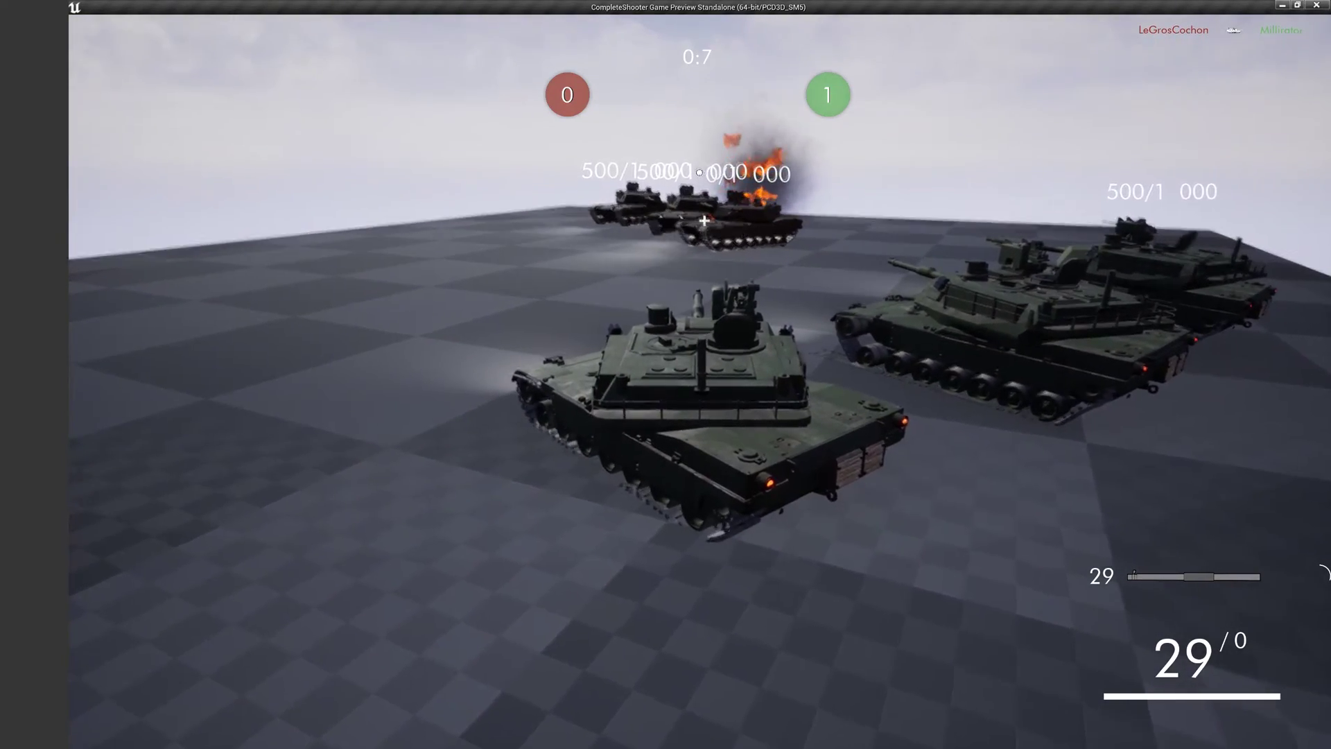
pyautogui.press('w')
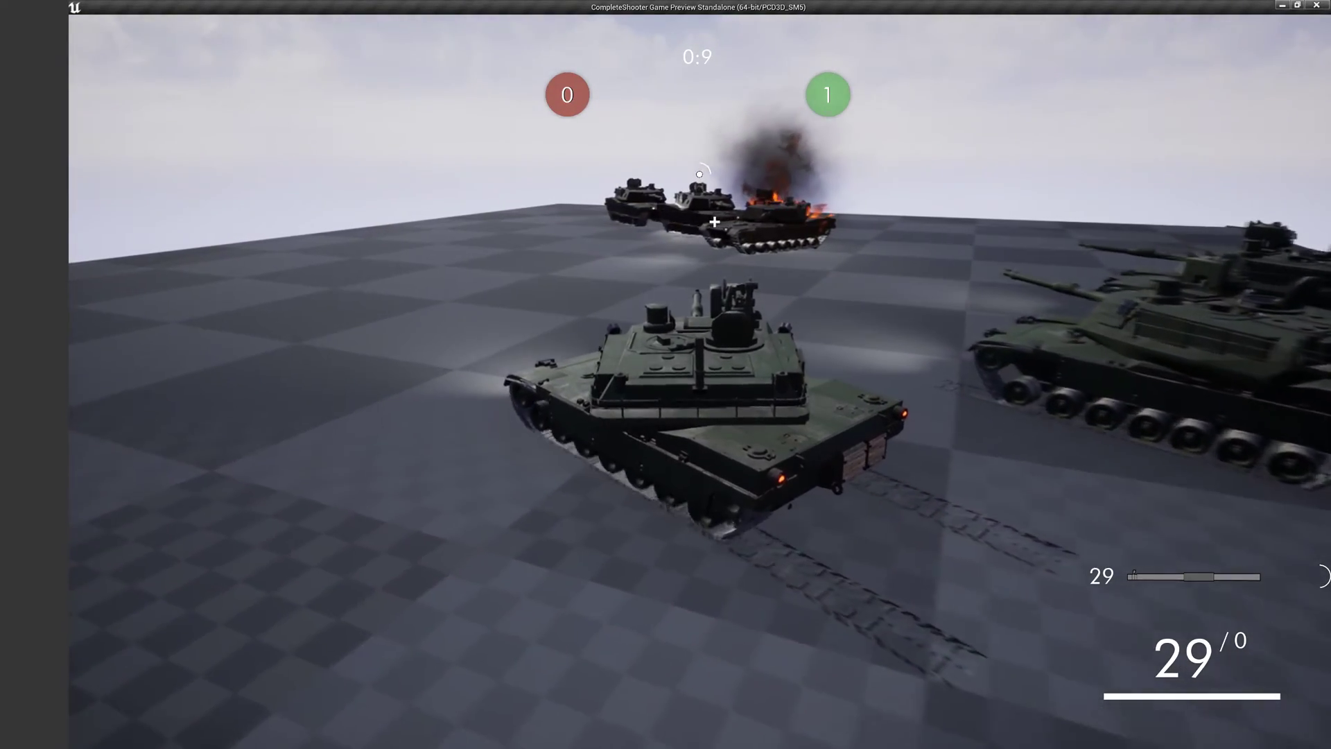
pyautogui.press('w')
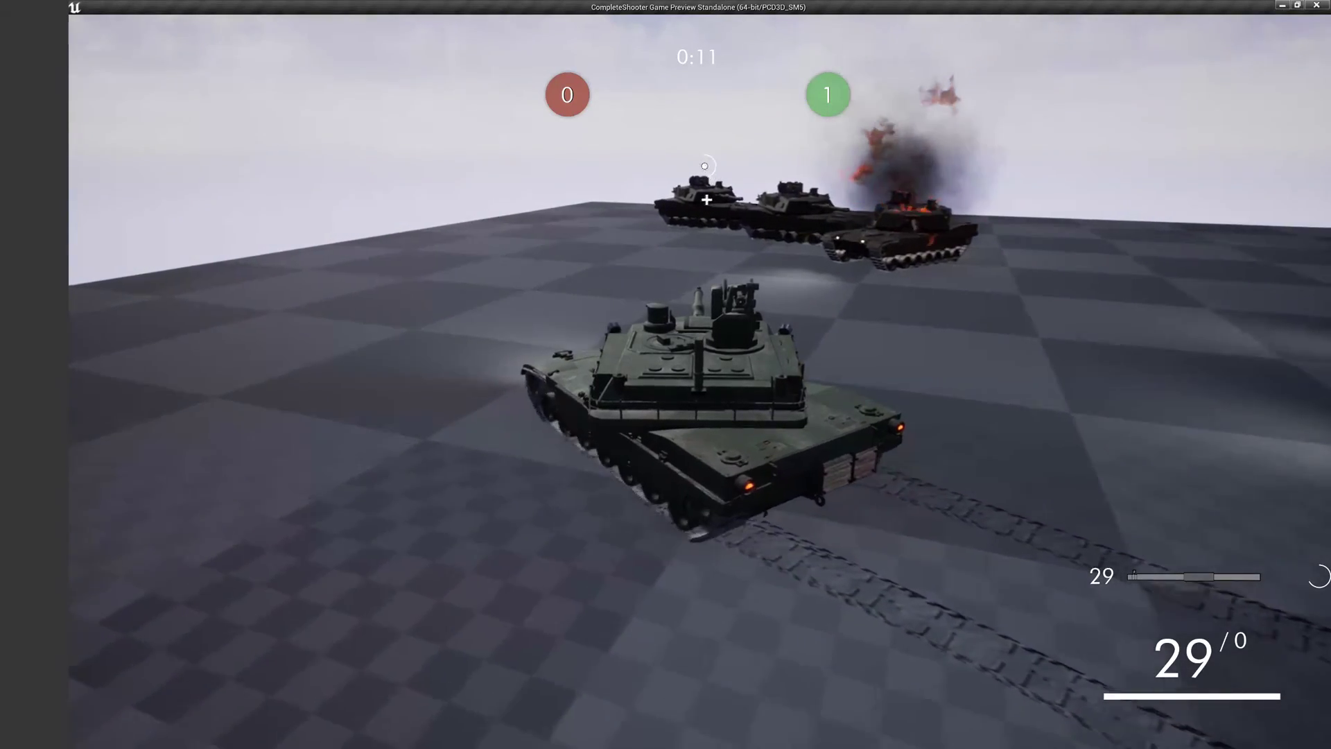
pyautogui.press('w')
pyautogui.press('d')
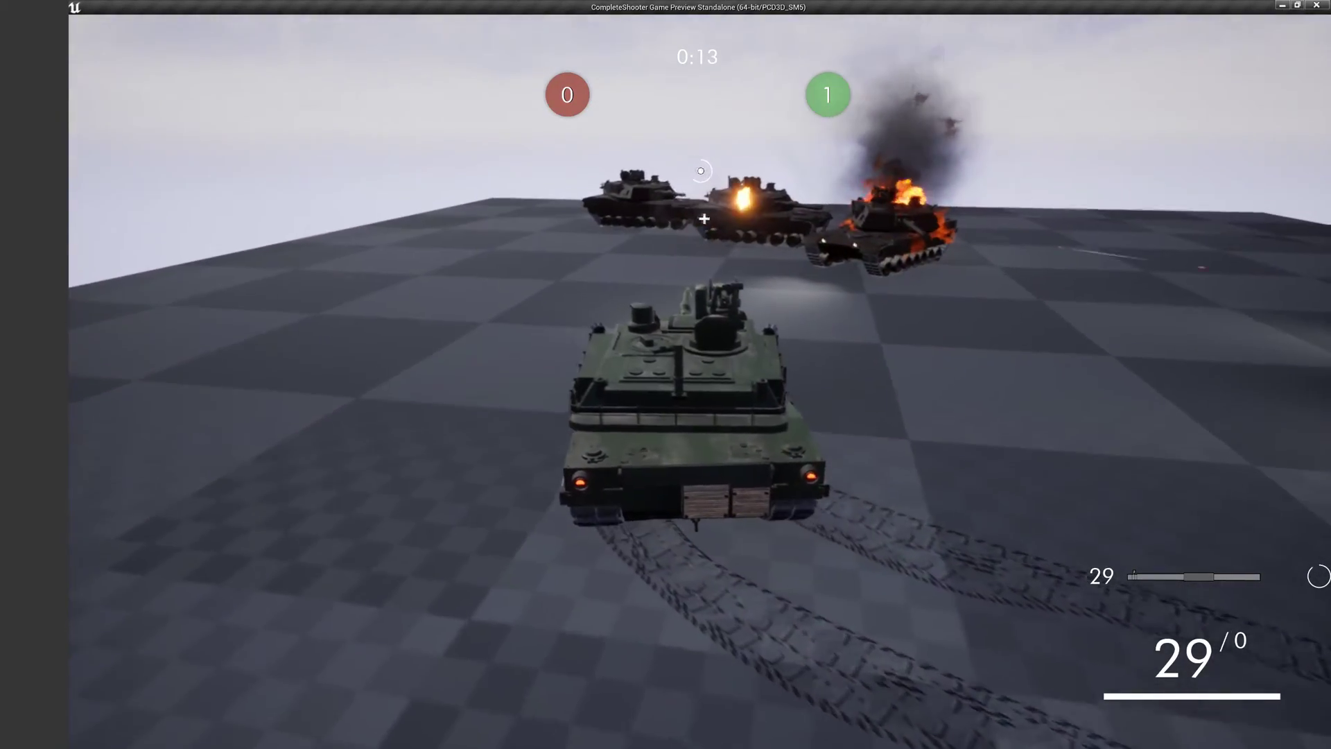
pyautogui.press('d')
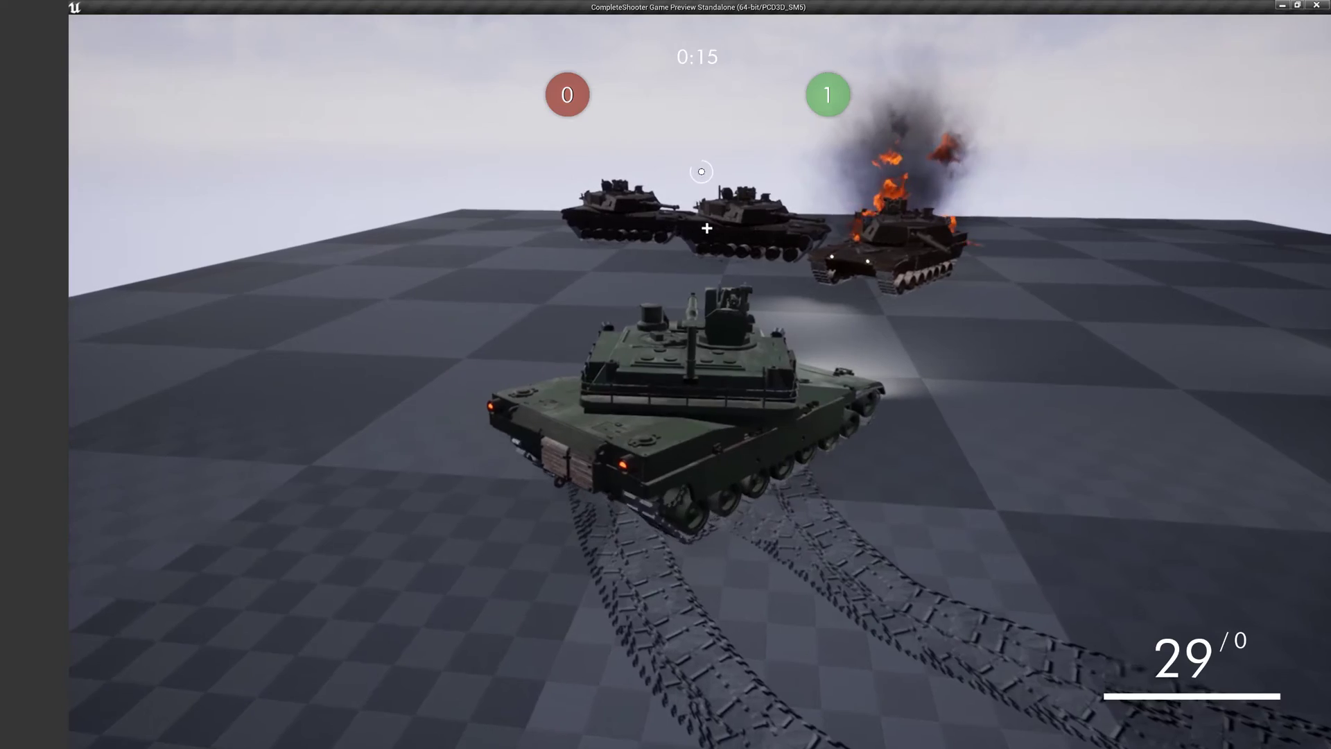
pyautogui.click(700, 172)
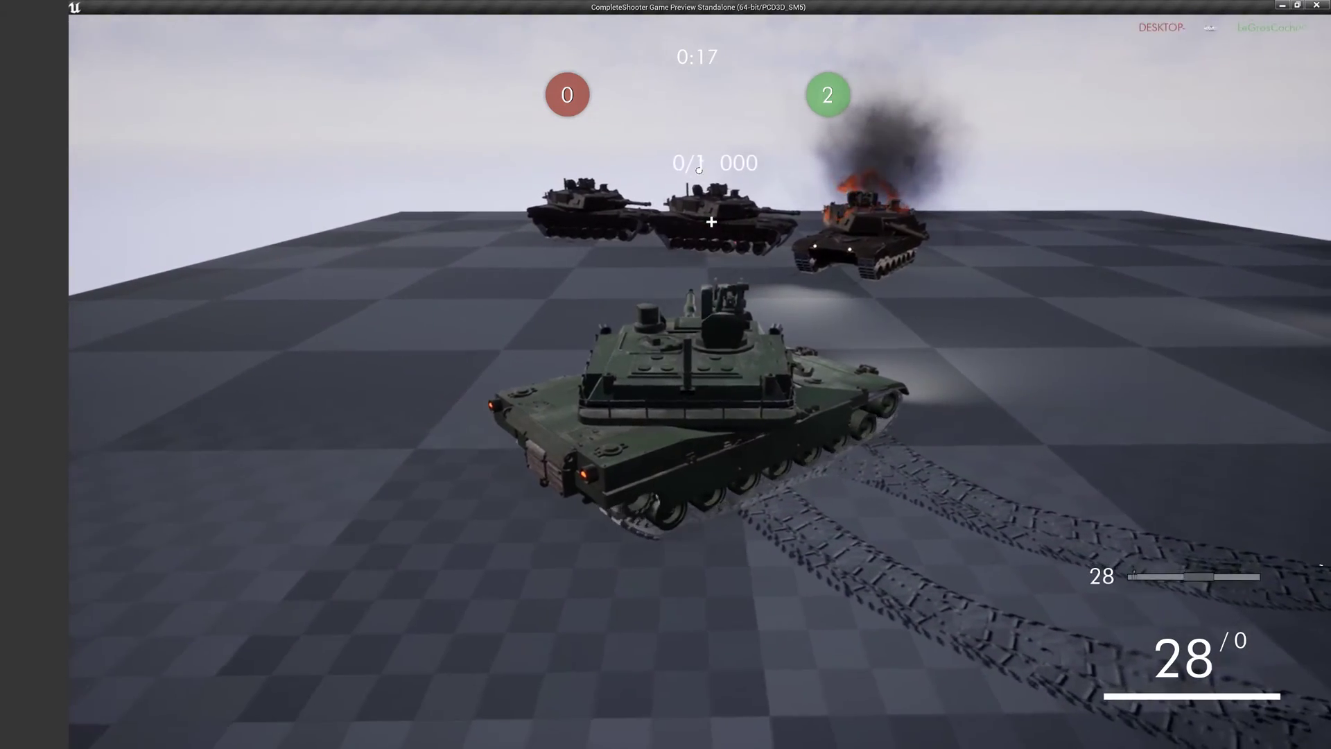
pyautogui.press('s')
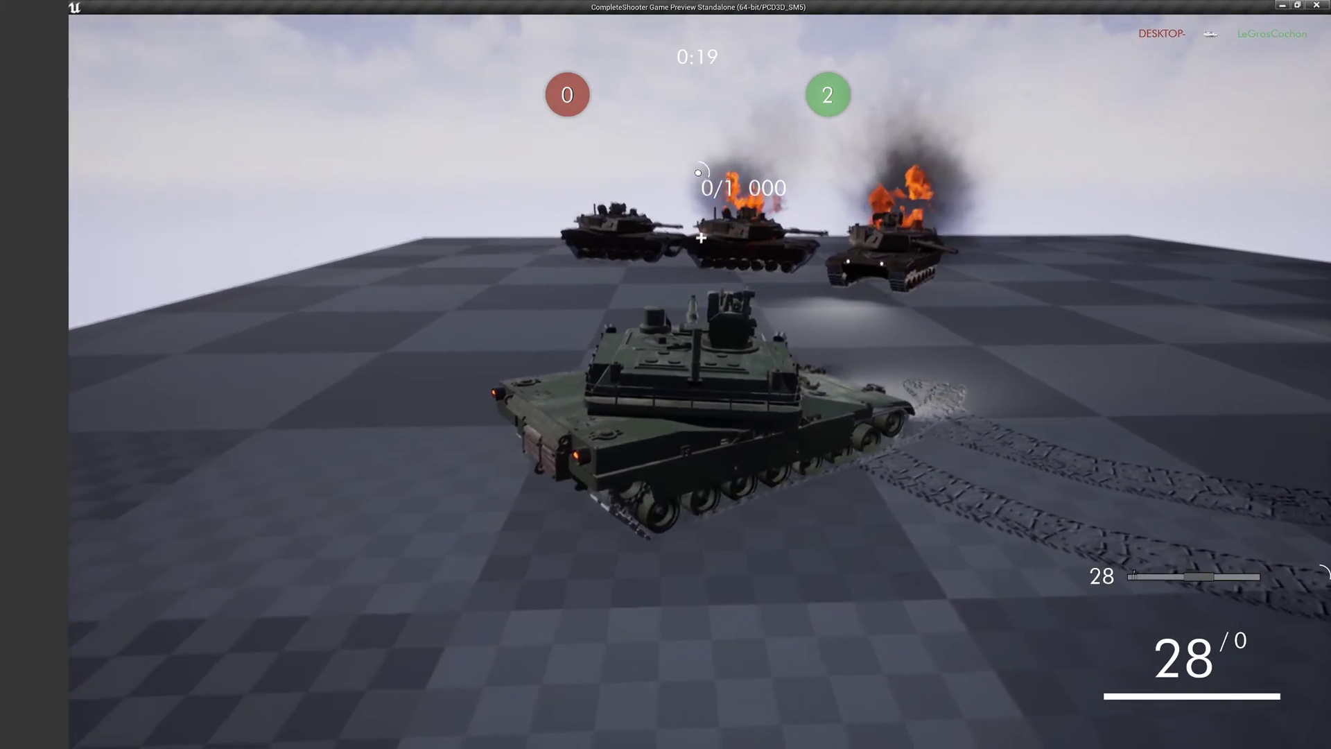
pyautogui.press('a')
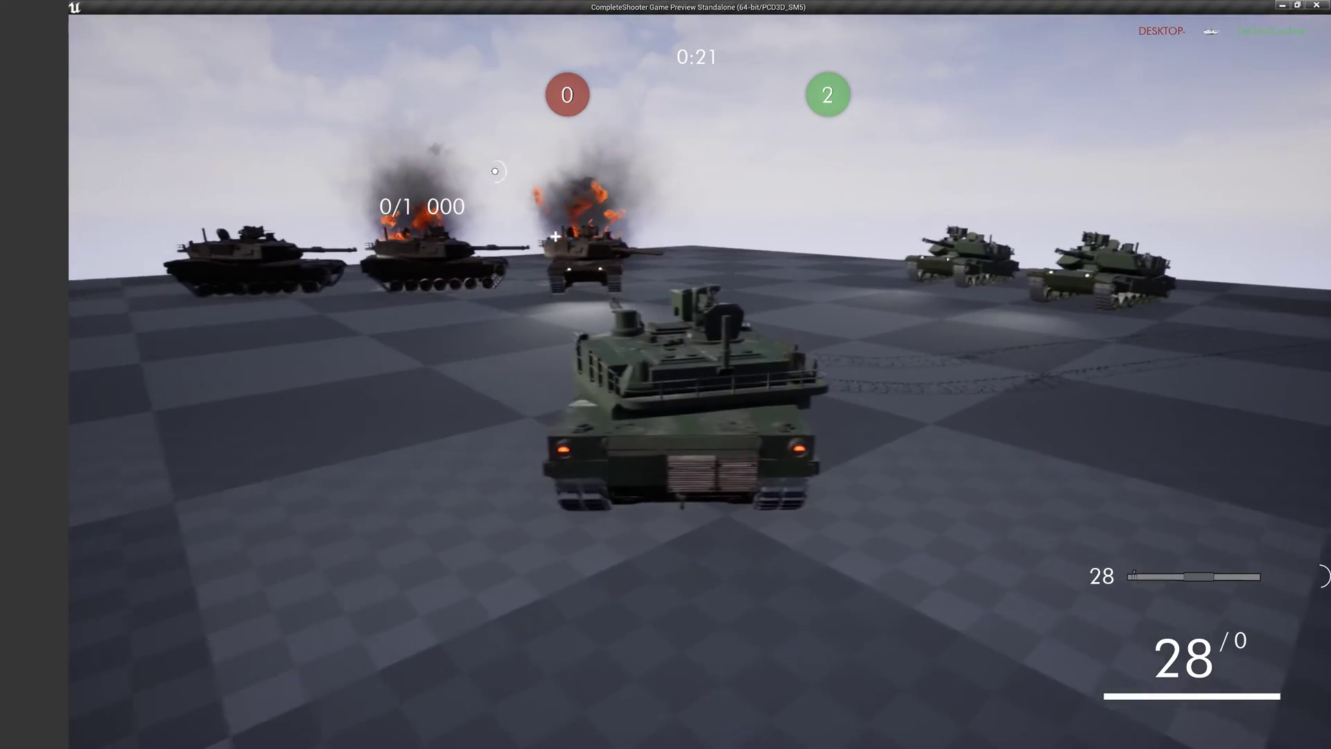
pyautogui.press('s')
pyautogui.press('a')
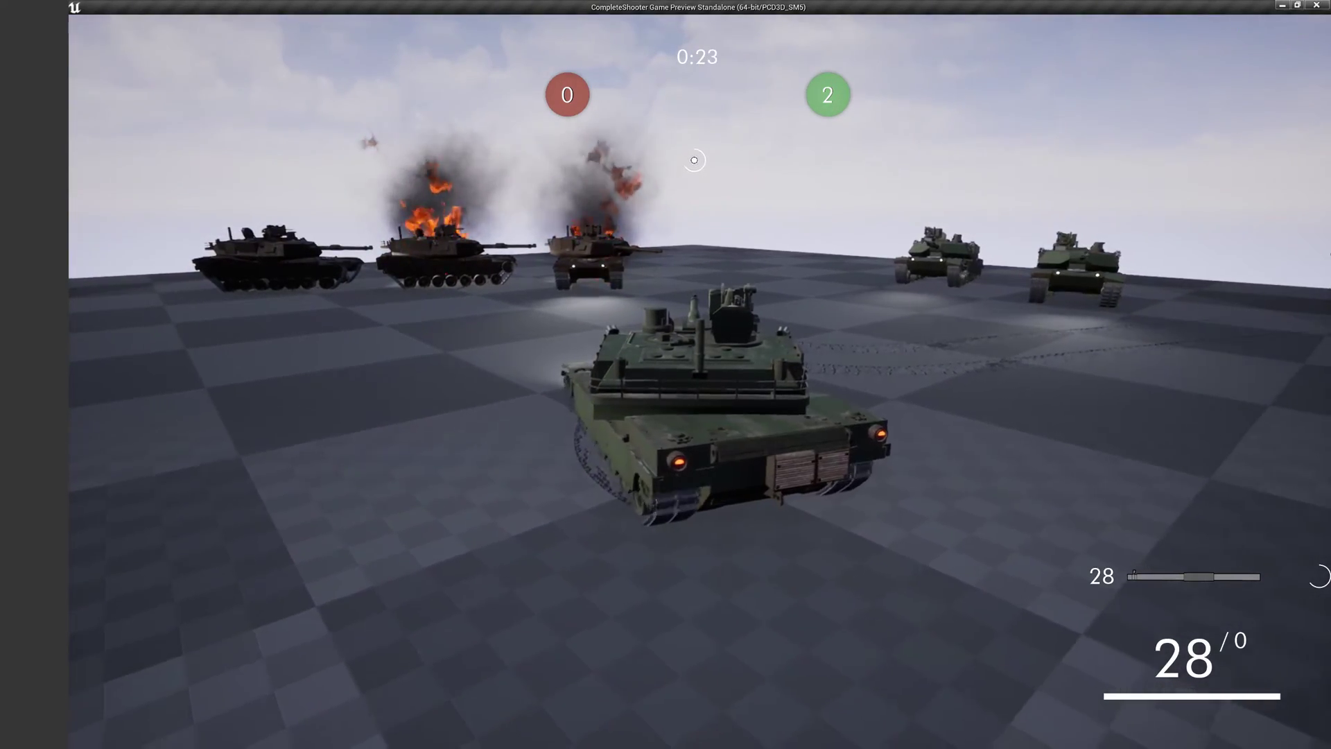
pyautogui.press('Escape')
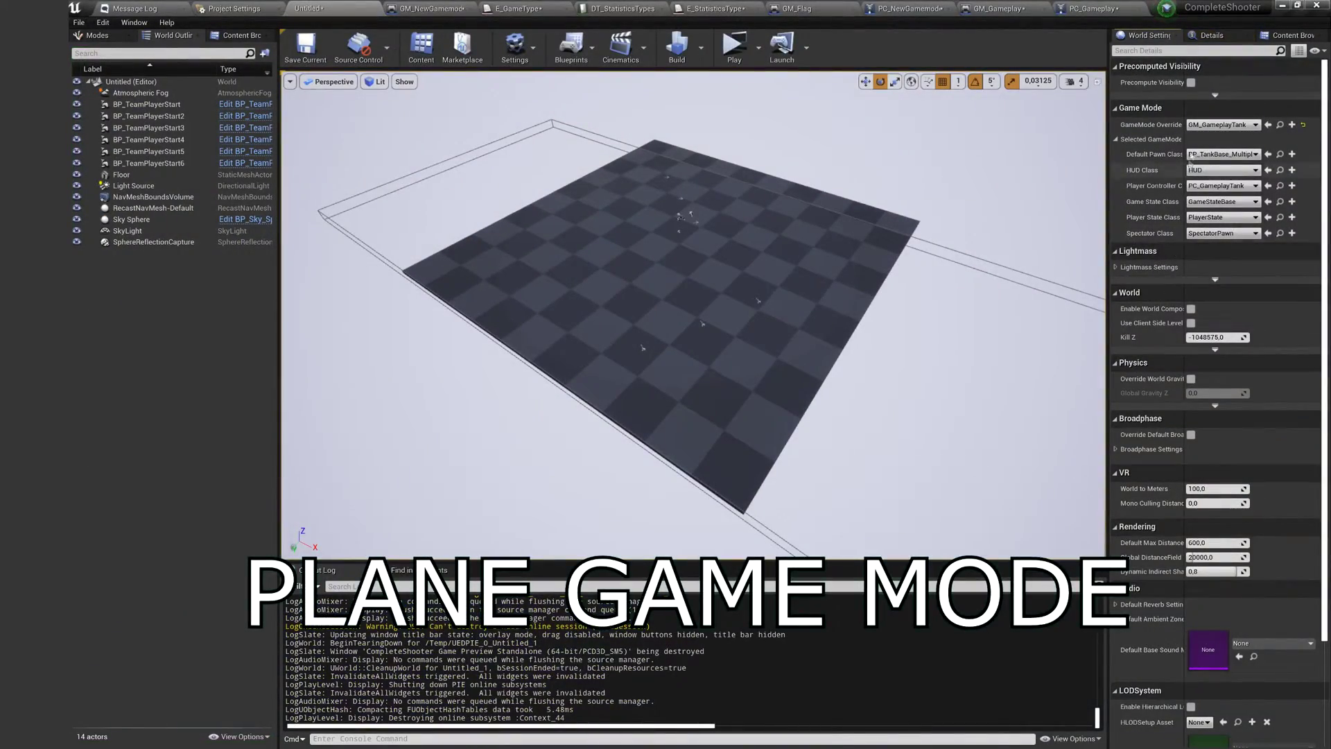
# Change the level's GameMode Override to GM_GameplayPlane
pyautogui.click(1206, 126)
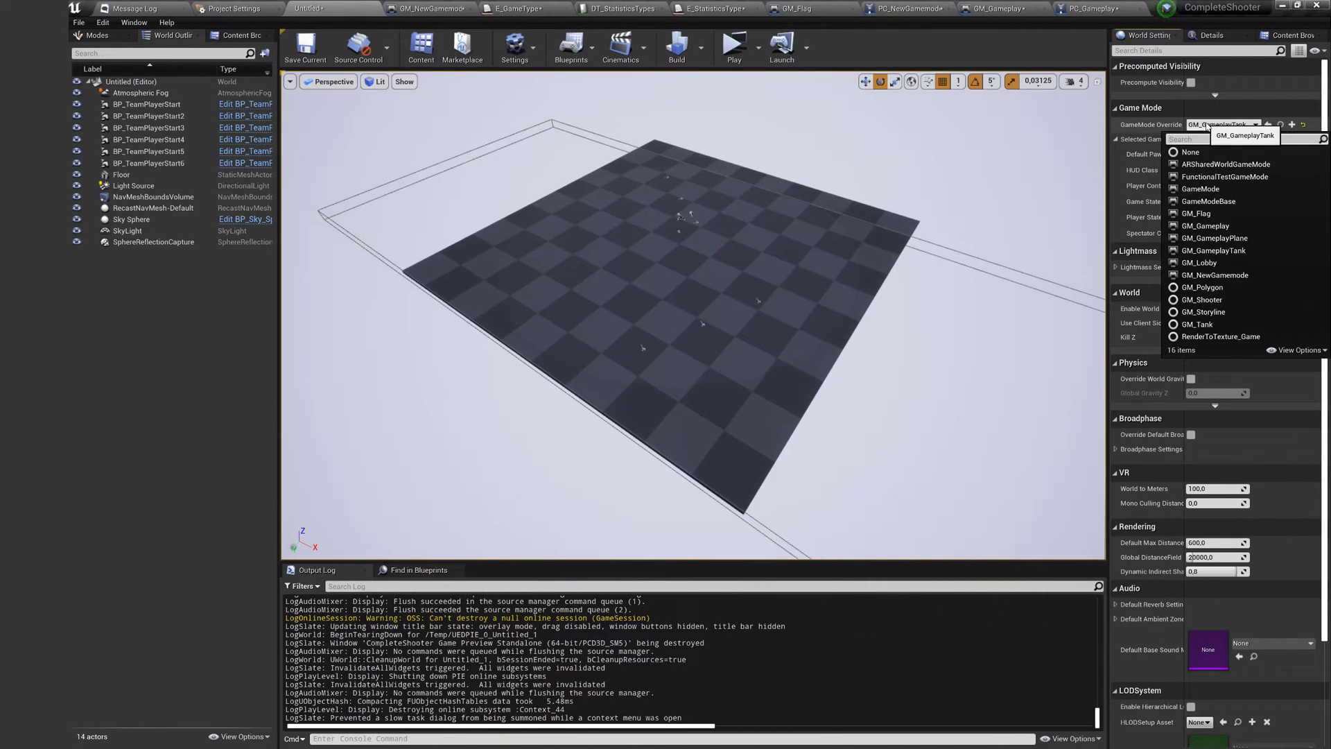
pyautogui.write('Пфьу')
pyautogui.hotkey('alt', 'shift')
pyautogui.write('Gamepl')
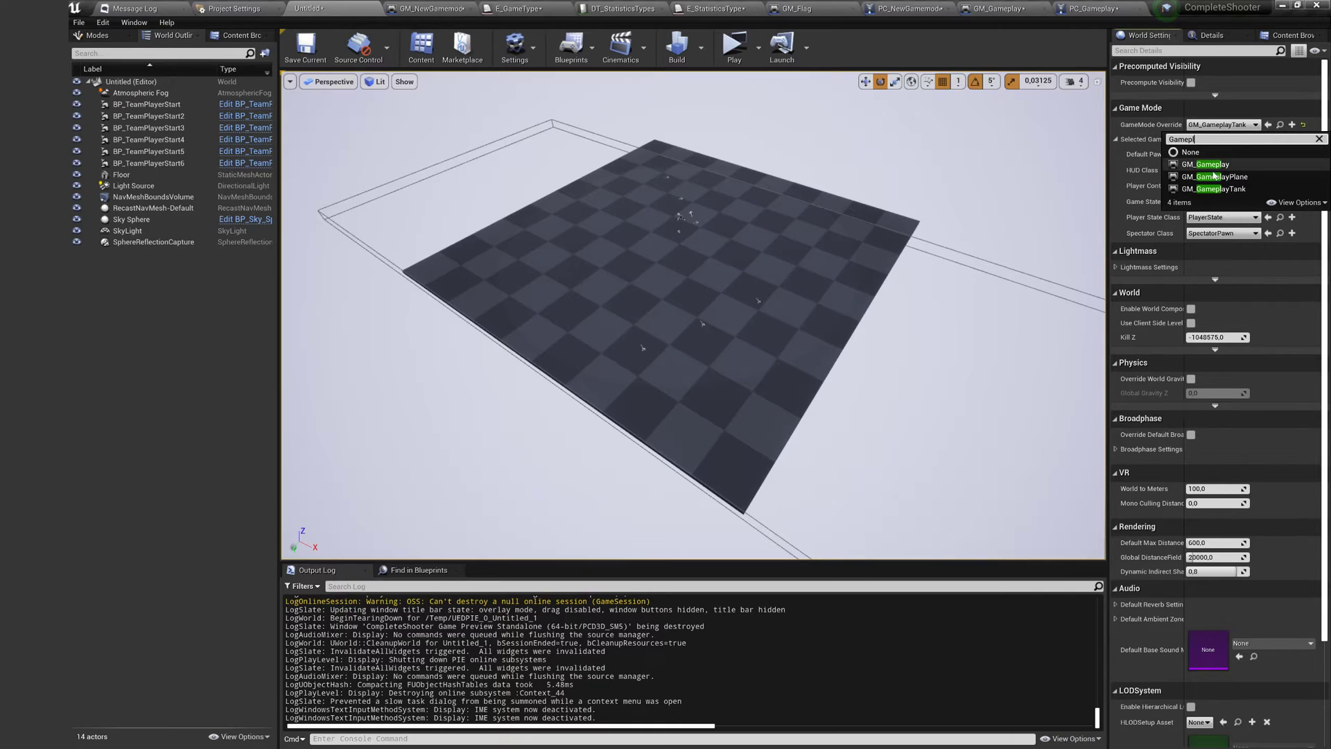
pyautogui.click(1195, 177)
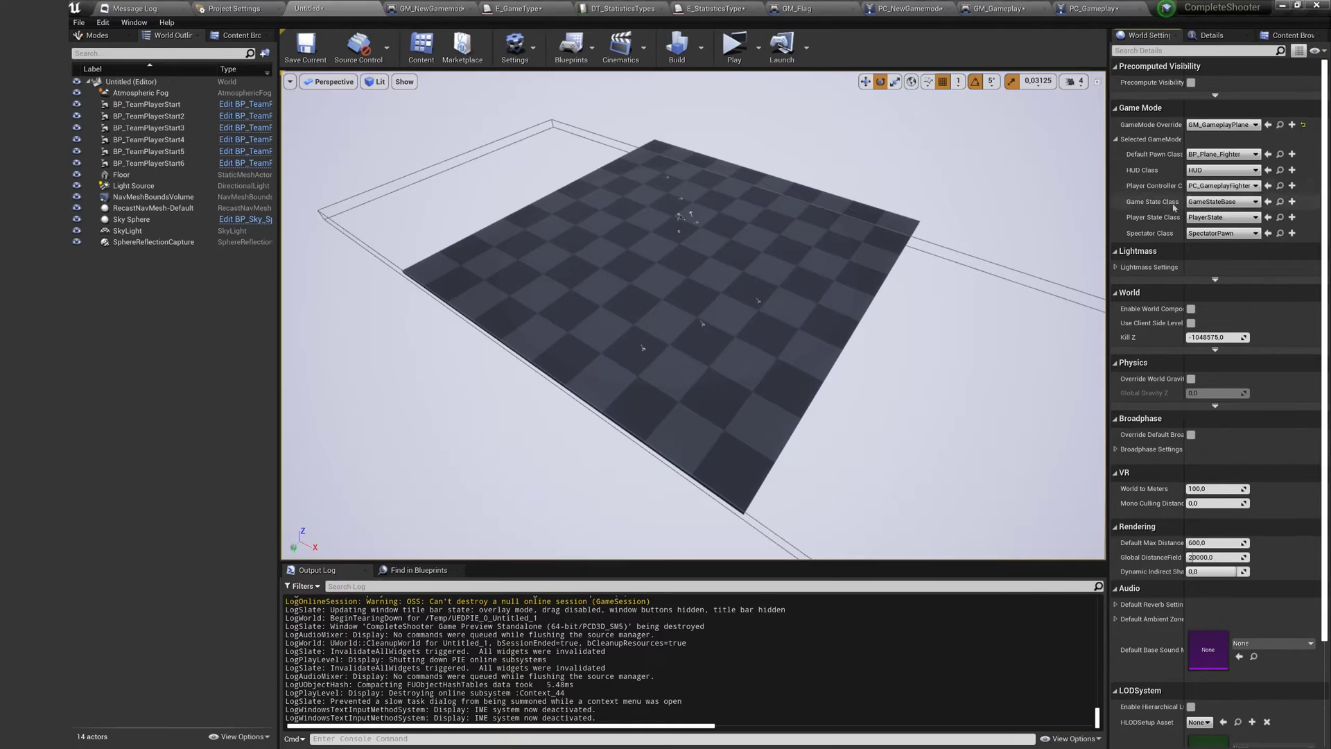
# Delete the Floor and the NavMeshBoundsVolume from the level
pyautogui.click(758, 442)
pyautogui.press('Delete')
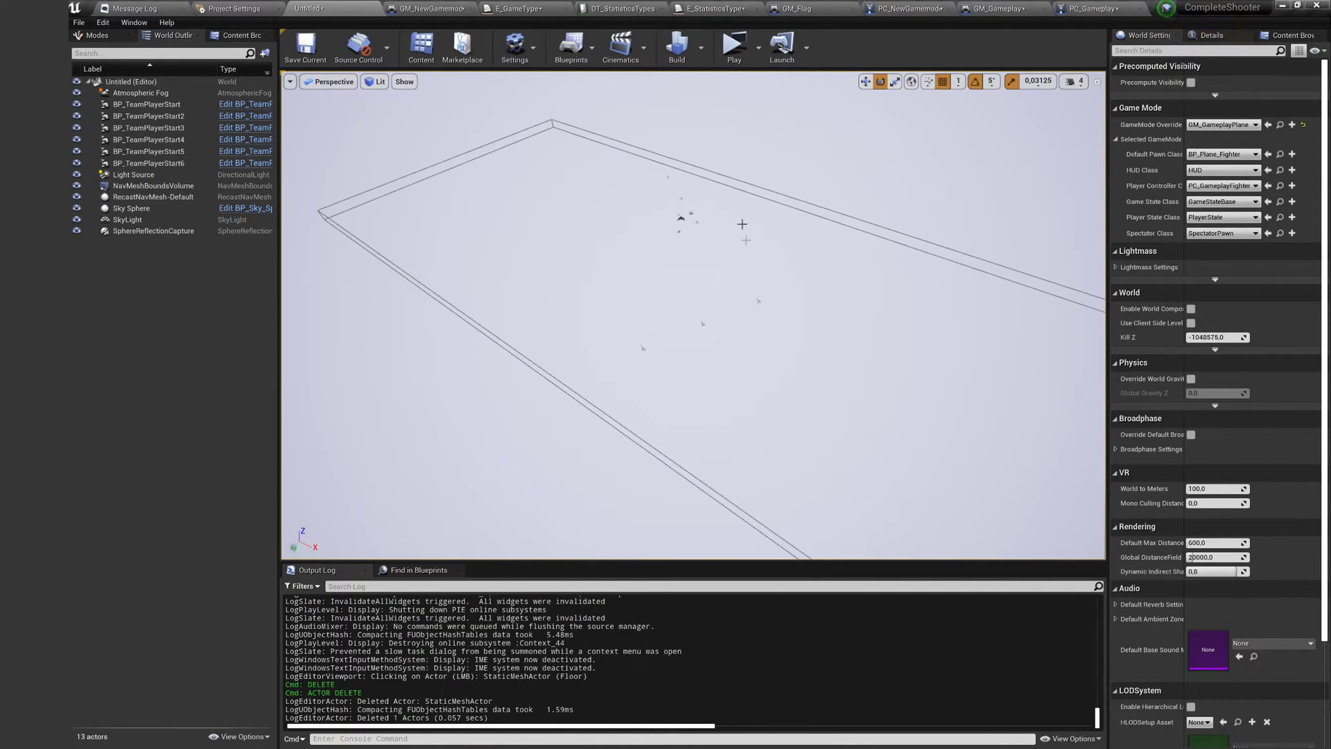
pyautogui.click(742, 194)
pyautogui.click(748, 184)
pyautogui.press('Delete')
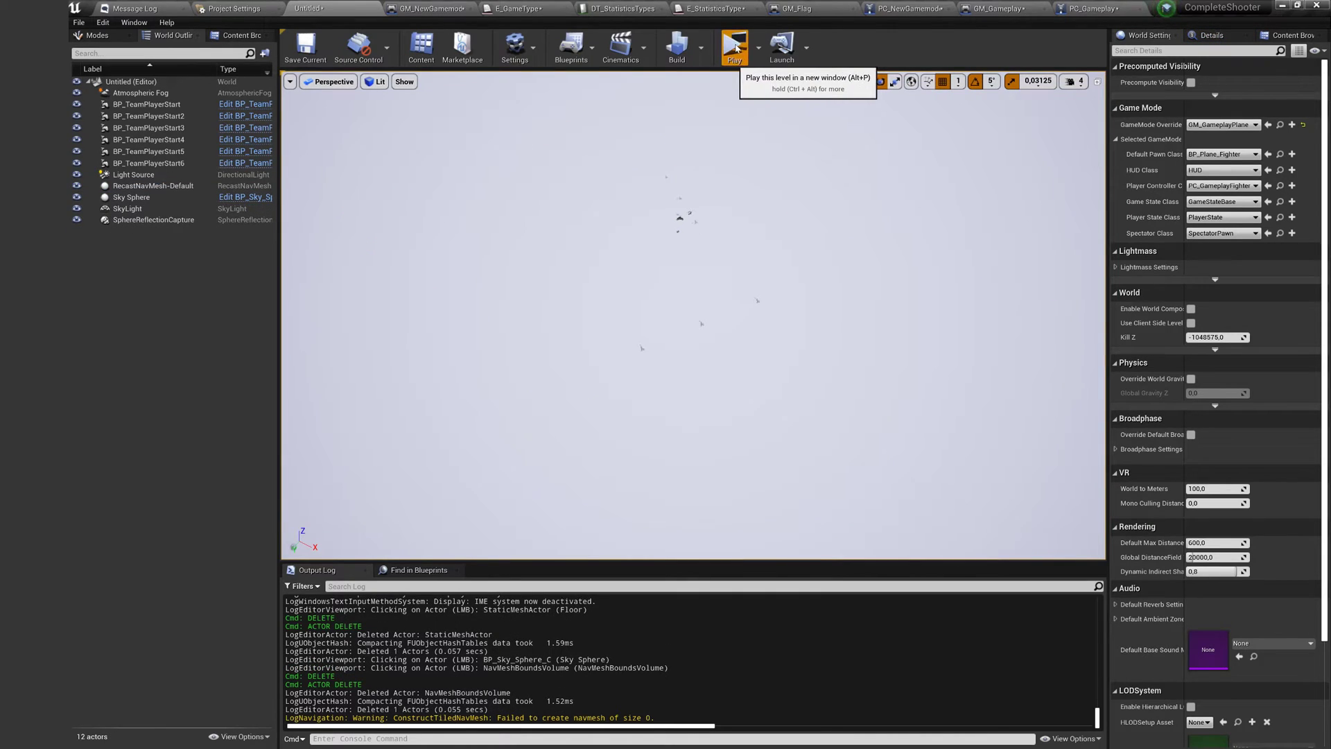
# Play the level full screen in the plane game mode and switch from the cockpit to the outside camera view
pyautogui.click(735, 48)
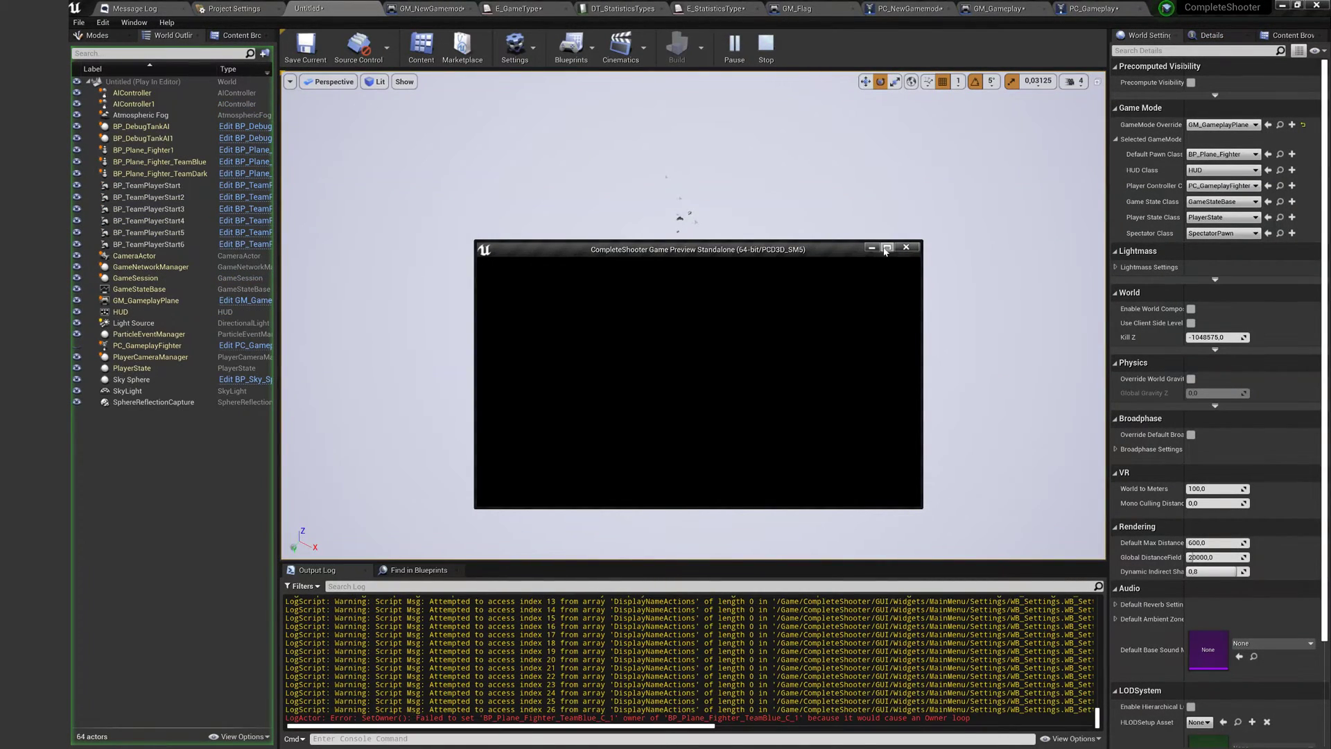
pyautogui.click(886, 248)
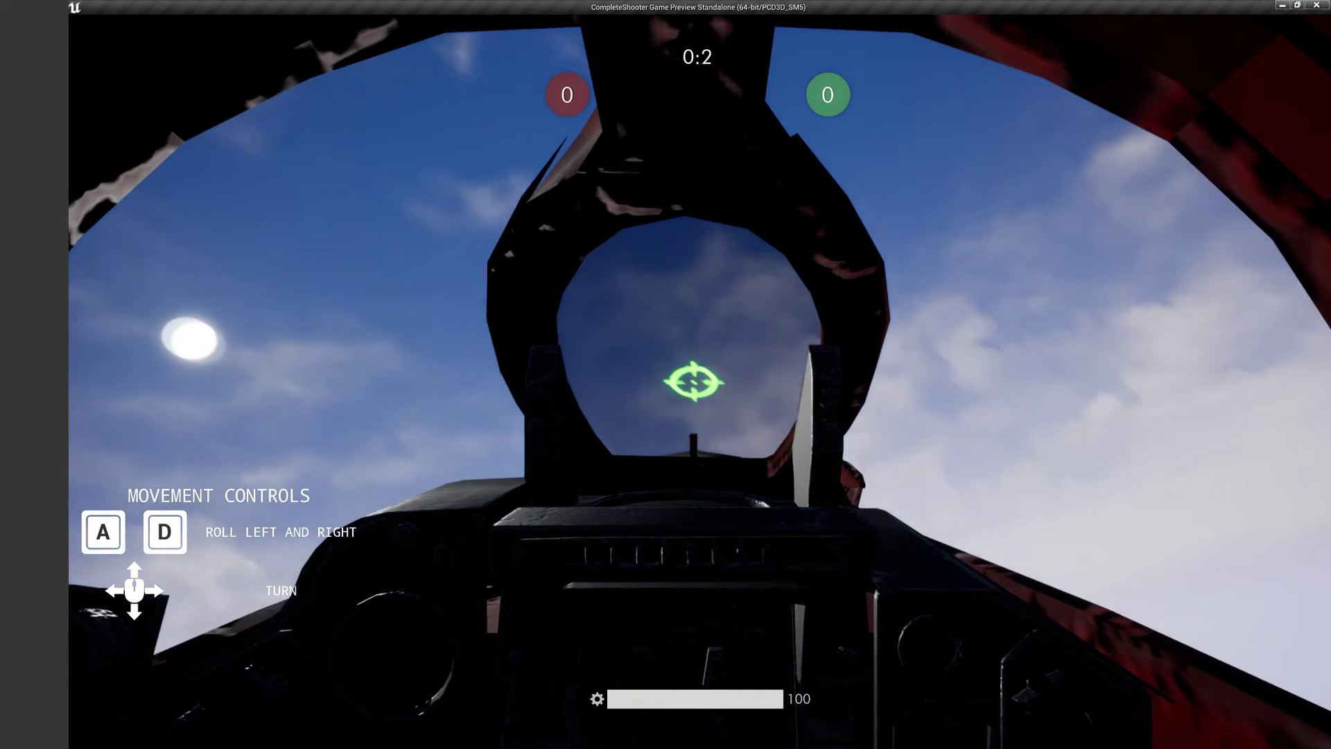
pyautogui.press('c')
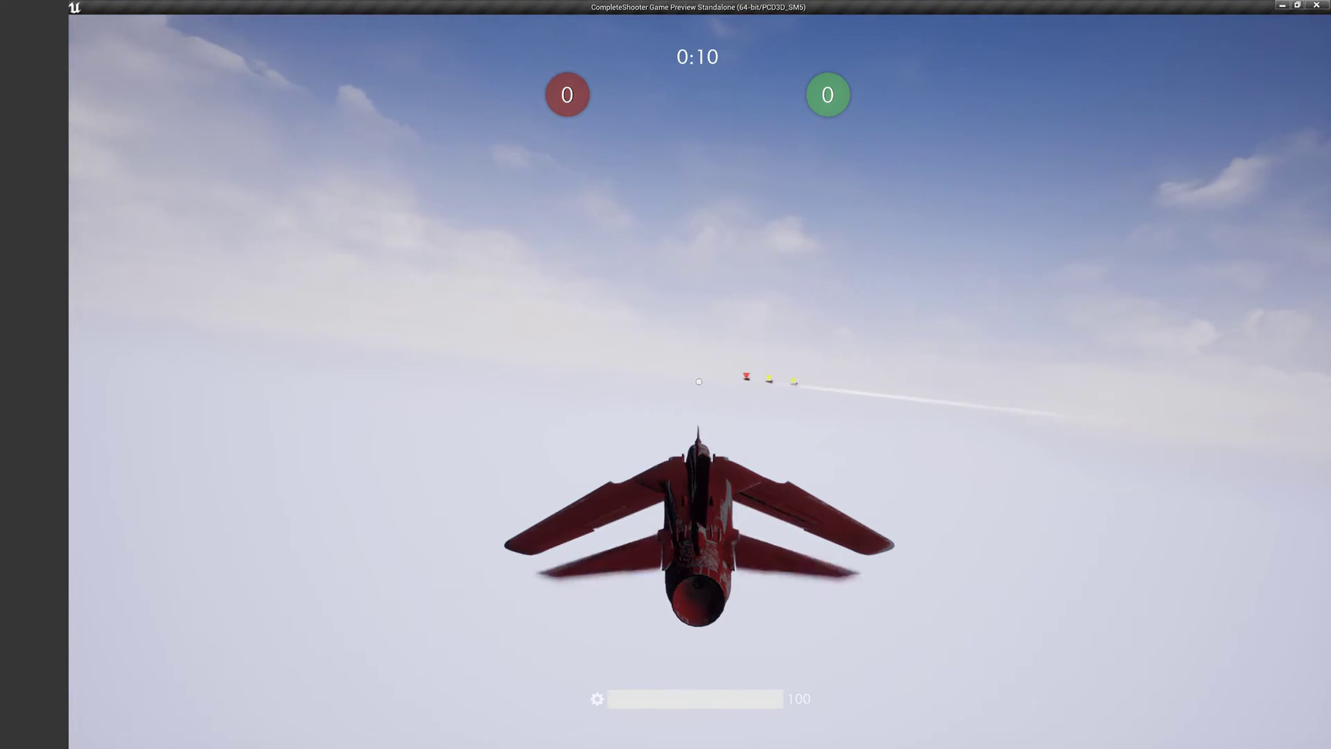
# Fire at the enemy planes ahead from the outside view and end the play session
pyautogui.click(699, 381)
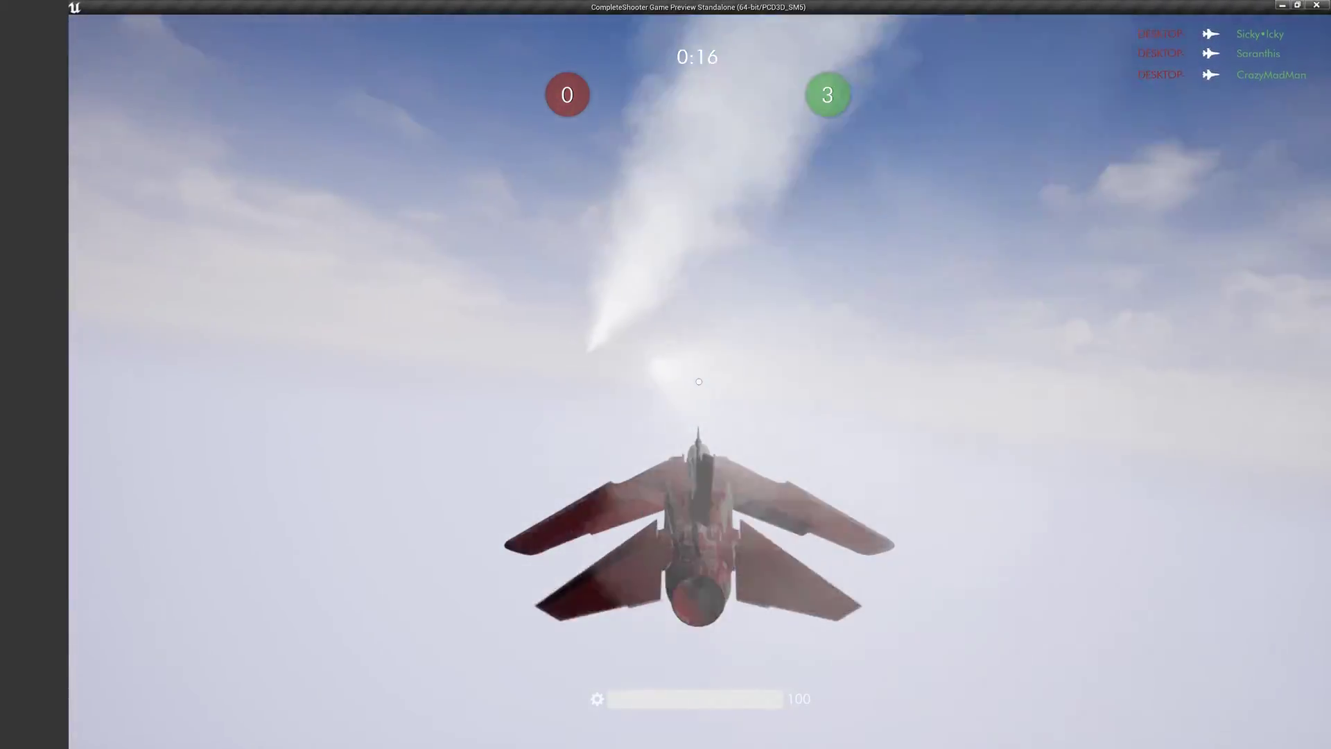
pyautogui.press('Escape')
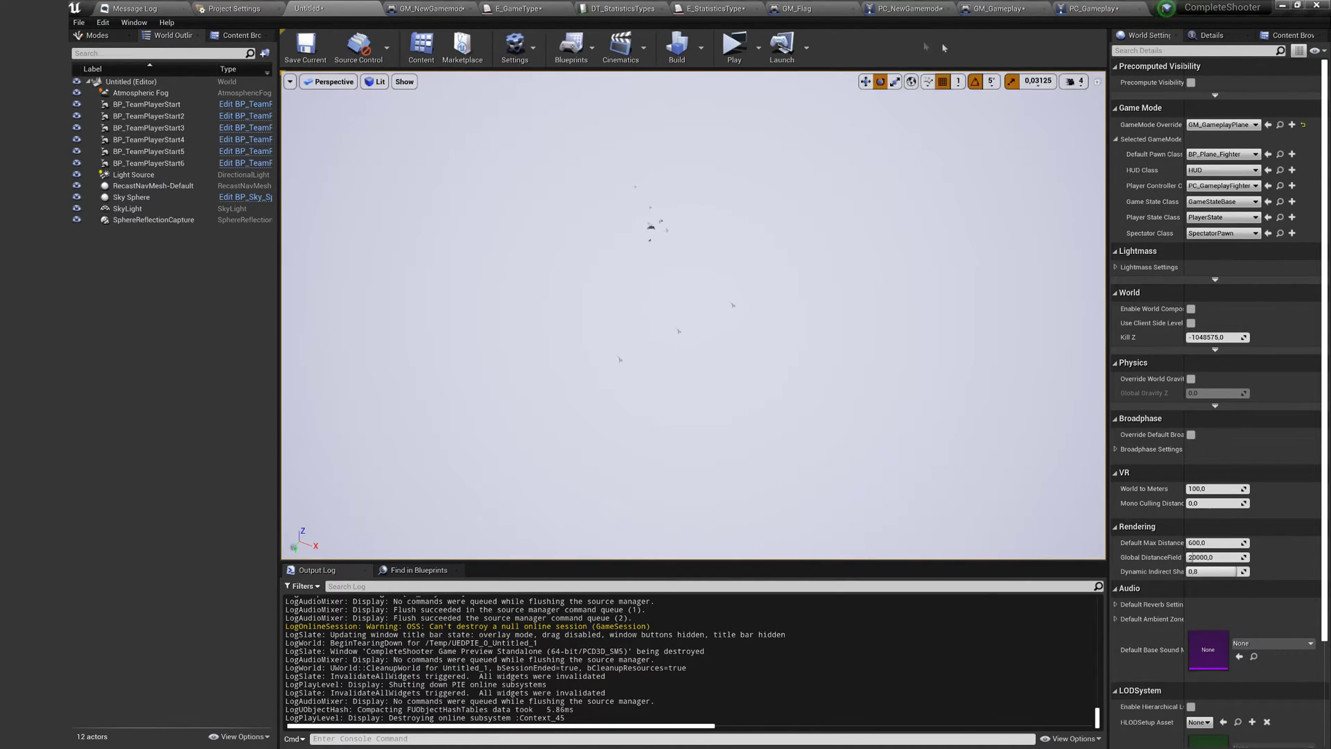
# Open the L_Menu level, saving the modified assets but discarding the untitled test level
pyautogui.click(237, 36)
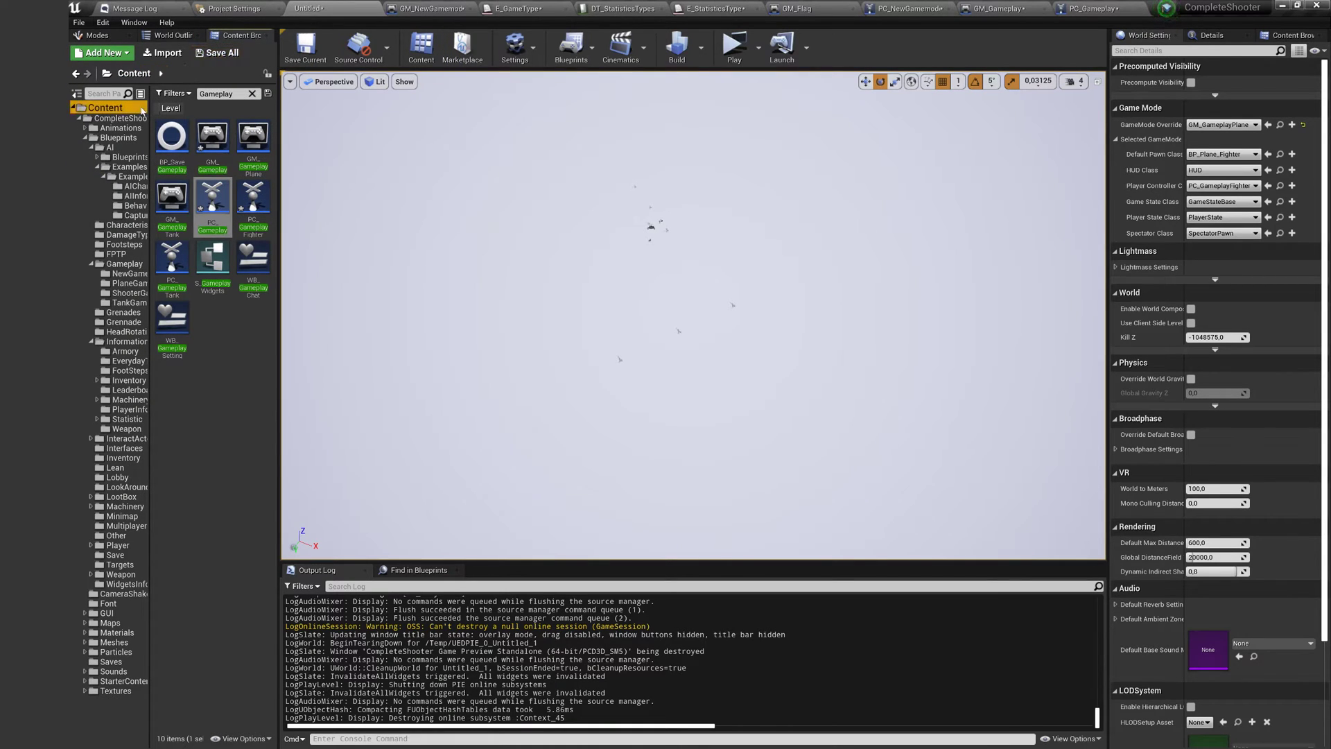
pyautogui.click(252, 94)
pyautogui.click(170, 109)
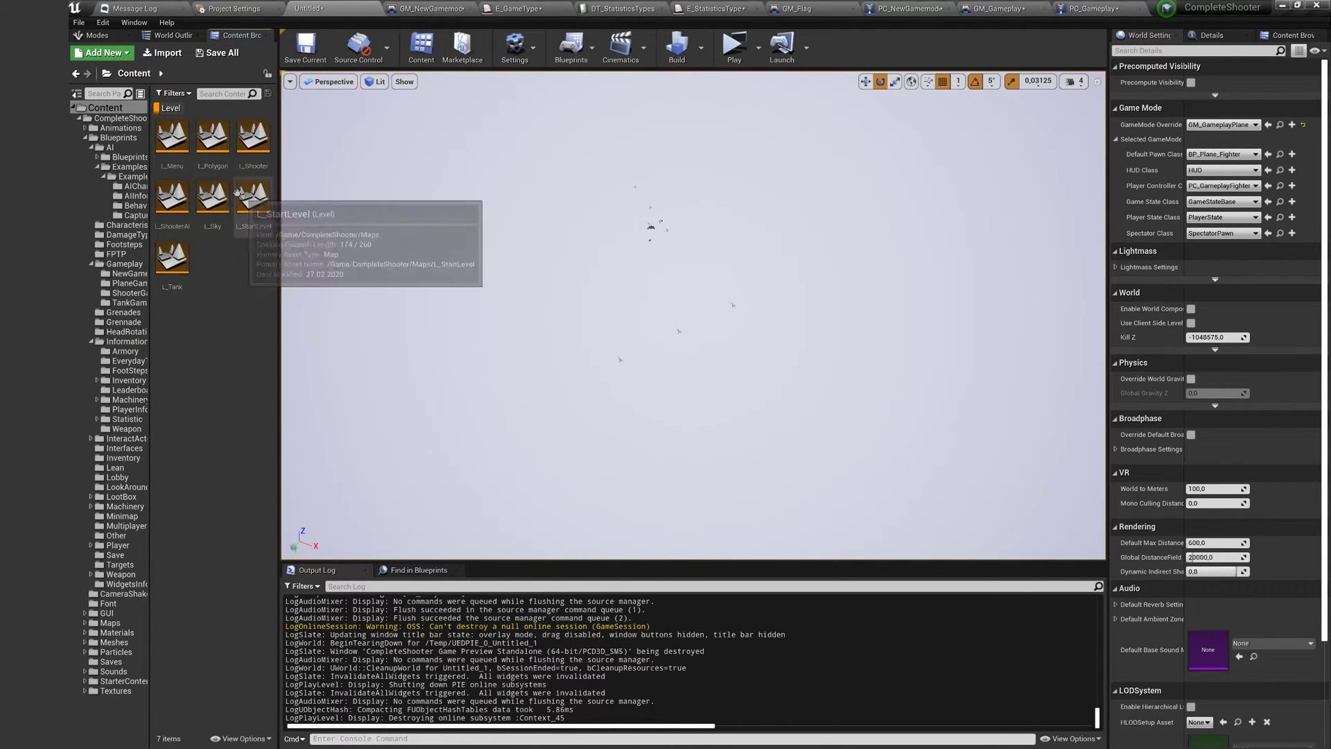
pyautogui.doubleClick(172, 136)
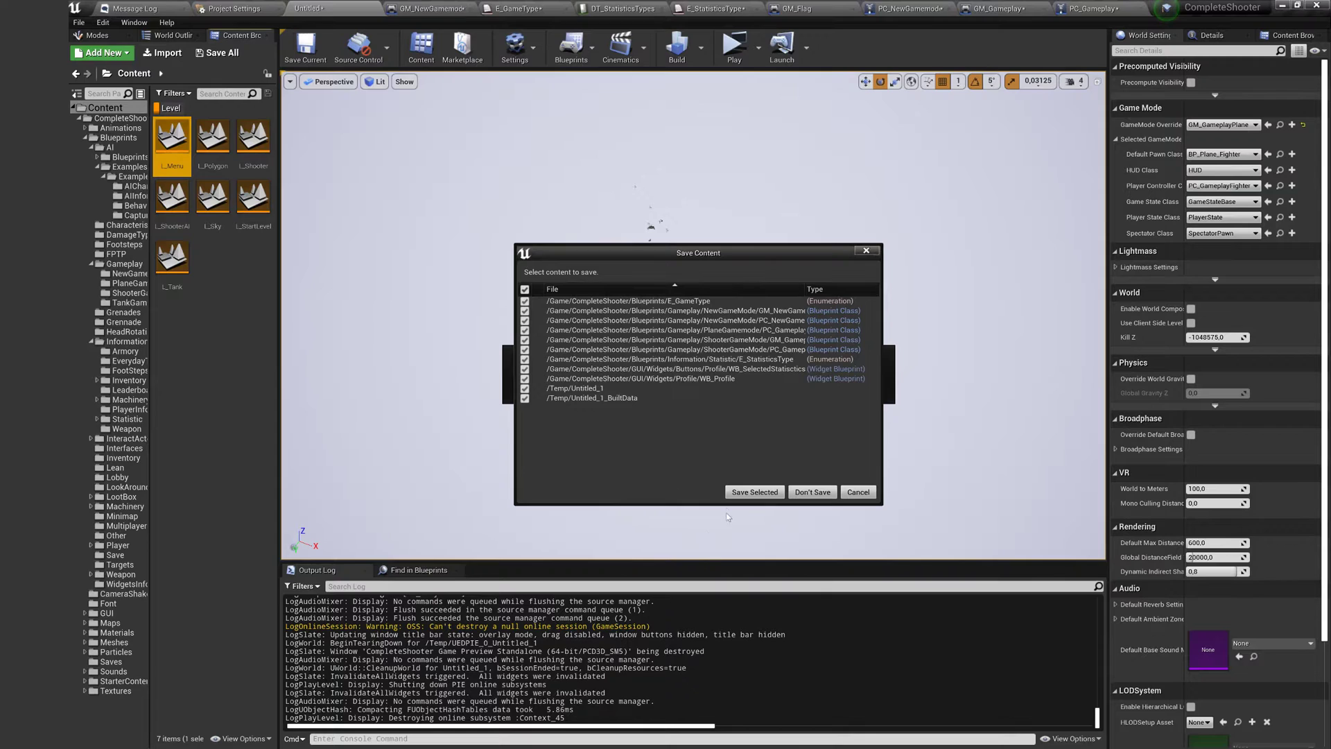
pyautogui.click(754, 492)
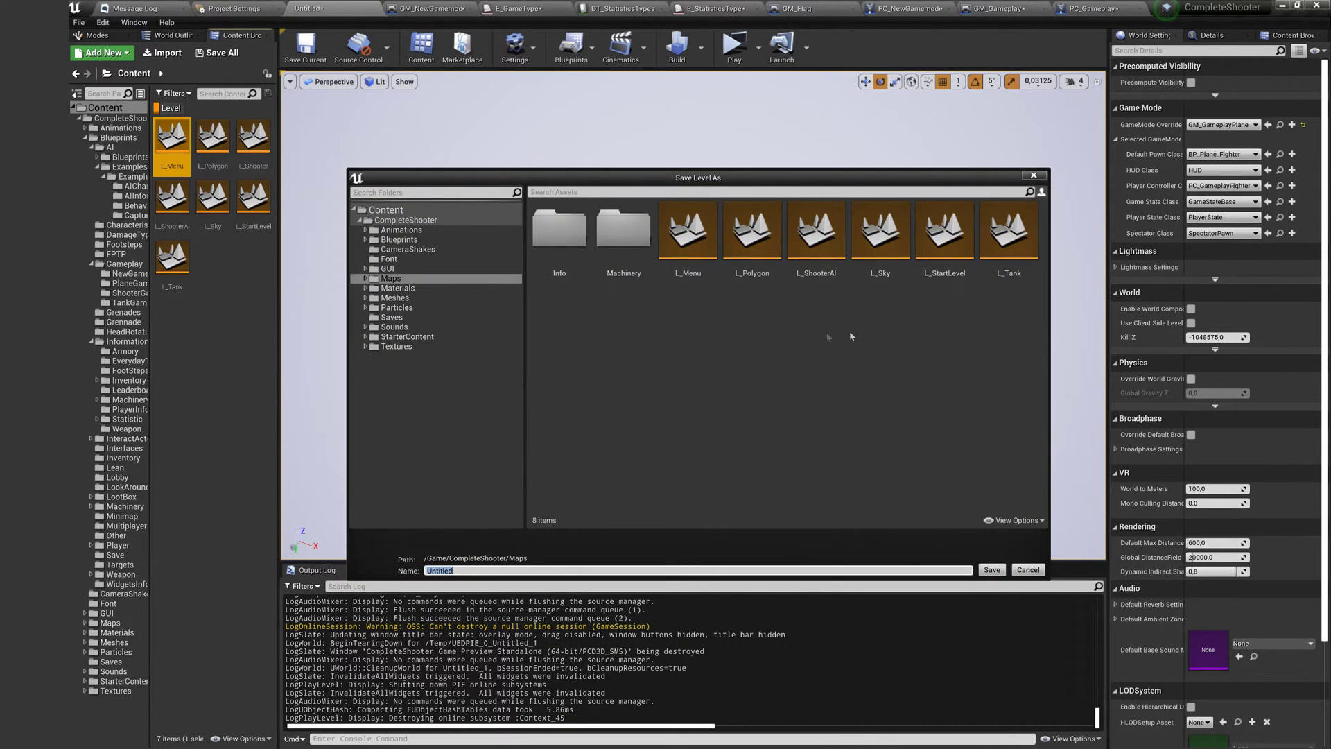
pyautogui.click(1002, 567)
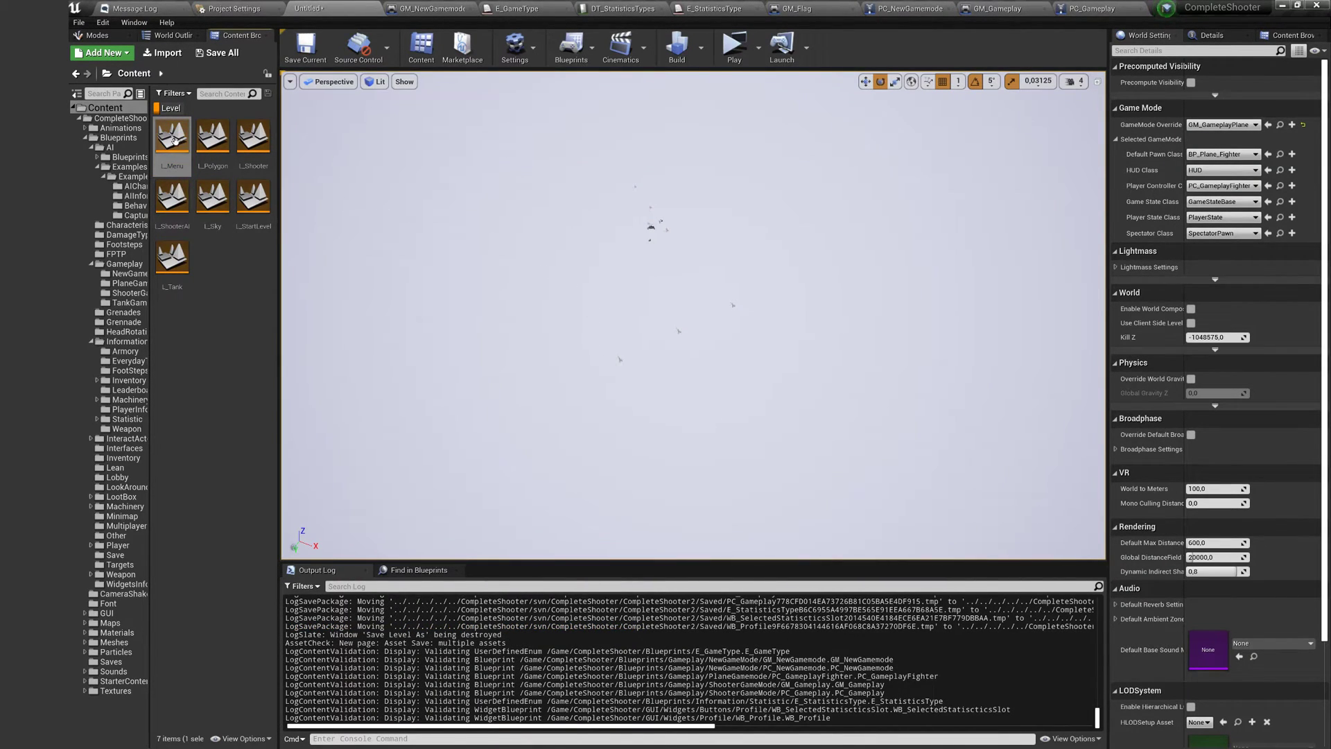
pyautogui.doubleClick(174, 140)
pyautogui.click(804, 490)
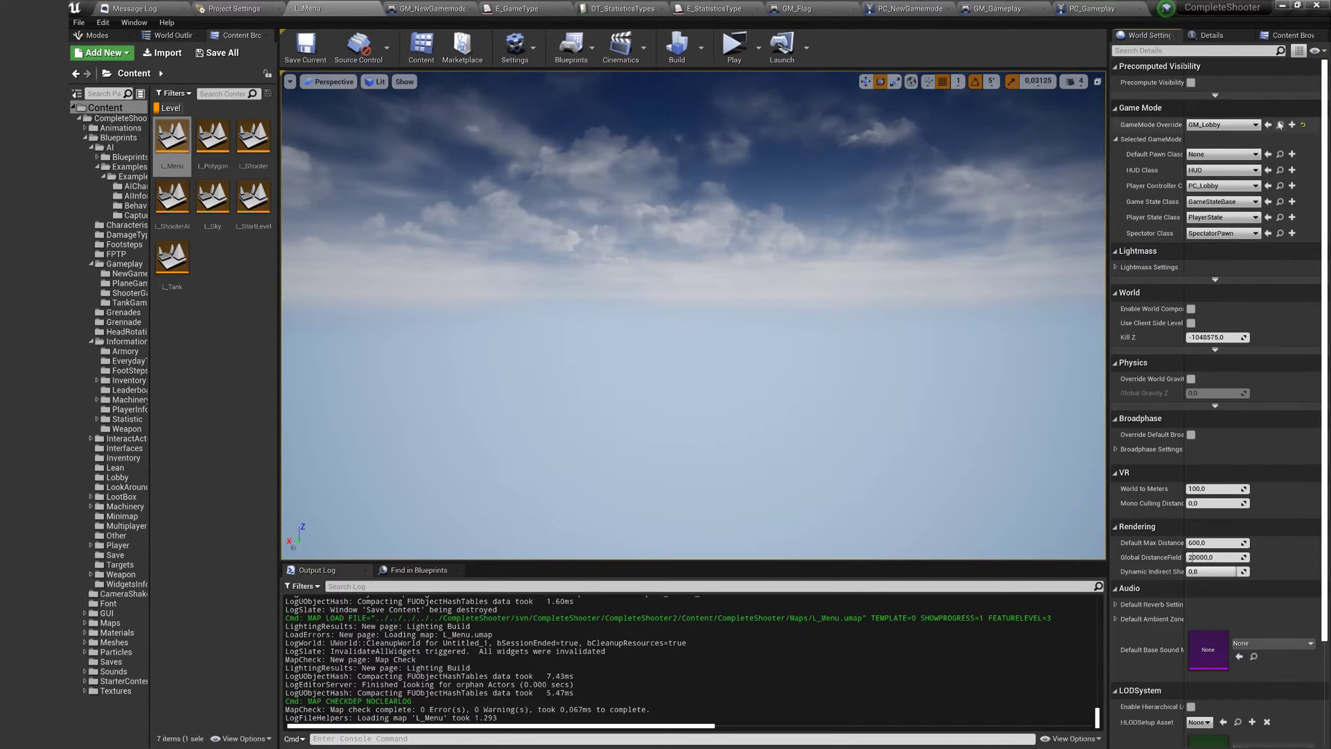
# Open the GM_Lobby blueprint's event graph and examine the LounchTheGame event and the map path in its Append node
pyautogui.click(1281, 124)
pyautogui.doubleClick(171, 141)
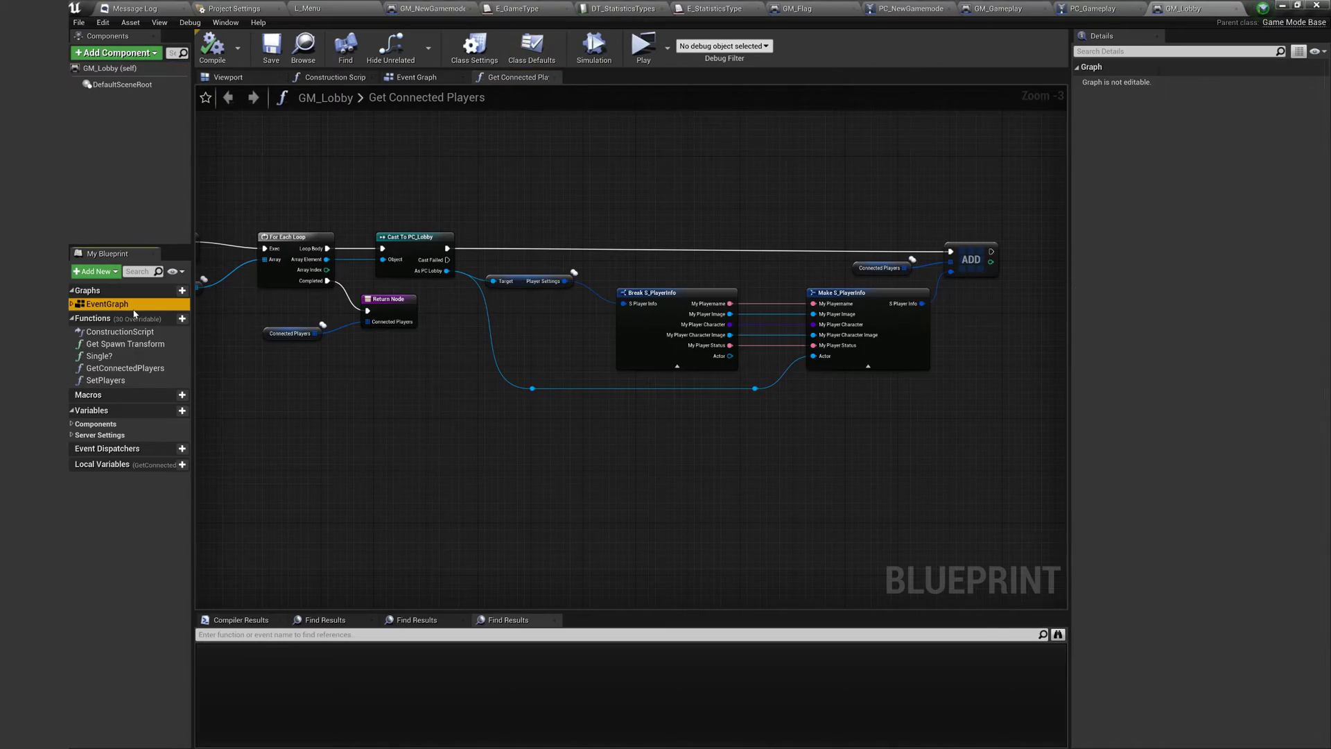
pyautogui.doubleClick(106, 303)
pyautogui.scroll(3, 345, 307)
pyautogui.moveTo(344, 307); pyautogui.dragTo(412, 353, button='right')
pyautogui.scroll(1, 398, 302)
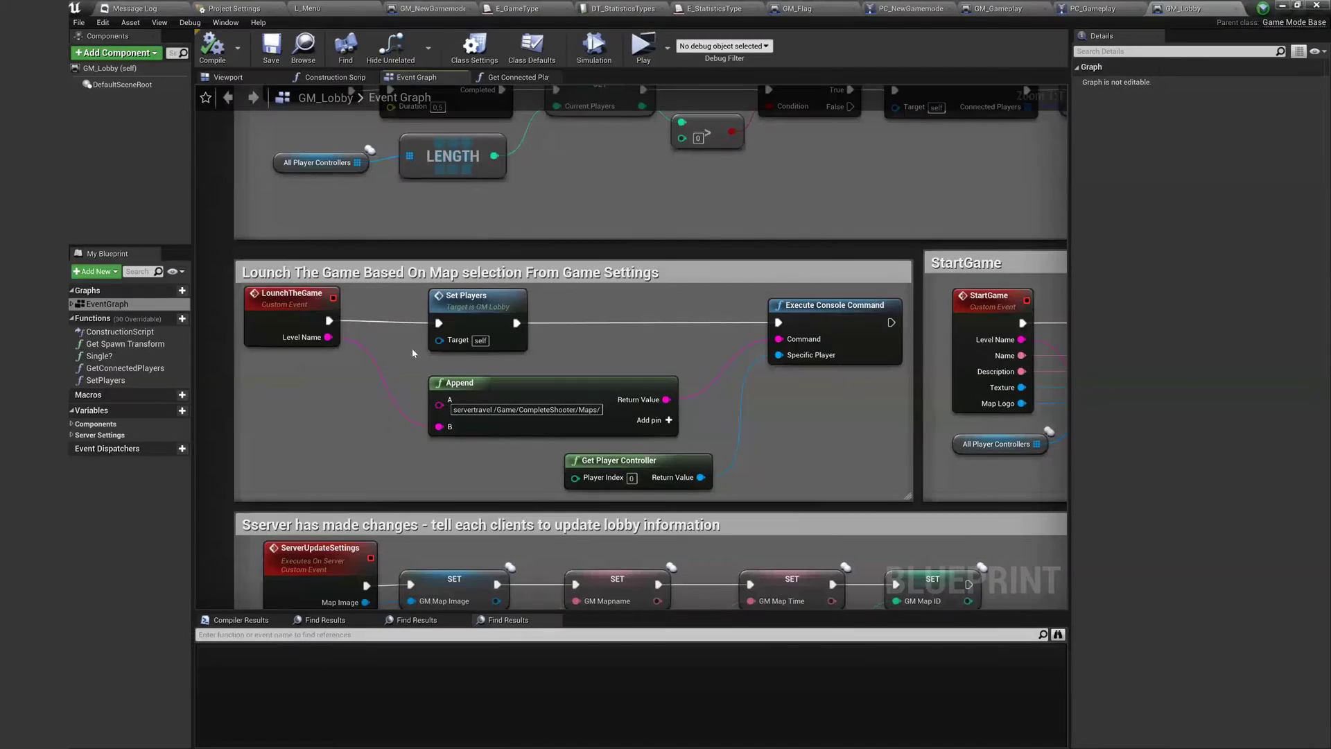
pyautogui.moveTo(223, 261); pyautogui.dragTo(737, 444)
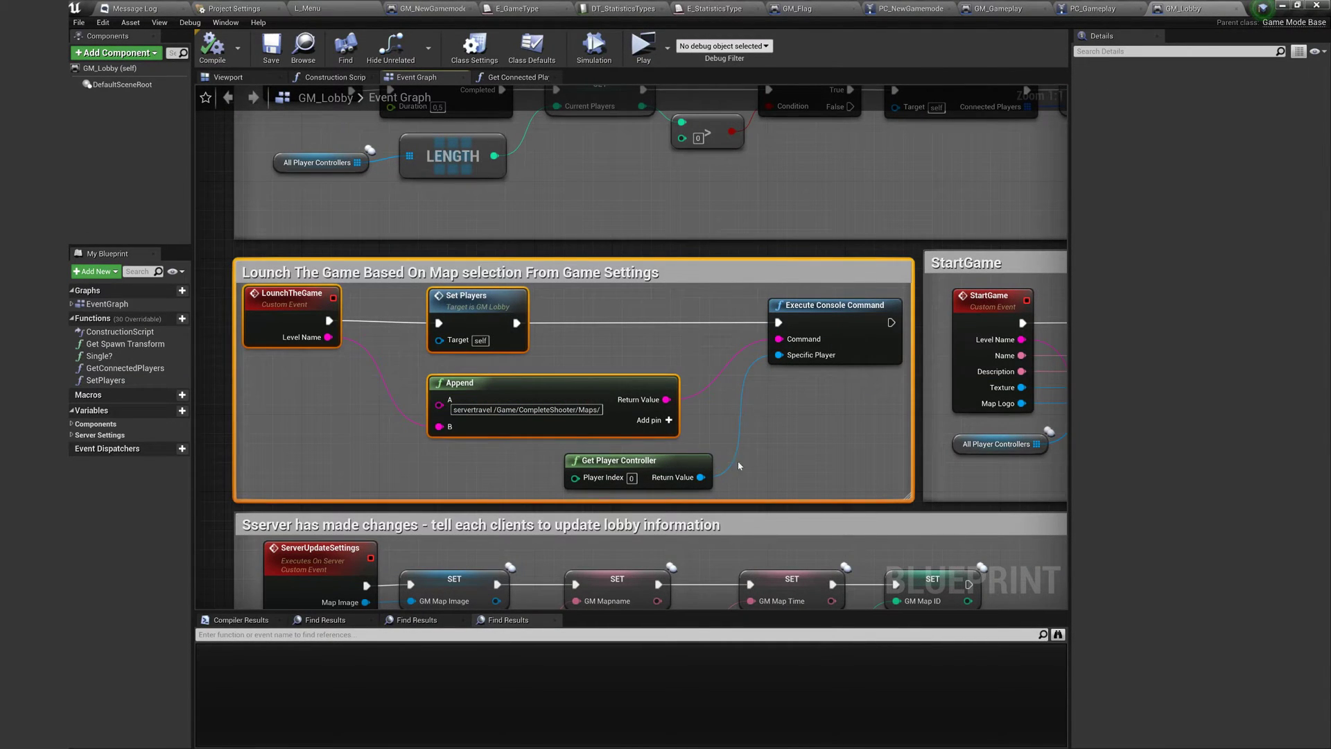
pyautogui.click(833, 483)
pyautogui.scroll(1, 516, 399)
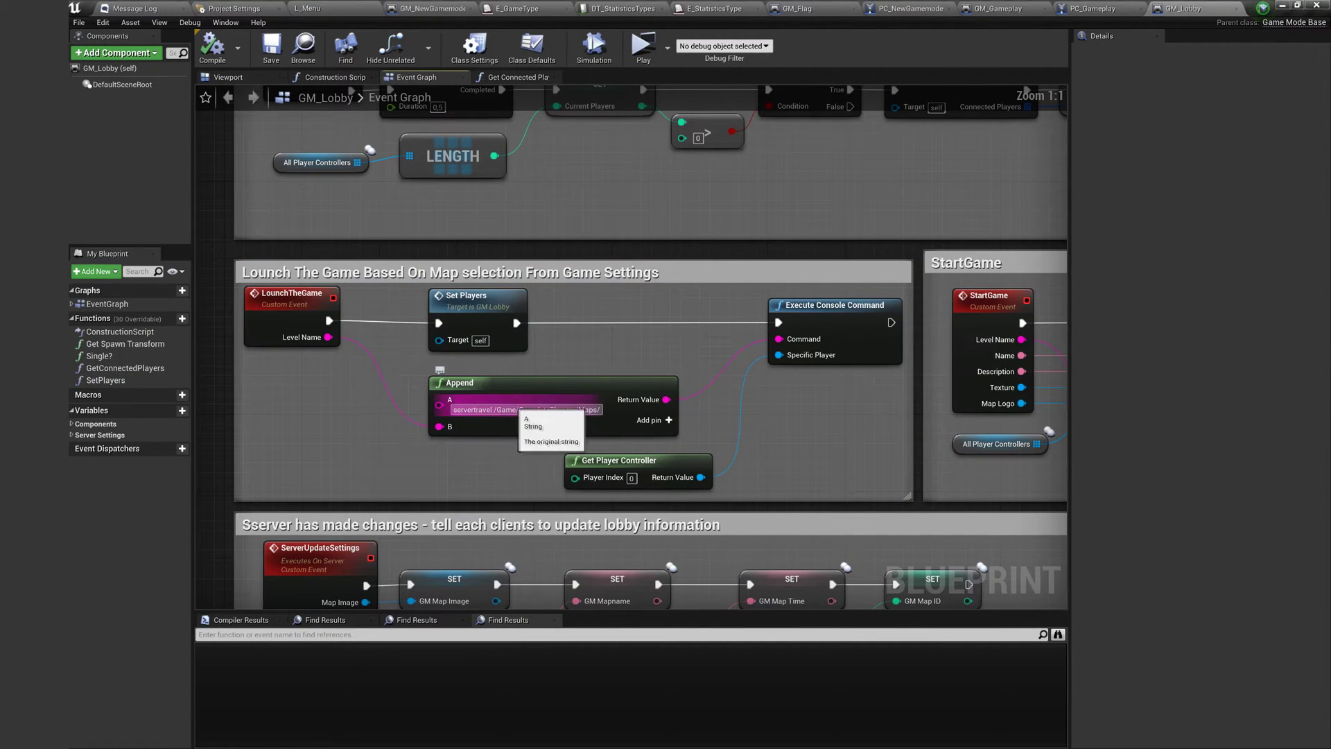
pyautogui.click(600, 409)
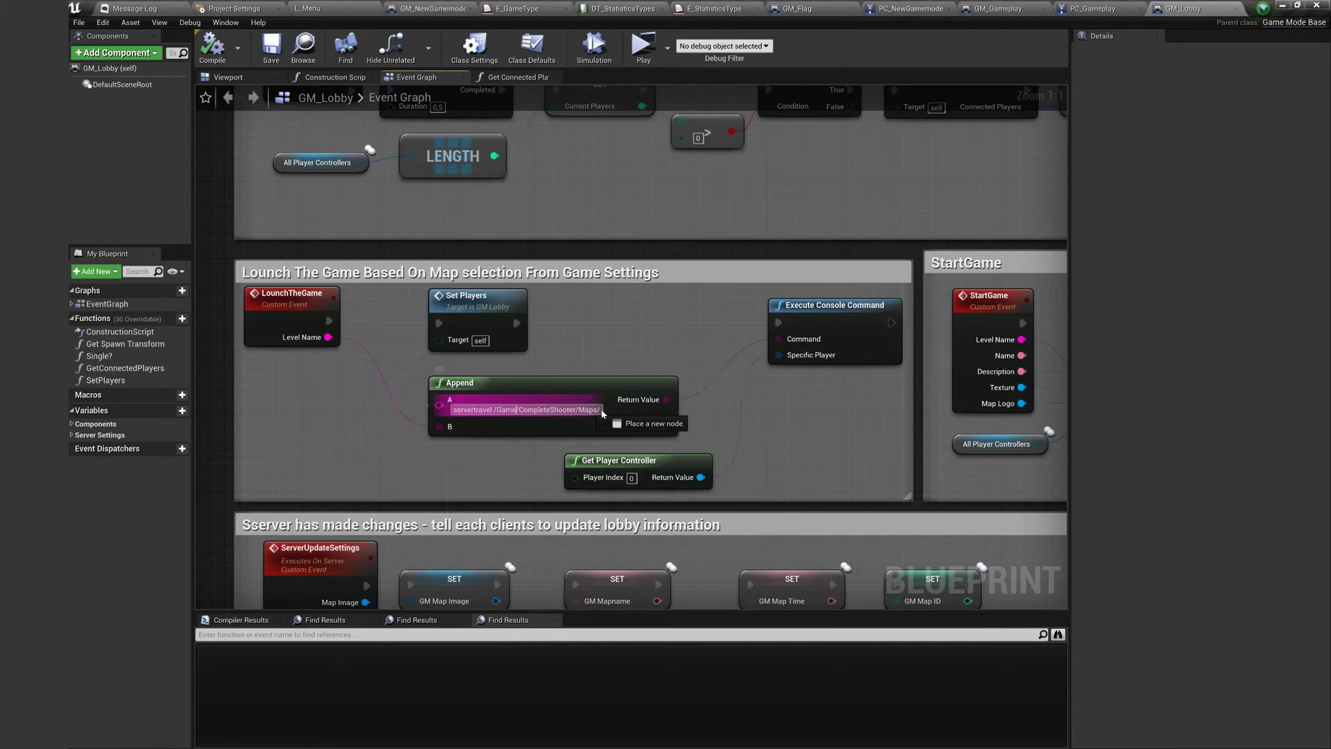
pyautogui.moveTo(598, 410); pyautogui.dragTo(493, 409)
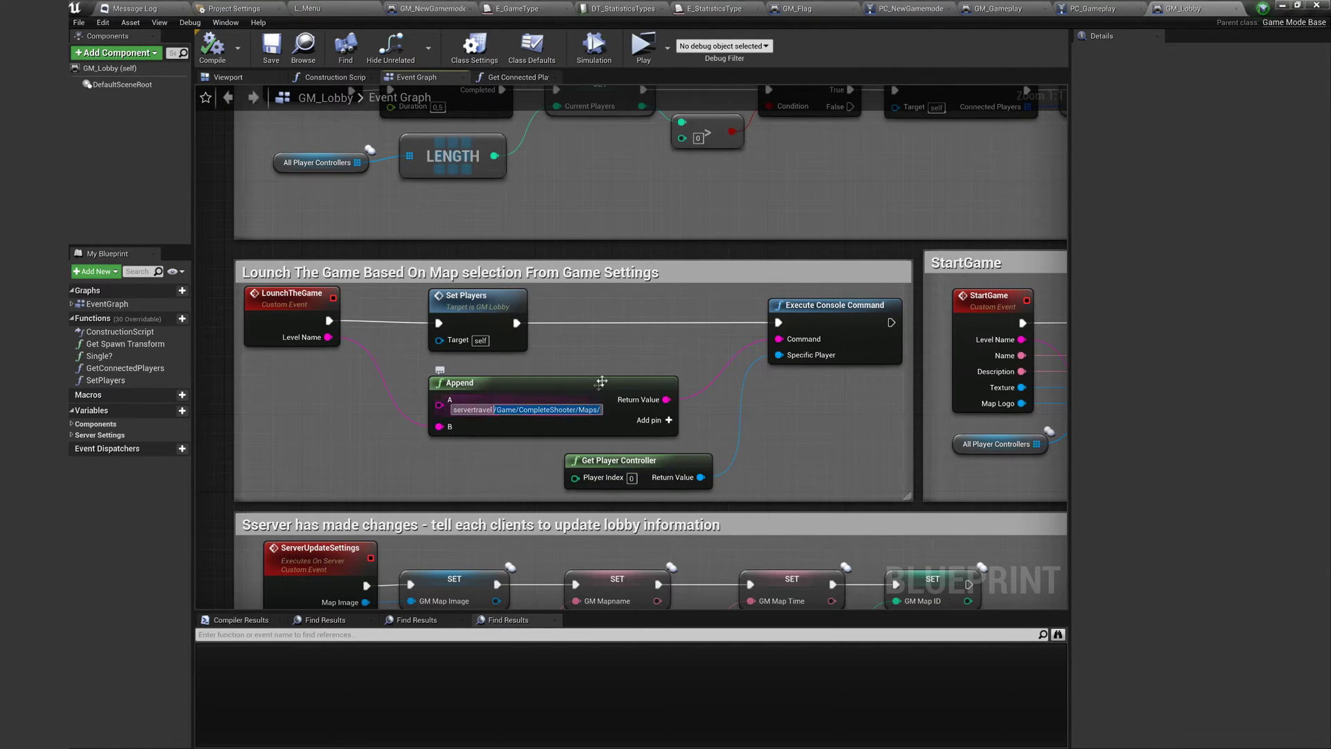
# Search the whole project content for the play widget and open WB_PlayWidget
pyautogui.click(301, 8)
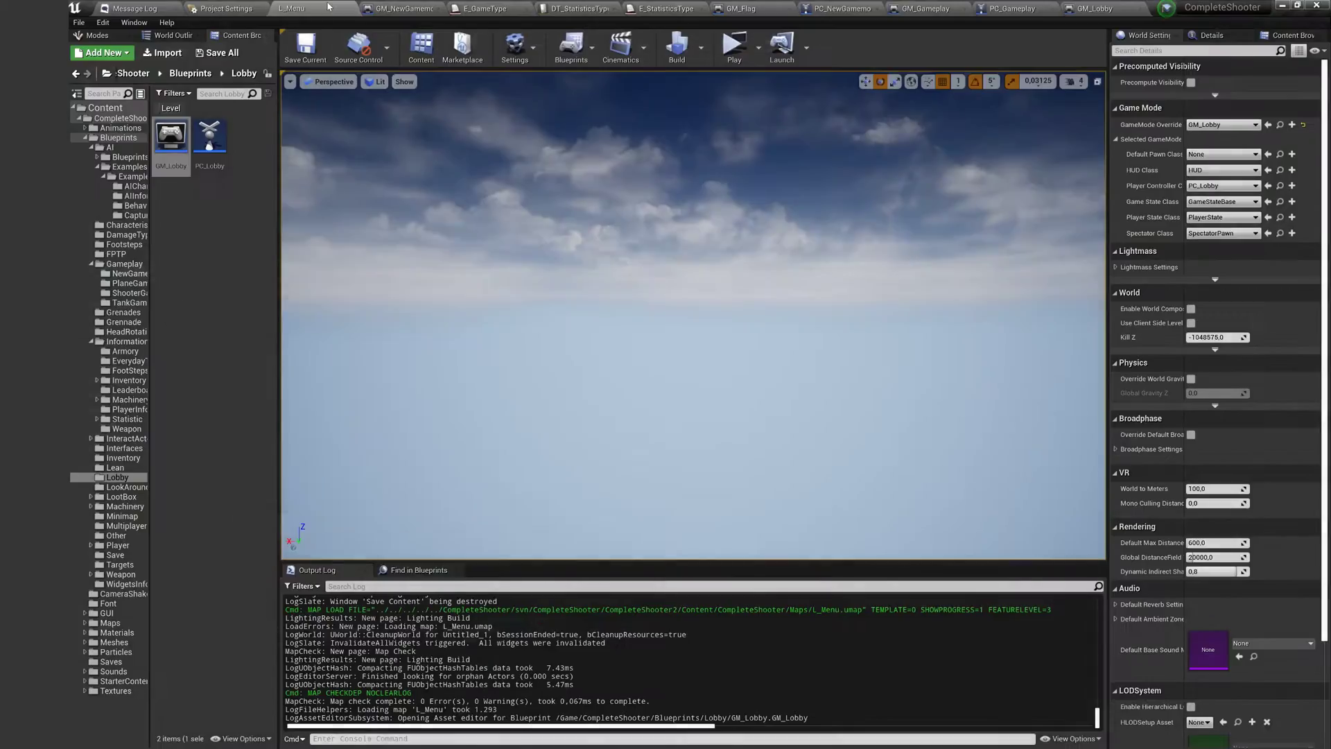
pyautogui.click(116, 111)
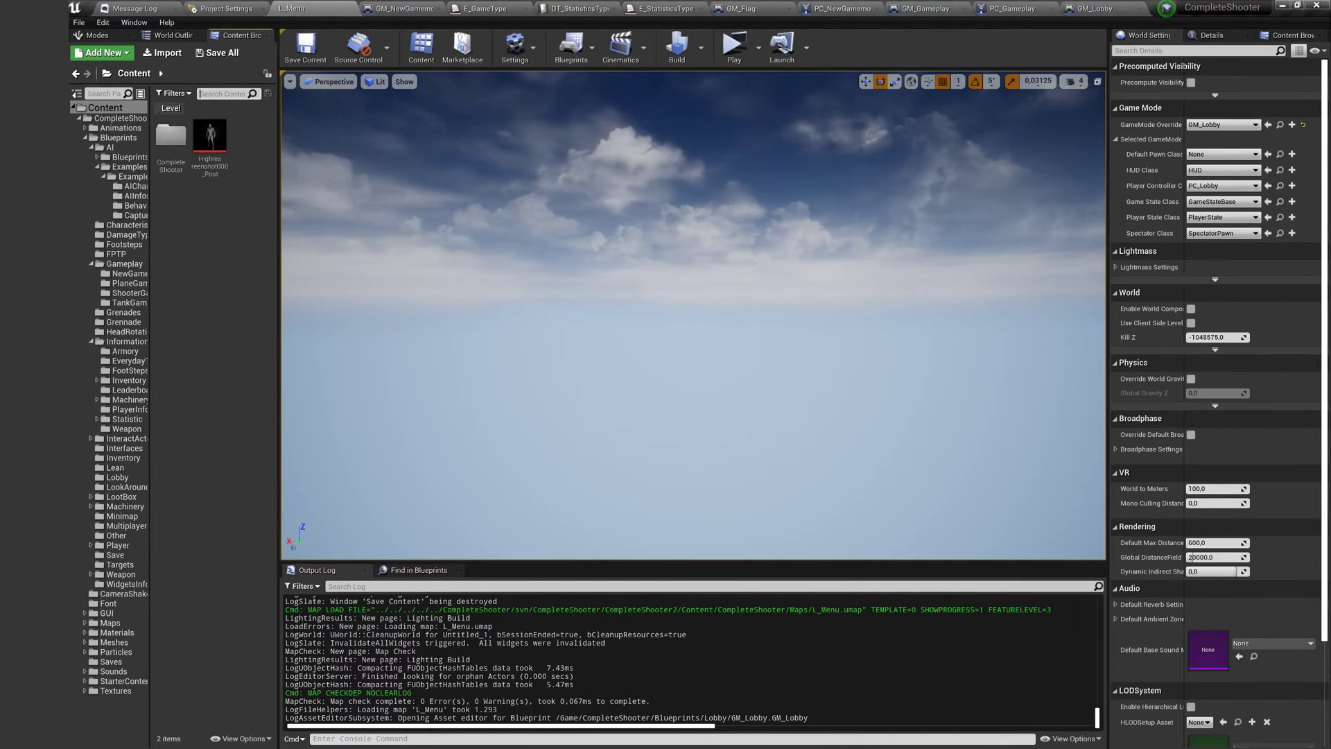
pyautogui.write('PL')
pyautogui.write('ayWi')
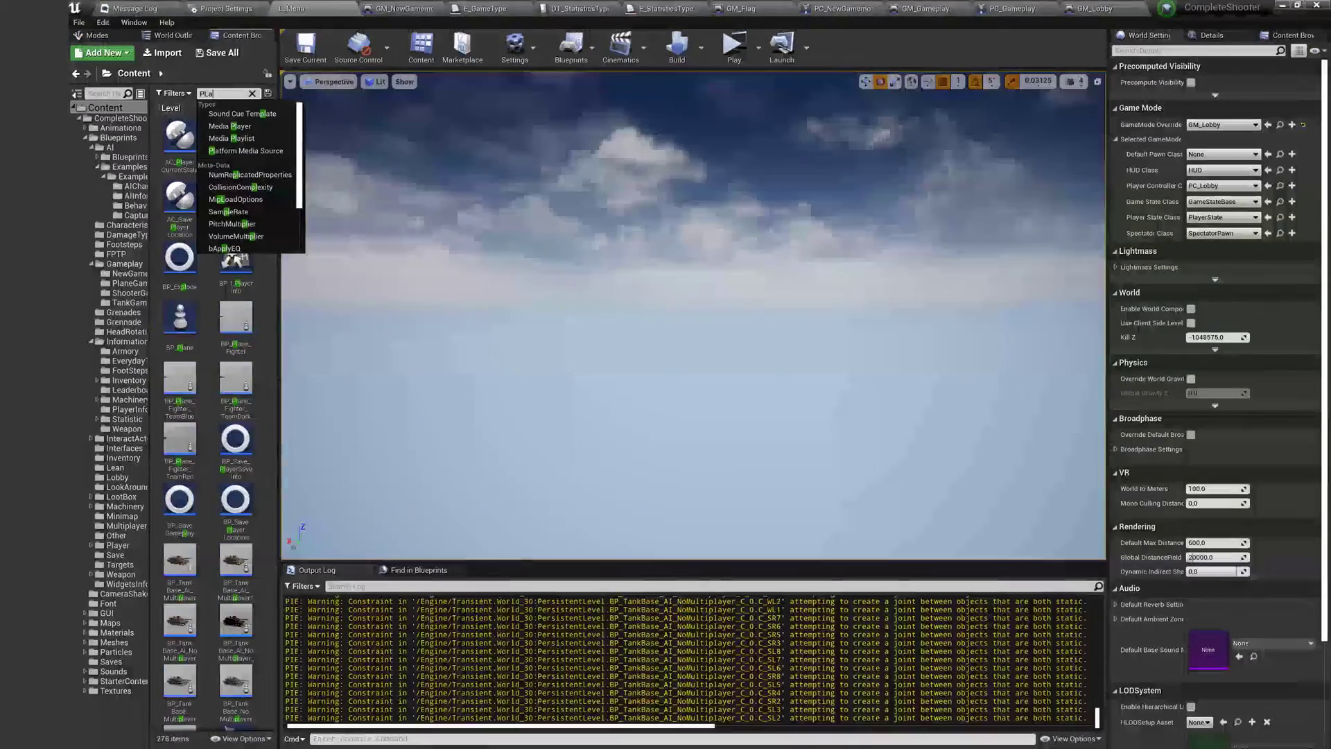
pyautogui.doubleClick(210, 136)
# Open the nested PlayMenu widget, WB_PlayMenu, for editing
pyautogui.scroll(-2, 537, 277)
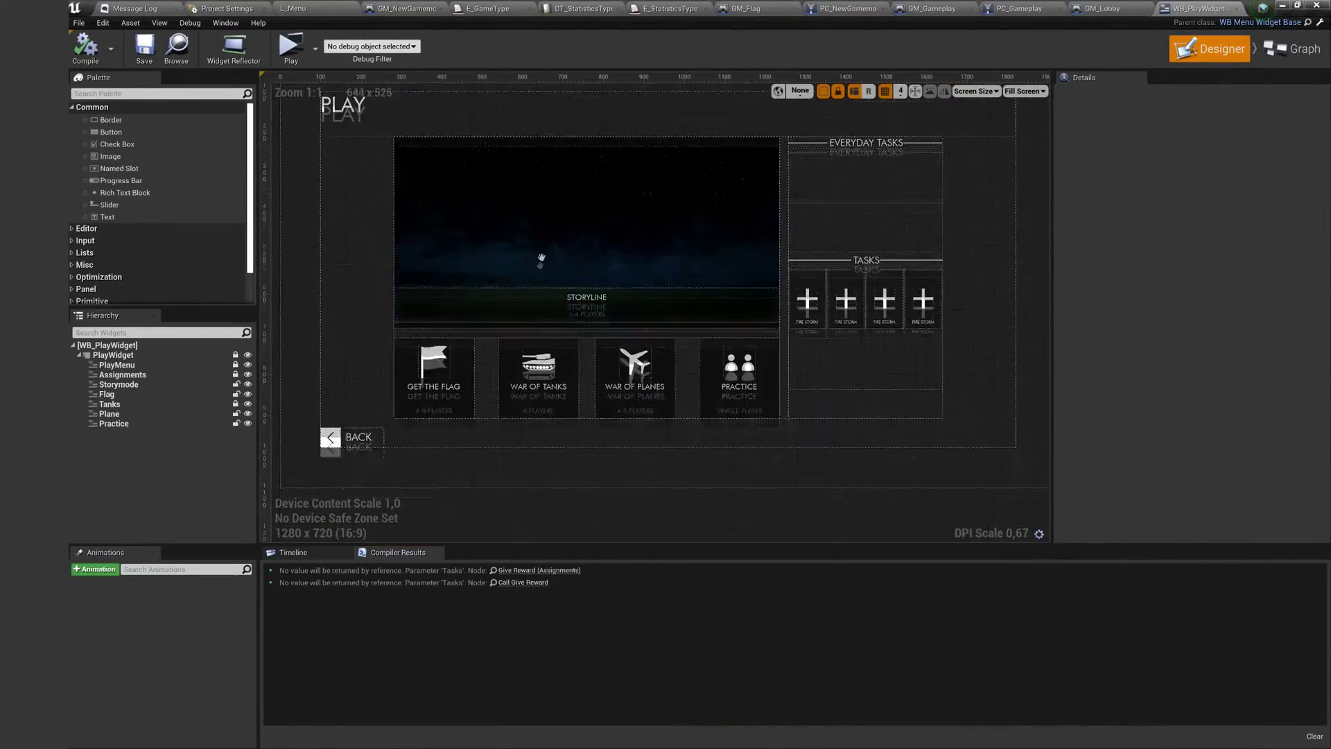
pyautogui.click(115, 405)
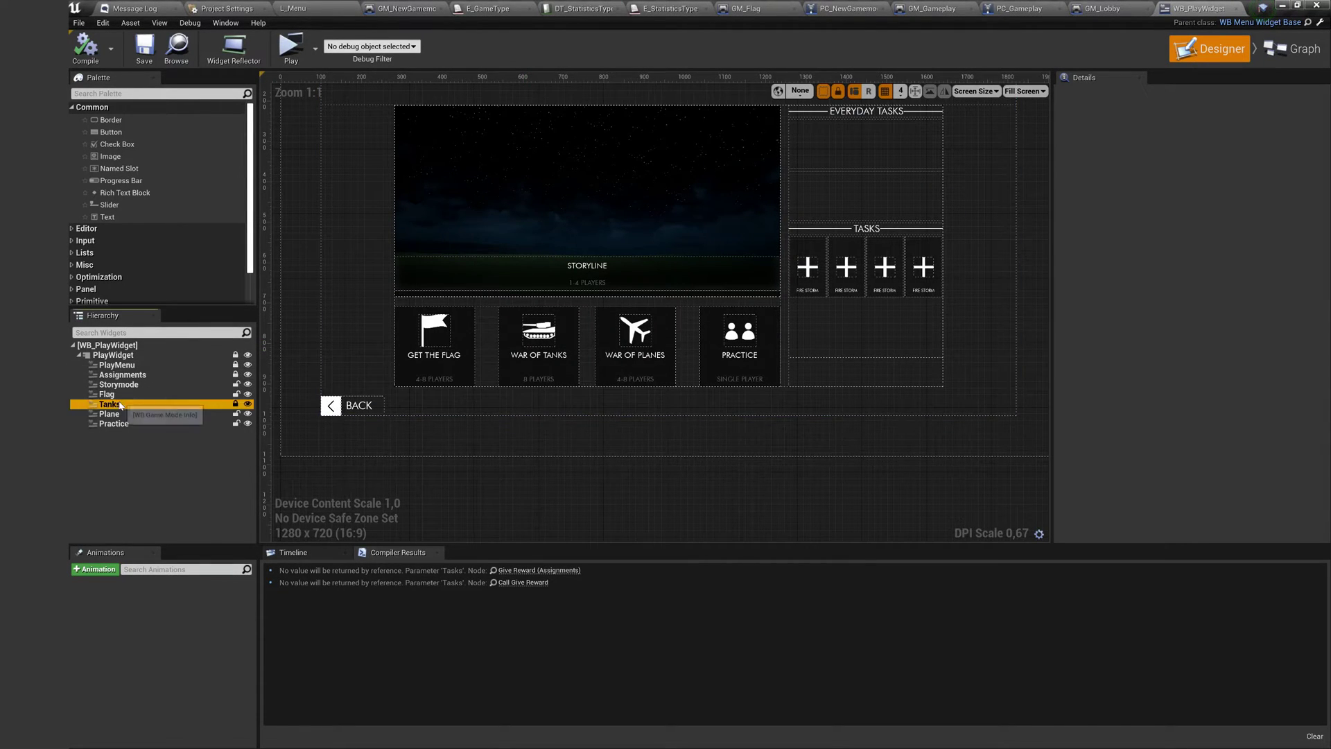
pyautogui.click(111, 368)
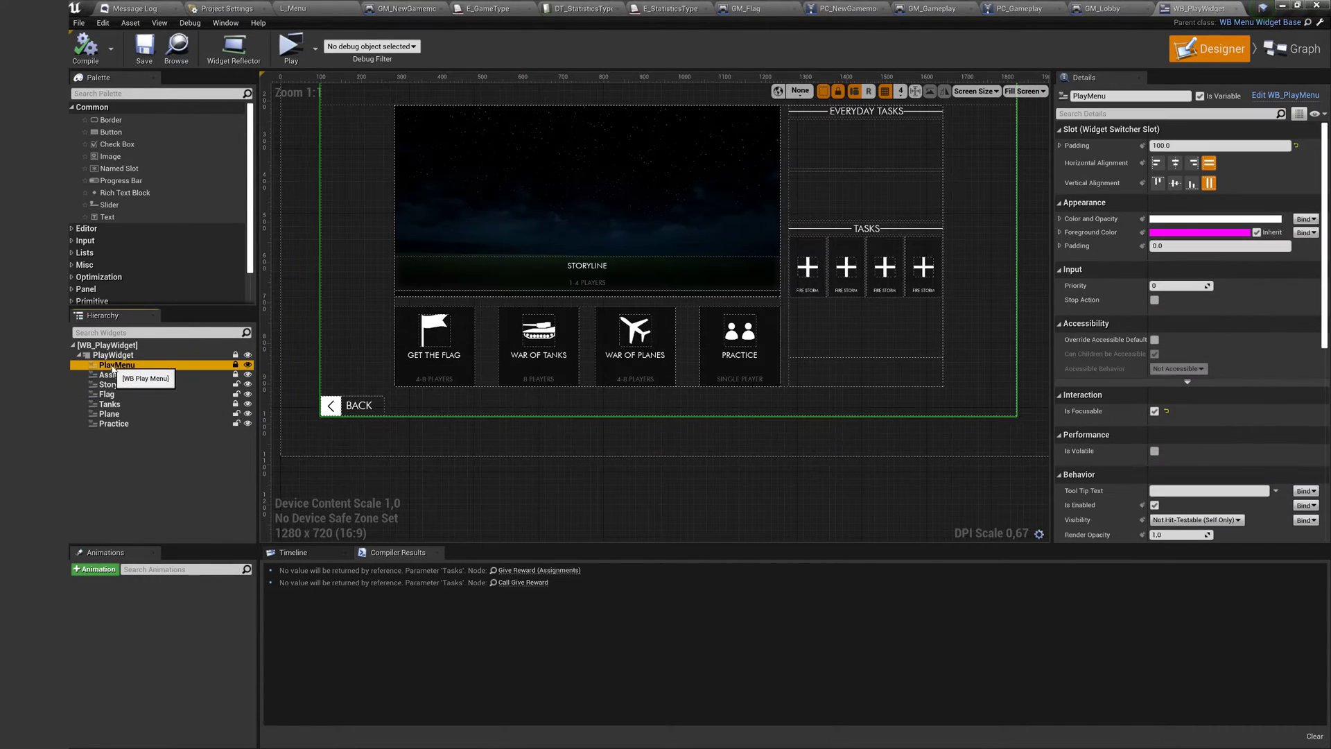
pyautogui.click(1293, 97)
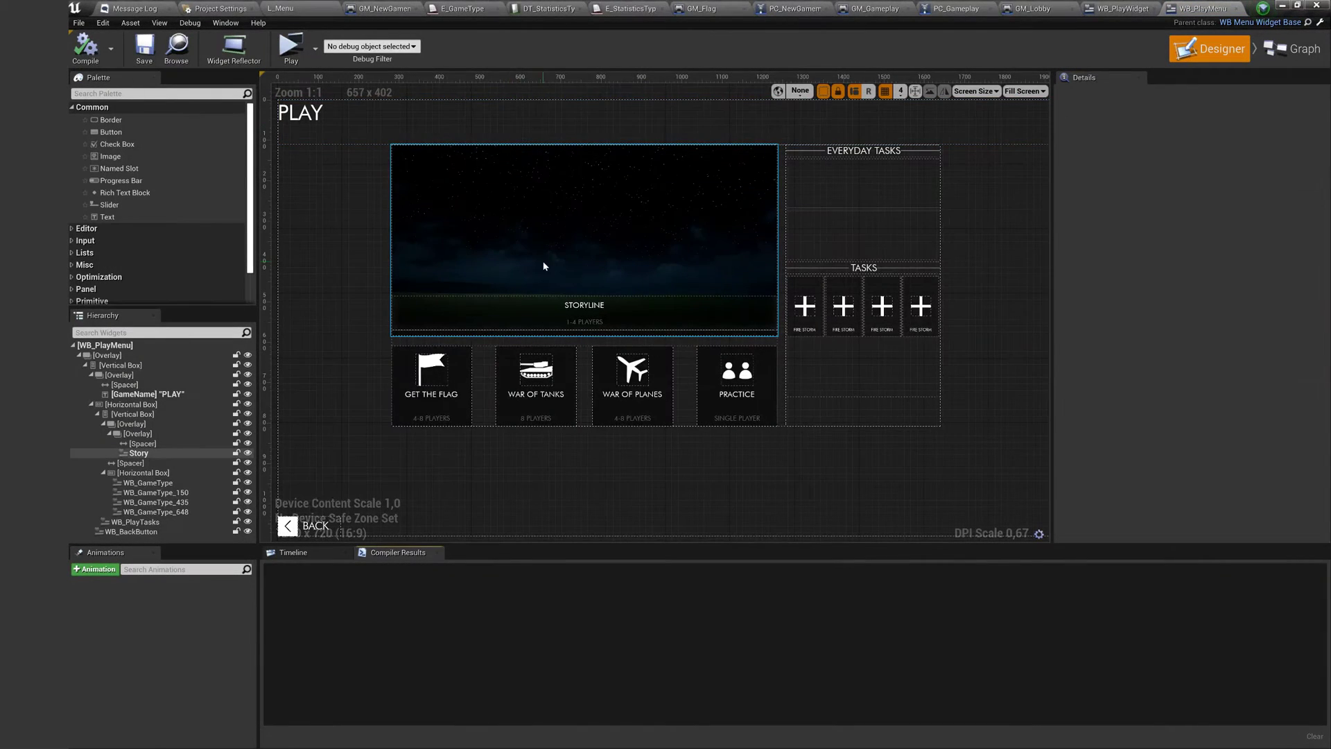
# Add a WB Game Type widget after the Practice tile in the row of game modes
pyautogui.scroll(-1, 476, 324)
pyautogui.scroll(4, 457, 340)
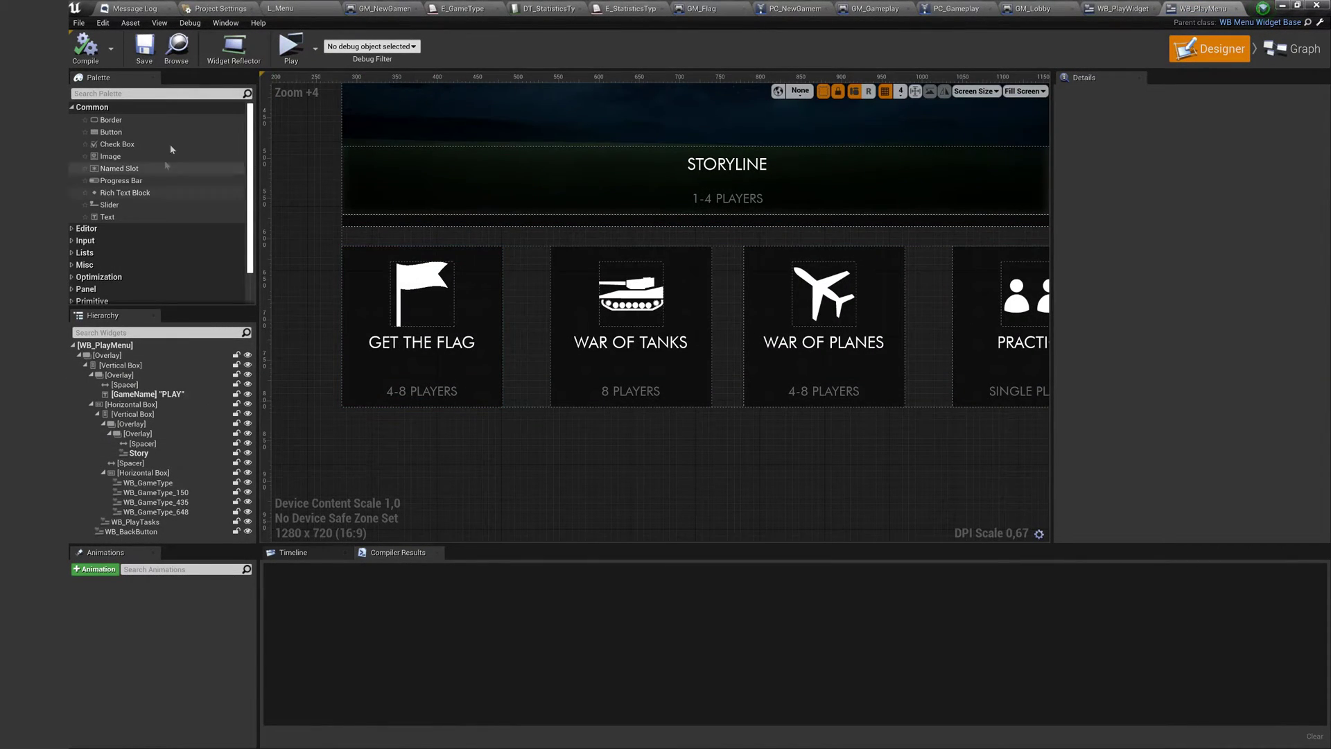
pyautogui.click(156, 93)
pyautogui.write('Ga')
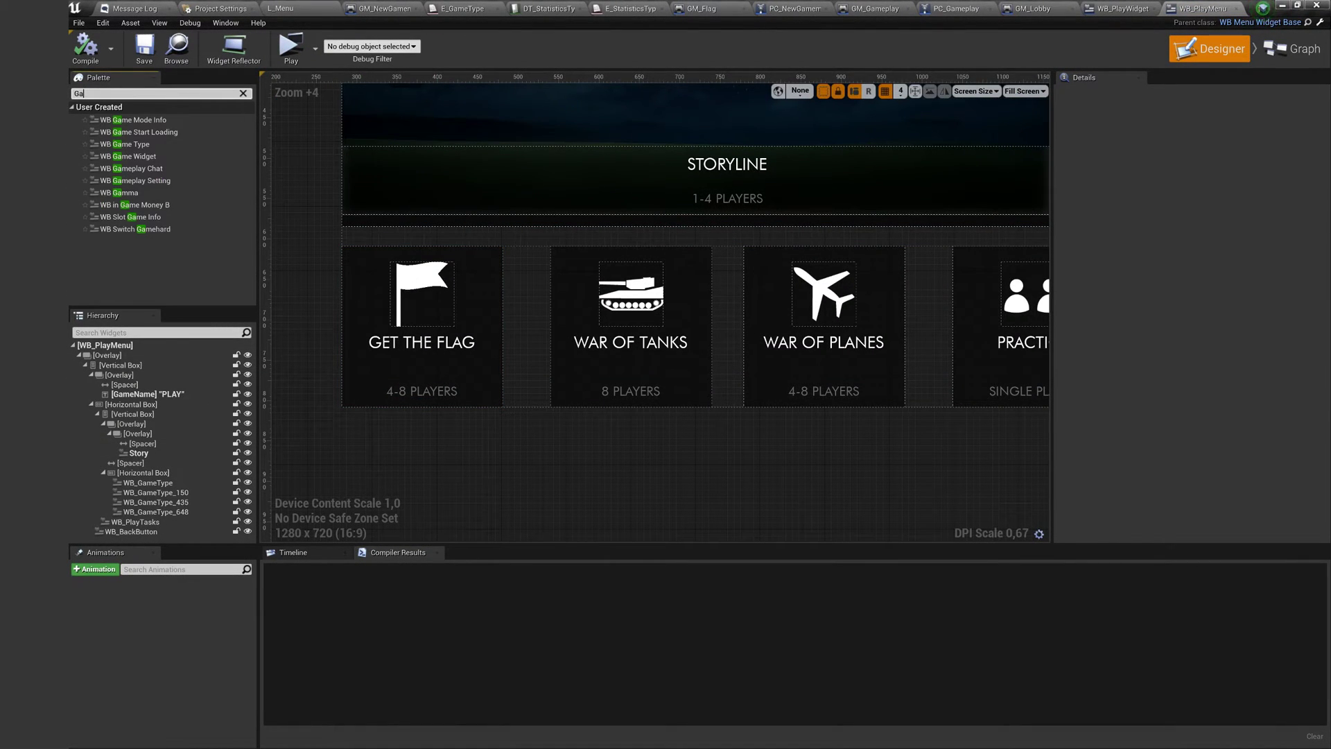
pyautogui.moveTo(146, 151); pyautogui.dragTo(894, 332)
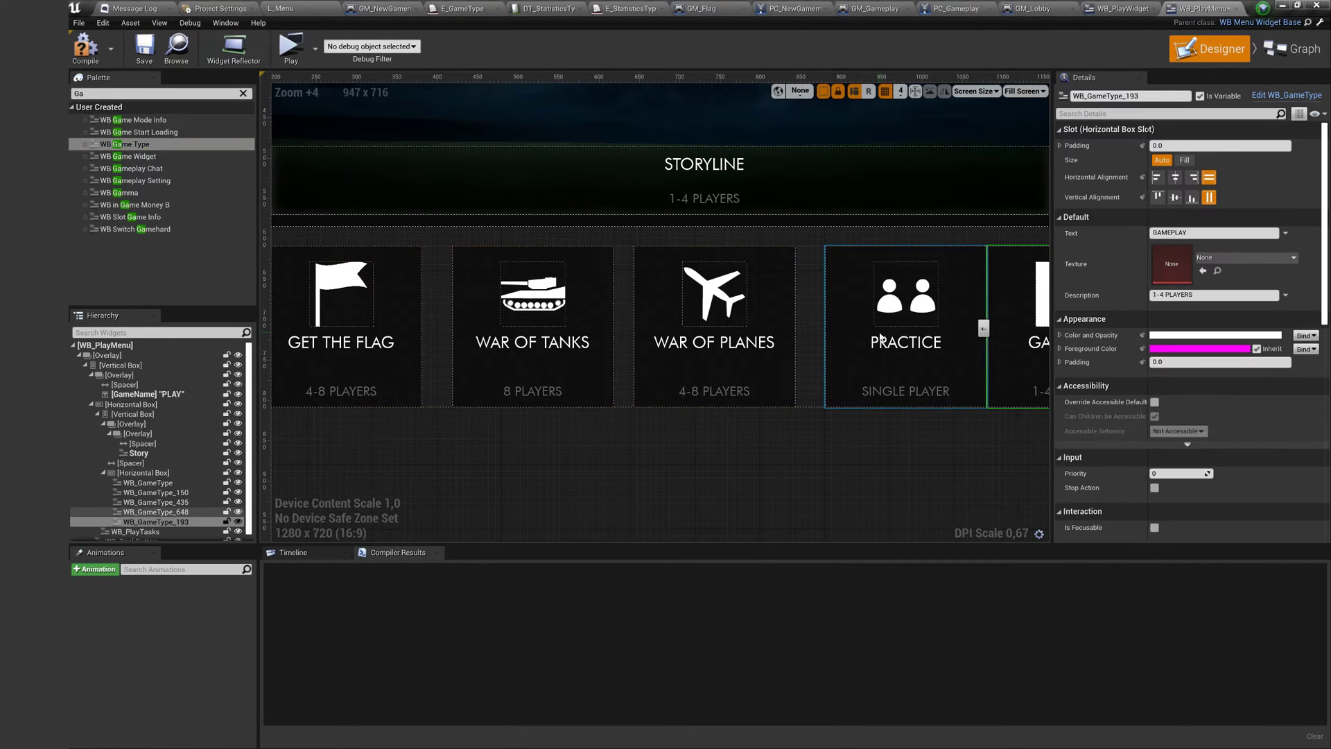
# Set the new tile's size to Fill with right horizontal alignment, and the Practice tile's horizontal alignment to Fill
pyautogui.click(813, 321)
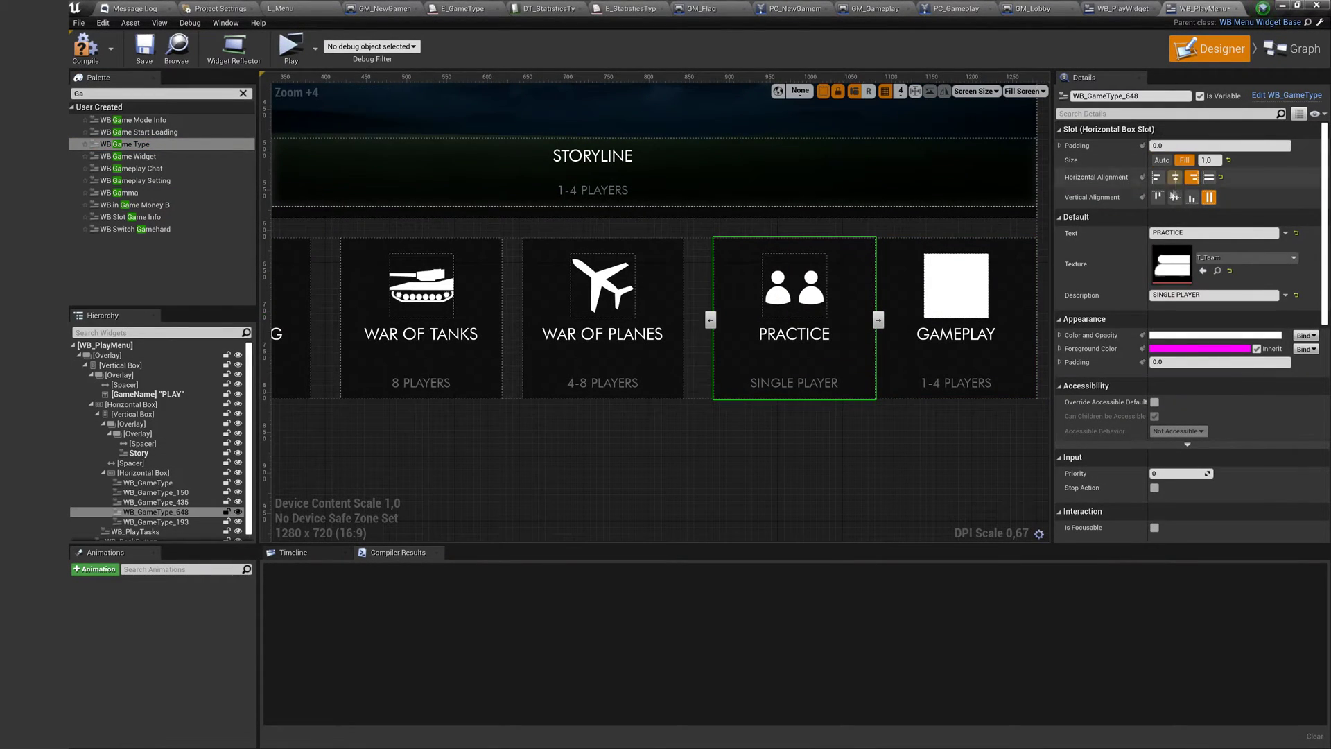
pyautogui.click(1016, 247)
pyautogui.click(1184, 159)
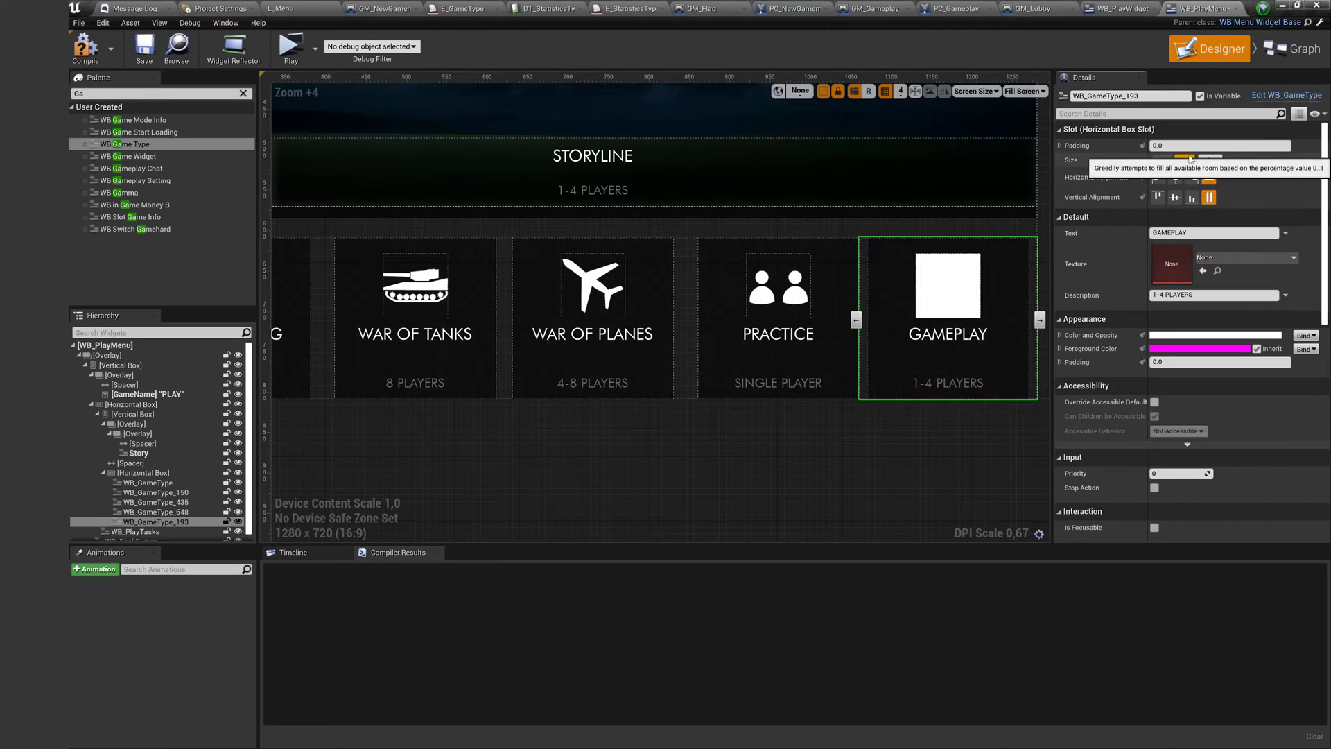
pyautogui.click(709, 321)
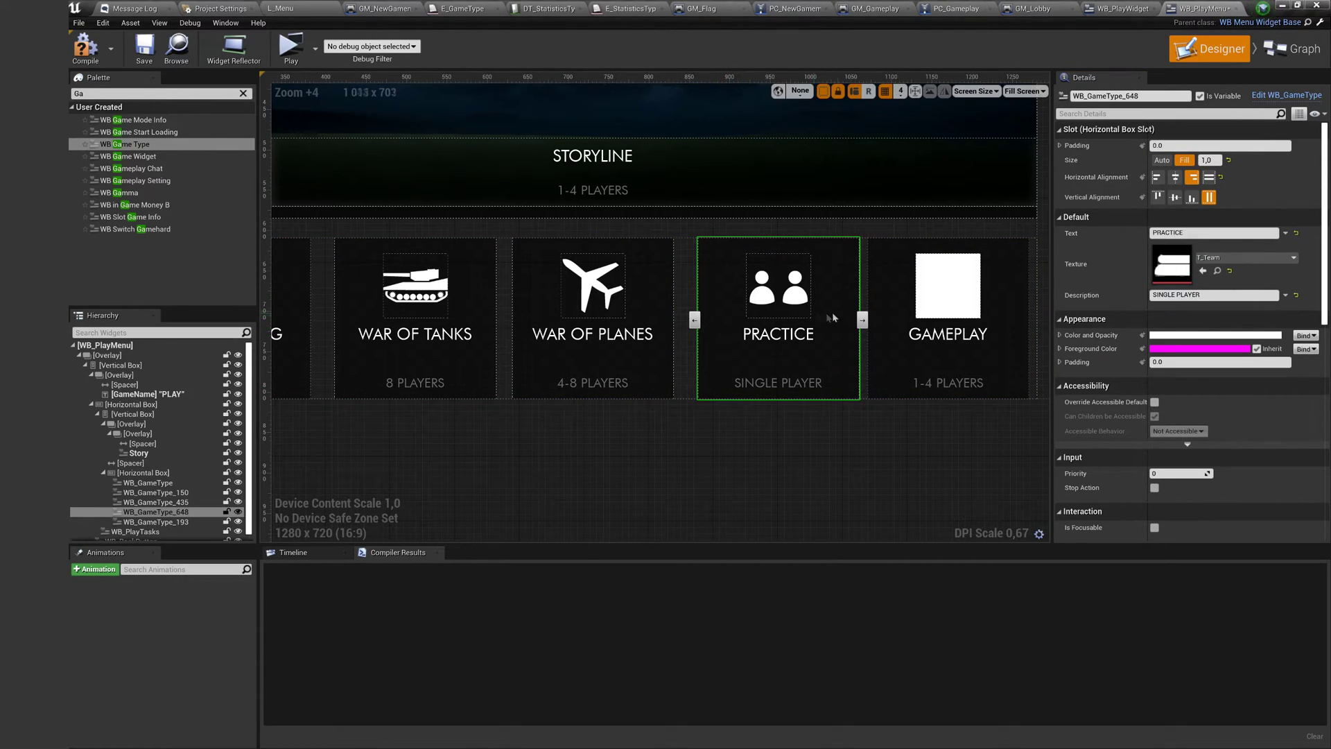
pyautogui.click(1208, 177)
pyautogui.click(989, 255)
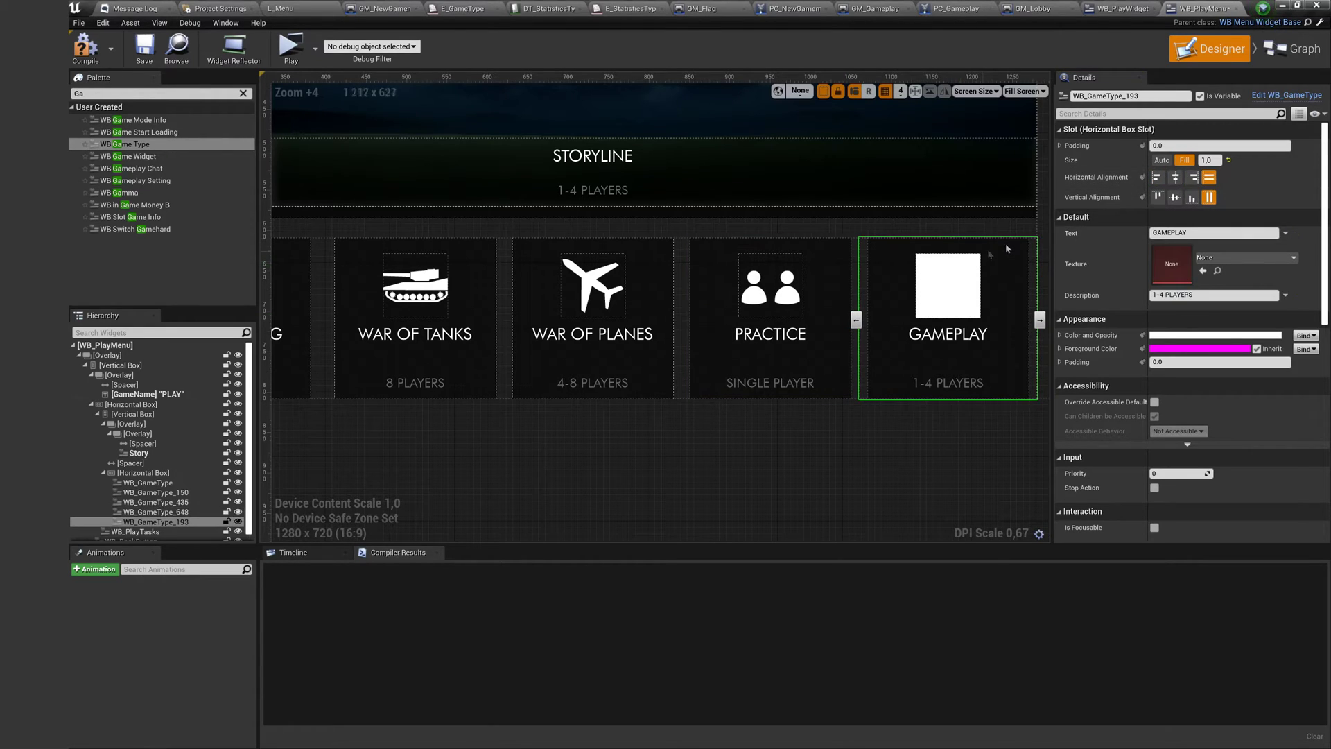
pyautogui.click(1192, 178)
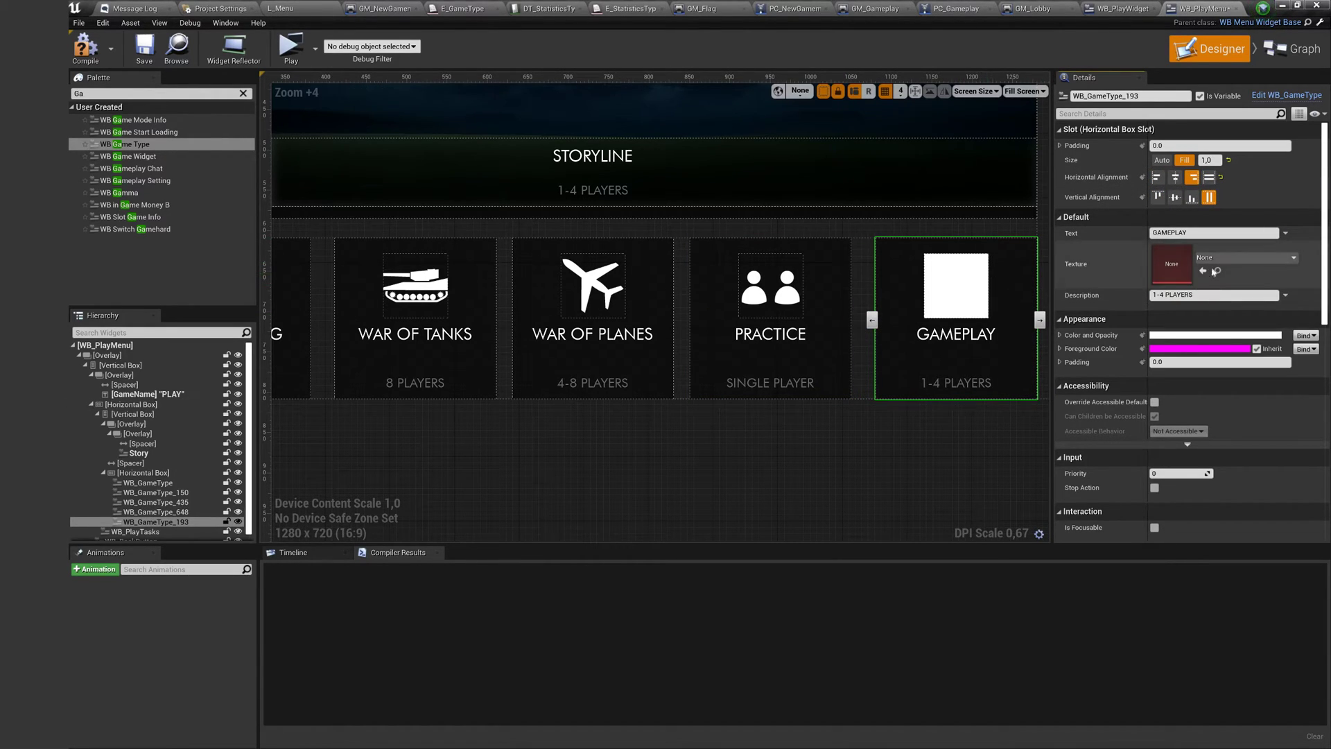
# Give the new tile the T_Aim texture, the text NEW GM and the description 1-15 PLAYERS
pyautogui.click(1245, 257)
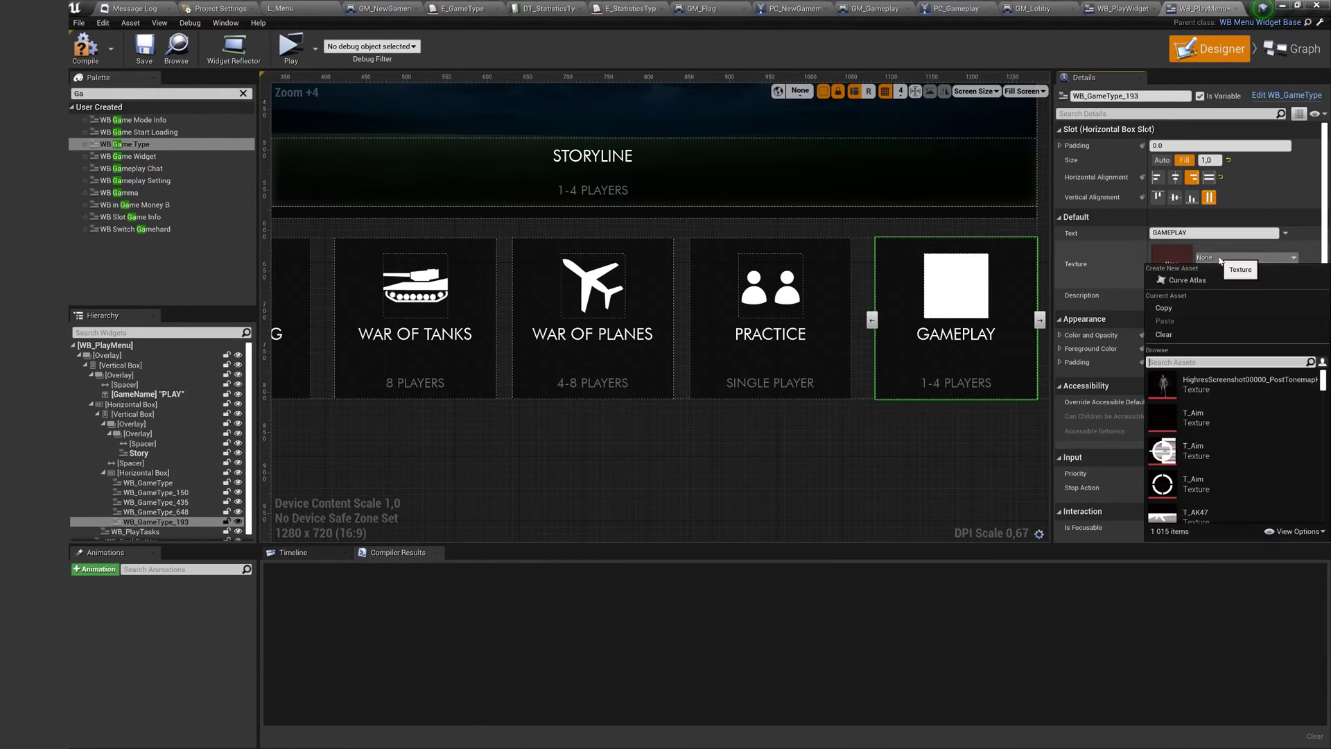
pyautogui.click(1194, 457)
pyautogui.click(1171, 233)
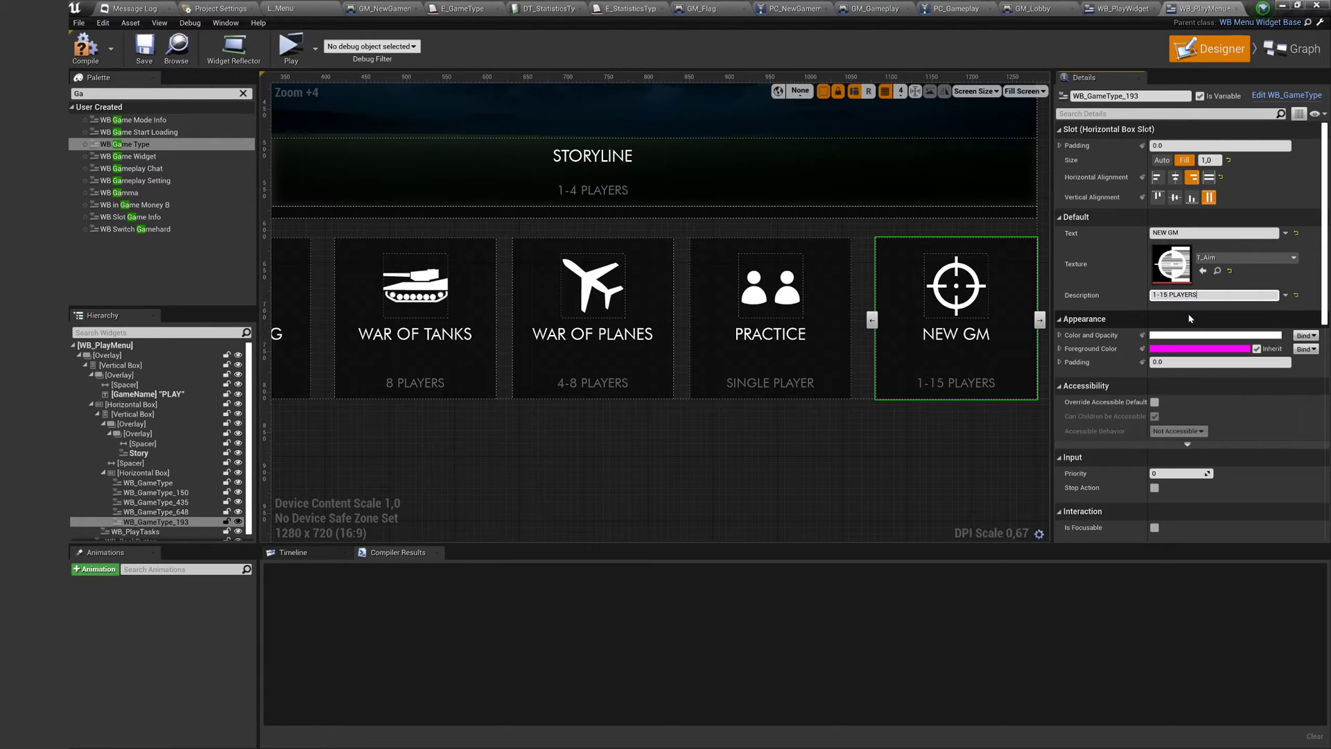
# Add a Pressed event for the NEW GM tile
pyautogui.moveTo(793, 375); pyautogui.dragTo(782, 360, button='right')
pyautogui.scroll(-3, 782, 359)
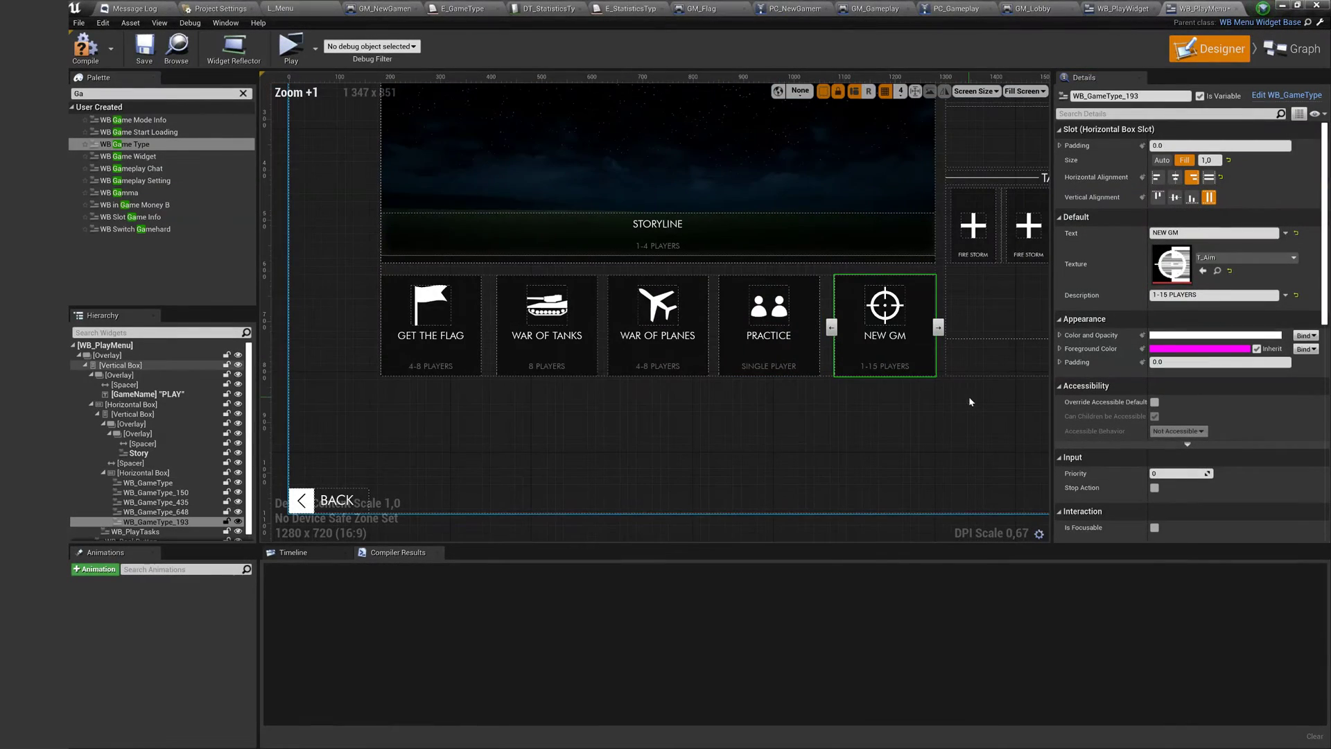
pyautogui.scroll(-10, 1188, 422)
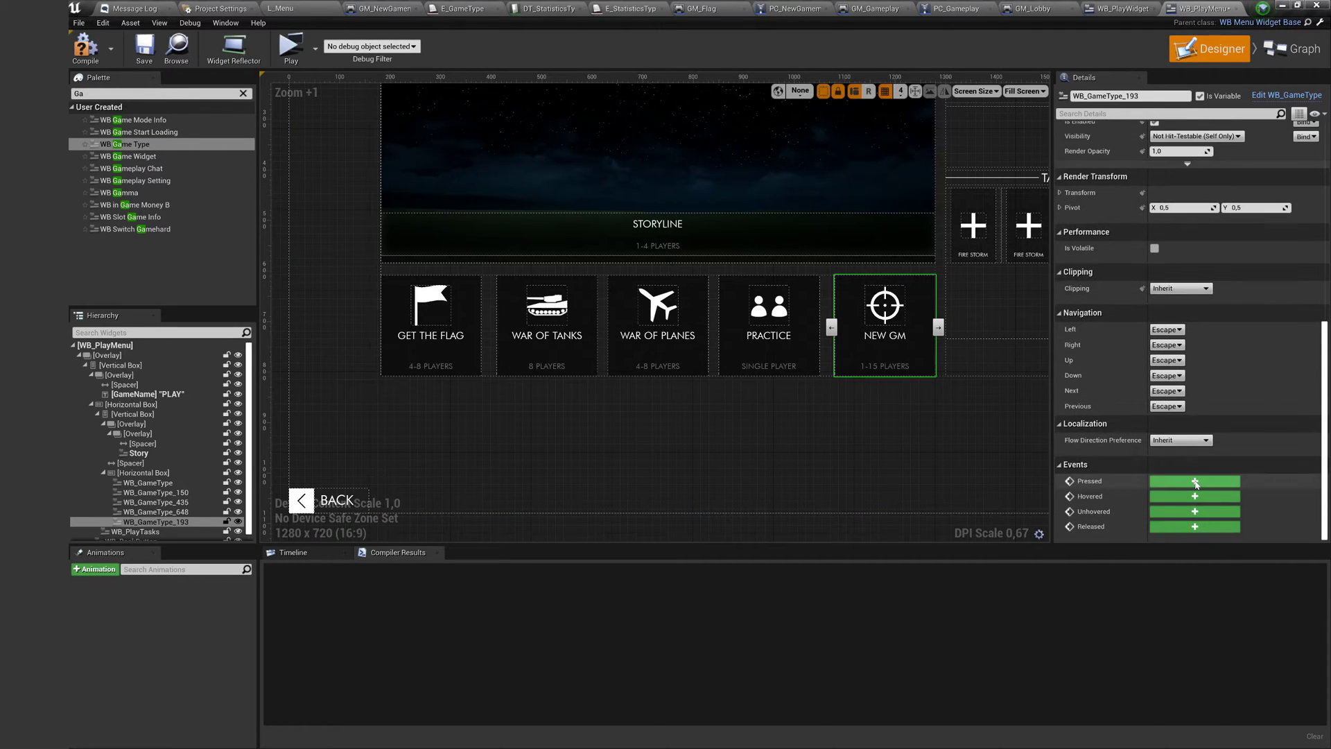
pyautogui.click(1194, 485)
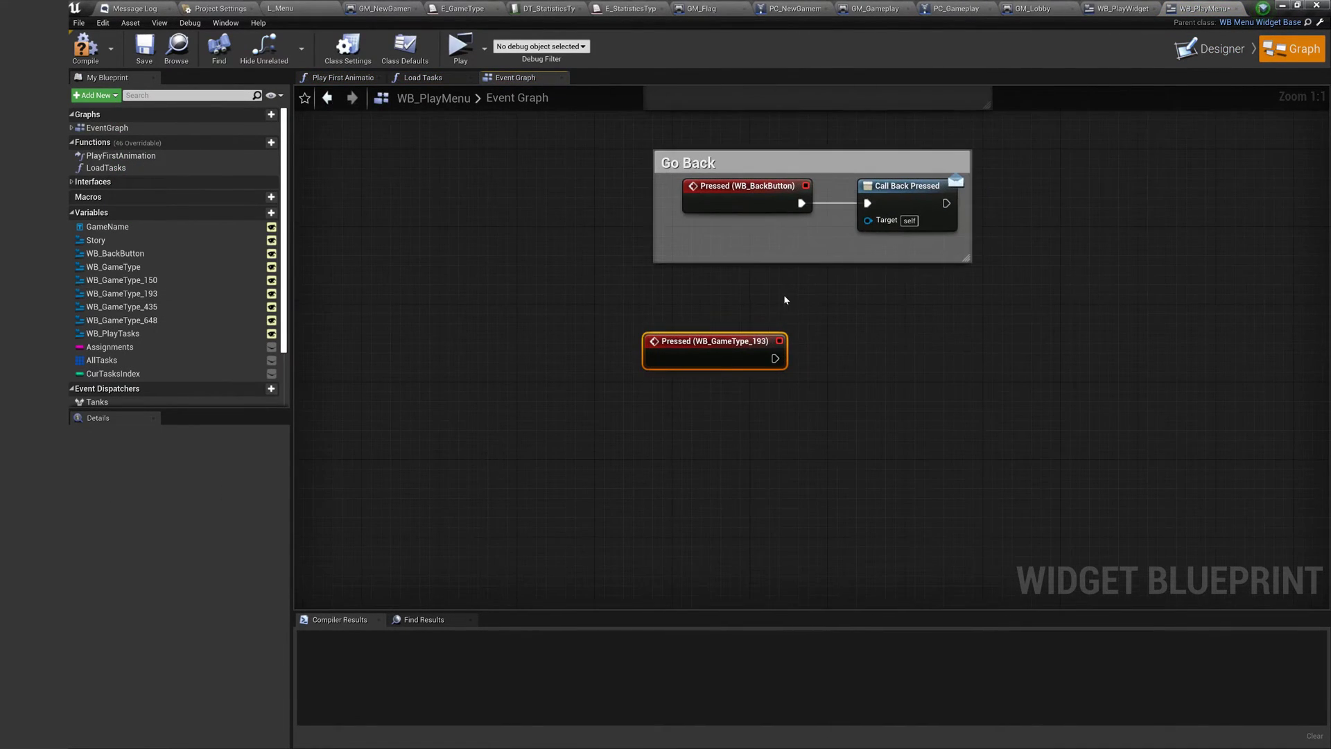
# Create an event dispatcher named NewGM and call it from the NEW GM tile's Pressed event
pyautogui.scroll(-3, 209, 375)
pyautogui.click(268, 330)
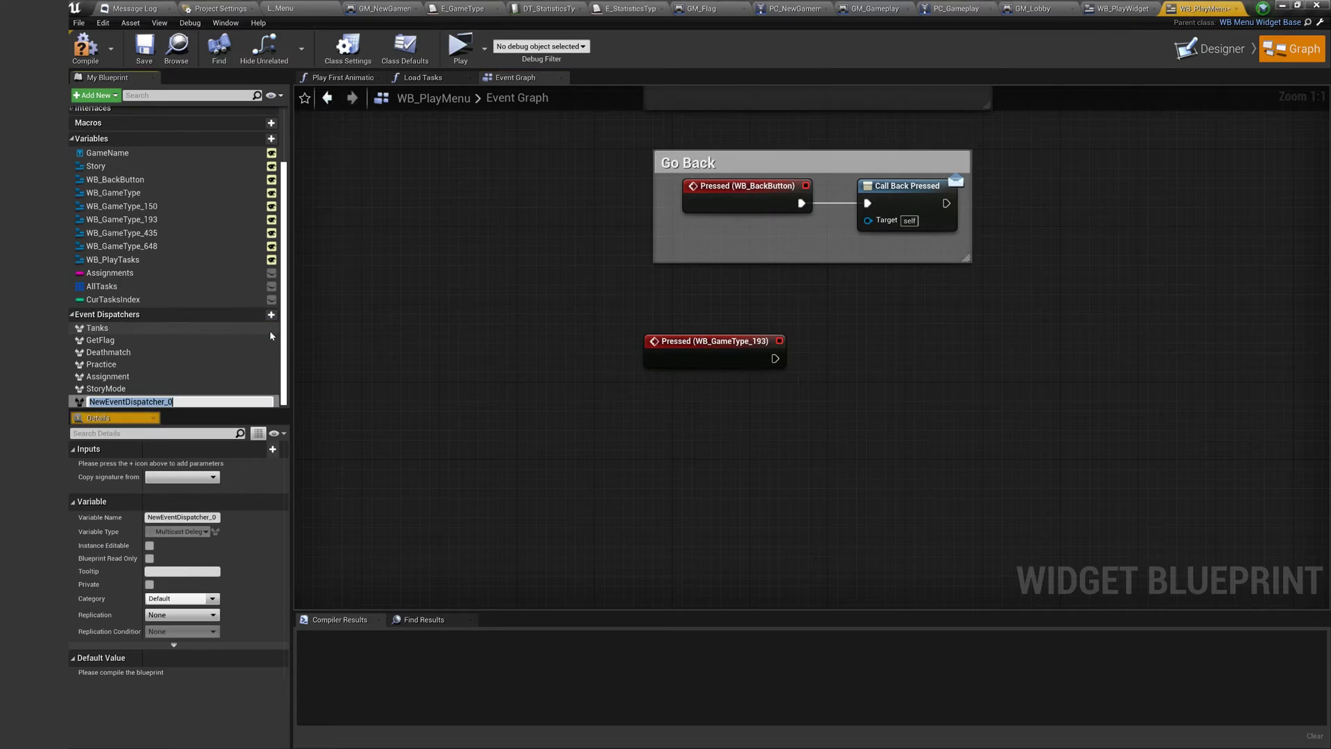
pyautogui.write('NewGM')
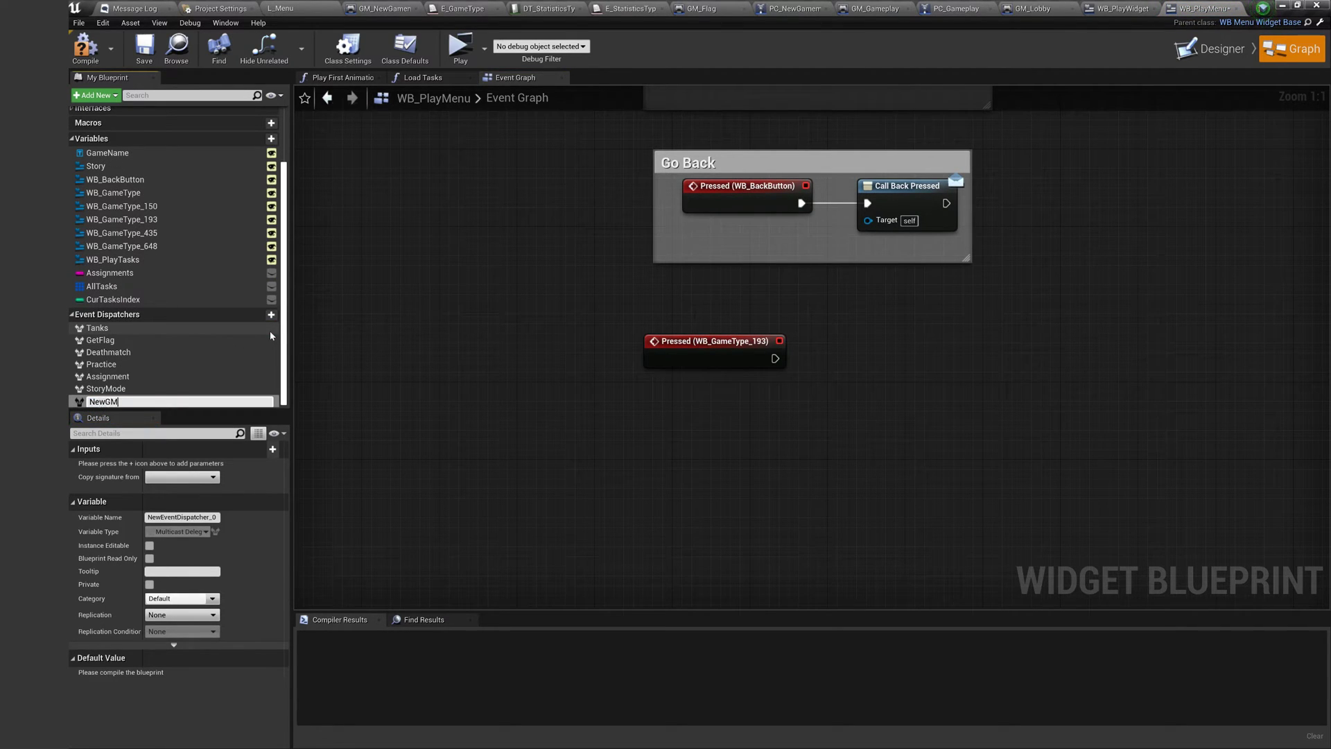
pyautogui.press('Return')
pyautogui.moveTo(104, 400); pyautogui.dragTo(819, 358)
pyautogui.click(828, 353)
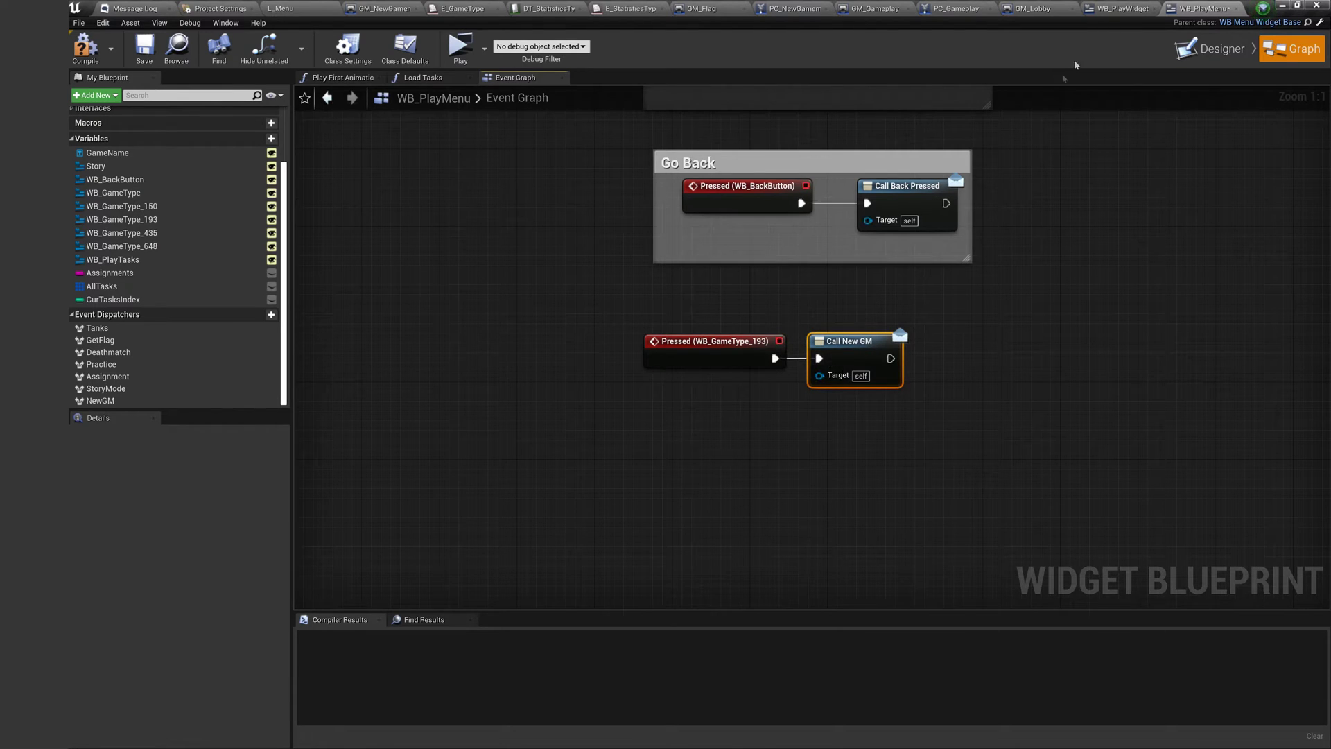
# Switch to WB_PlayWidget and add the New GM event for the PlayMenu widget
pyautogui.click(1119, 8)
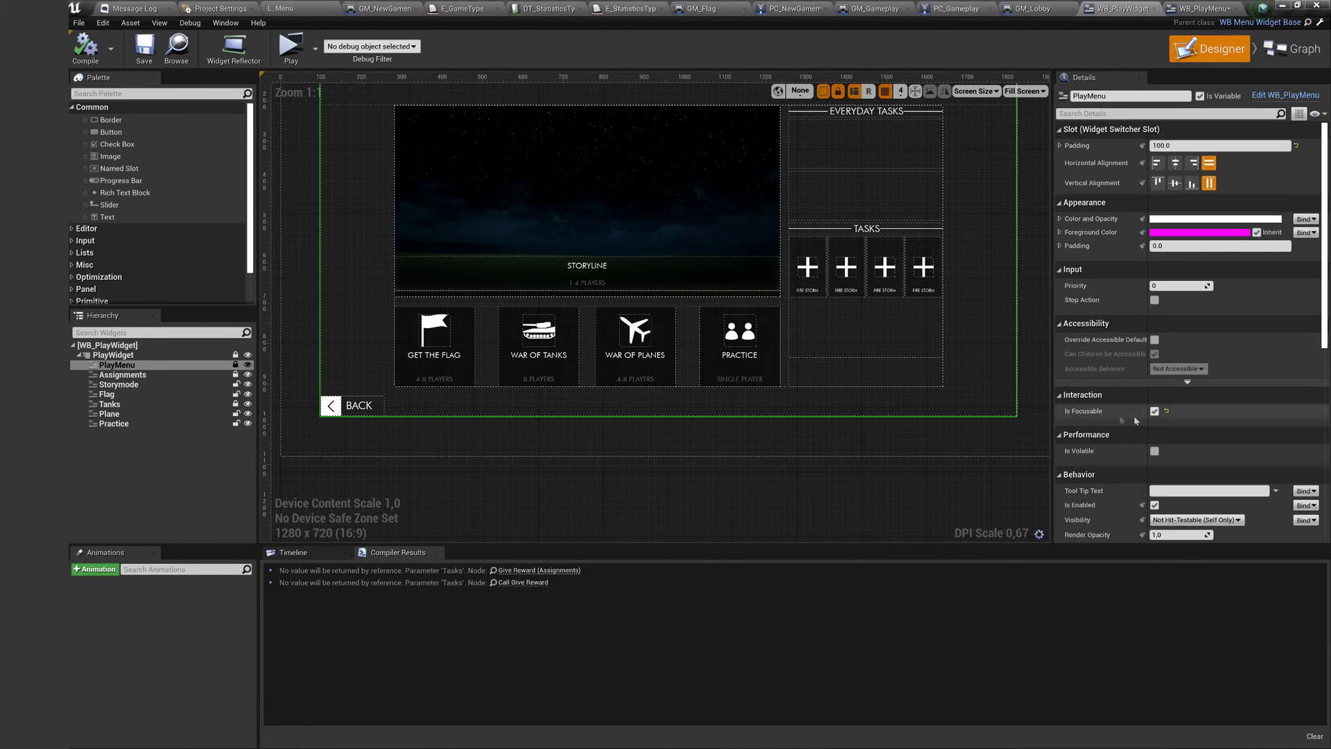
pyautogui.scroll(-5, 1140, 416)
pyautogui.scroll(-3, 1141, 415)
pyautogui.click(1203, 7)
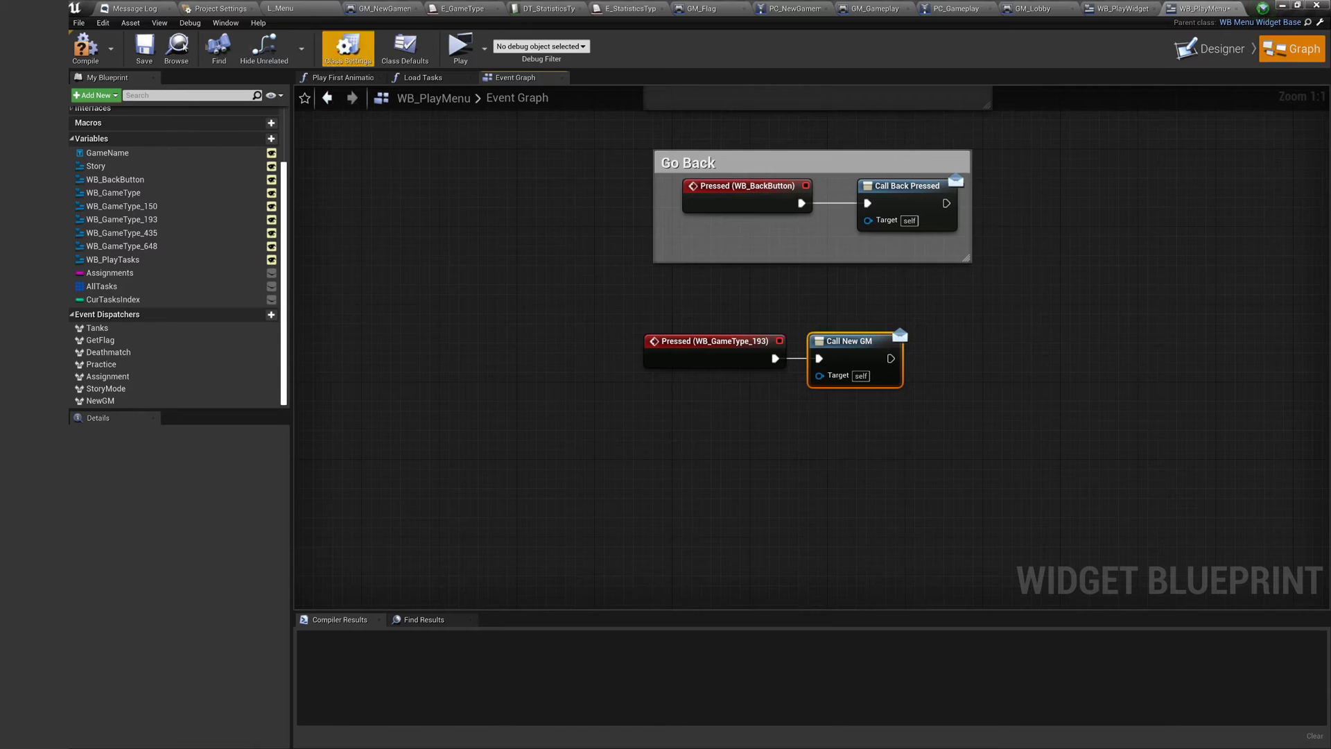
pyautogui.click(1123, 8)
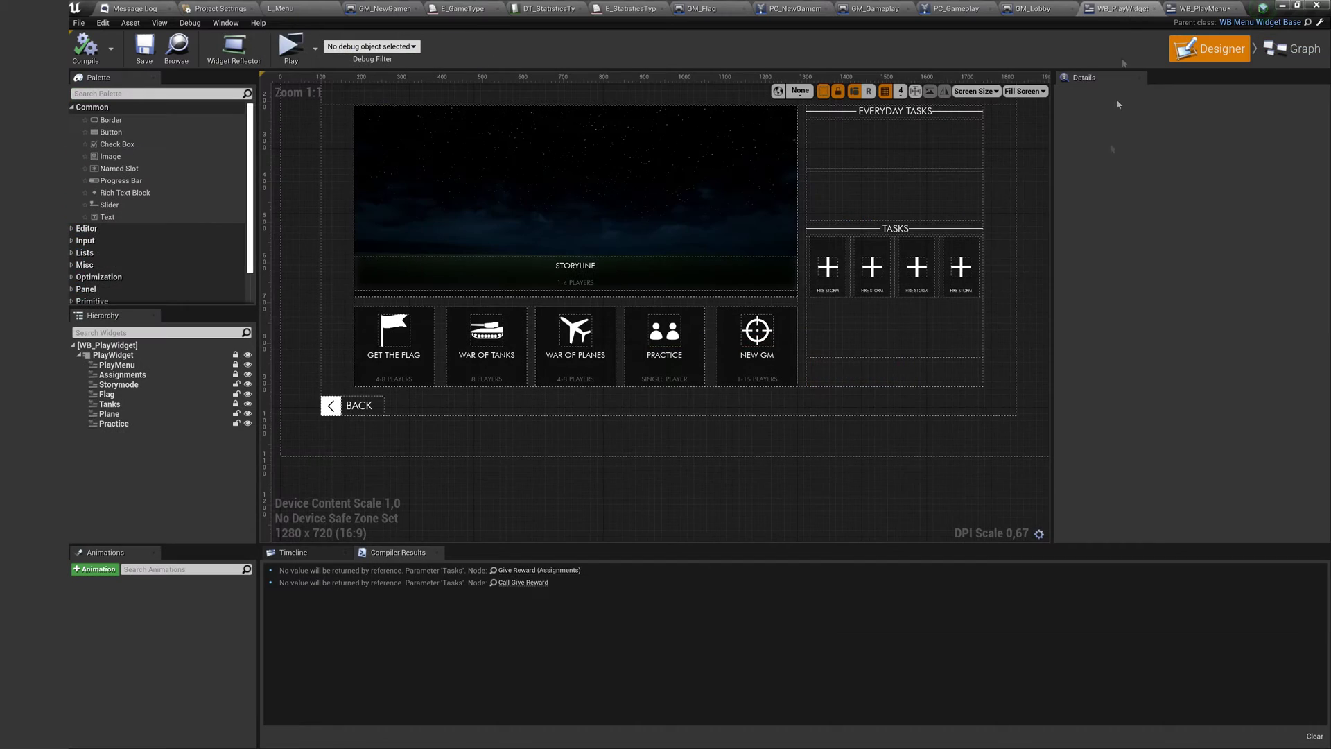
pyautogui.click(117, 365)
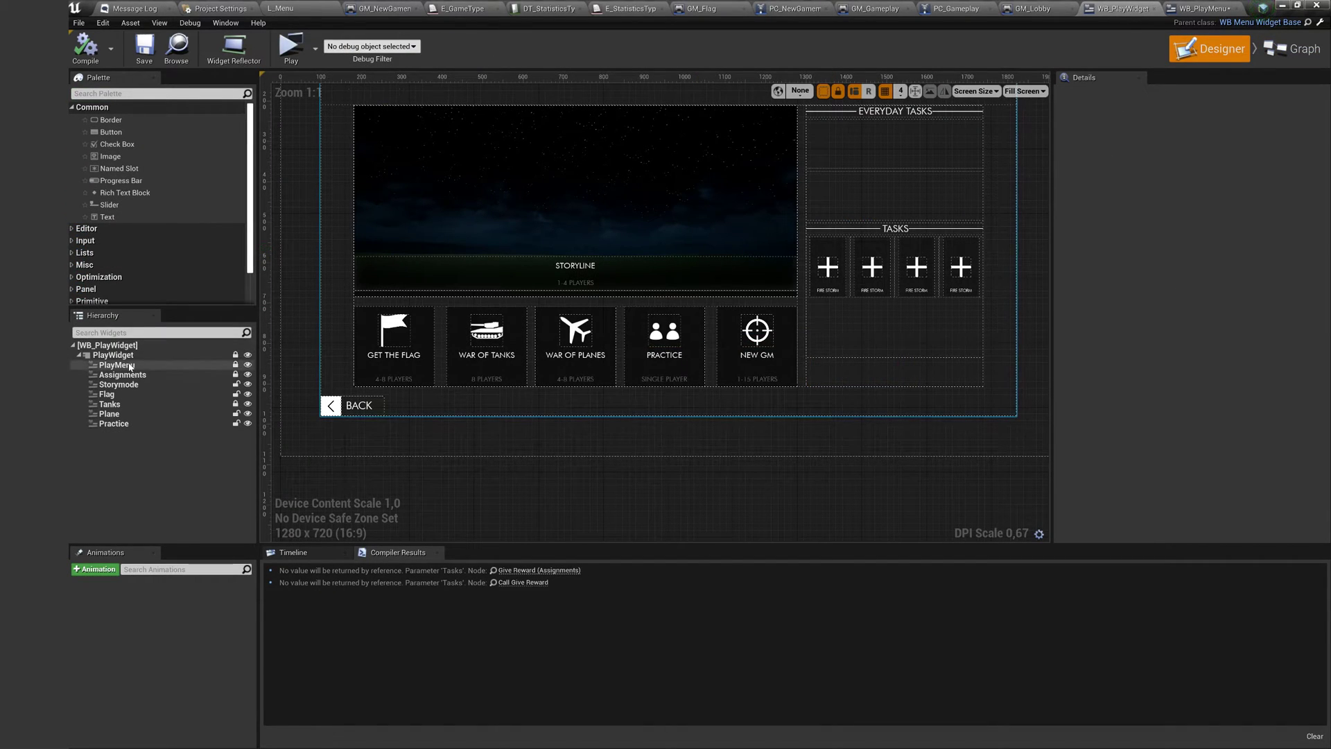
pyautogui.scroll(-1, 1102, 435)
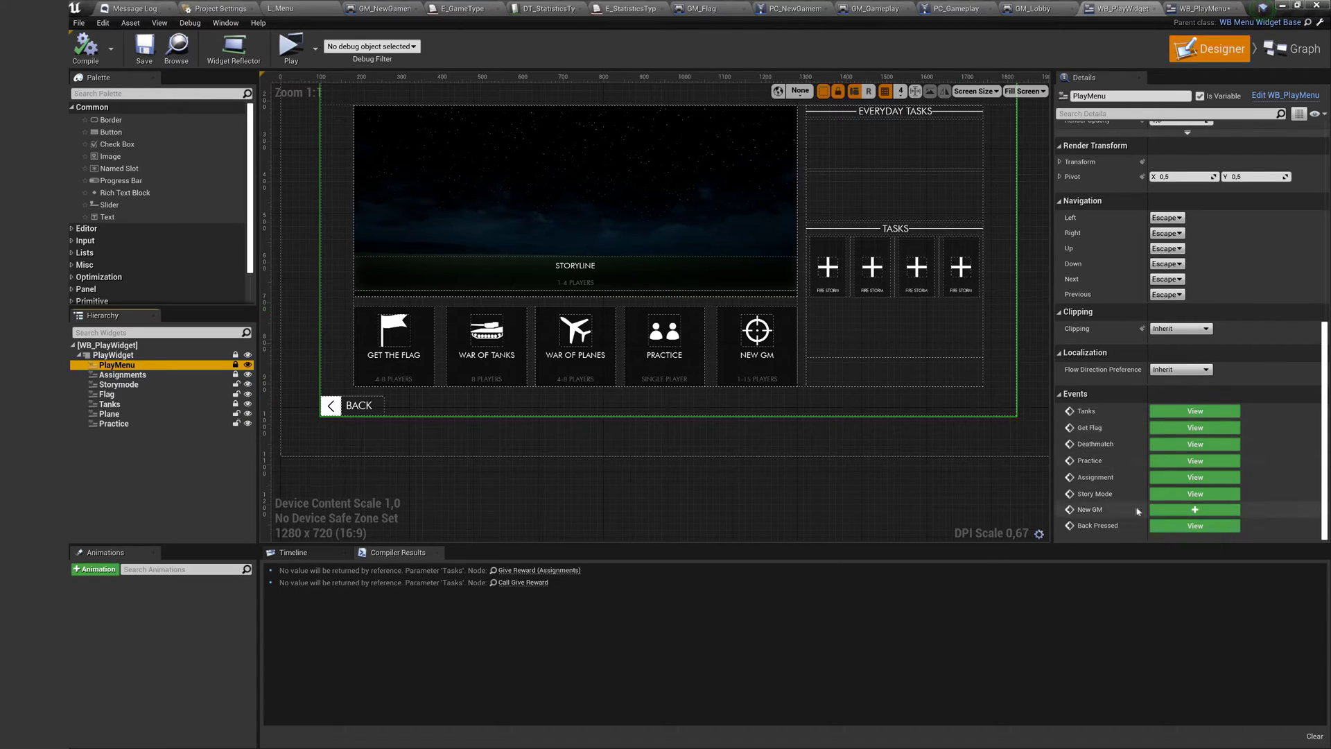
pyautogui.click(1178, 510)
pyautogui.scroll(-7, 716, 493)
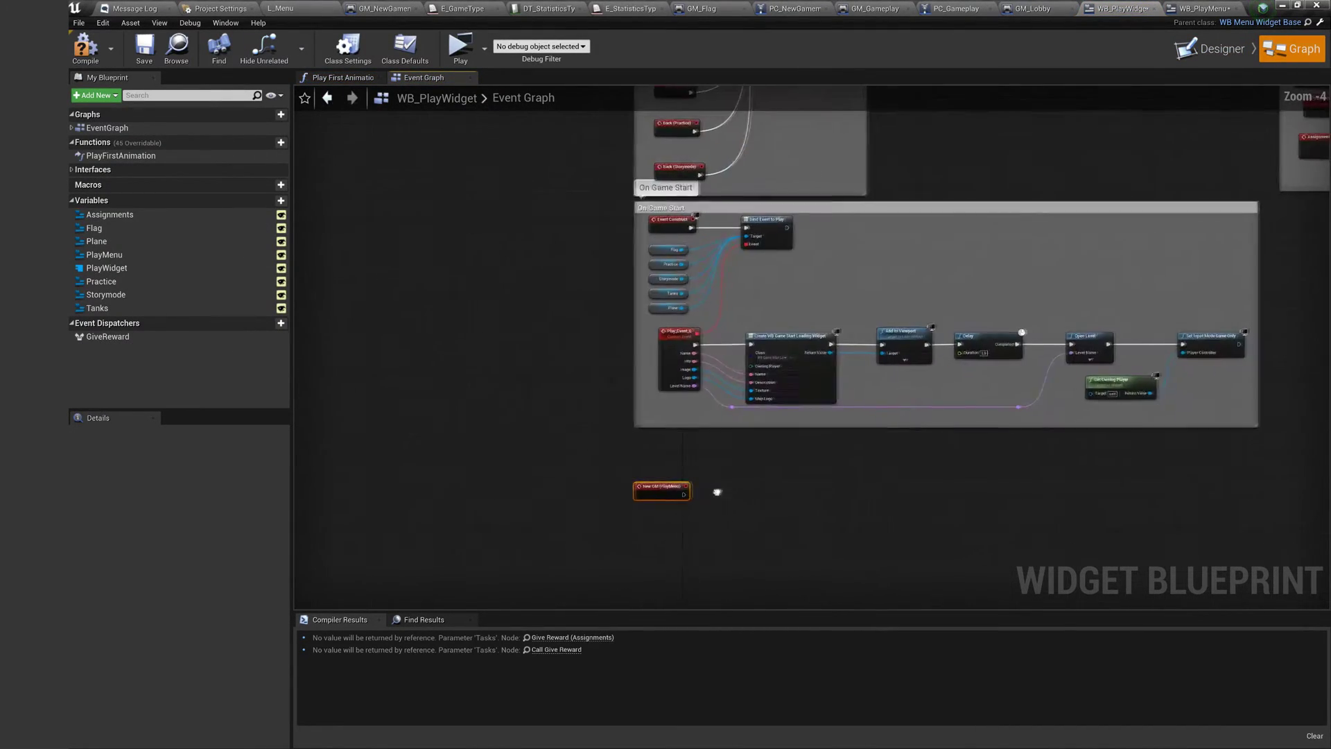
pyautogui.scroll(5, 951, 342)
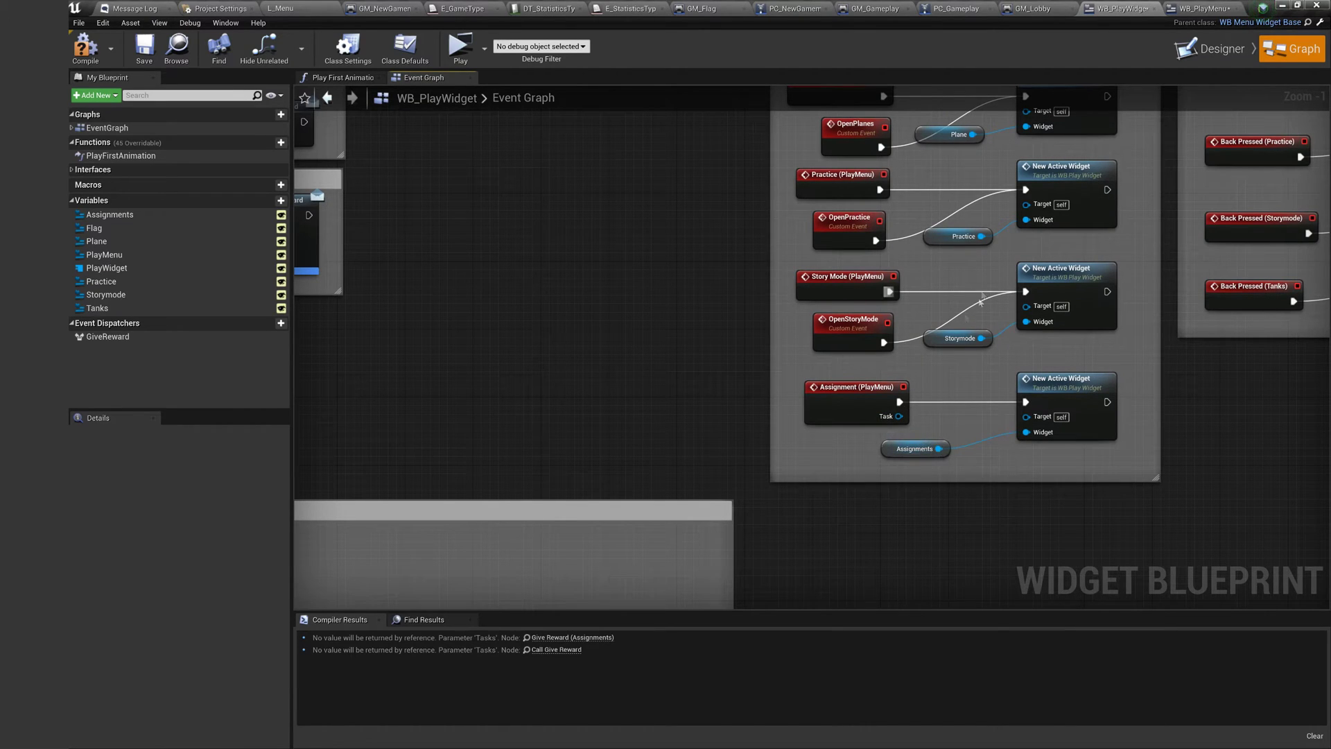
# Add a WB Game Mode Info widget to the PlayWidget switcher and name it NewGM
pyautogui.click(1214, 49)
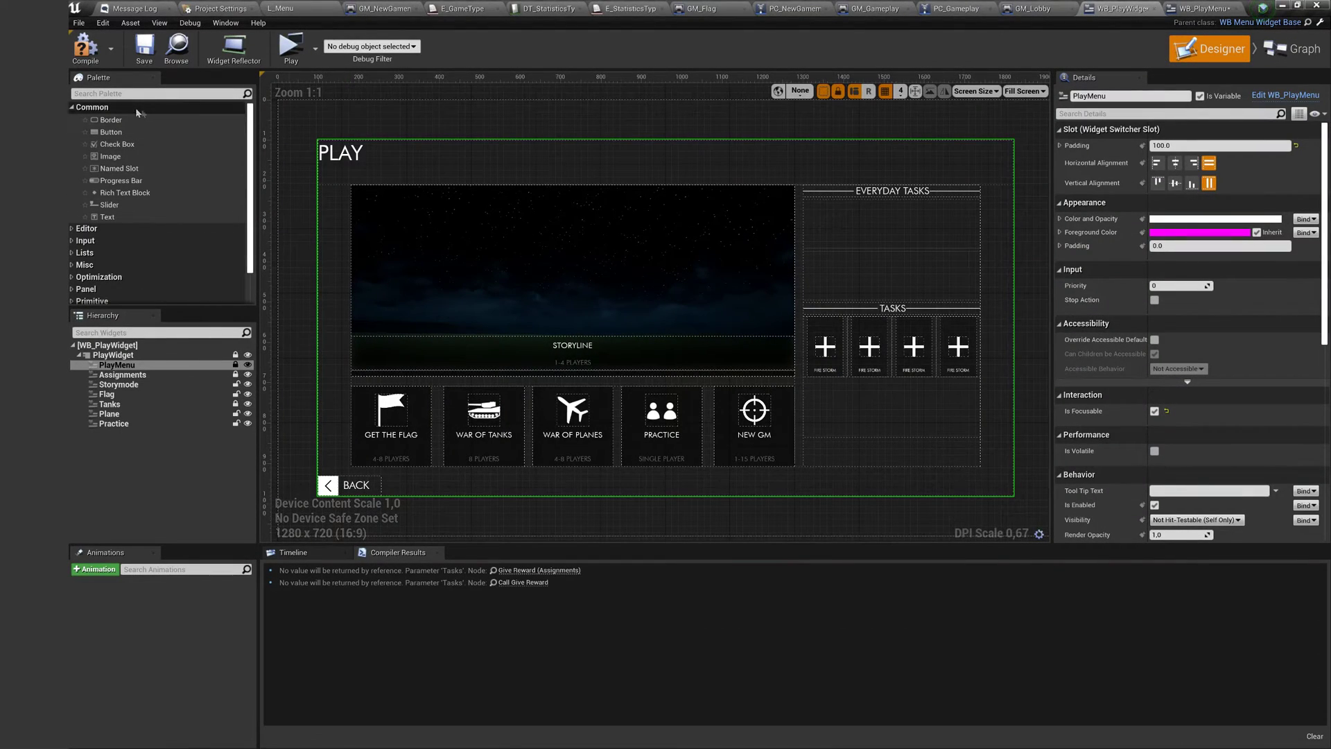
pyautogui.click(159, 94)
pyautogui.write('gamemo')
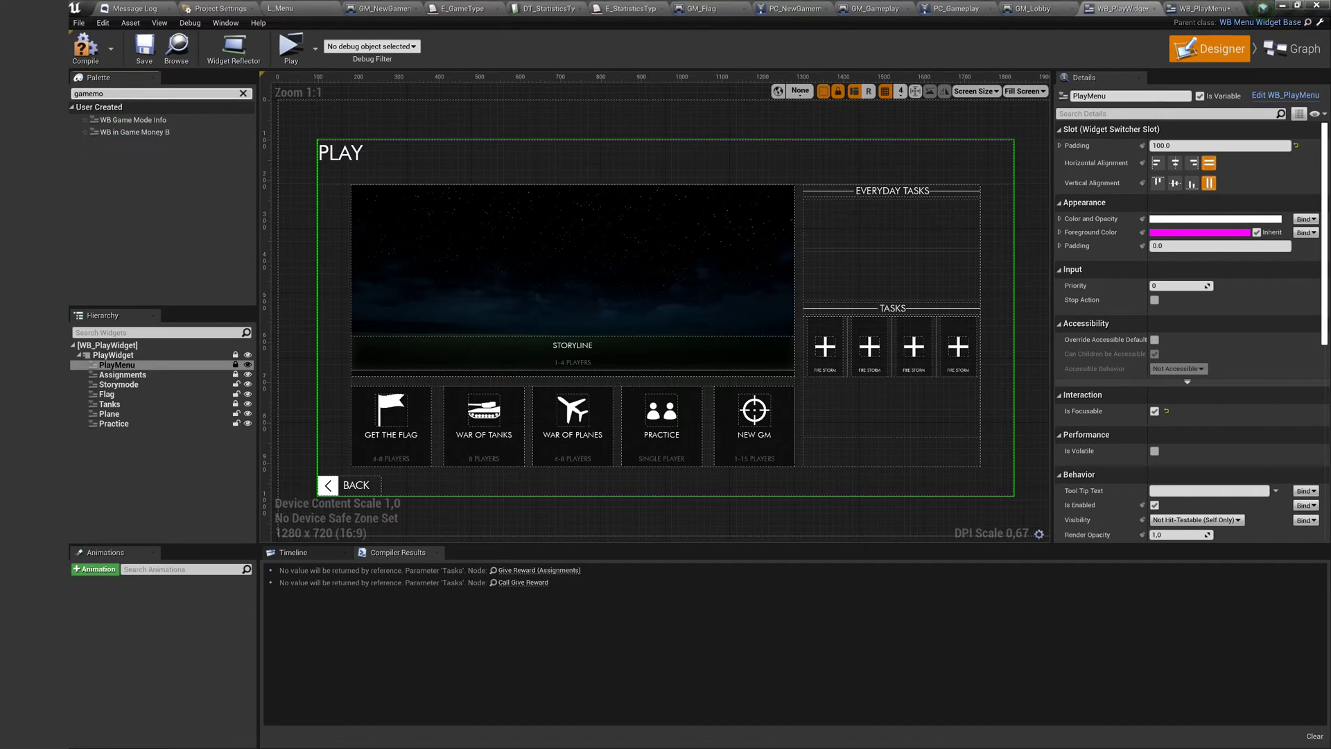
pyautogui.moveTo(131, 120); pyautogui.dragTo(97, 362)
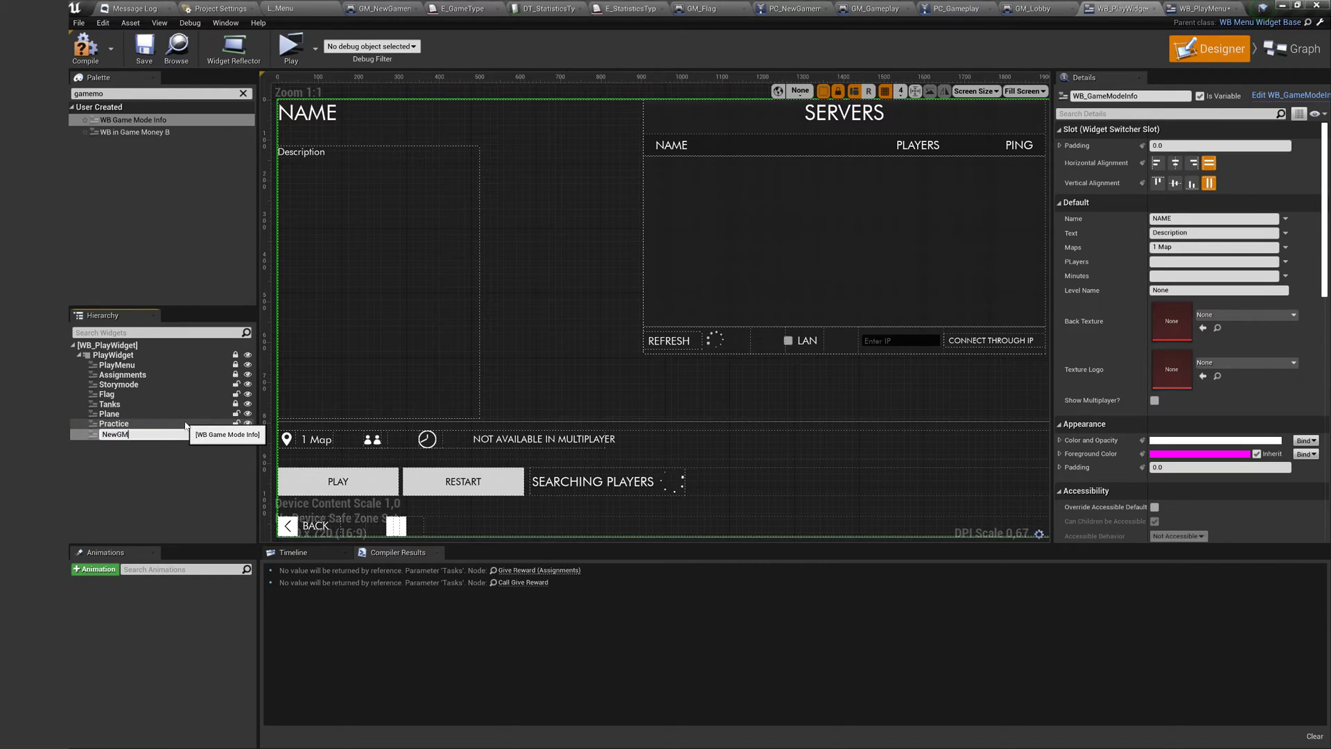
pyautogui.write('NewGM')
pyautogui.press('Return')
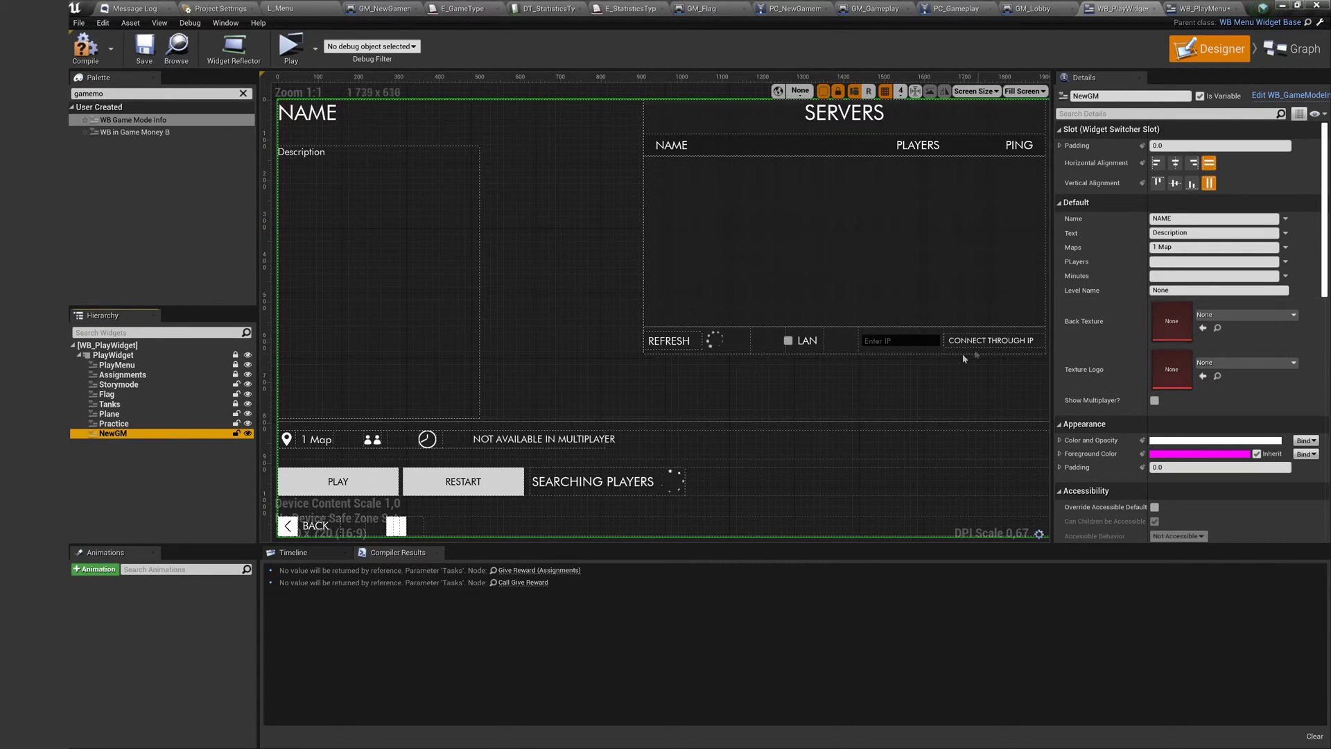
# Set the NewGM widget's Back Texture to T_StoryMapLoading and its Texture Logo to T_Aim
pyautogui.moveTo(975, 350); pyautogui.dragTo(978, 303, button='right')
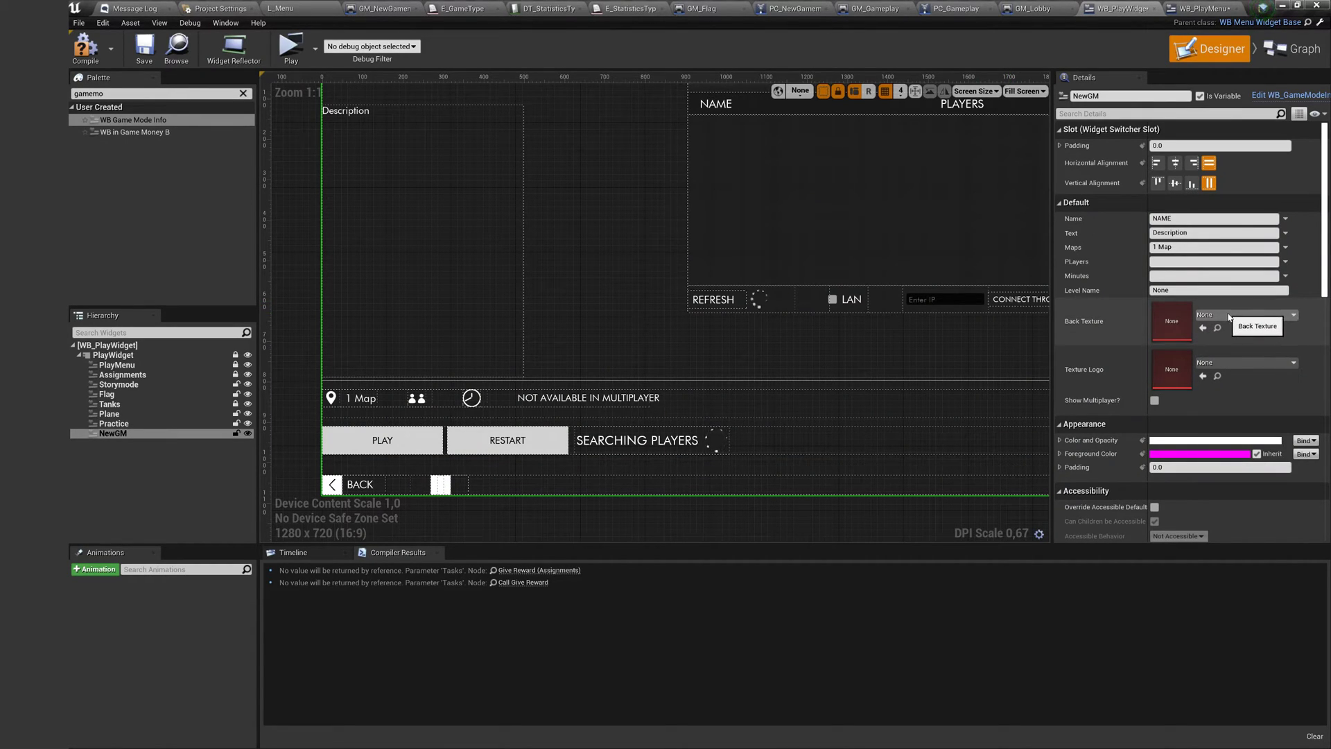
pyautogui.click(176, 423)
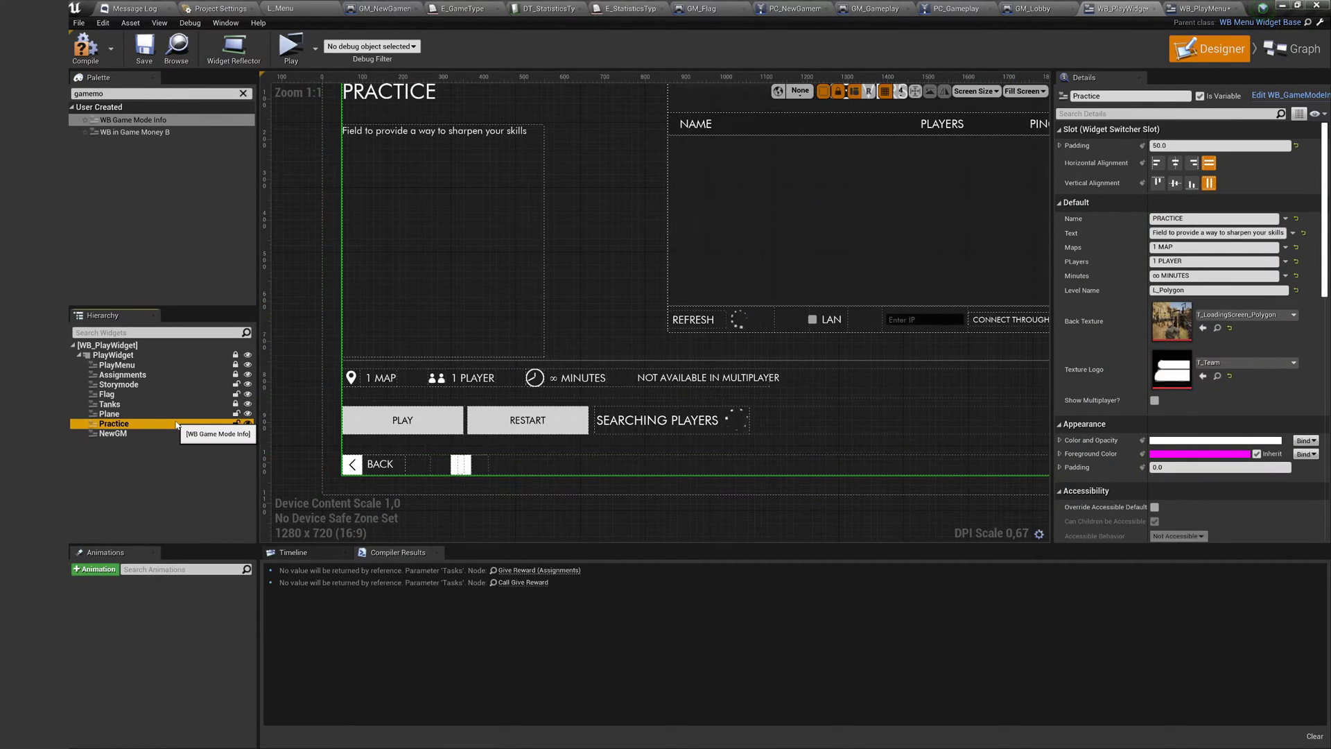
pyautogui.click(177, 433)
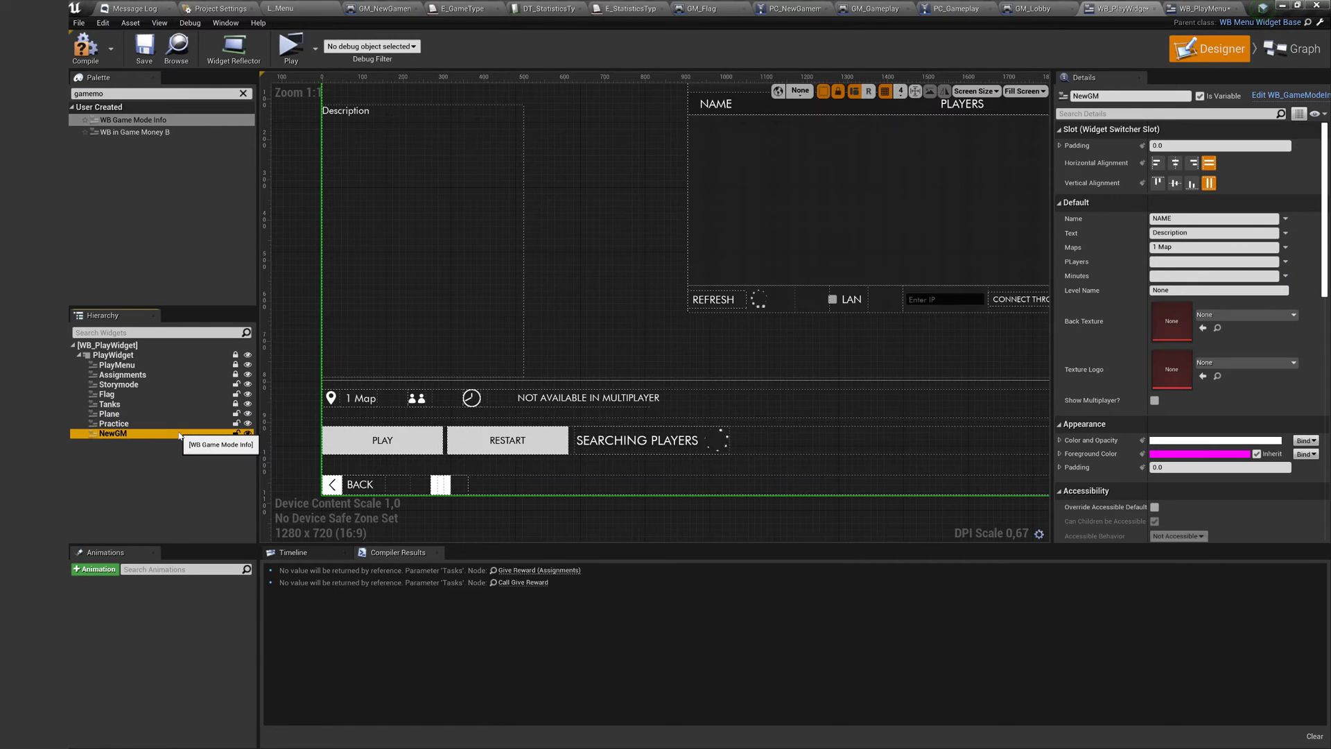
pyautogui.click(176, 425)
pyautogui.click(178, 434)
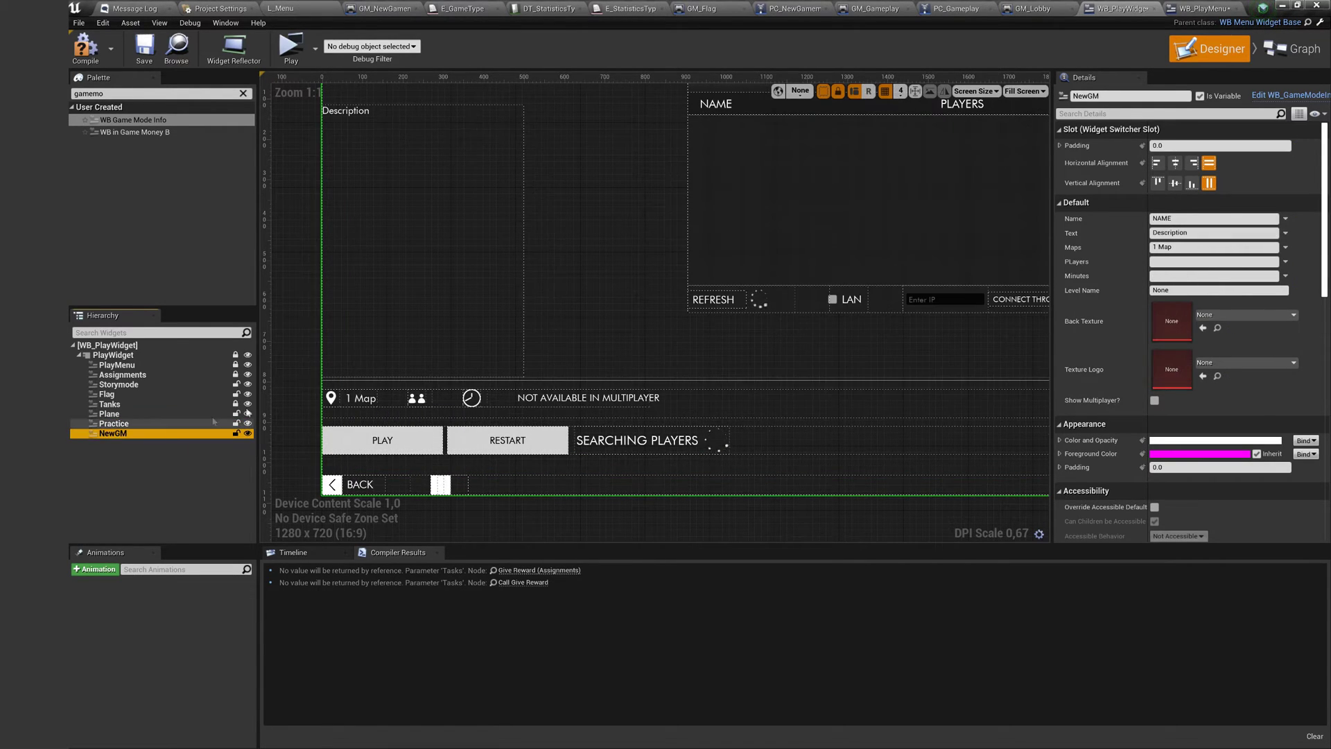
pyautogui.click(1222, 316)
pyautogui.write('Loa')
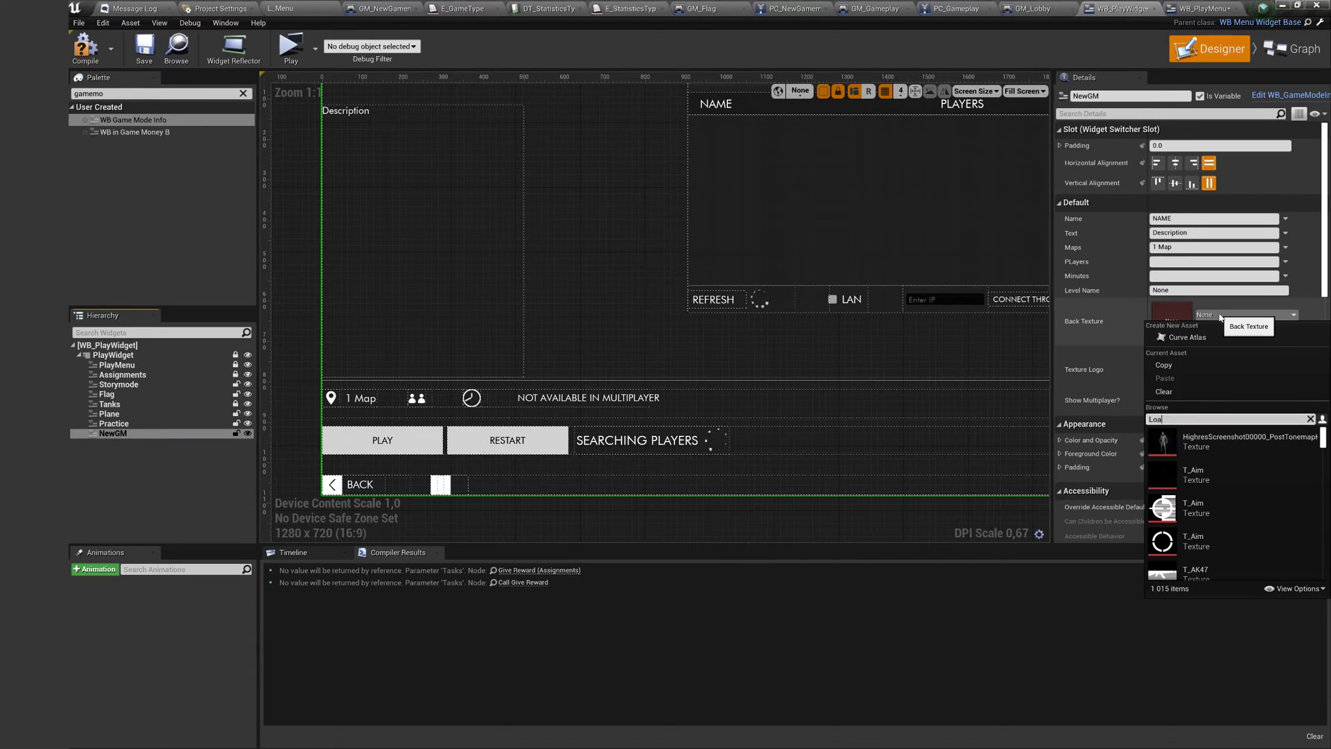
pyautogui.write('din')
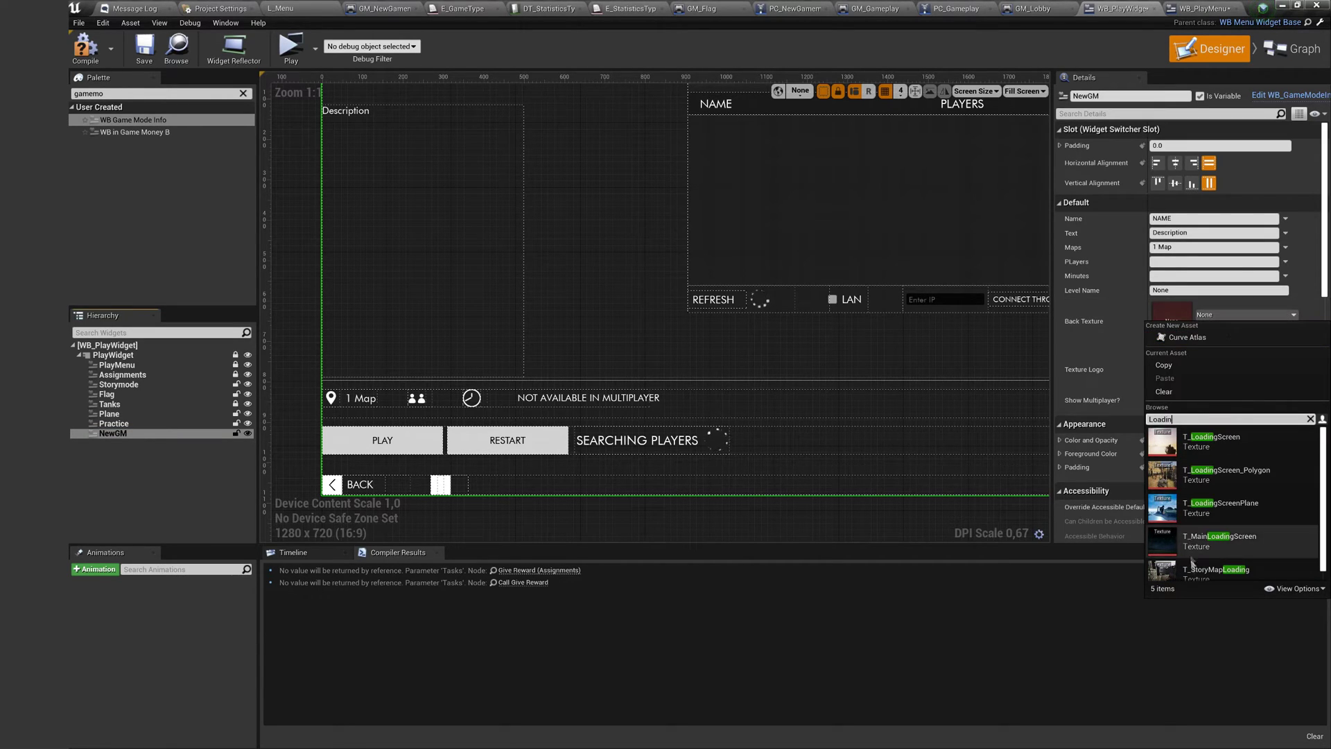
pyautogui.click(1198, 570)
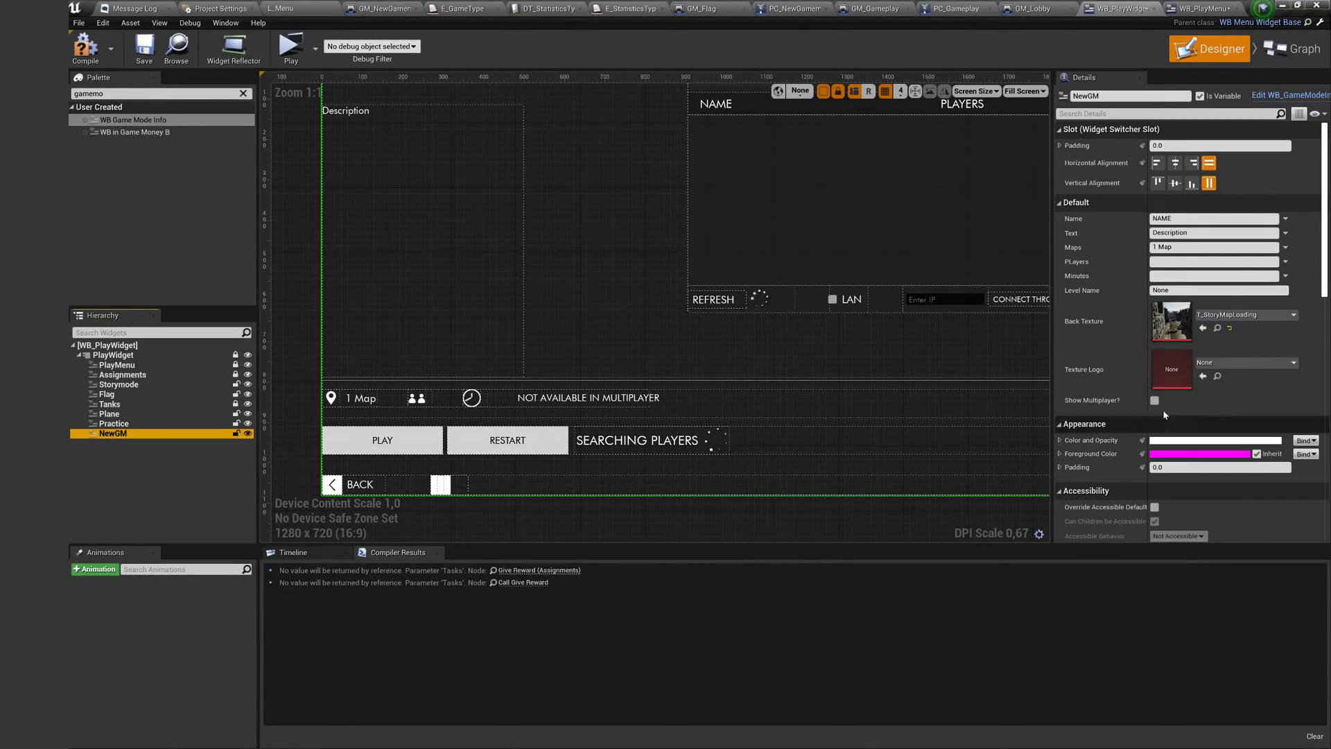
pyautogui.click(1221, 362)
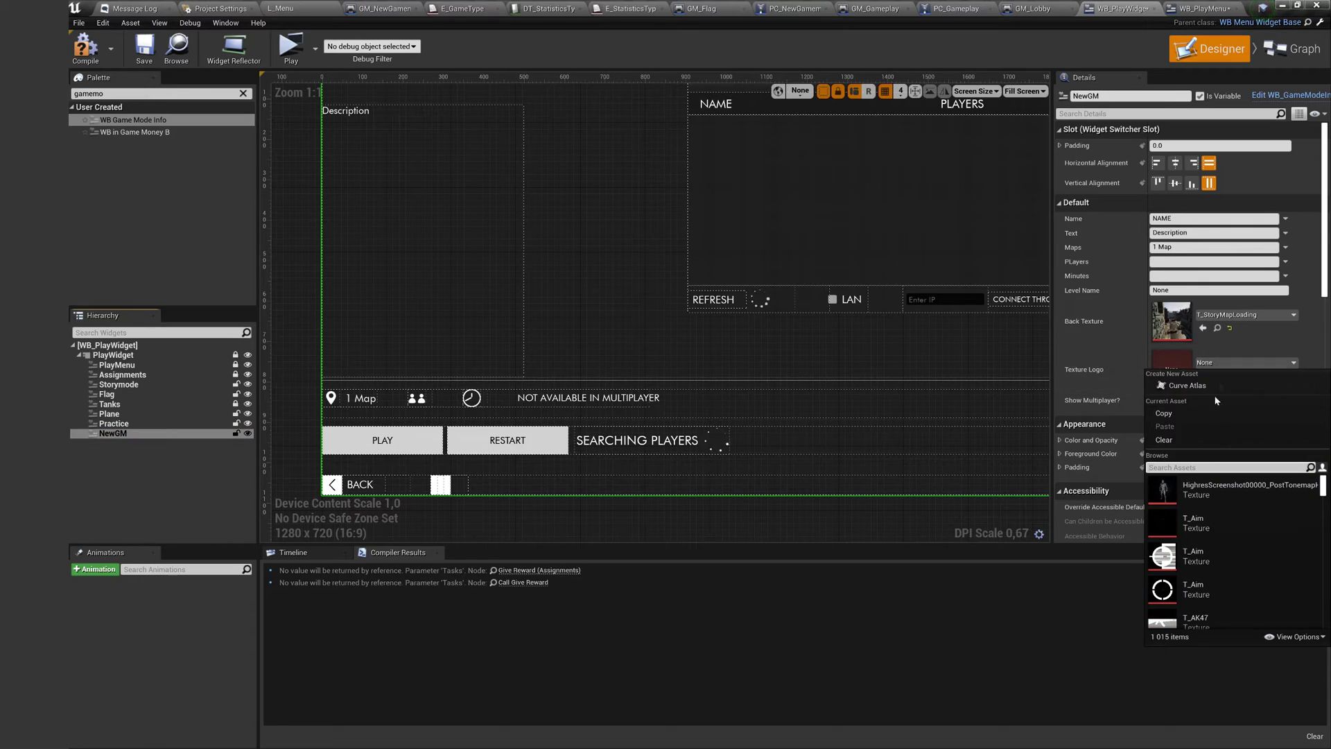
pyautogui.click(1205, 564)
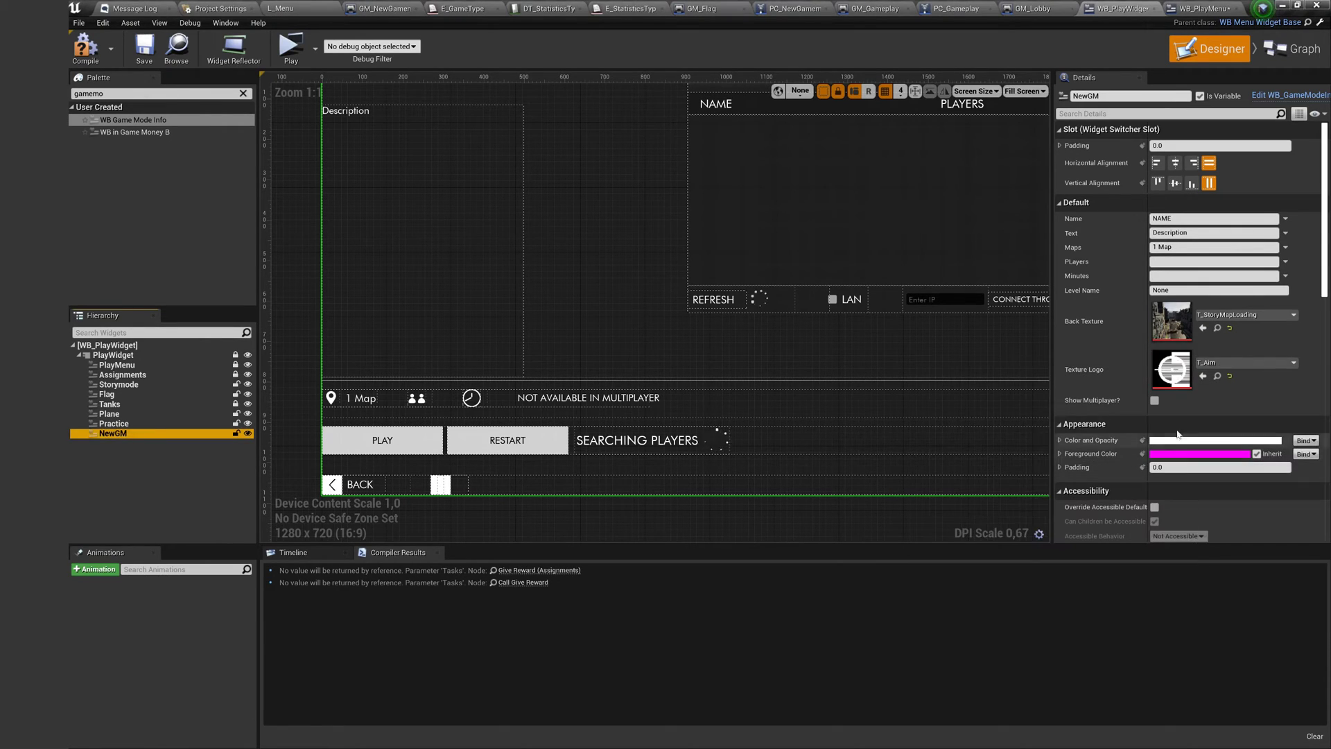
# Set the NewGM widget's Players to 1-10 and Minutes to 15
pyautogui.click(1154, 401)
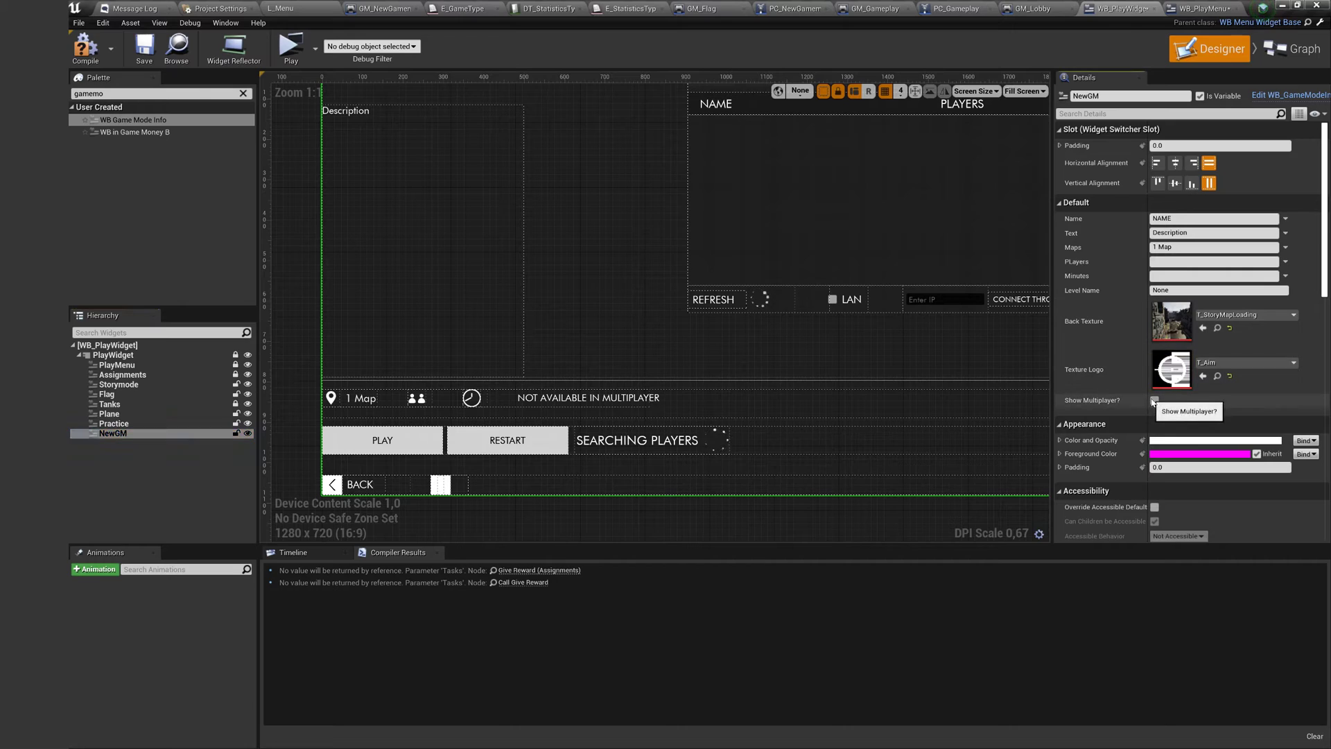
pyautogui.click(1154, 401)
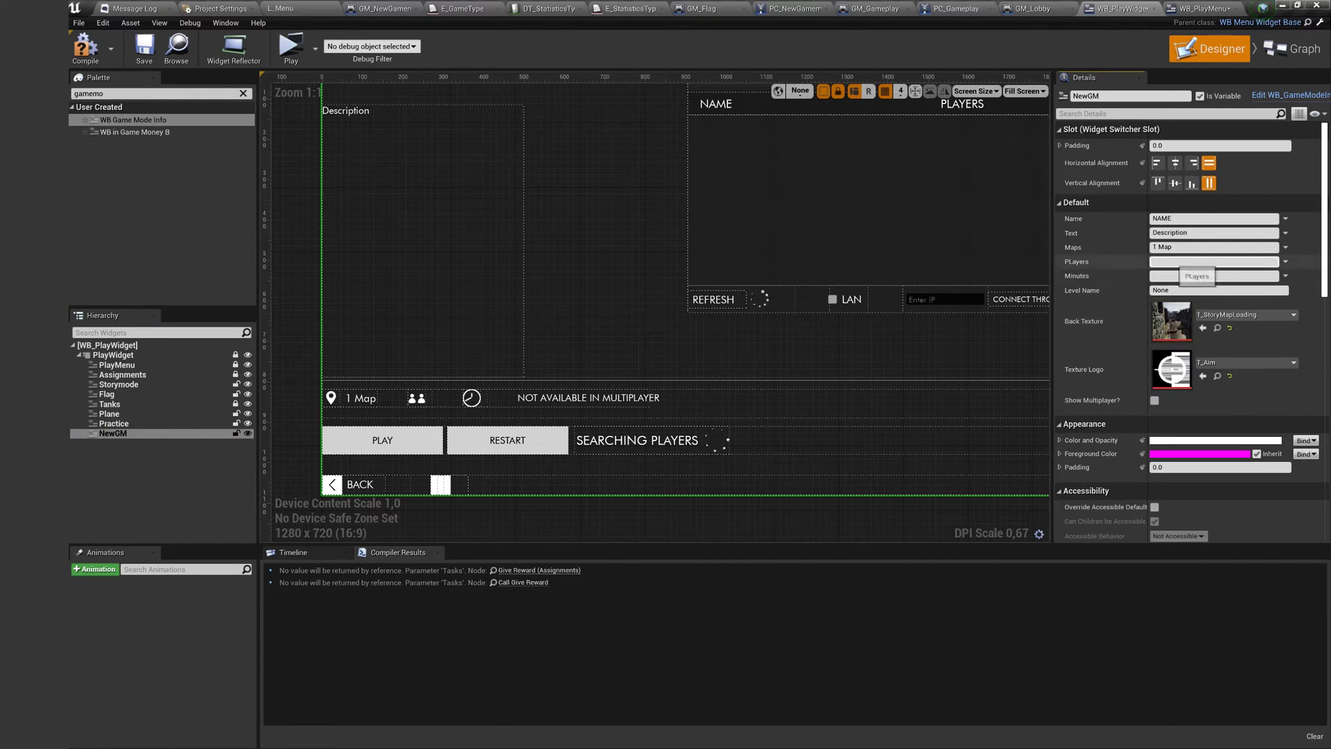
pyautogui.click(1170, 262)
pyautogui.write('1-10')
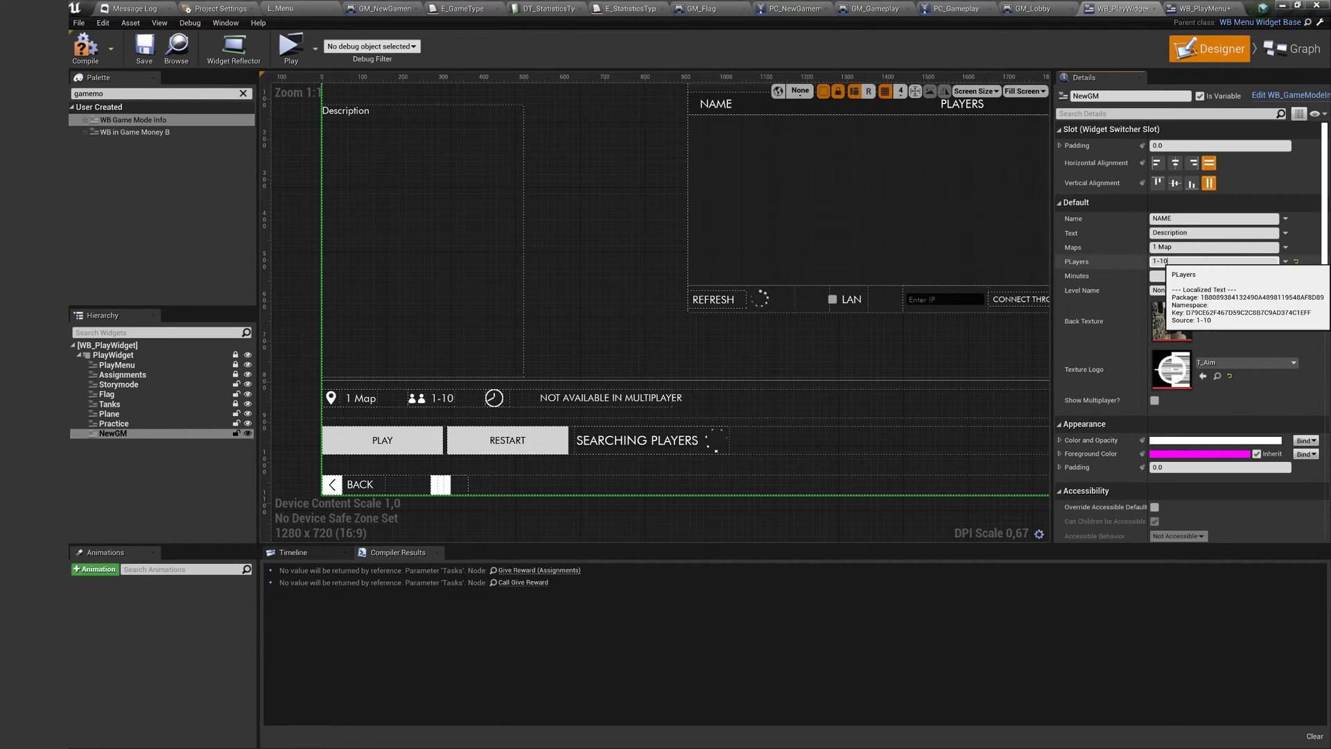
pyautogui.click(1173, 277)
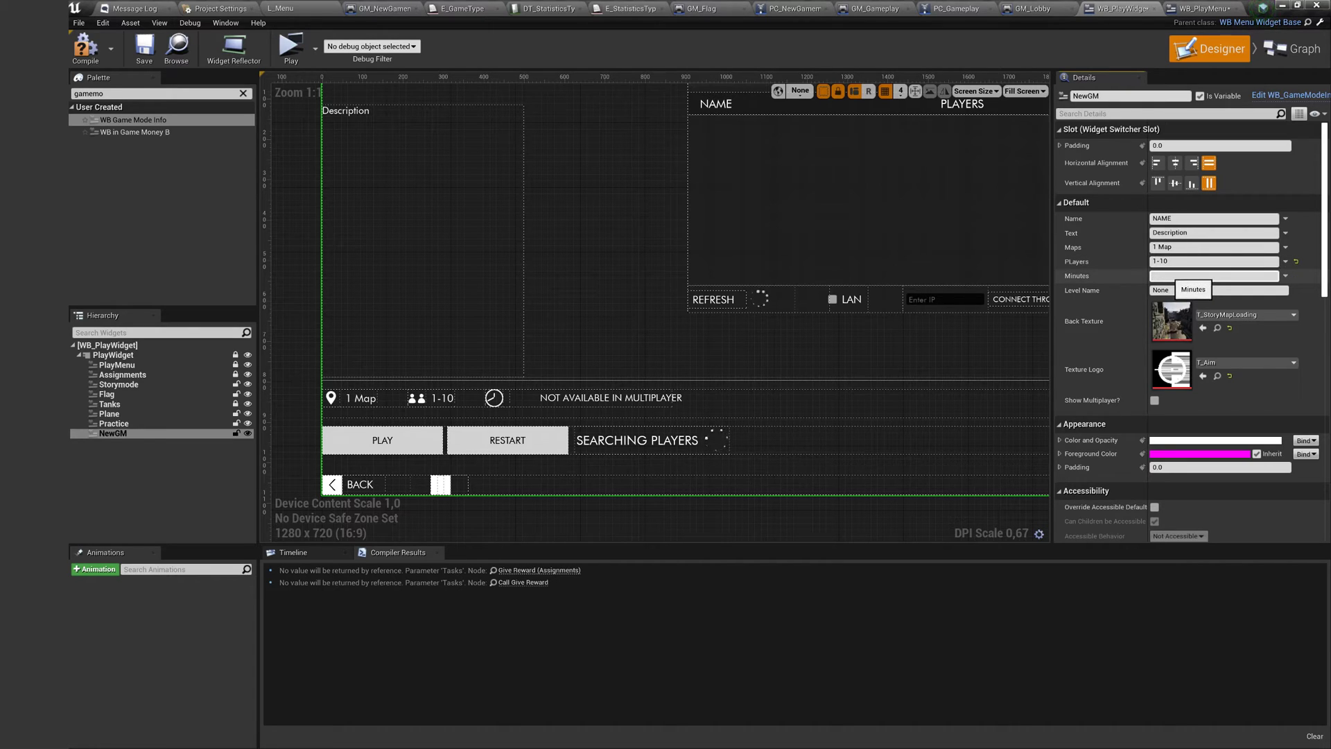
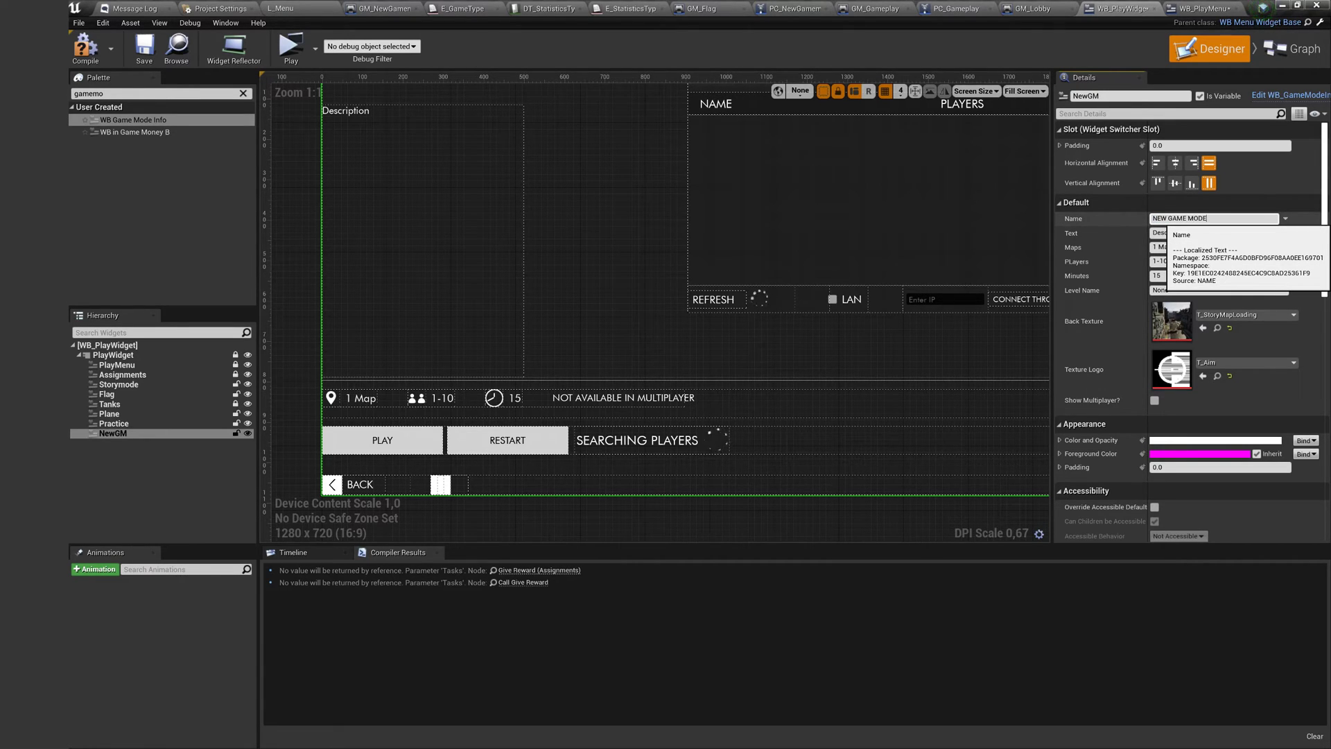
# Set the NewGM widget's Name to NEW GM and its Text to SOME INFORMATION
pyautogui.write('M')
pyautogui.press('Return')
pyautogui.scroll(-1, 832, 326)
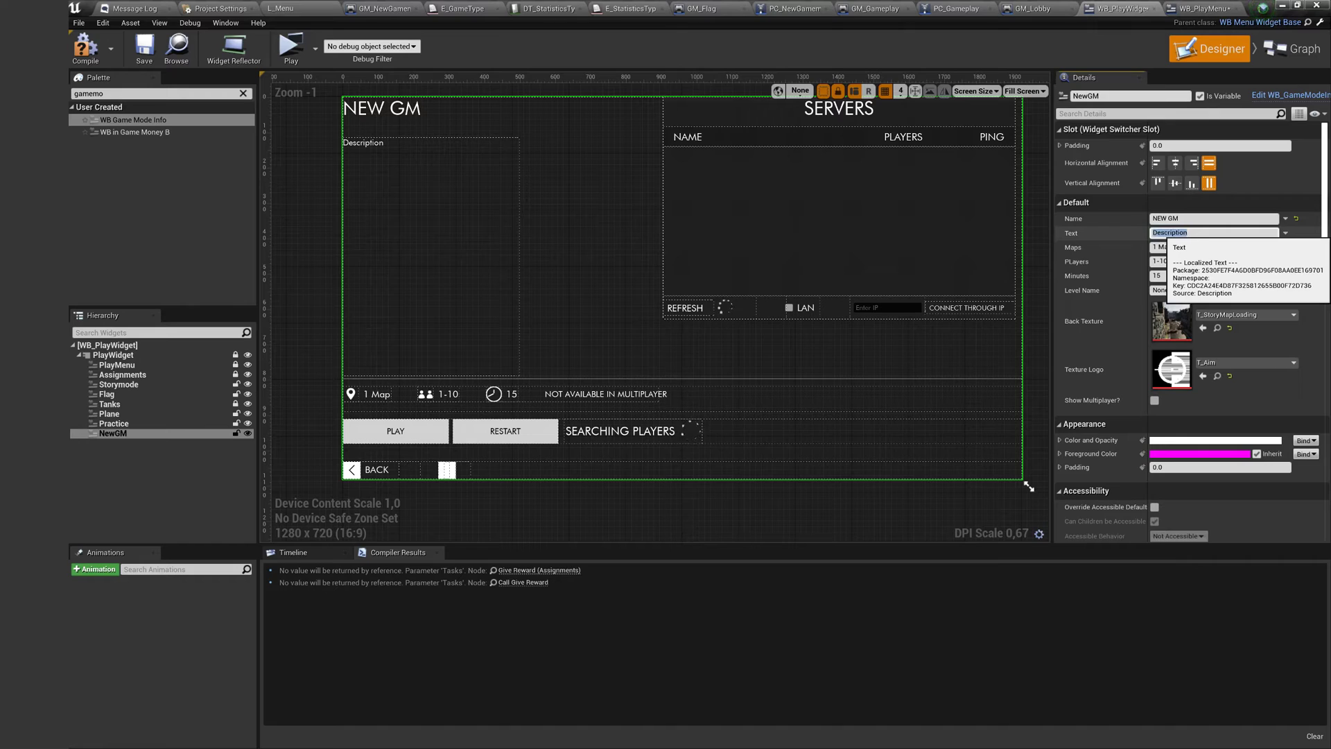
pyautogui.press('Return')
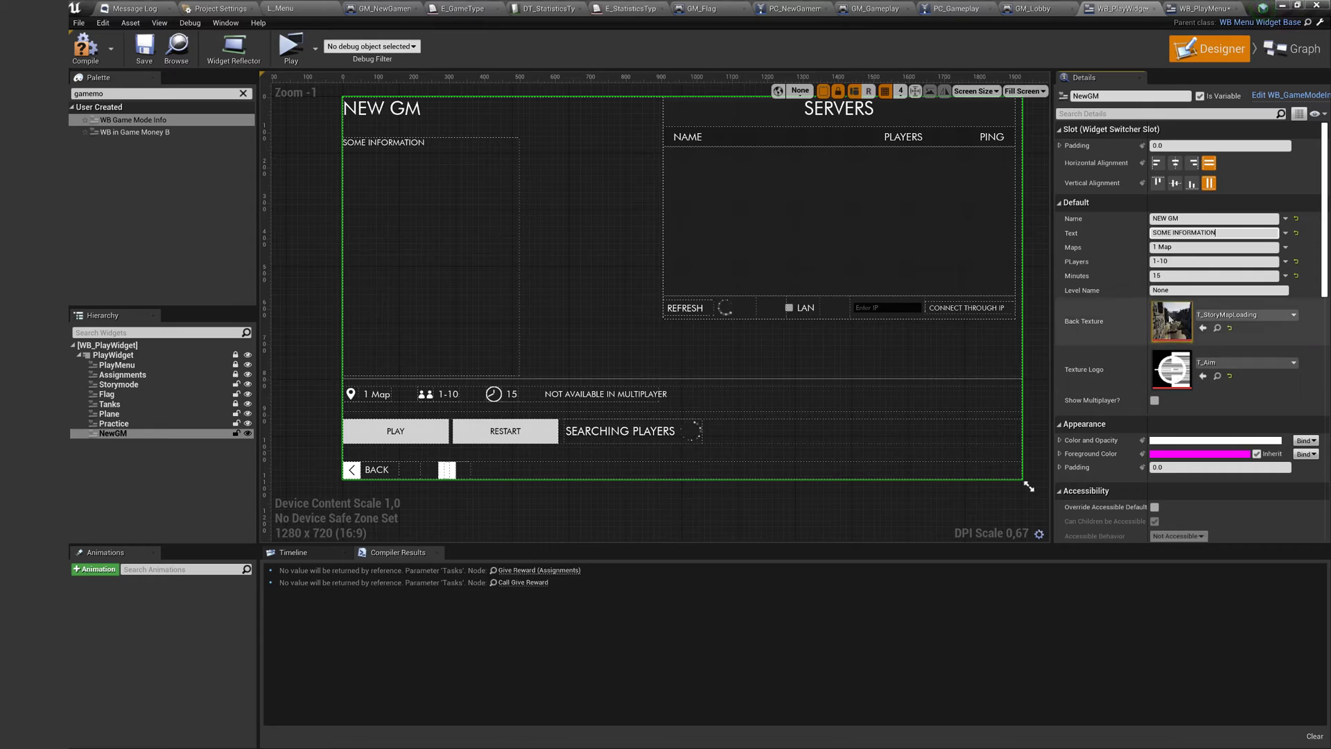
# Save the L_Menu level and set the NewGM widget's Level Name to L_NewMap in WB_PlayWidget
pyautogui.click(1166, 290)
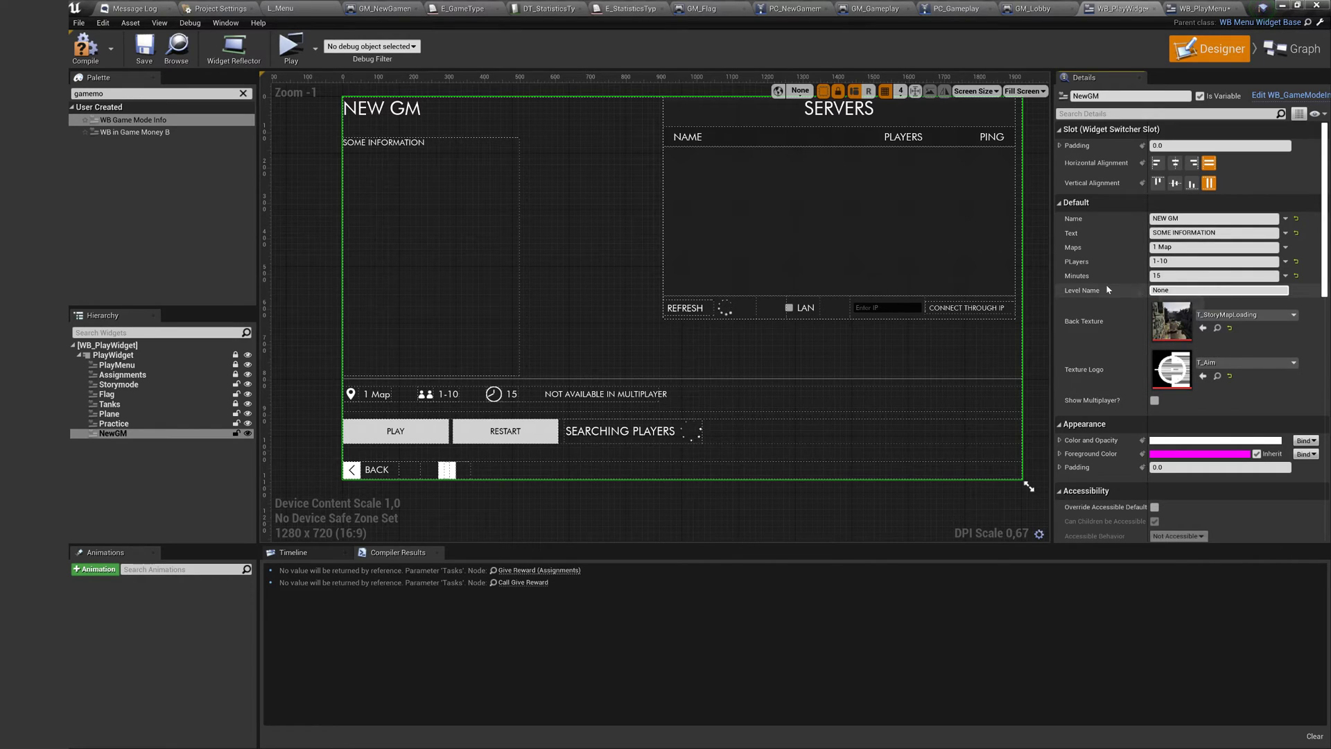
pyautogui.click(286, 10)
pyautogui.click(252, 94)
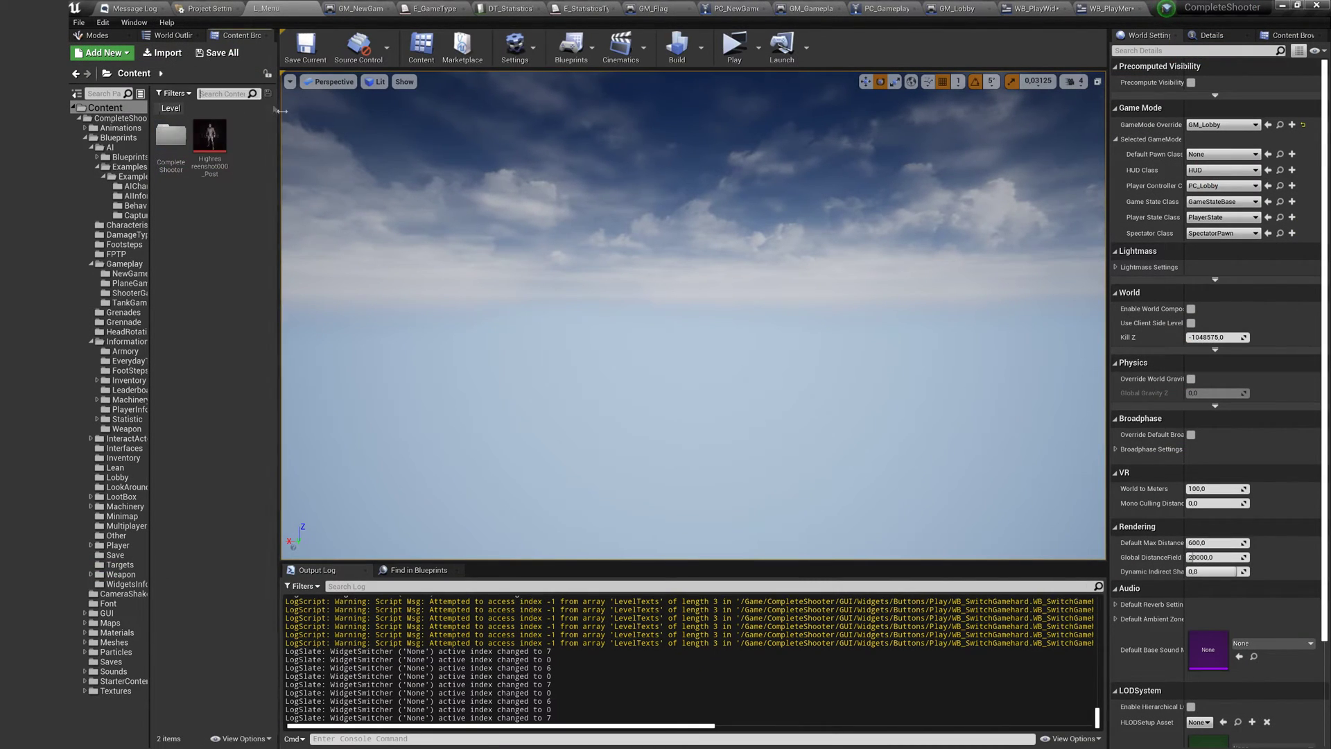
pyautogui.hotkey('ctrl', 's')
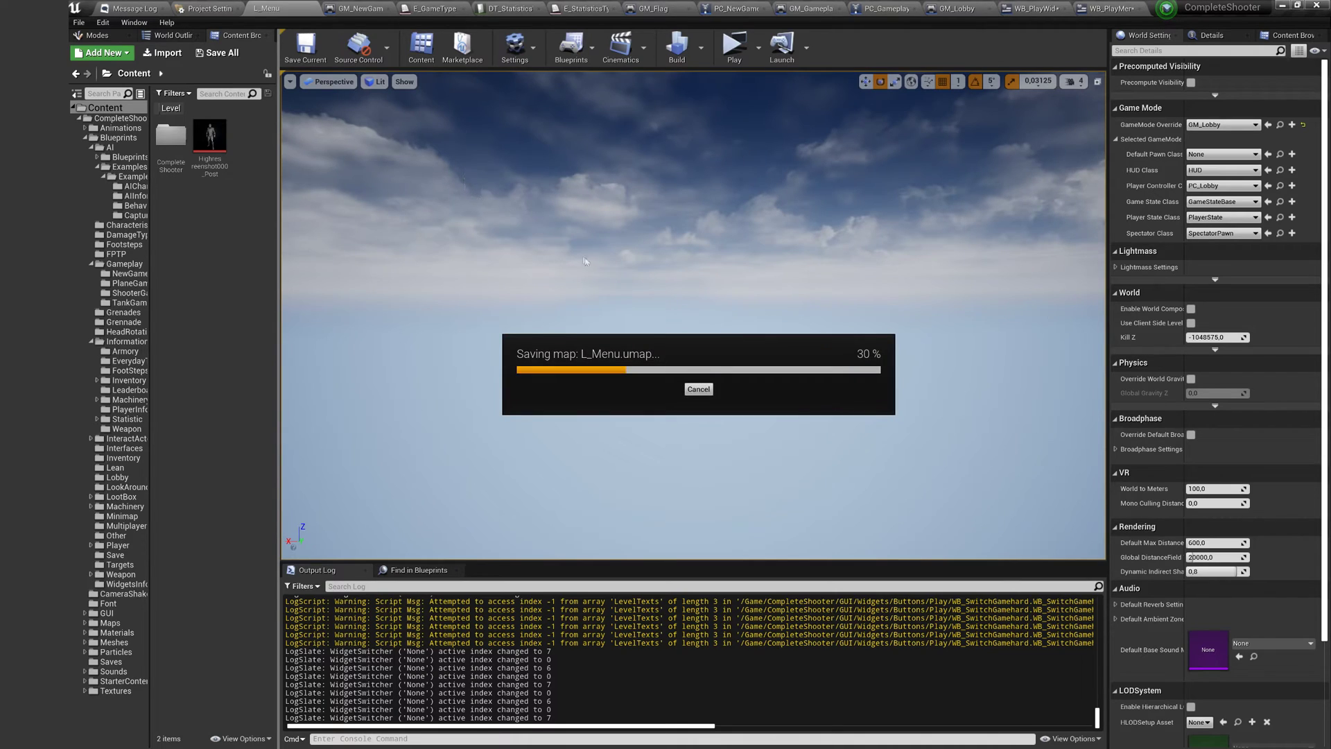
pyautogui.click(1089, 7)
pyautogui.click(1115, 9)
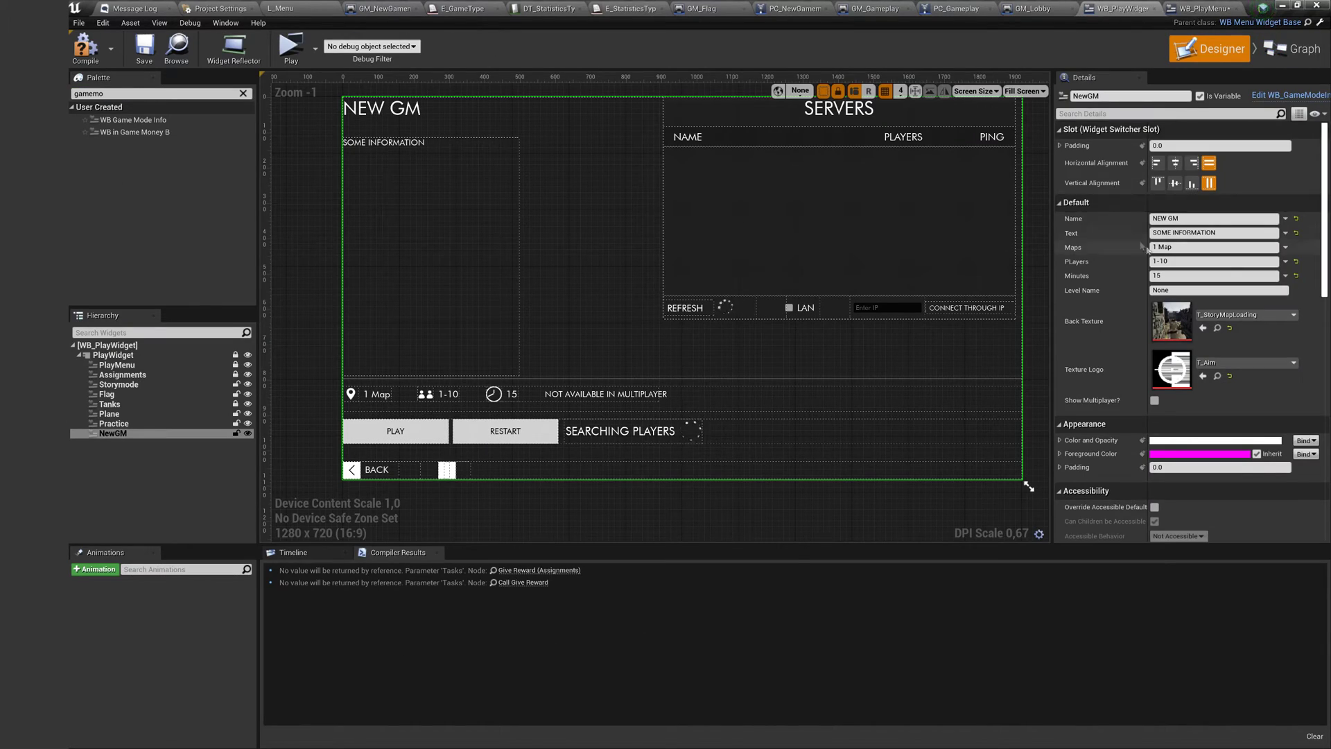
pyautogui.click(1194, 291)
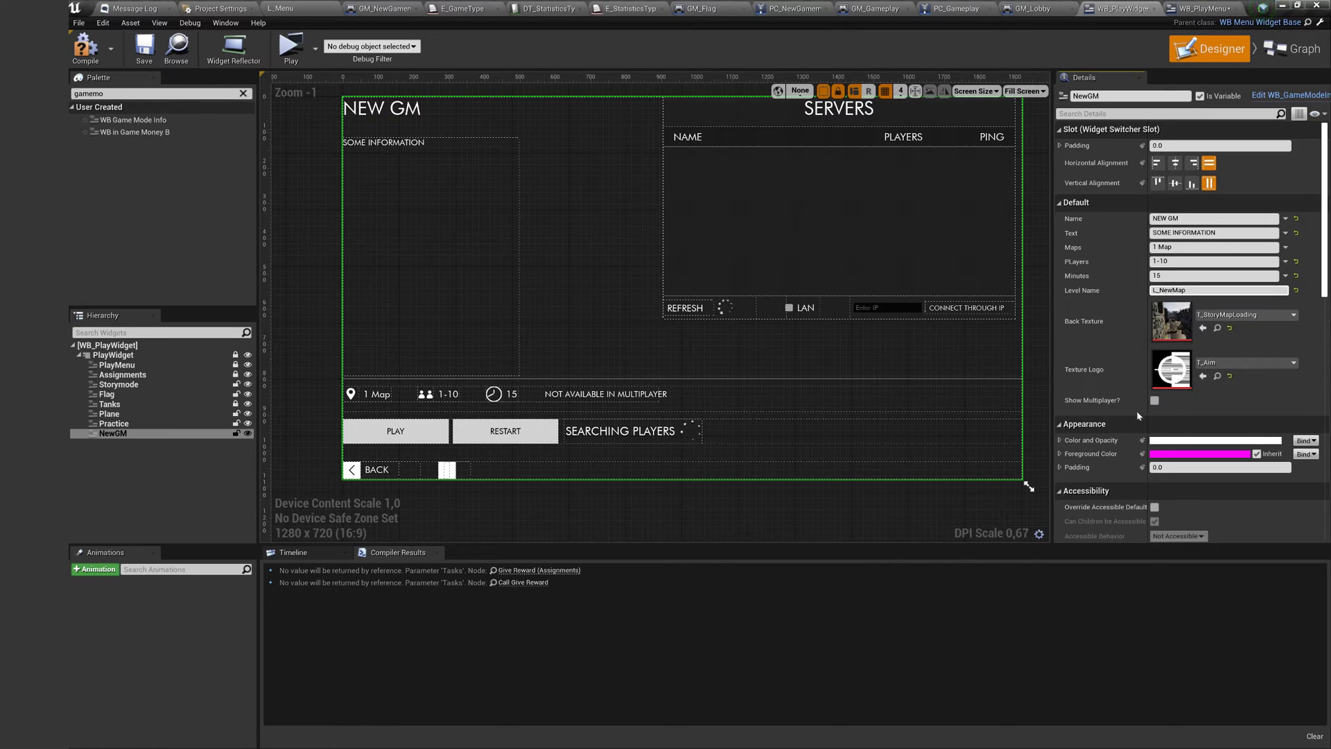
# Compile the WB_PlayWidget blueprint
pyautogui.scroll(-1, 773, 330)
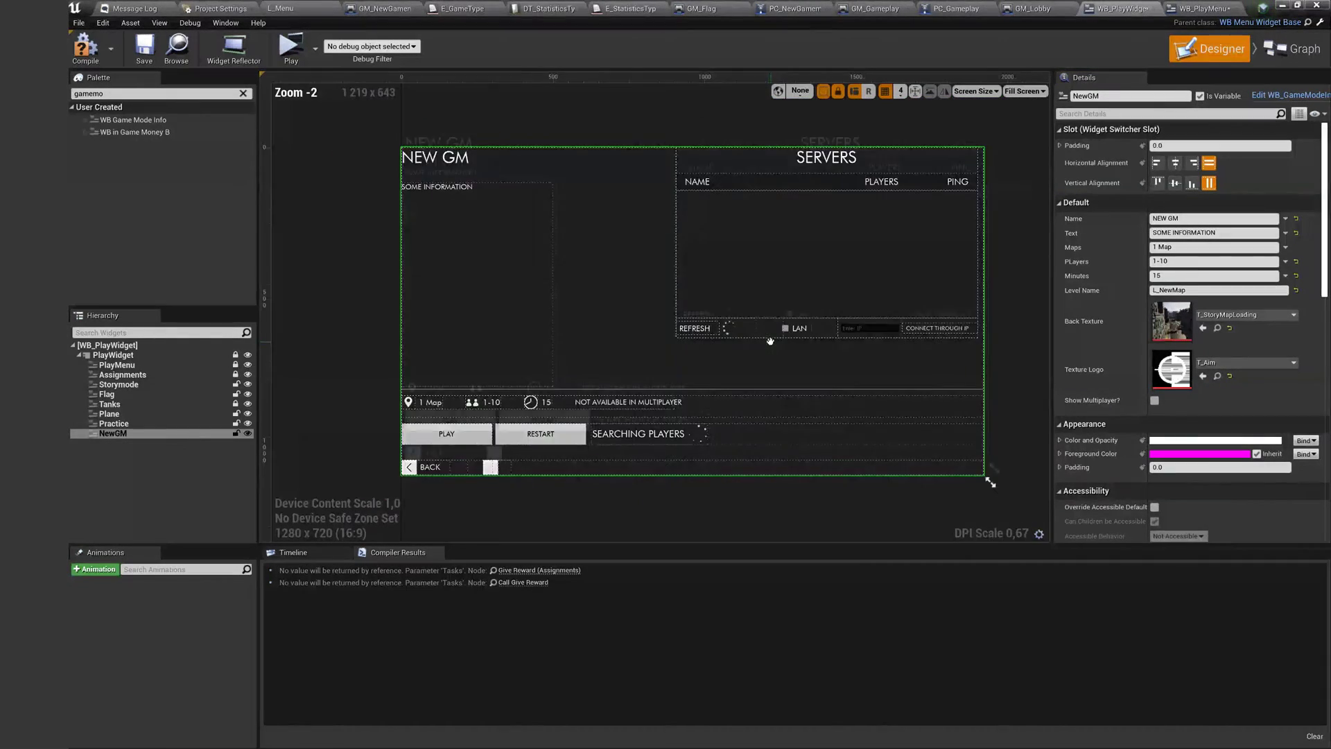
pyautogui.click(85, 47)
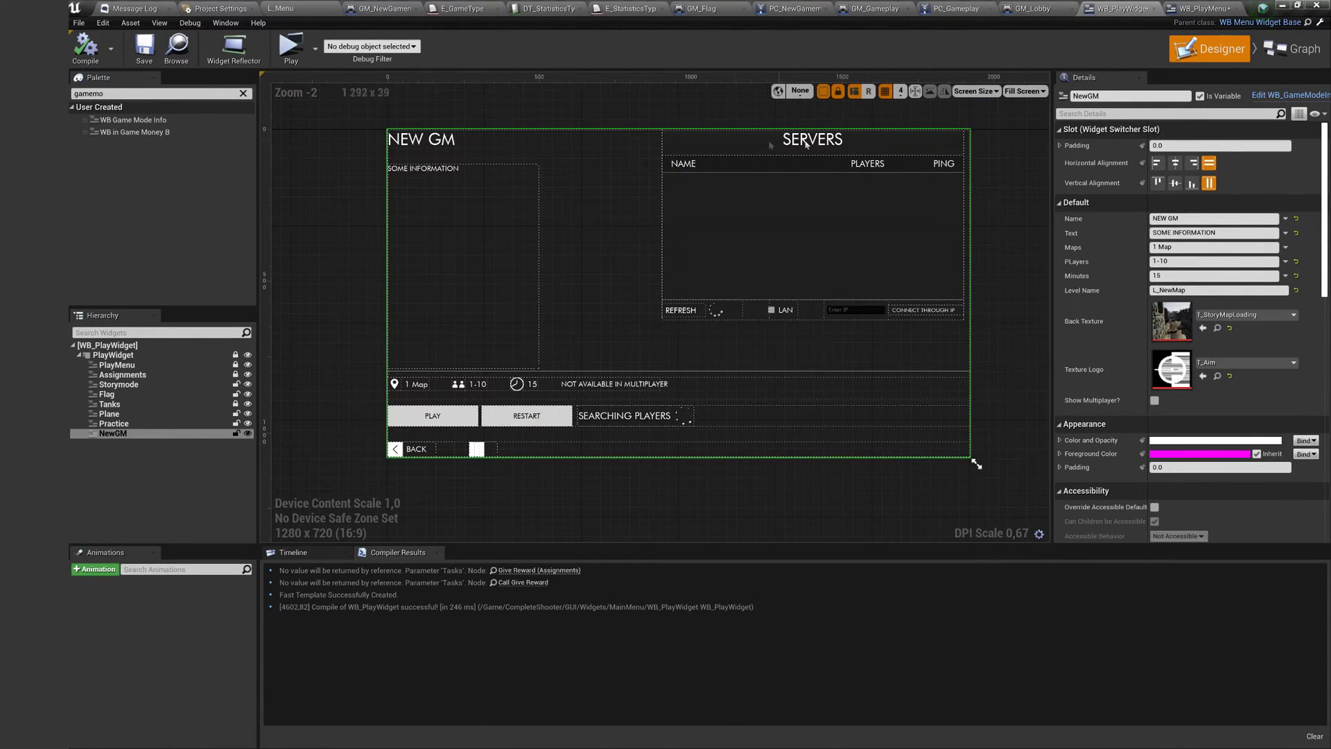
pyautogui.scroll(-10, 1188, 348)
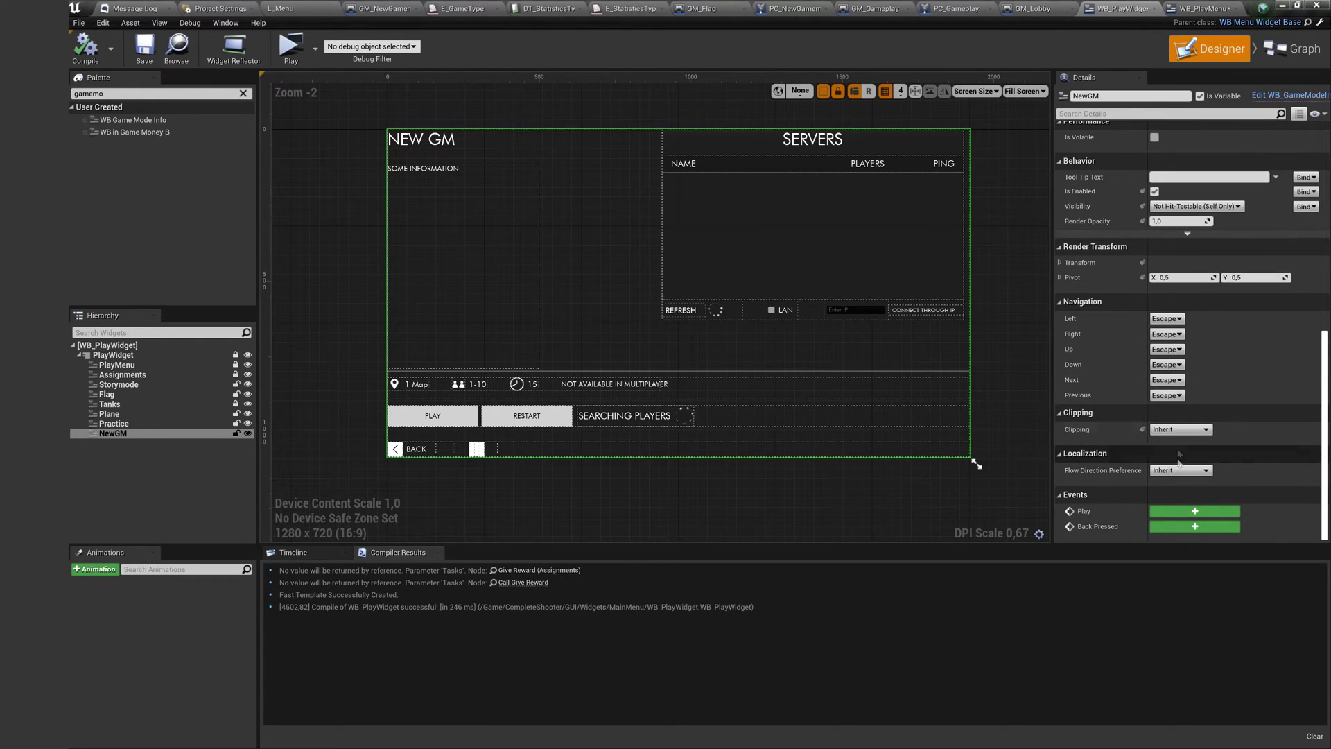
pyautogui.click(1183, 512)
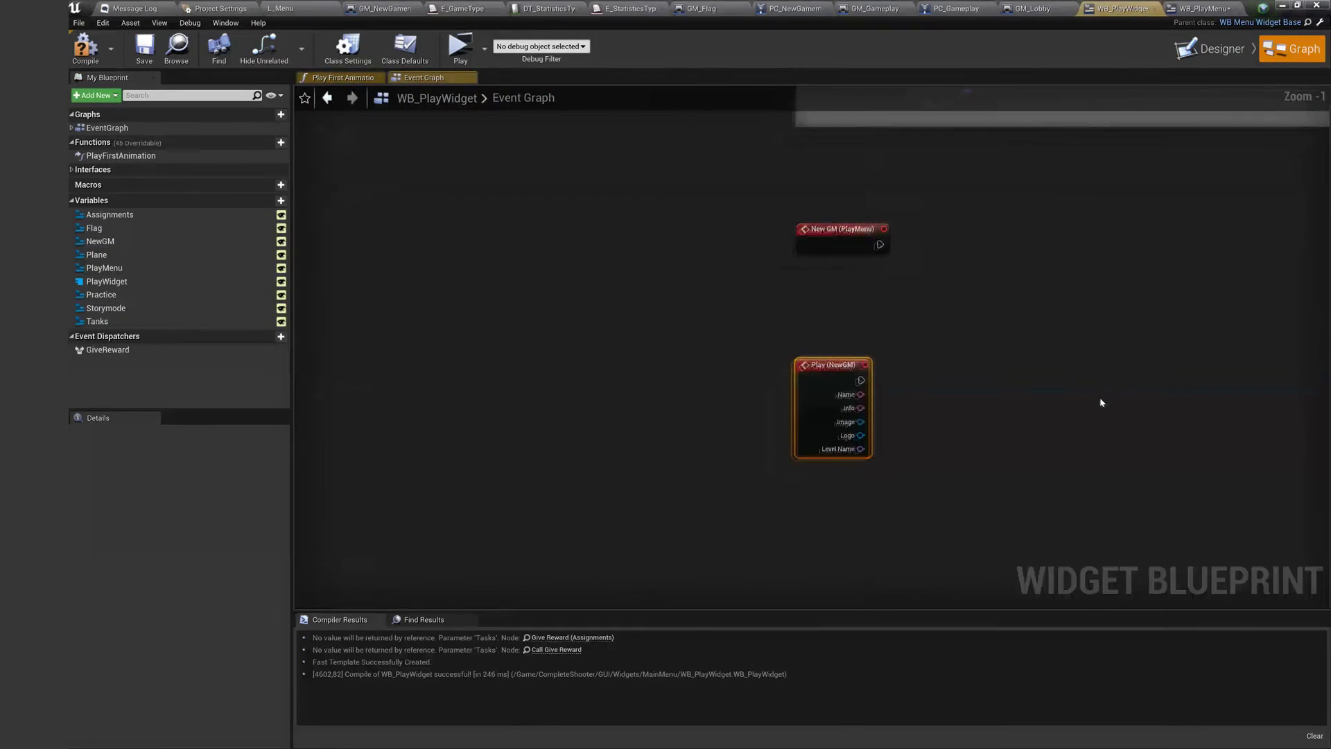
pyautogui.scroll(-6, 796, 406)
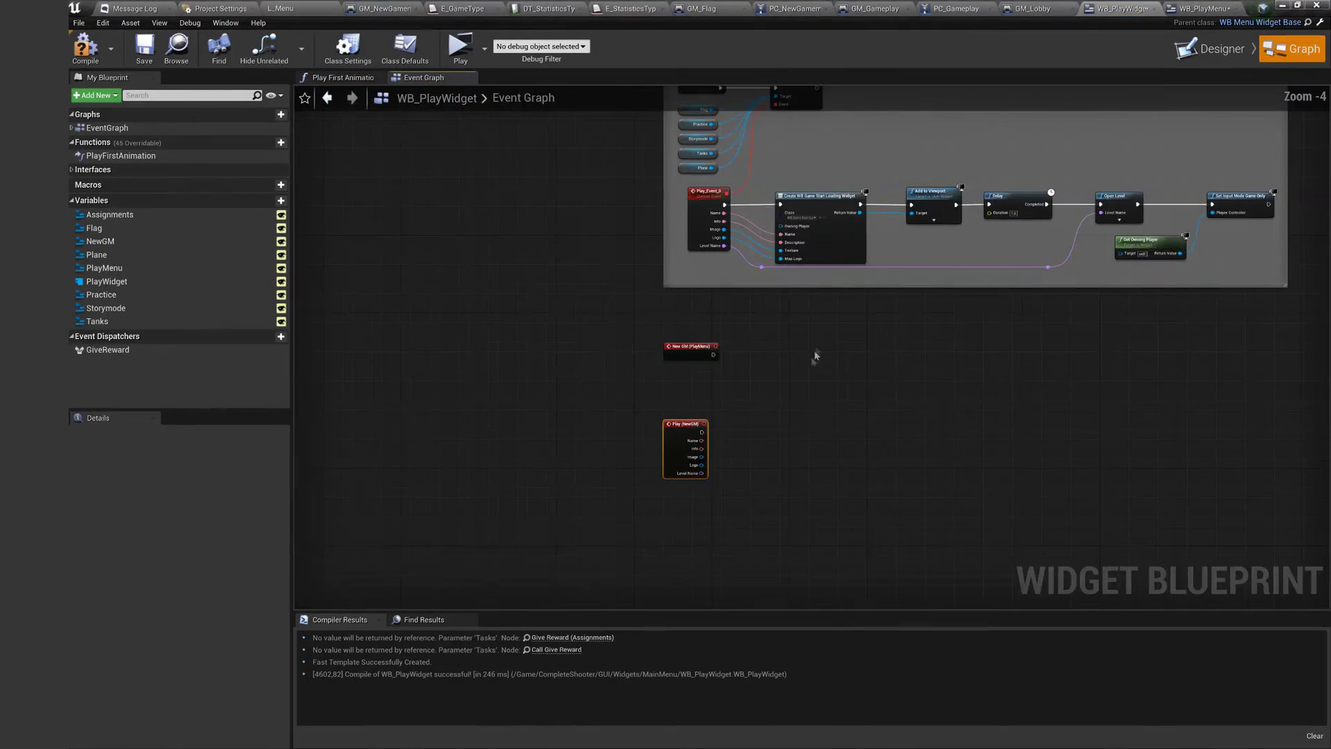
# Place a NewGM variable node in the On Game Start group and connect it to the Target of Bind Event to Play
pyautogui.scroll(4, 759, 453)
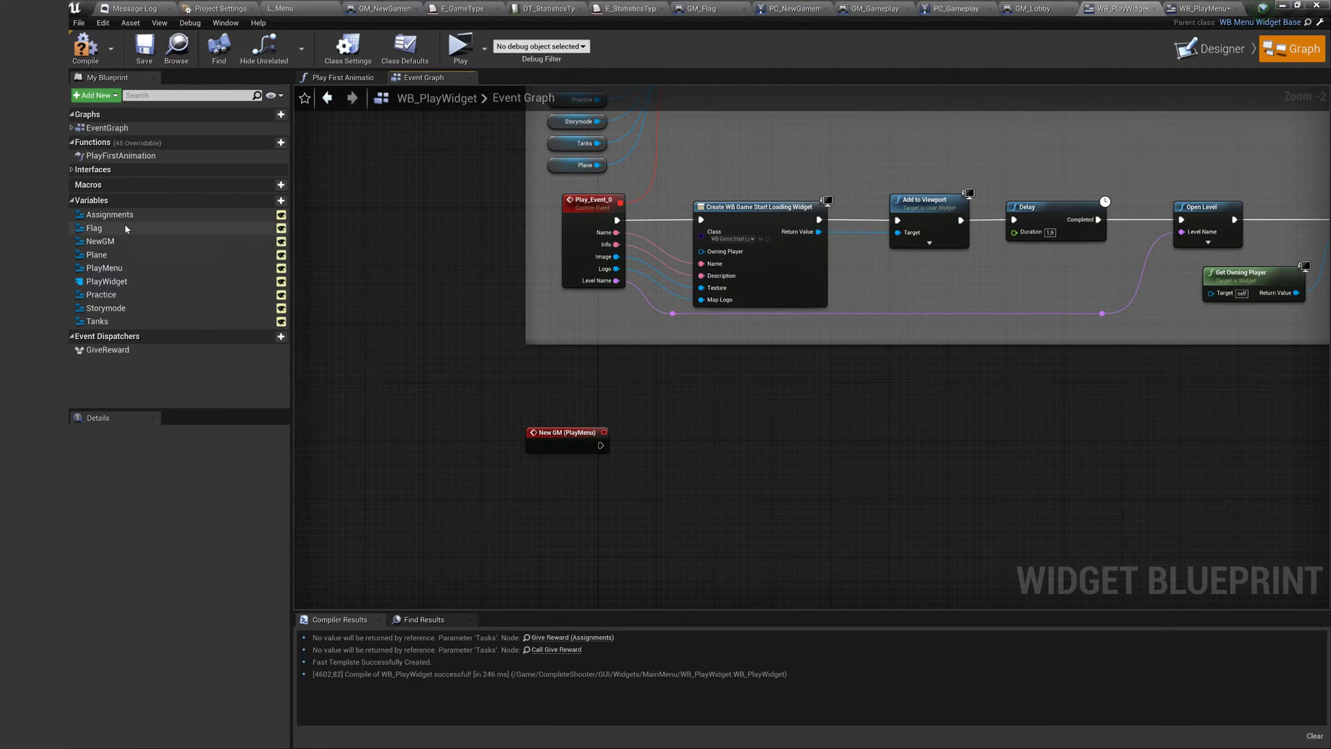
pyautogui.moveTo(100, 240); pyautogui.dragTo(547, 182)
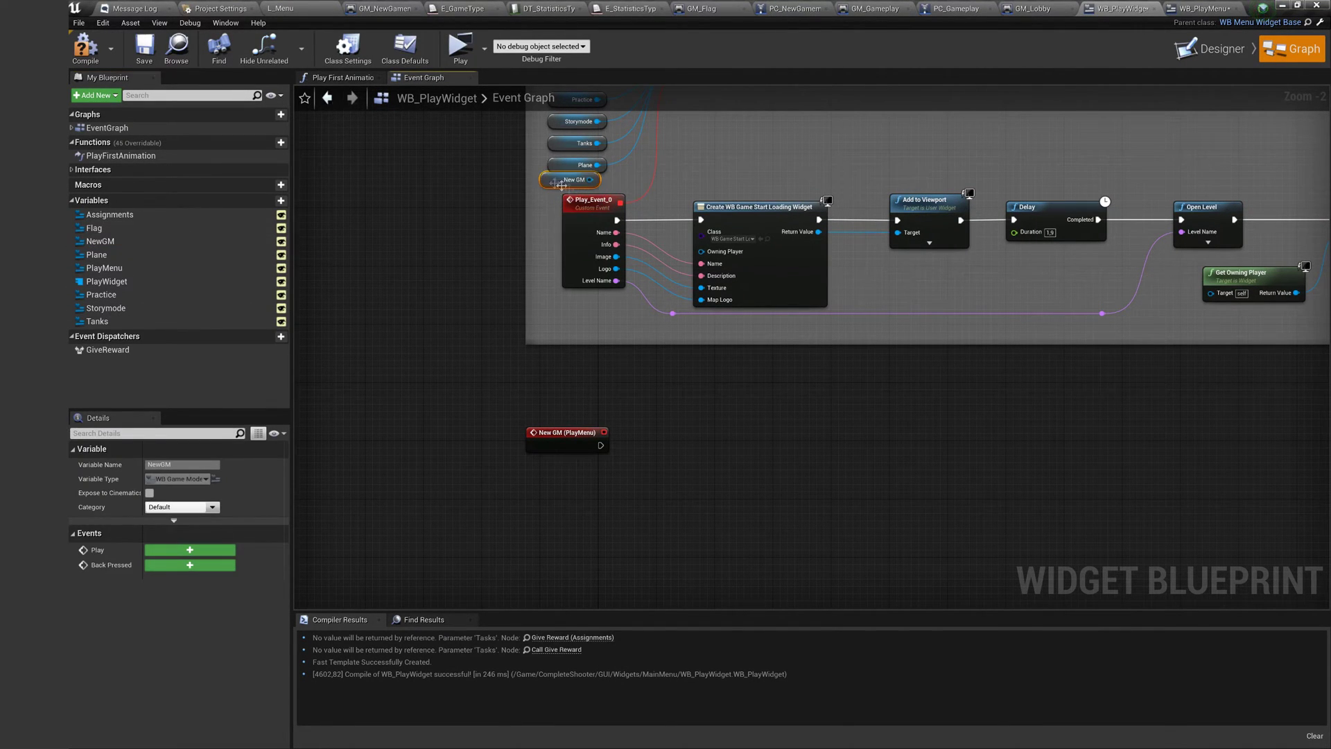
pyautogui.scroll(2, 547, 182)
pyautogui.moveTo(537, 344); pyautogui.dragTo(724, 192)
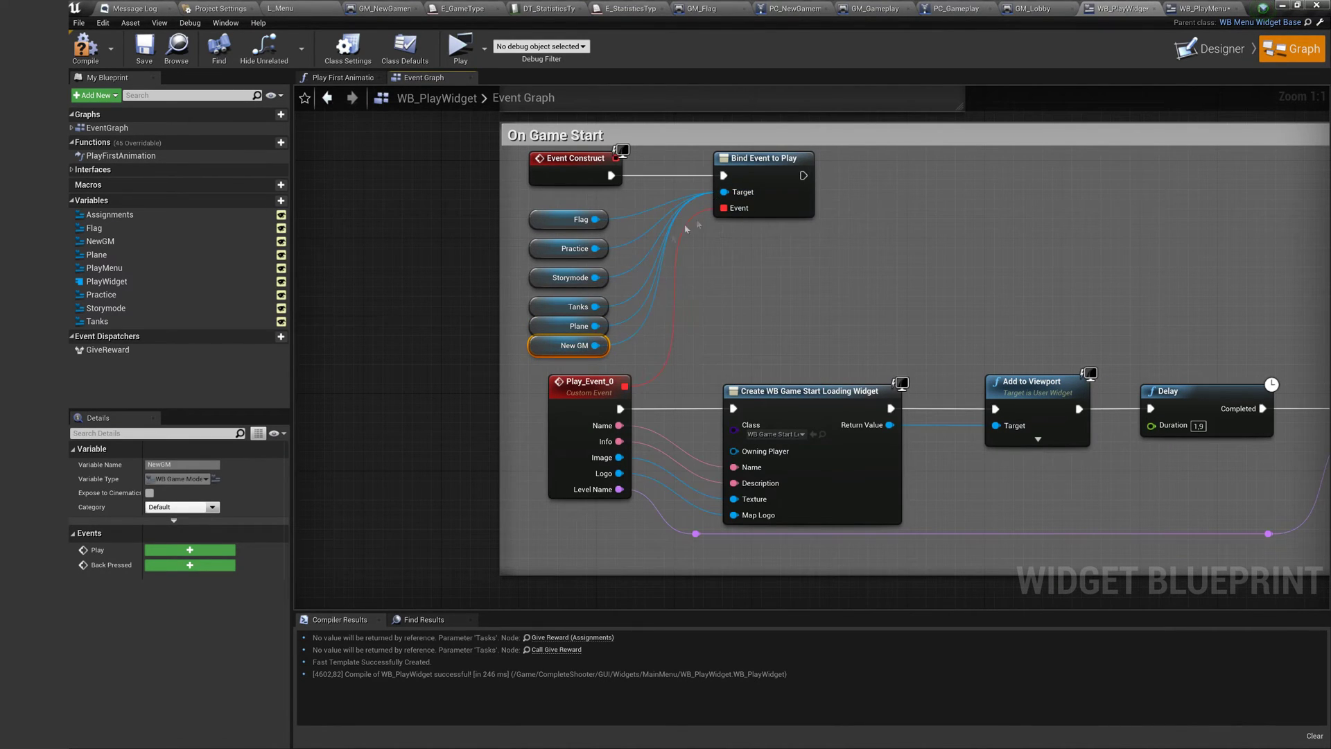
pyautogui.moveTo(500, 359); pyautogui.dragTo(540, 314)
pyautogui.click(533, 335)
# Add a Back Pressed event for the NewGM widget to the event graph
pyautogui.moveTo(663, 334); pyautogui.dragTo(508, 451, button='right')
pyautogui.scroll(-5, 659, 344)
pyautogui.scroll(3, 563, 295)
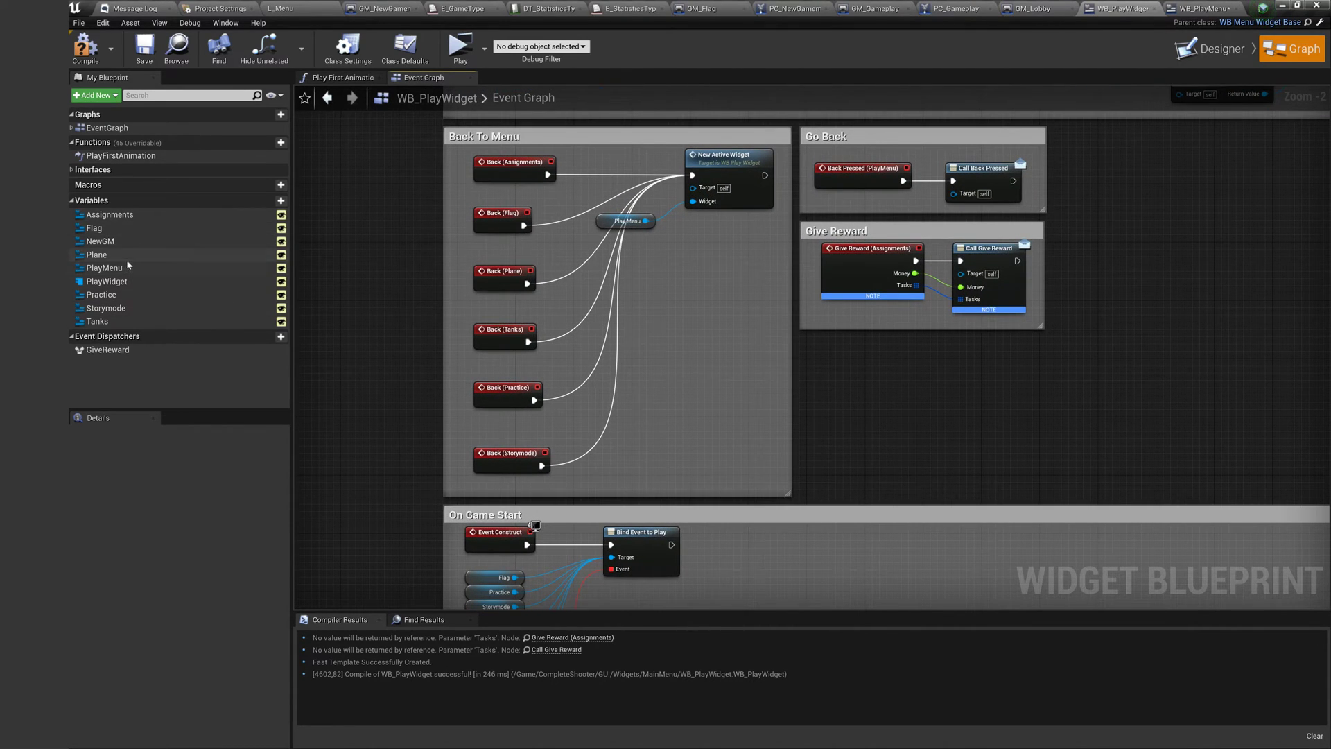
pyautogui.click(126, 242)
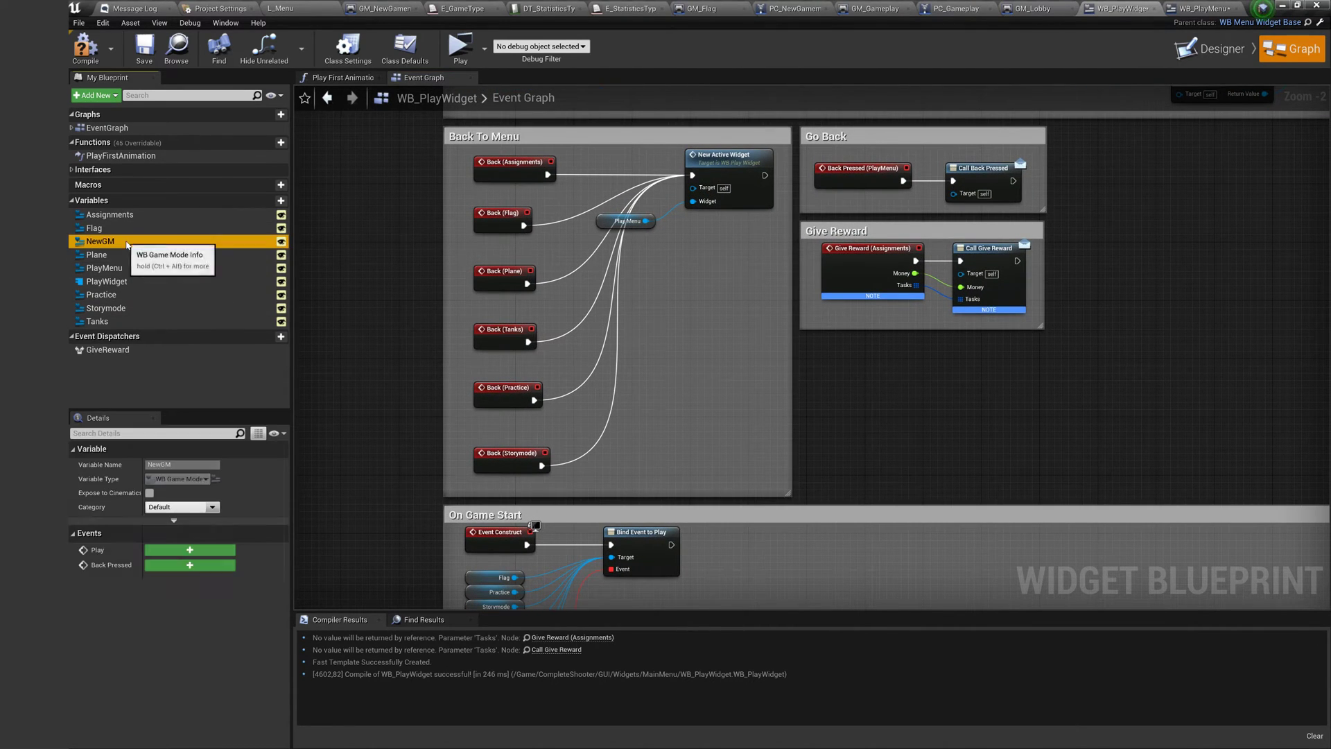
pyautogui.click(190, 565)
# Move the NewGM Back Pressed event into the Go Back To Menu group and connect it to that group's New Active Widget node
pyautogui.scroll(-5, 478, 499)
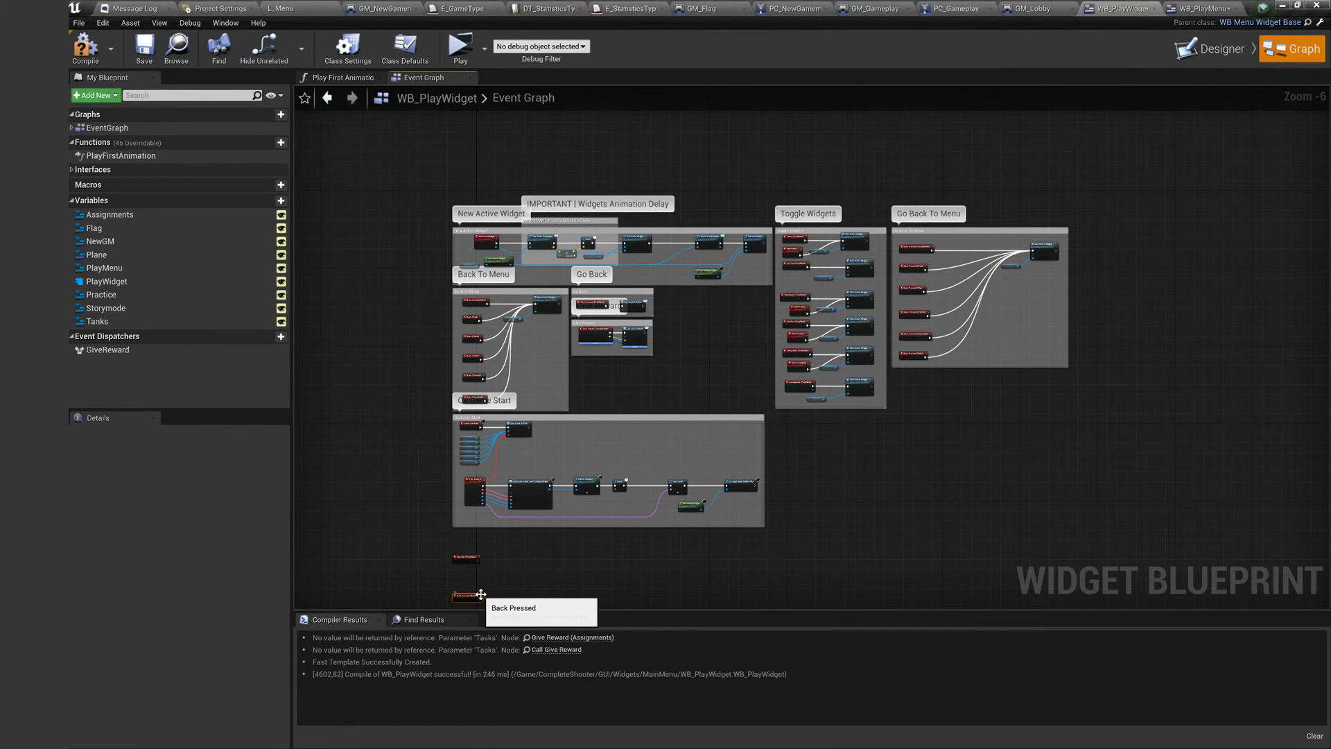
pyautogui.moveTo(481, 594); pyautogui.dragTo(844, 389)
pyautogui.scroll(6, 900, 356)
pyautogui.moveTo(968, 456); pyautogui.dragTo(616, 596, button='right')
pyautogui.scroll(-3, 625, 599)
pyautogui.moveTo(602, 584); pyautogui.dragTo(888, 252)
# Extend the Toggle Widgets comment box slightly downward below the Assignment nodes
pyautogui.moveTo(594, 508); pyautogui.dragTo(902, 298, button='right')
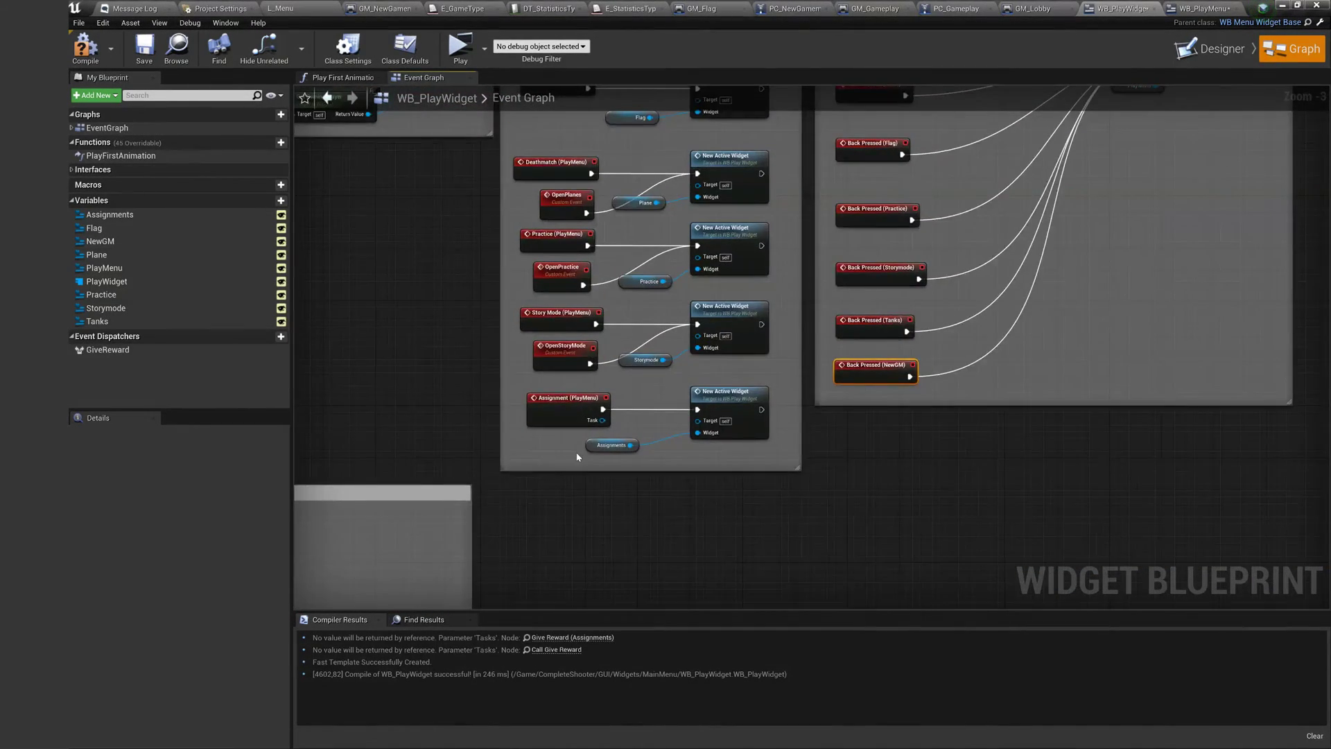
pyautogui.scroll(3, 577, 457)
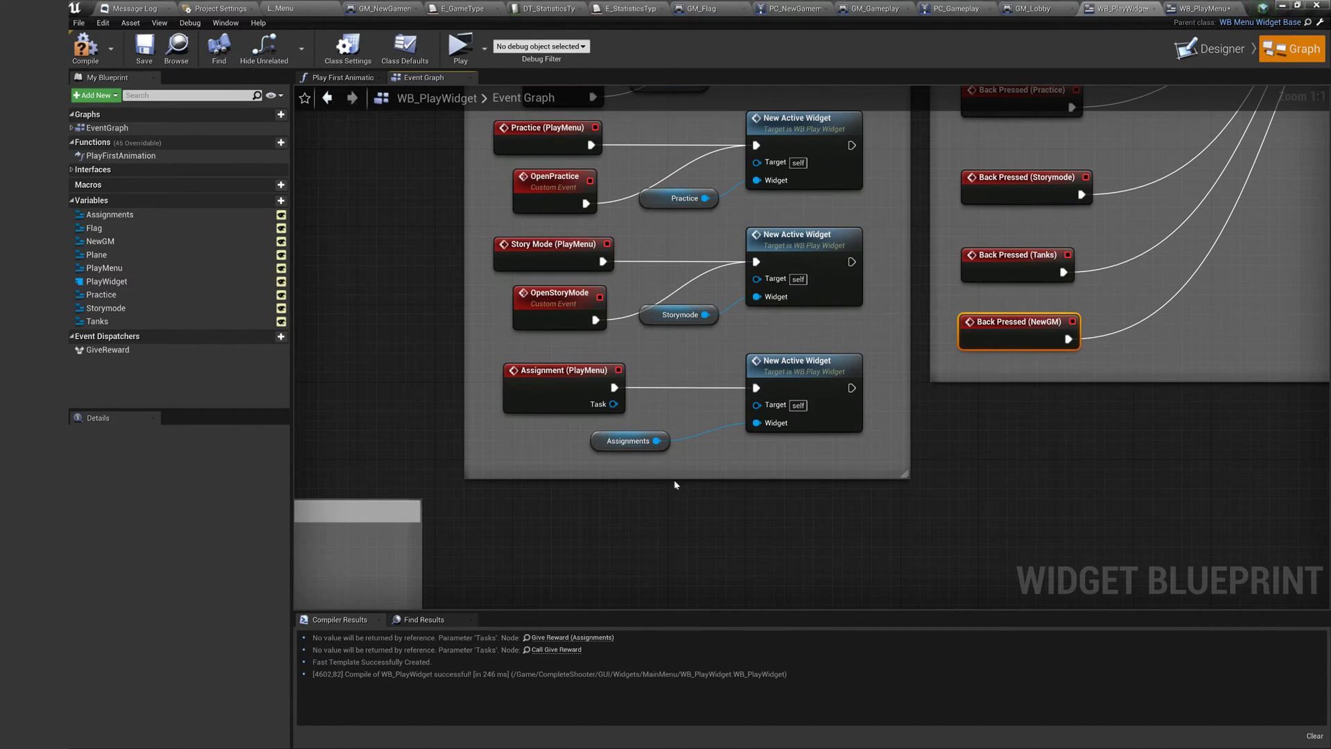
pyautogui.moveTo(657, 476); pyautogui.dragTo(649, 488)
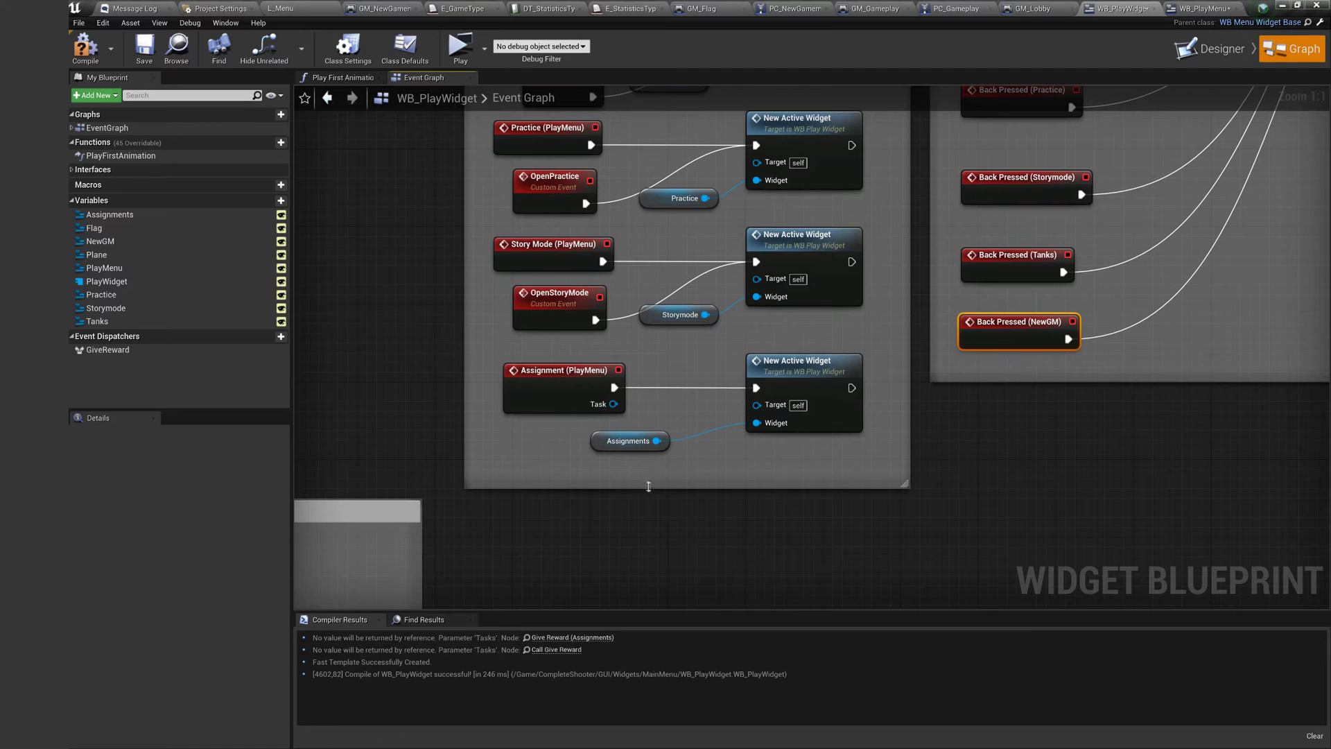
# Examine the Storymode and Tanks variables and the existing back, game start and toggle event groups in the graph
pyautogui.click(123, 307)
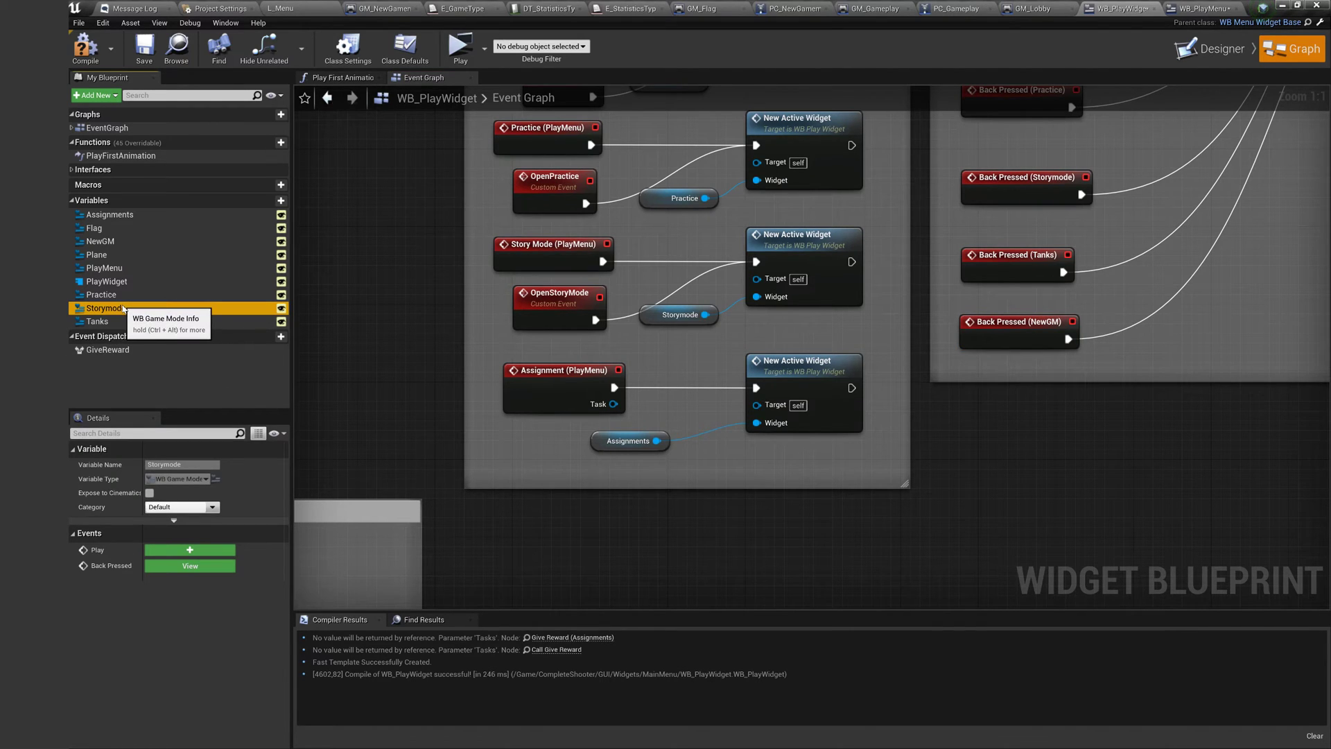
pyautogui.click(124, 323)
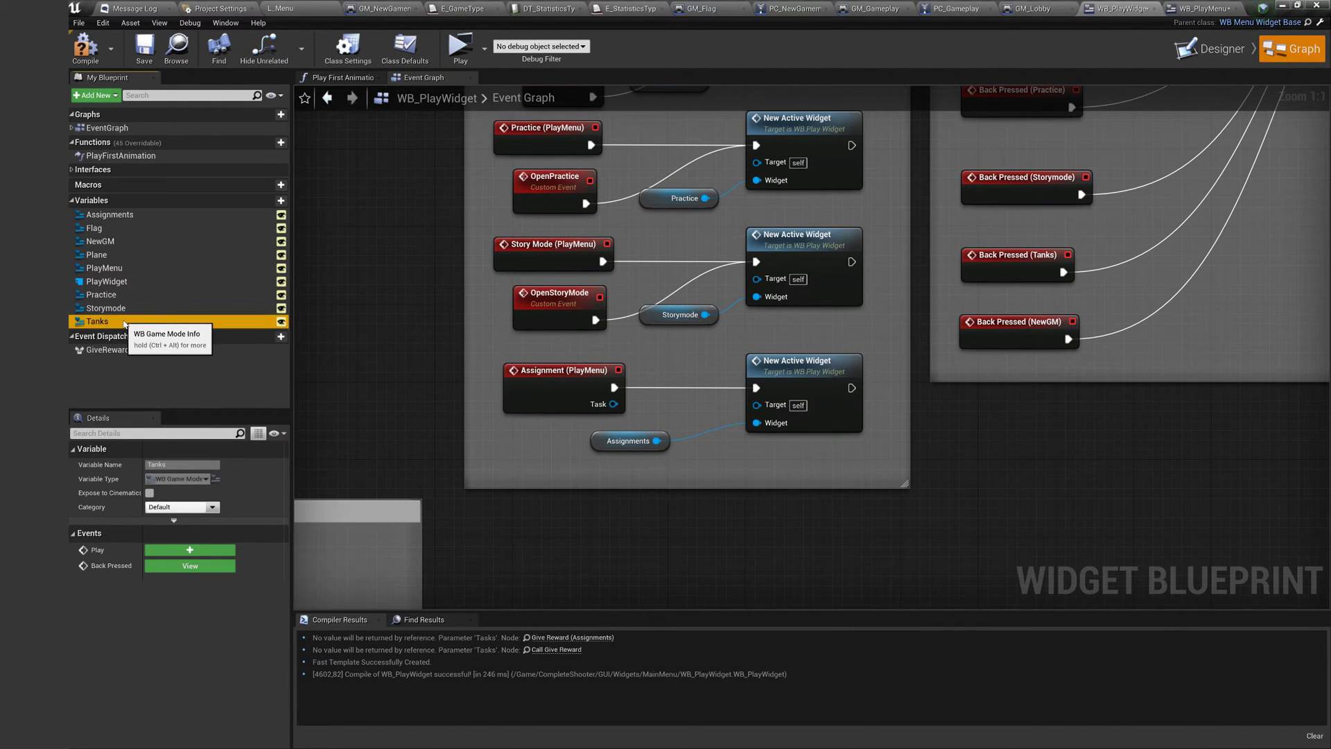
pyautogui.moveTo(436, 327); pyautogui.dragTo(444, 407, button='right')
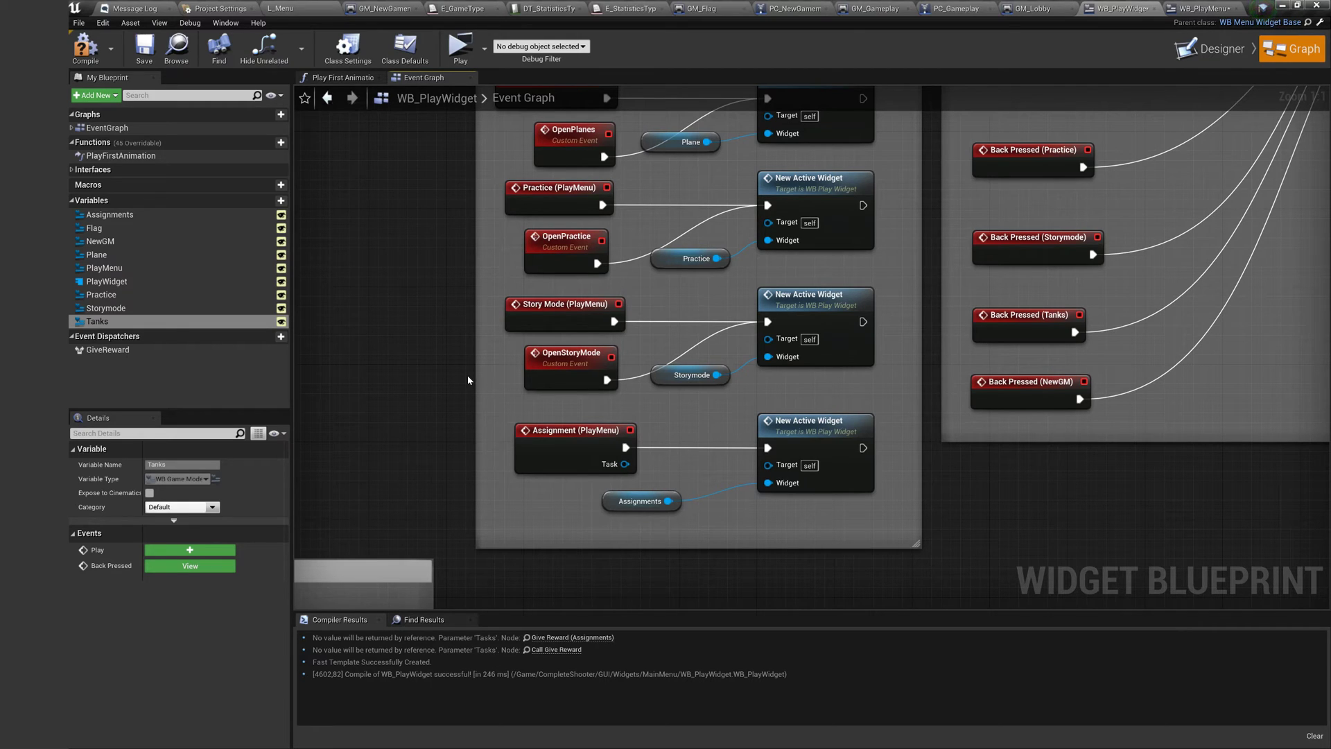
pyautogui.scroll(-6, 594, 373)
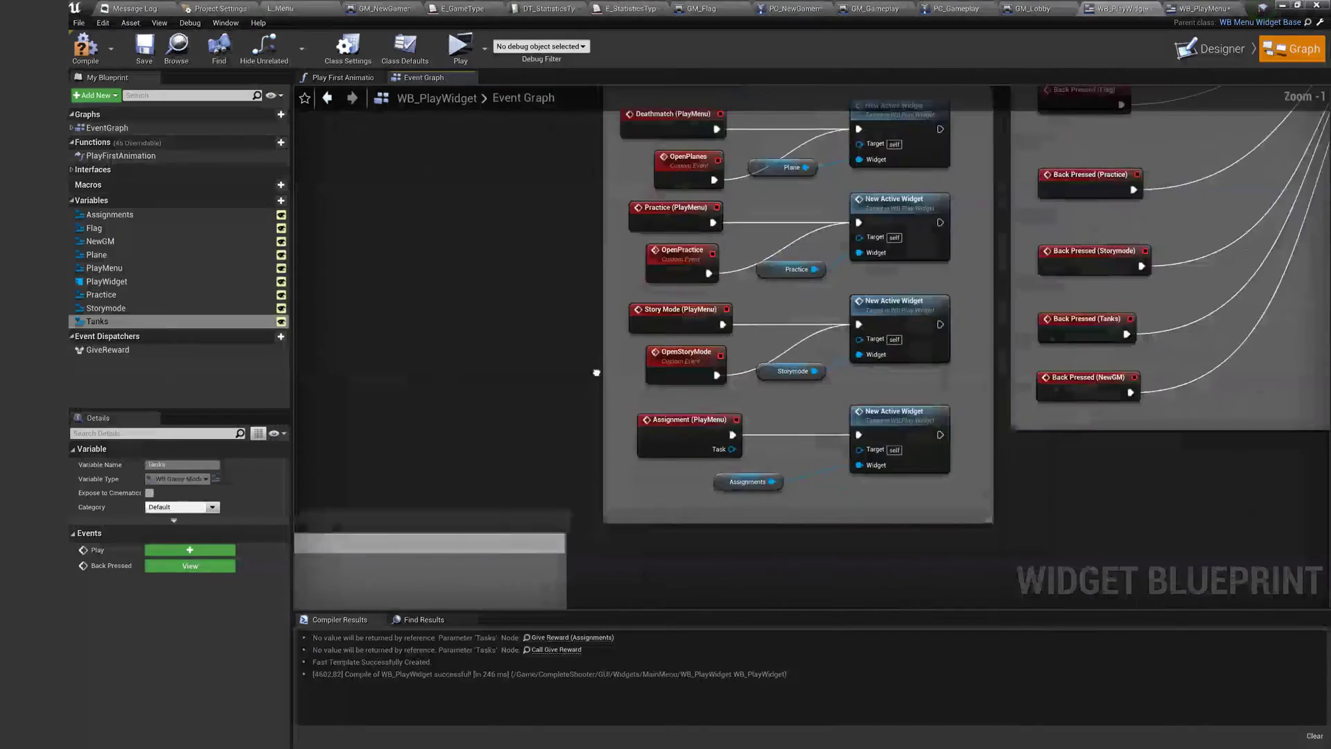
pyautogui.scroll(3, 491, 379)
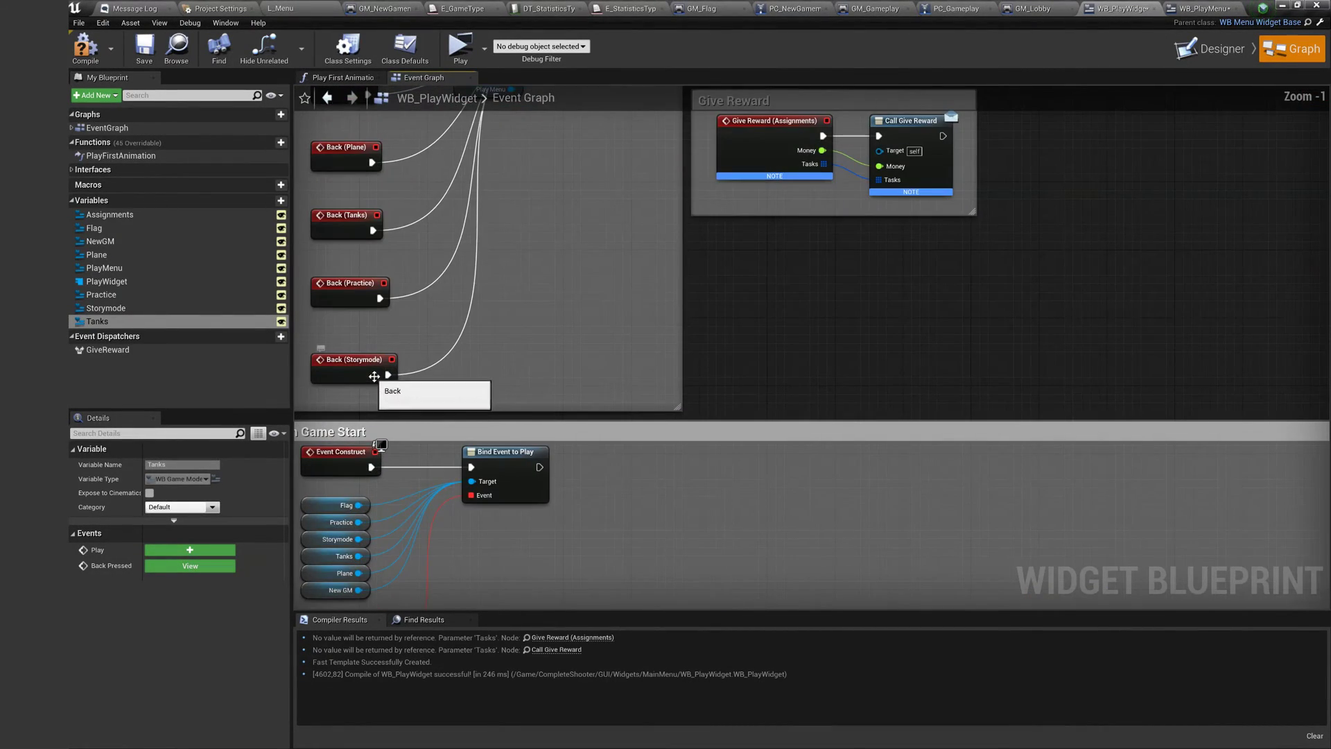
pyautogui.moveTo(505, 306); pyautogui.dragTo(667, 449, button='right')
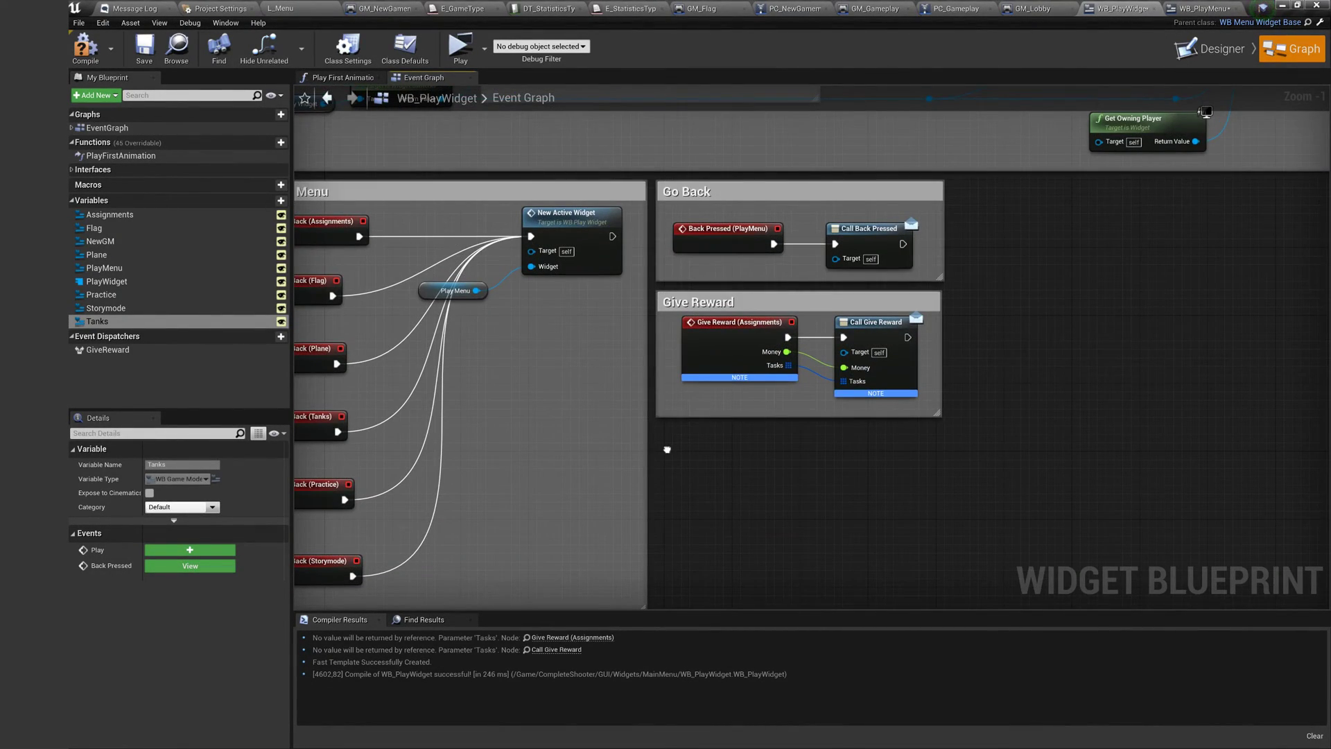
pyautogui.moveTo(667, 450); pyautogui.dragTo(705, 128, button='right')
pyautogui.scroll(-2, 686, 419)
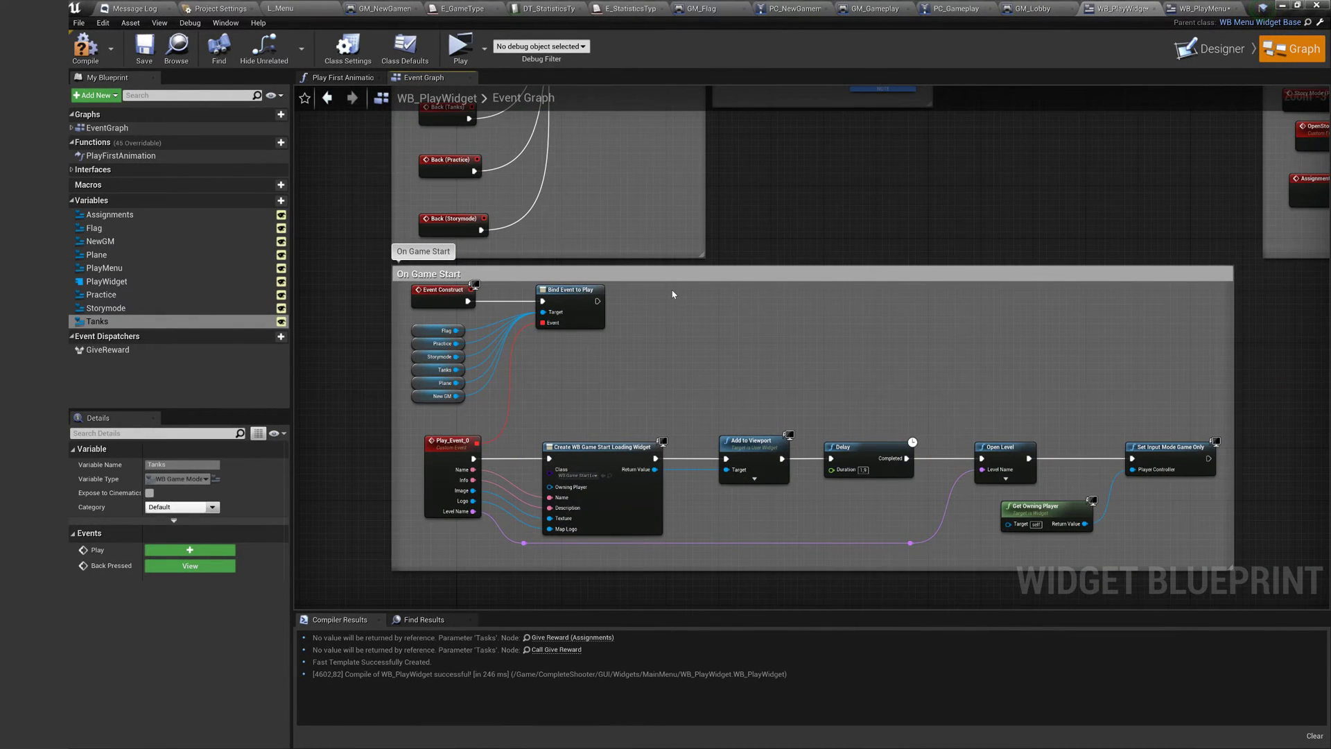
pyautogui.moveTo(927, 281); pyautogui.dragTo(516, 402, button='right')
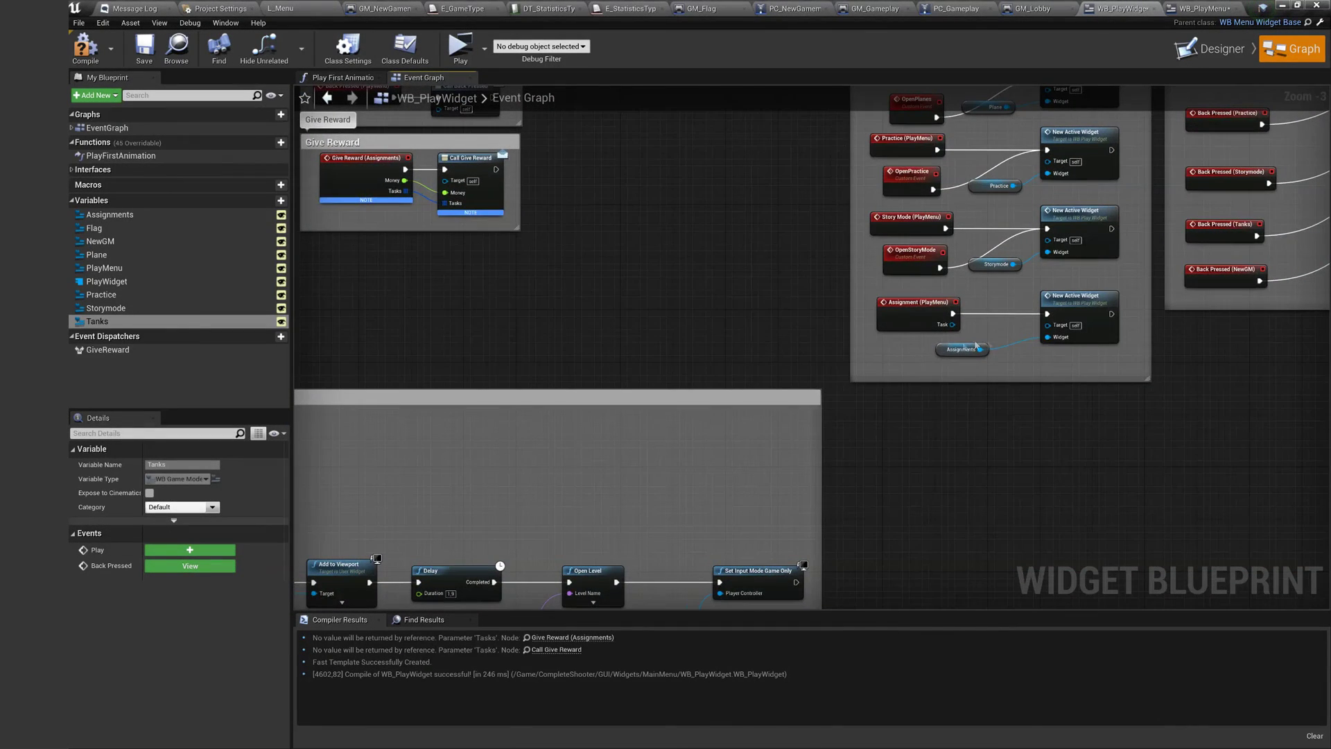
pyautogui.scroll(3, 1050, 327)
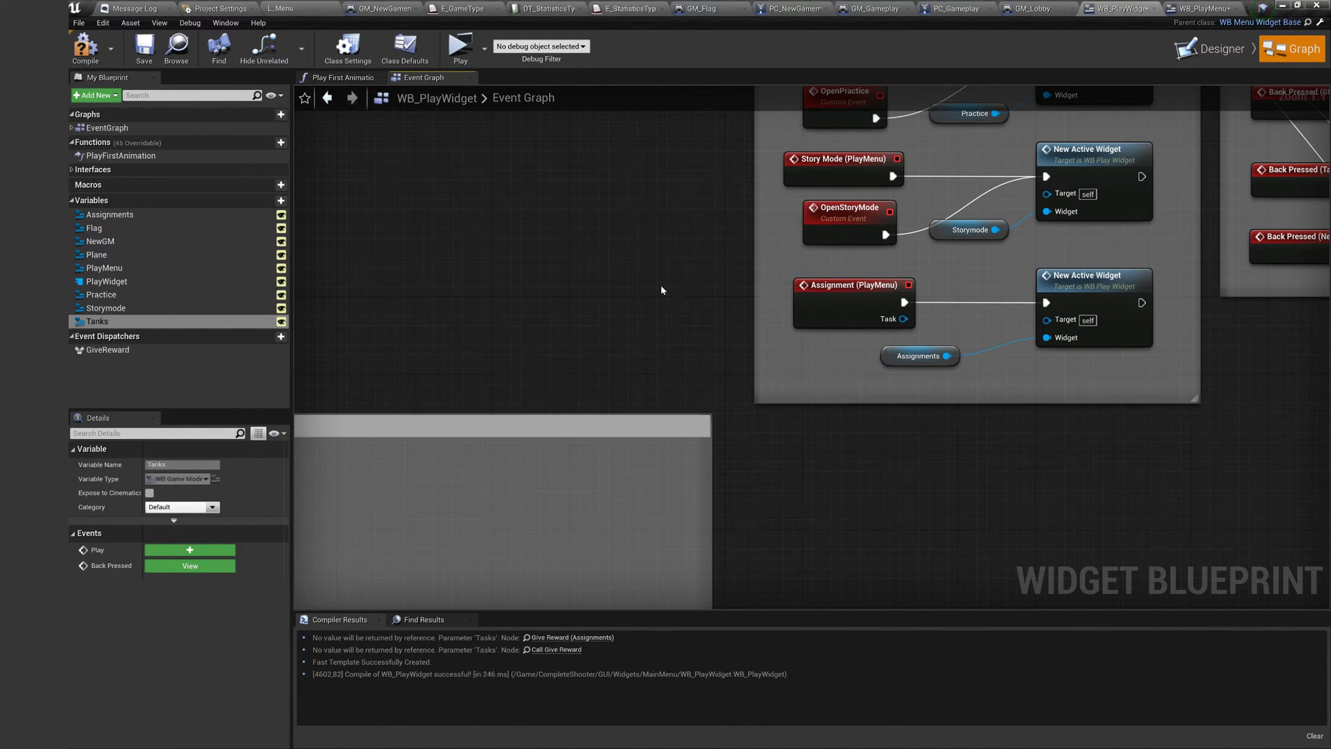
# Open PlayMenu's New GM event in the graph and move it below the Toggle Widgets group
pyautogui.click(1213, 50)
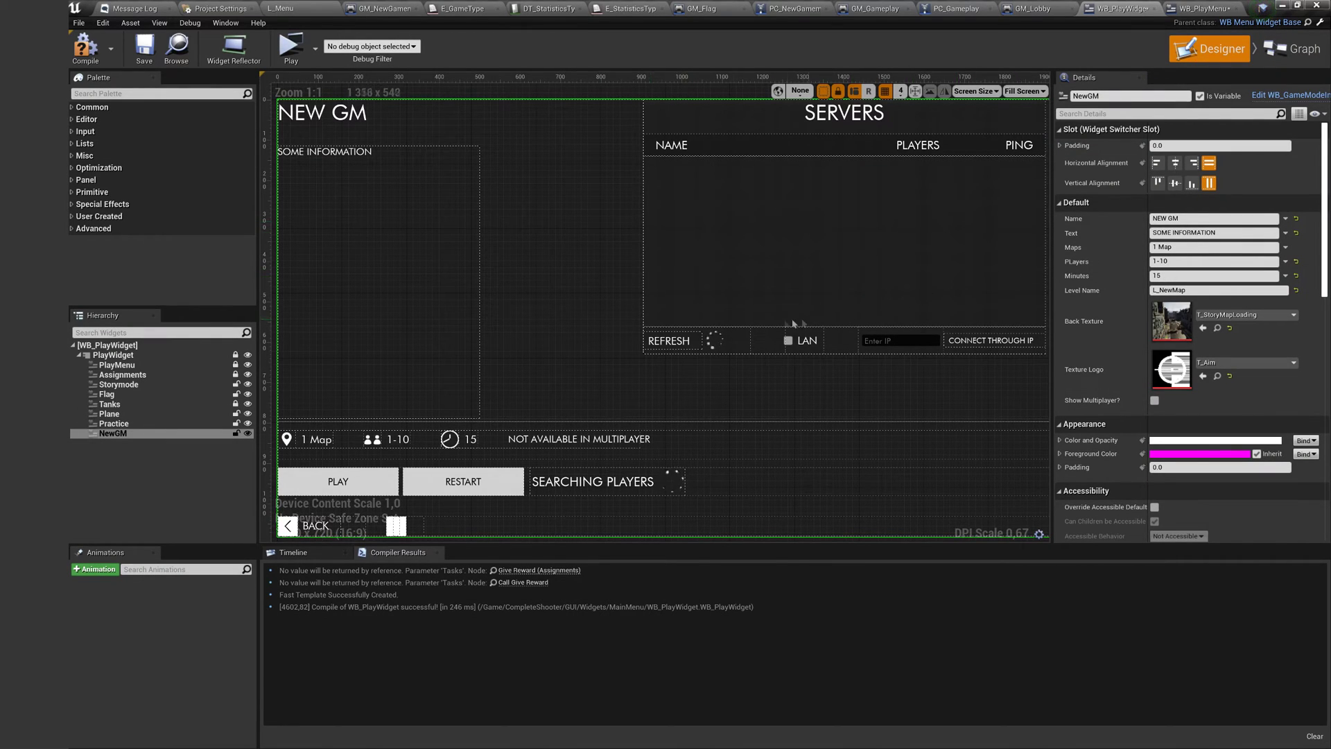
pyautogui.click(155, 367)
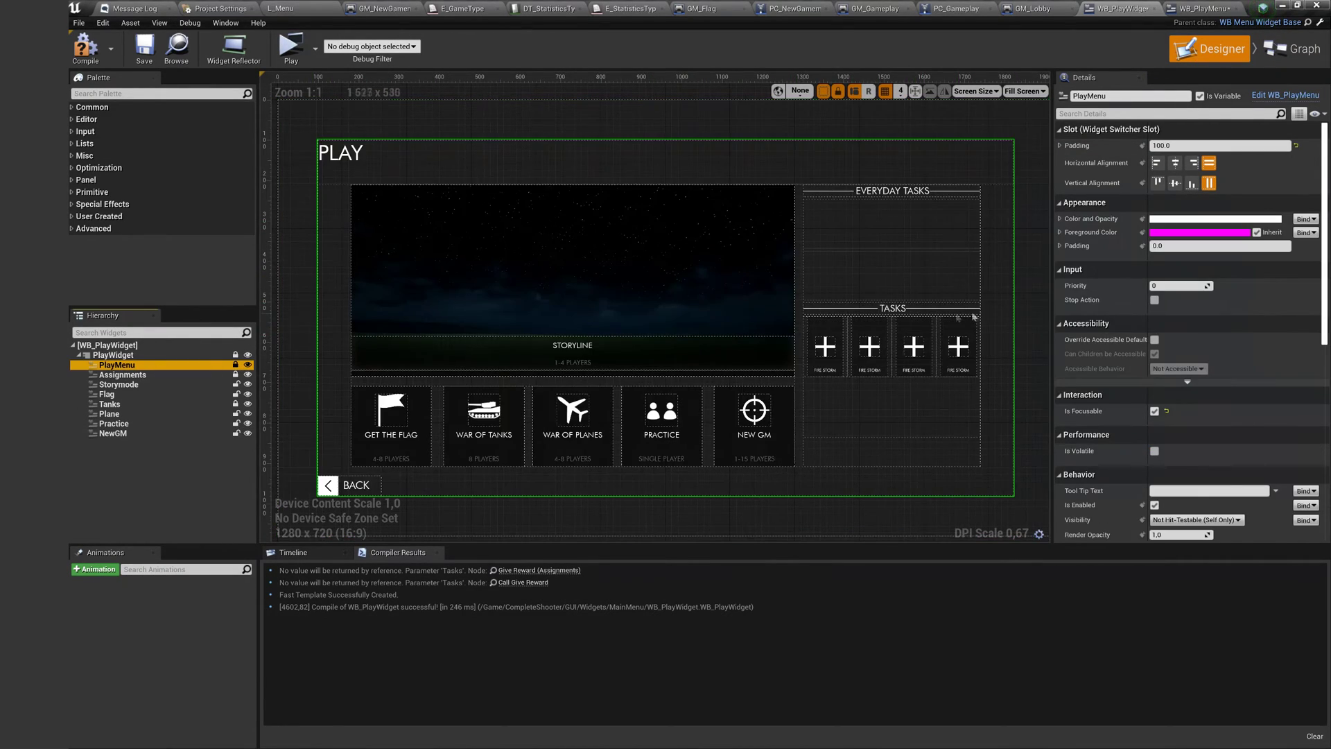
pyautogui.scroll(-10, 1228, 335)
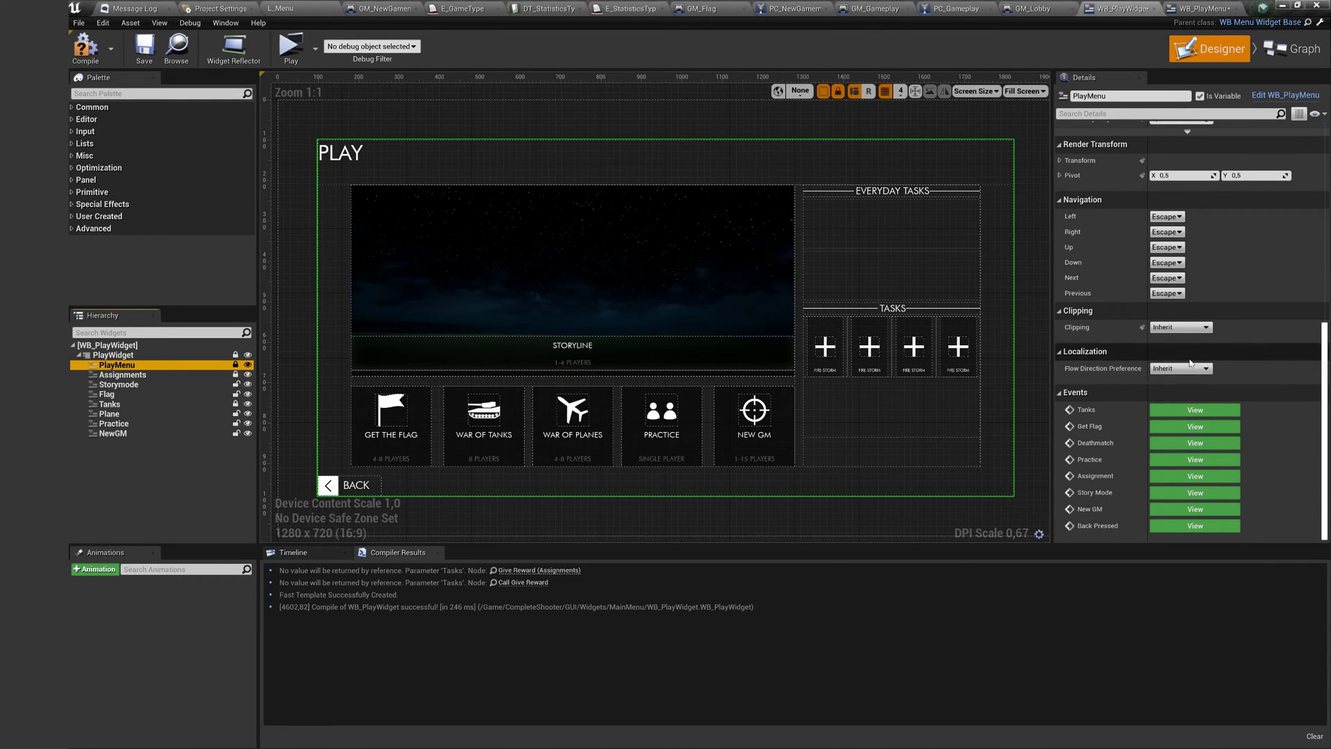
pyautogui.click(1194, 509)
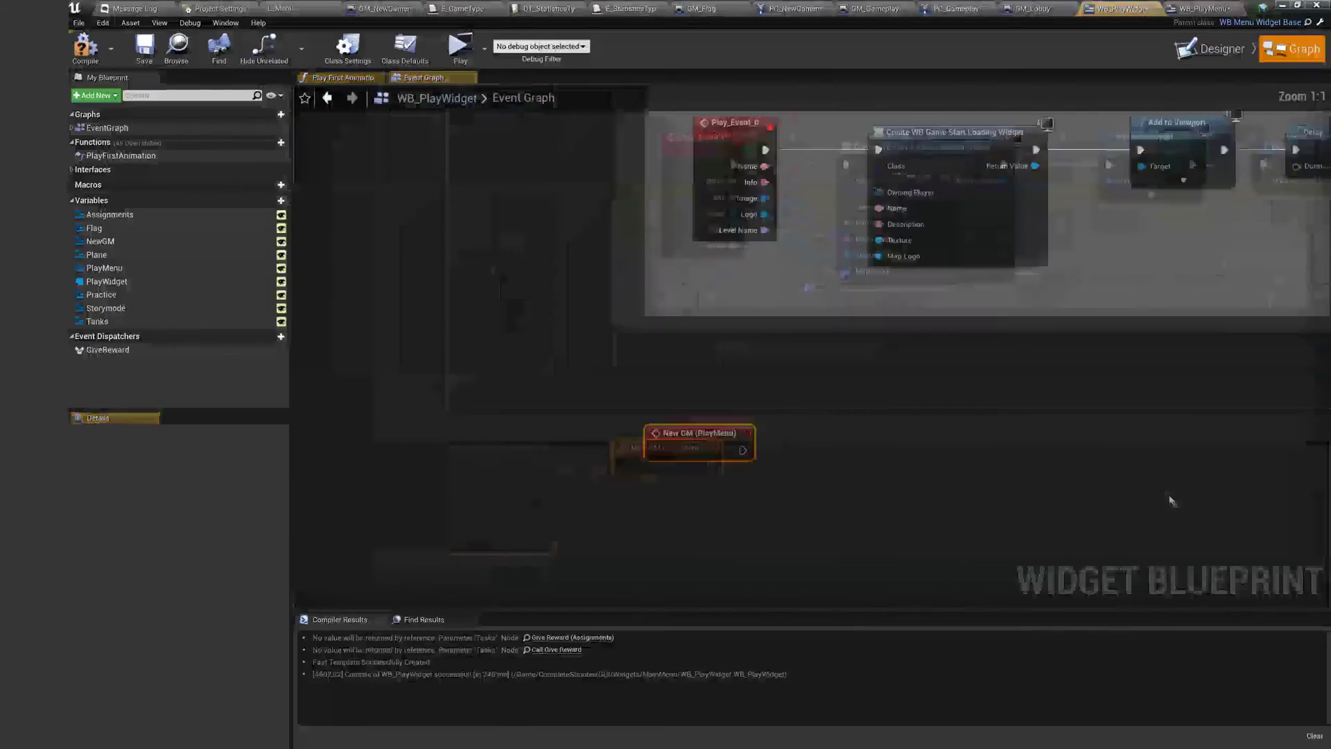
pyautogui.scroll(-6, 669, 510)
pyautogui.moveTo(1016, 435); pyautogui.dragTo(615, 516, button='right')
pyautogui.moveTo(545, 505); pyautogui.dragTo(892, 379)
pyautogui.scroll(6, 885, 373)
# Duplicate the Storymode New Active Widget nodes, connect them to the New GM event and replace the Storymode variable with NewGM
pyautogui.scroll(-3, 886, 327)
pyautogui.click(1077, 223)
pyautogui.keyDown('ctrl'); pyautogui.click(915, 295); pyautogui.keyUp('ctrl')
pyautogui.scroll(3, 871, 276)
pyautogui.hotkey('ctrl', 'c')
pyautogui.hotkey('ctrl', 'v')
pyautogui.moveTo(723, 397); pyautogui.dragTo(840, 418)
pyautogui.press('q')
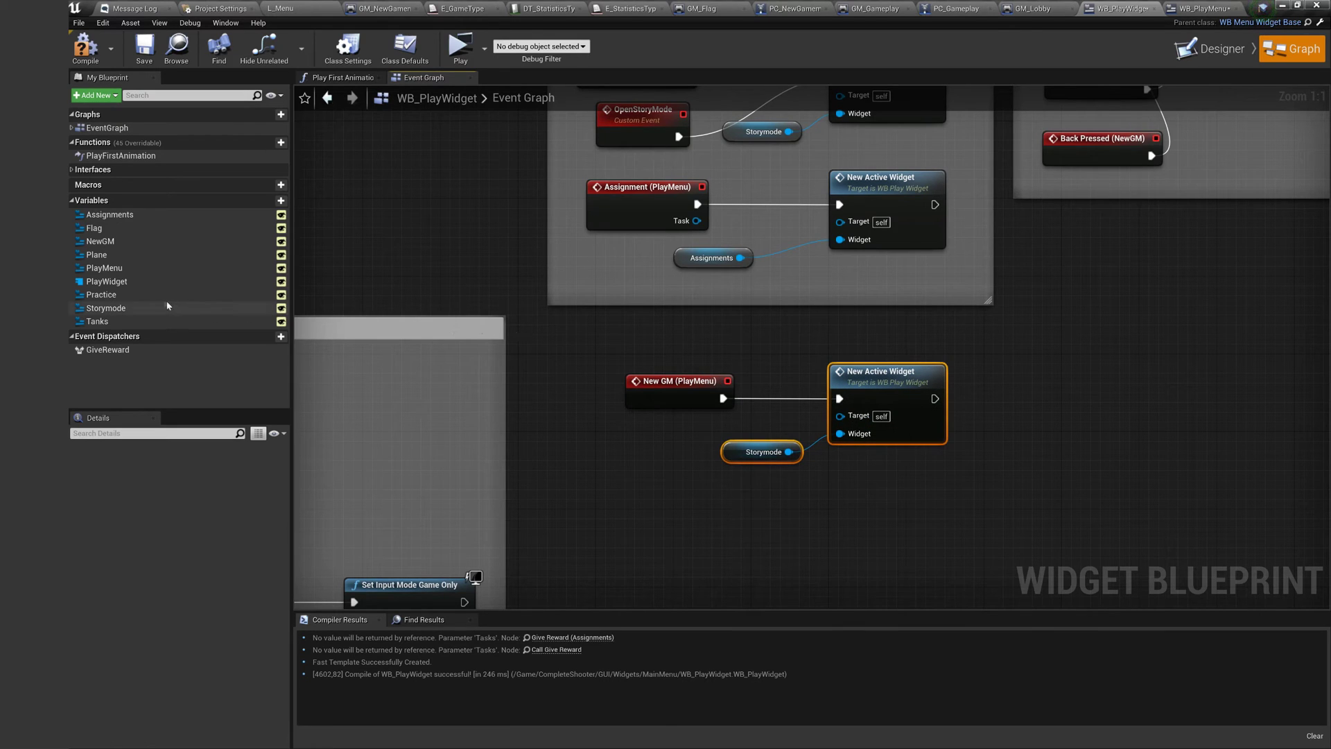
pyautogui.moveTo(100, 241); pyautogui.dragTo(723, 455)
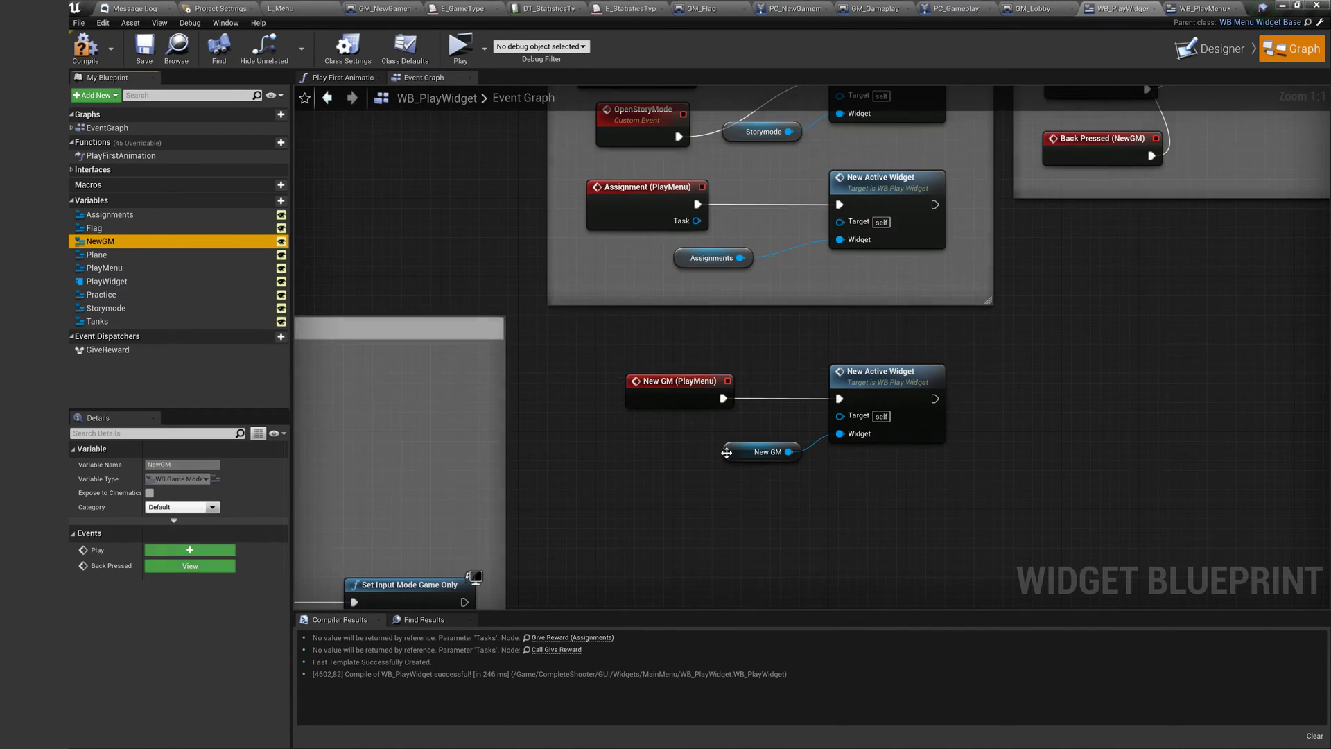
# Extend the Toggle Widgets comment box downward and move the New GM event nodes into it
pyautogui.moveTo(737, 305); pyautogui.dragTo(762, 508)
pyautogui.moveTo(647, 478); pyautogui.dragTo(960, 357)
pyautogui.moveTo(881, 402); pyautogui.dragTo(862, 363)
pyautogui.scroll(-4, 656, 560)
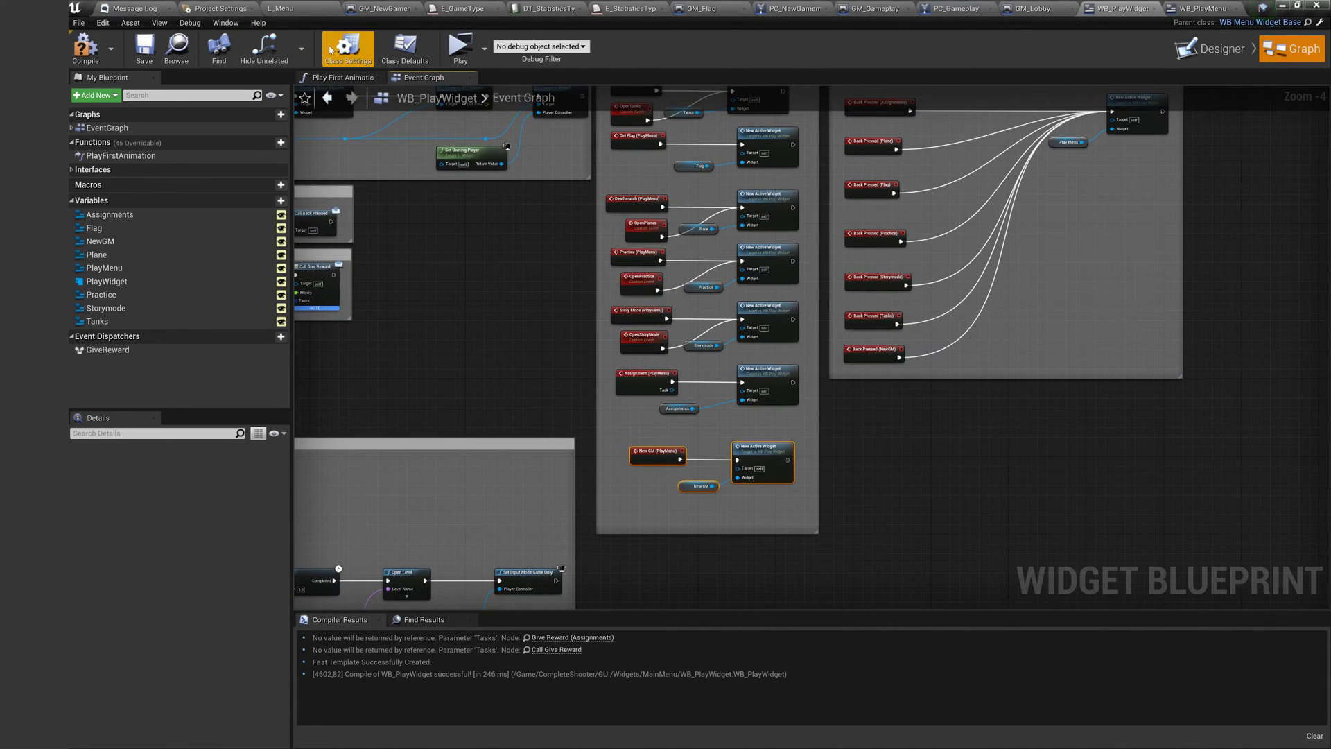
# Return to the level editor and create a new level from the Default template
pyautogui.click(292, 8)
pyautogui.click(78, 23)
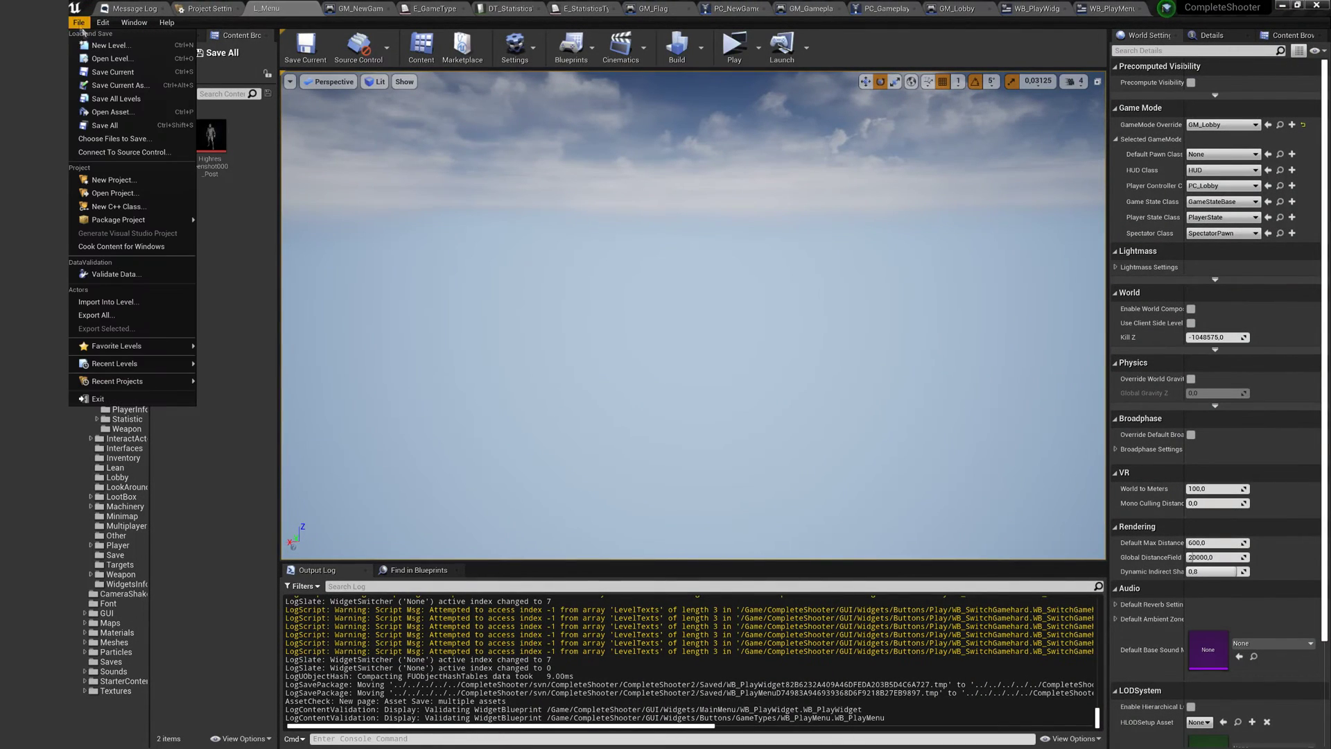
pyautogui.click(97, 40)
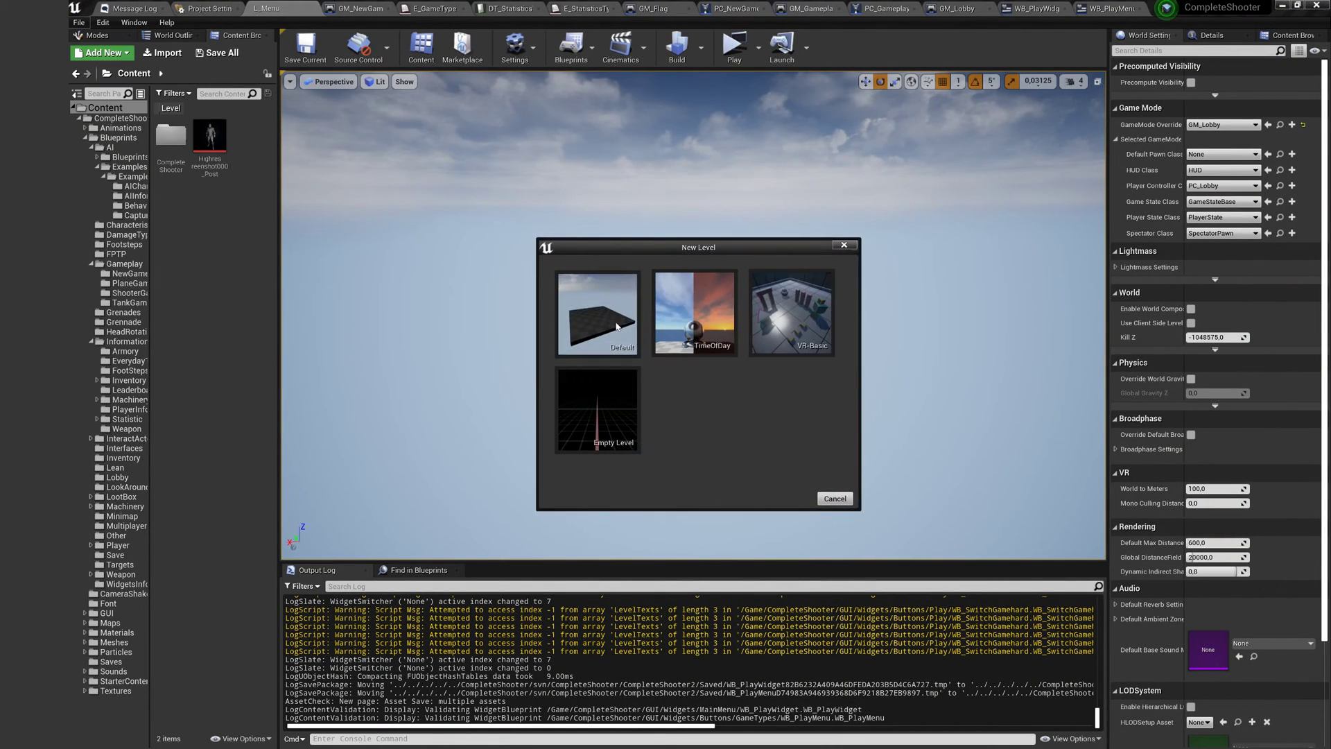
pyautogui.click(600, 320)
# Scale up the new level's floor horizontally to form a much larger ground area
pyautogui.click(707, 407)
pyautogui.press('f')
pyautogui.scroll(-2, 686, 284)
pyautogui.press('r')
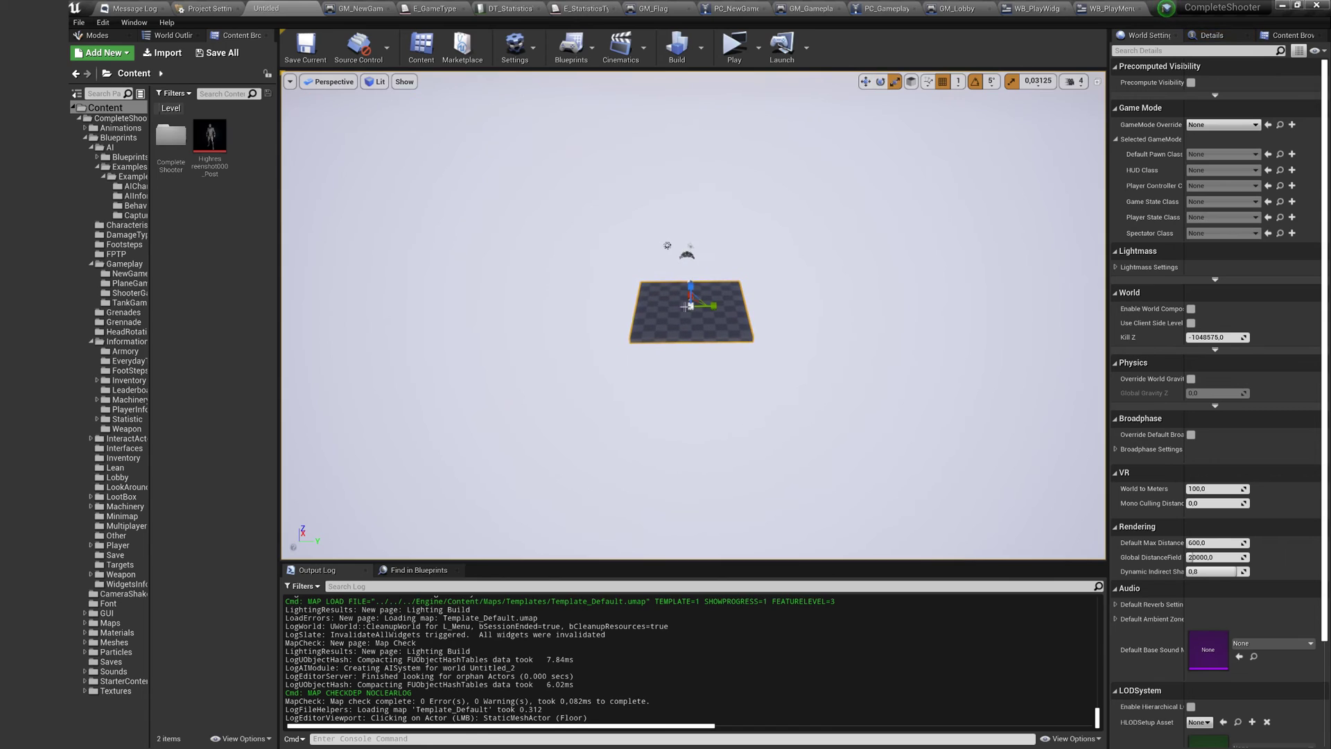
pyautogui.moveTo(718, 310); pyautogui.dragTo(652, 256, button='right')
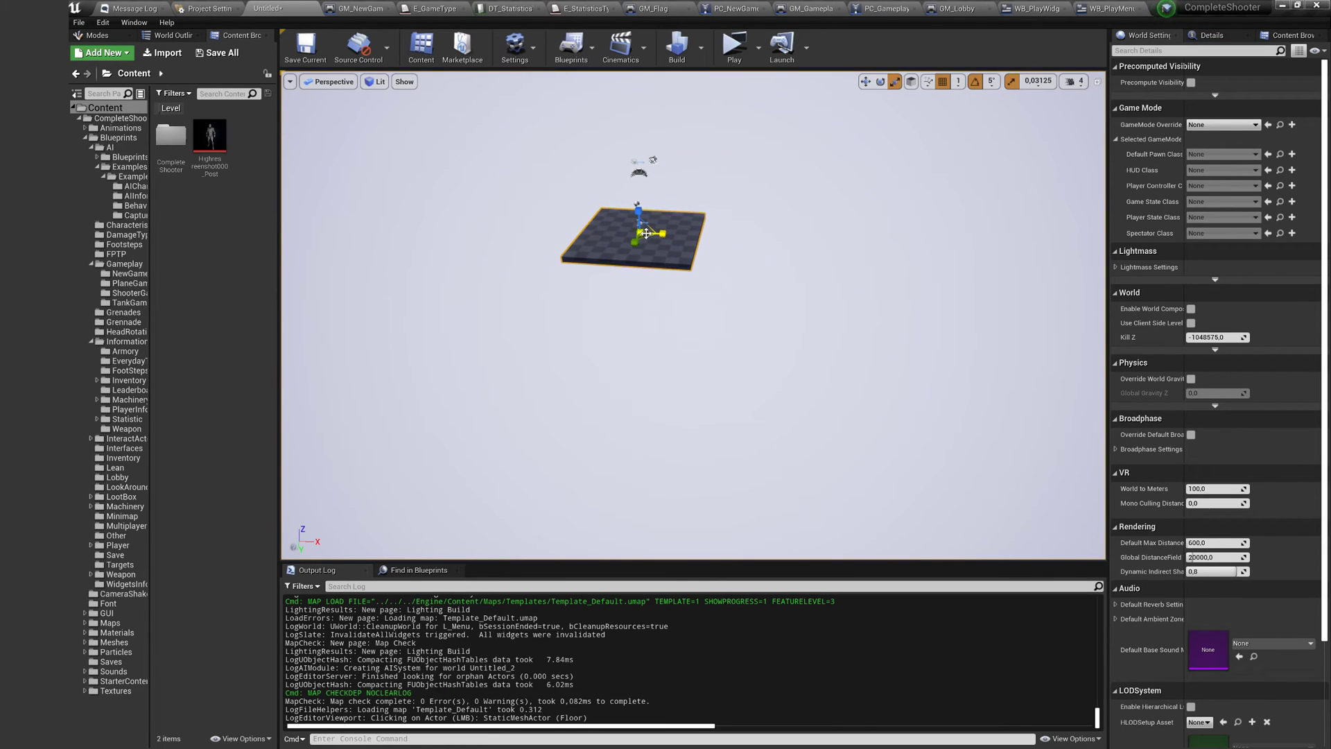
pyautogui.press('f')
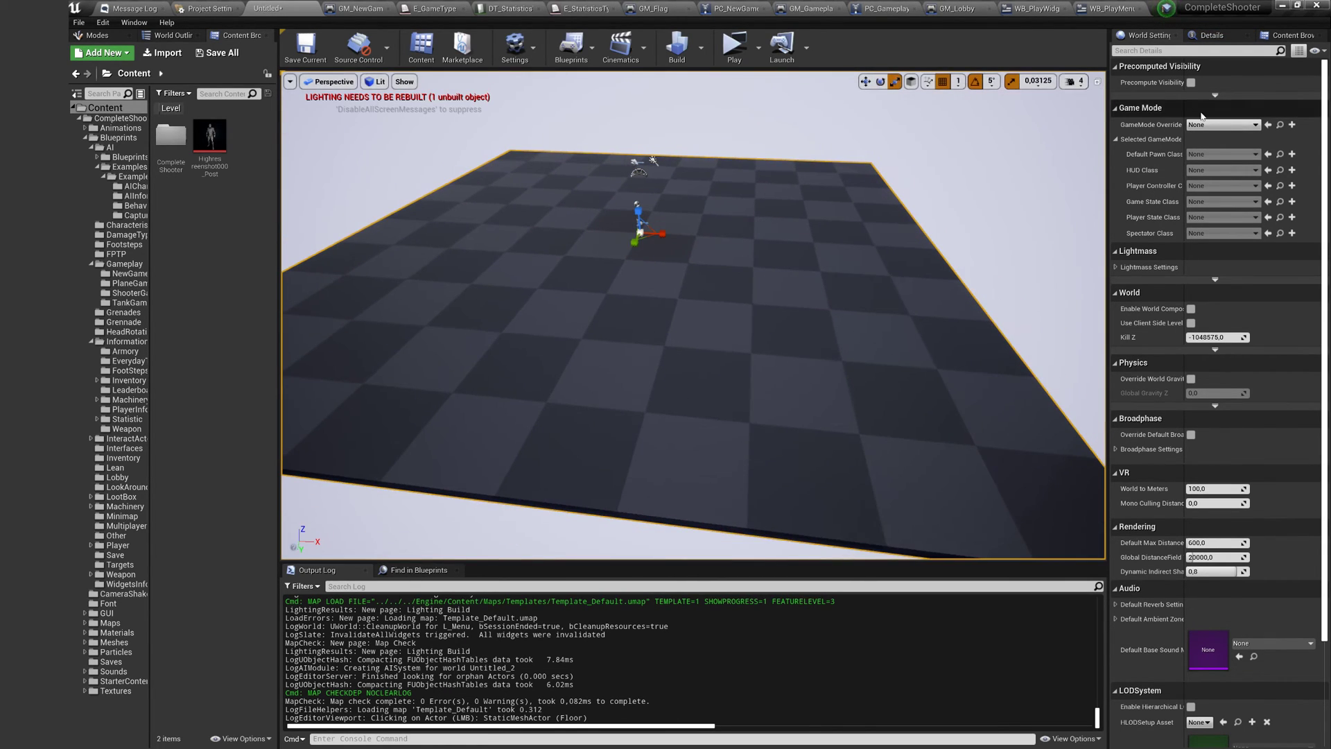
# Set the new level's GameMode Override to GM_NewGamemode in the world settings
pyautogui.click(1202, 126)
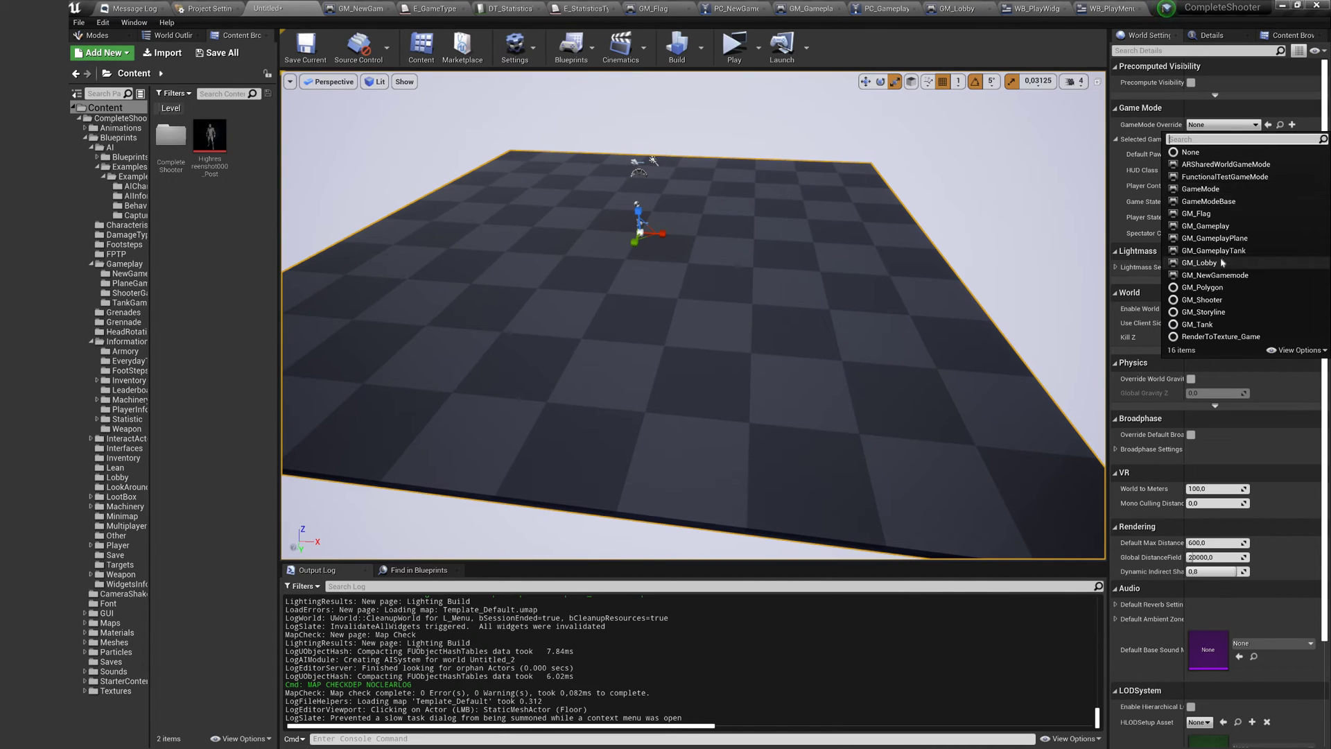
pyautogui.click(1219, 275)
pyautogui.moveTo(751, 253); pyautogui.dragTo(860, 305, button='right')
pyautogui.press('s')
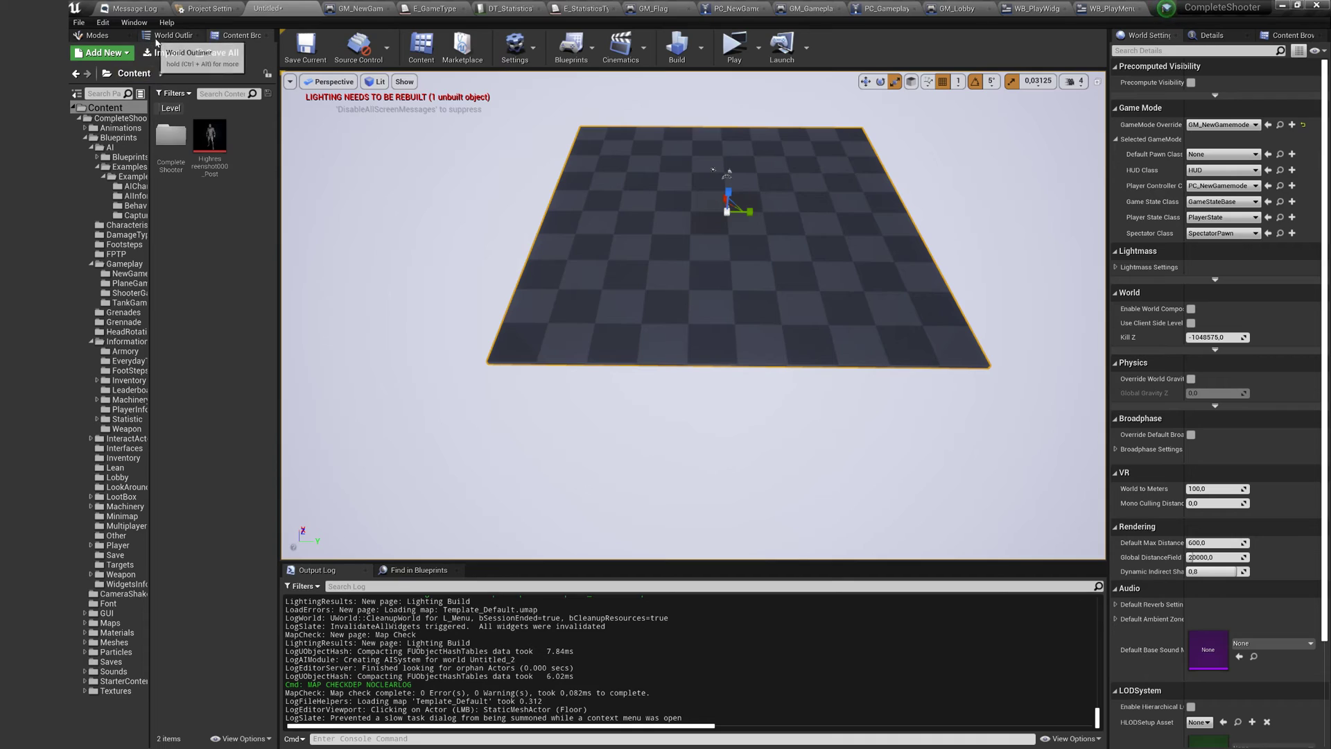
# Find BP_TeamPlayerStart in the project assets, place one near the floor's edge and set its Team to Friend
pyautogui.write('tea')
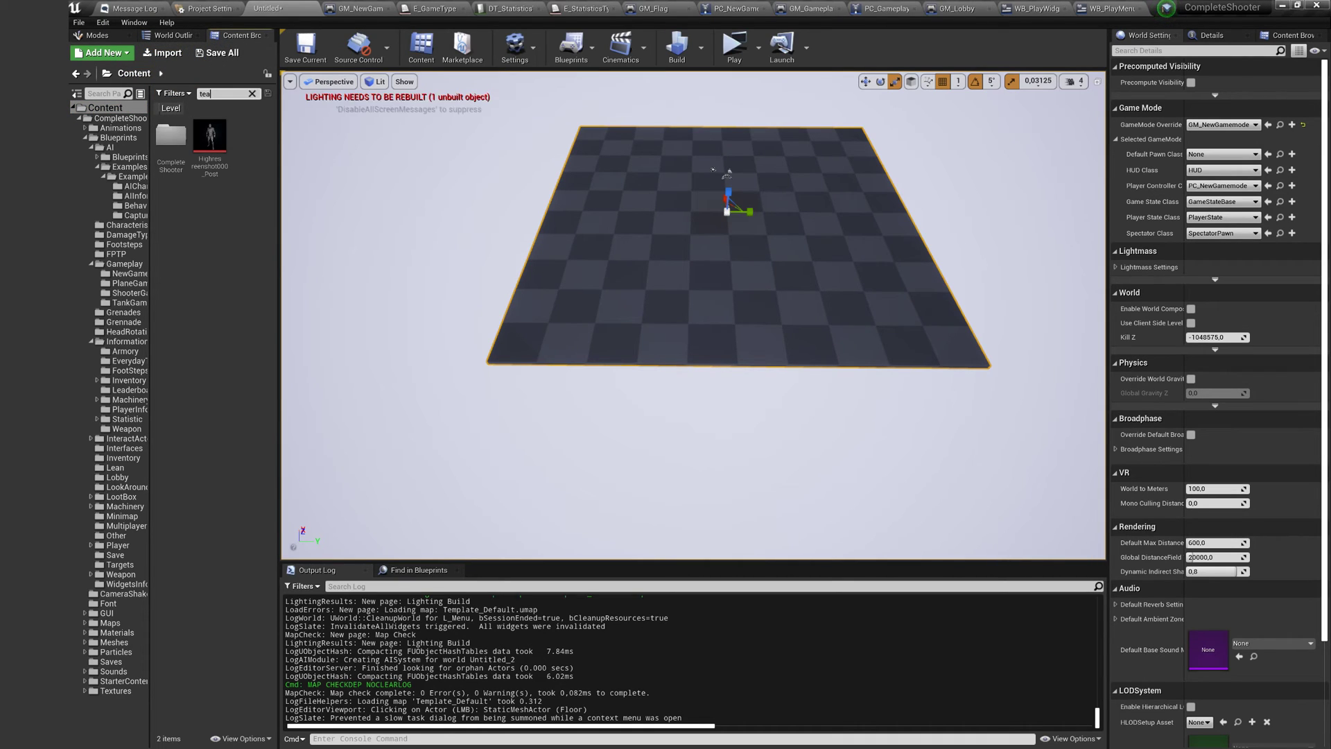
pyautogui.write('n')
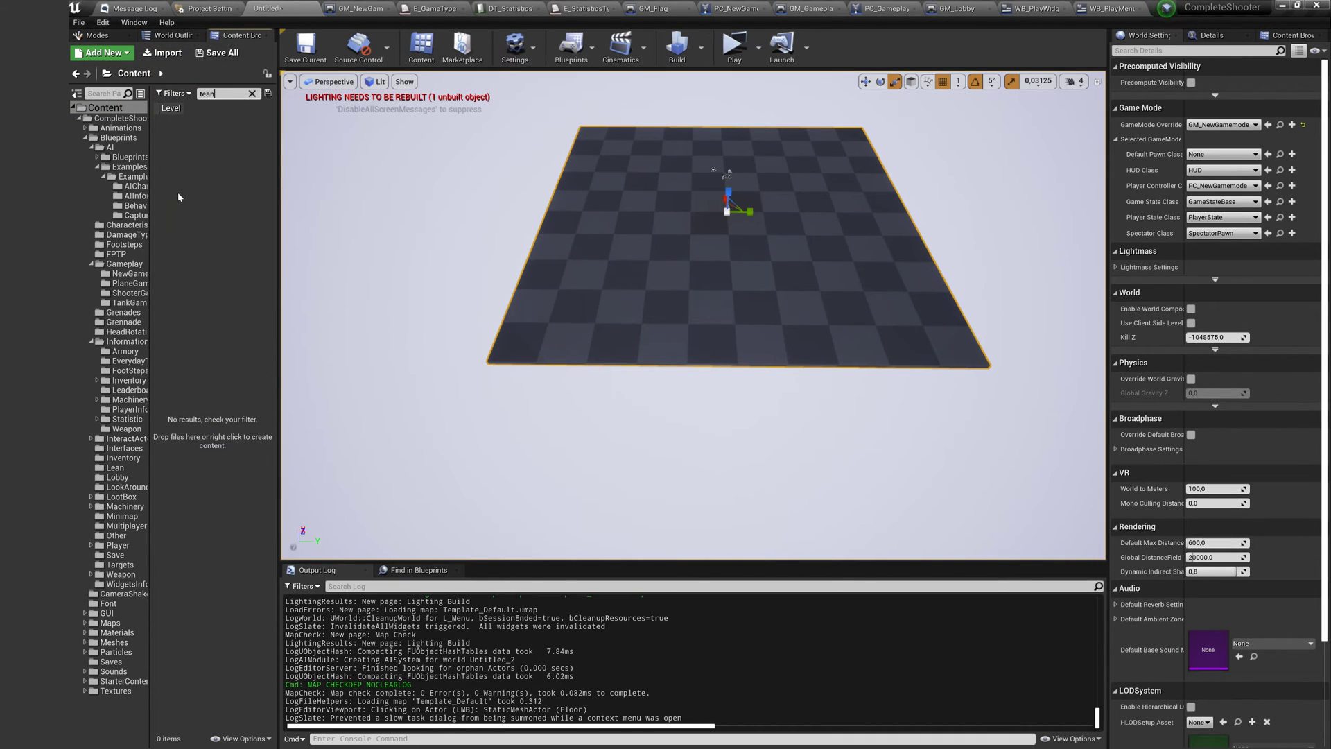
pyautogui.press('BackSpace')
pyautogui.write('m')
pyautogui.moveTo(212, 208); pyautogui.dragTo(593, 333)
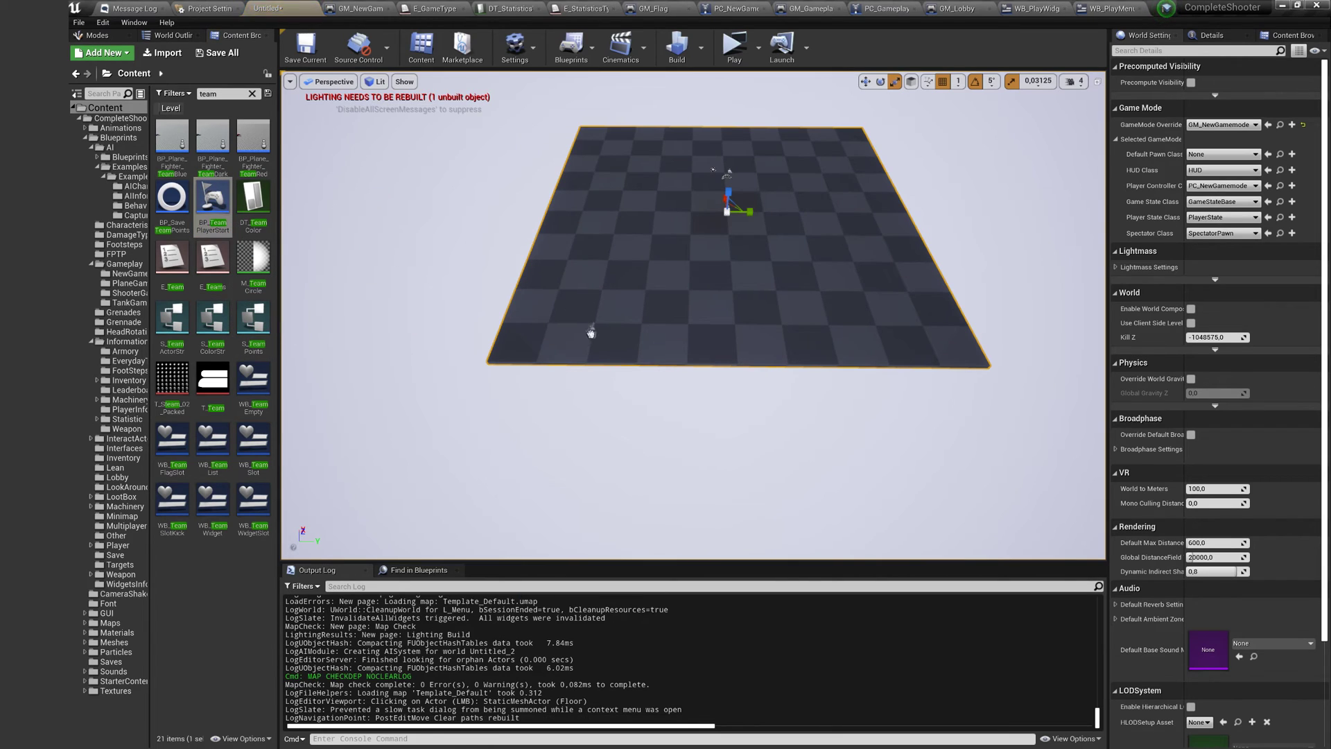
pyautogui.click(1213, 35)
pyautogui.click(1216, 275)
pyautogui.click(1203, 300)
# Duplicate the Friend player start twice to form a row of three along the same floor edge
pyautogui.scroll(5, 576, 312)
pyautogui.keyDown('alt'); pyautogui.moveTo(570, 320); pyautogui.dragTo(1103, 374); pyautogui.keyUp('alt')
pyautogui.scroll(-3, 1098, 373)
pyautogui.scroll(-6, 498, 247)
pyautogui.scroll(5, 610, 309)
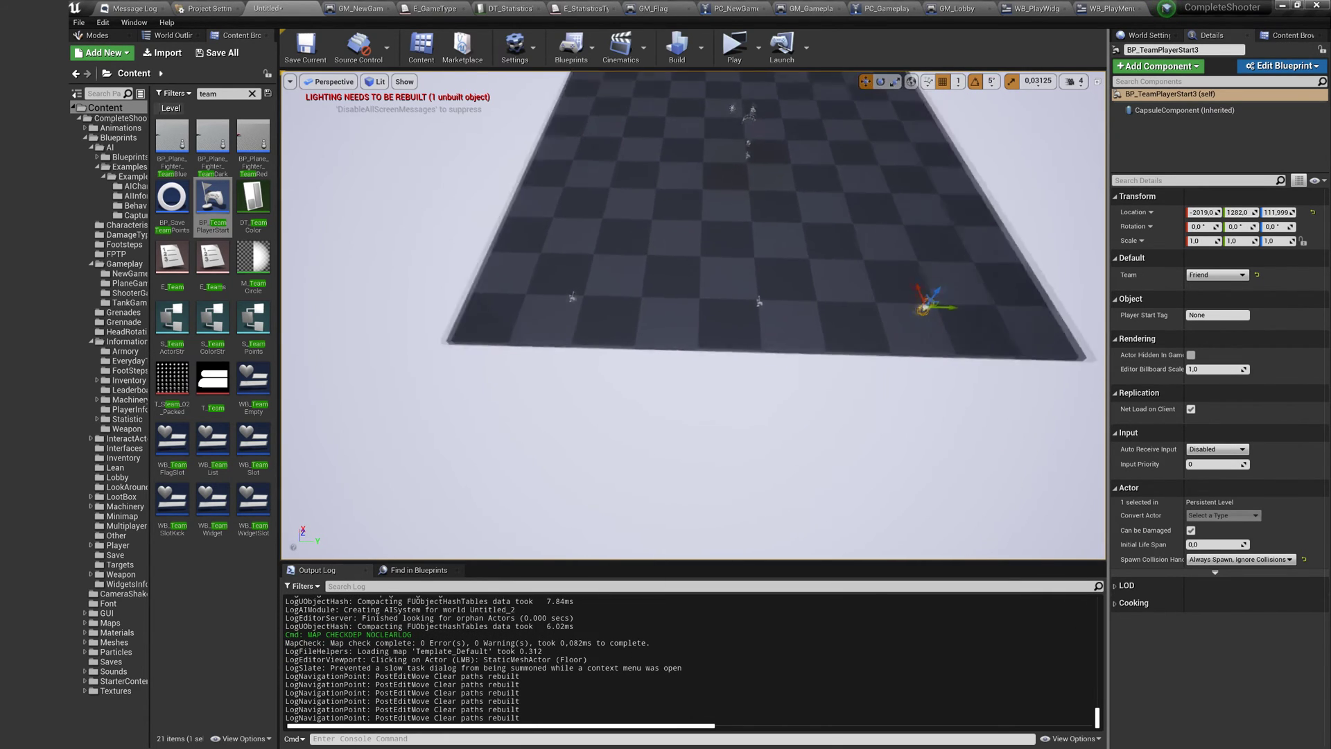
# Select all three Friend player starts and duplicate them across to the opposite side of the floor
pyautogui.keyDown('ctrl'); pyautogui.click(783, 297); pyautogui.keyUp('ctrl')
pyautogui.keyDown('ctrl'); pyautogui.click(528, 290); pyautogui.keyUp('ctrl')
pyautogui.moveTo(529, 290); pyautogui.dragTo(701, 335, button='right')
pyautogui.scroll(-3, 702, 335)
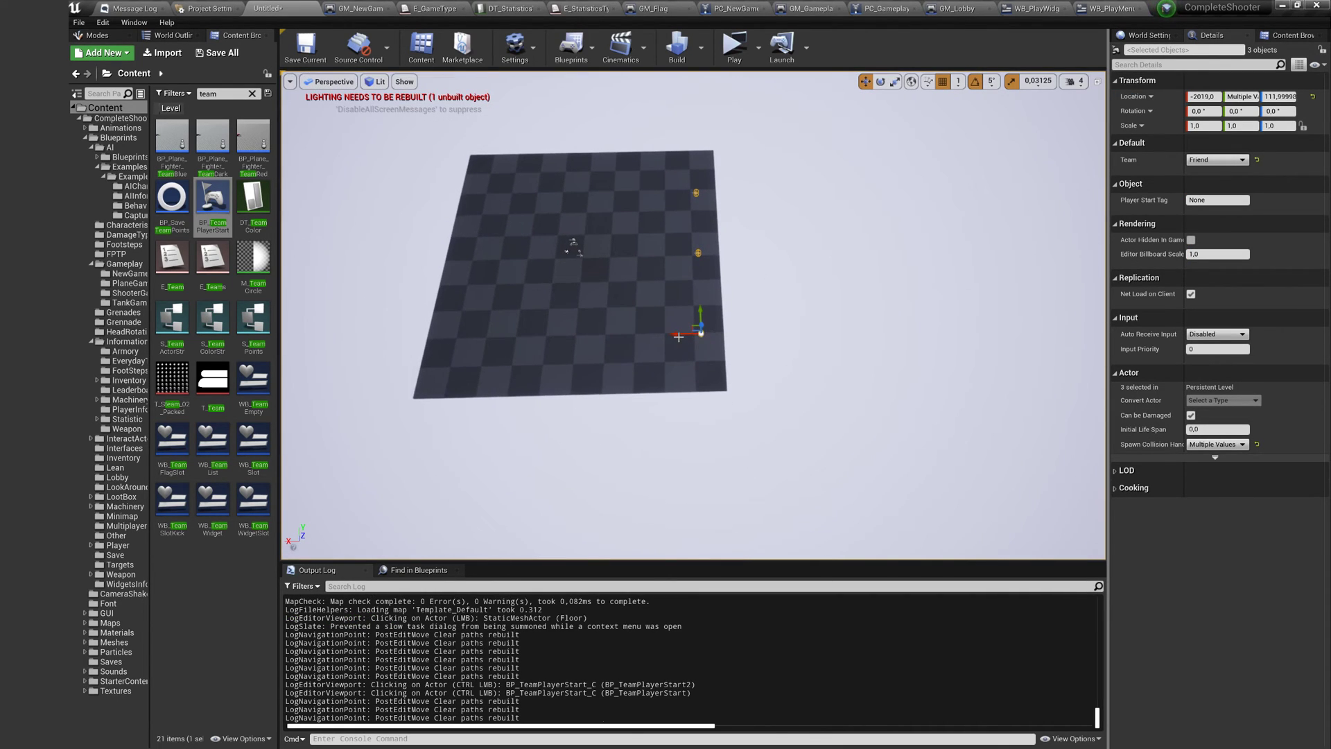
pyautogui.moveTo(679, 338); pyautogui.dragTo(620, 327)
# Turn the three copied player starts 180 degrees along the opposite floor edge and set their Team to Enemy
pyautogui.press('e')
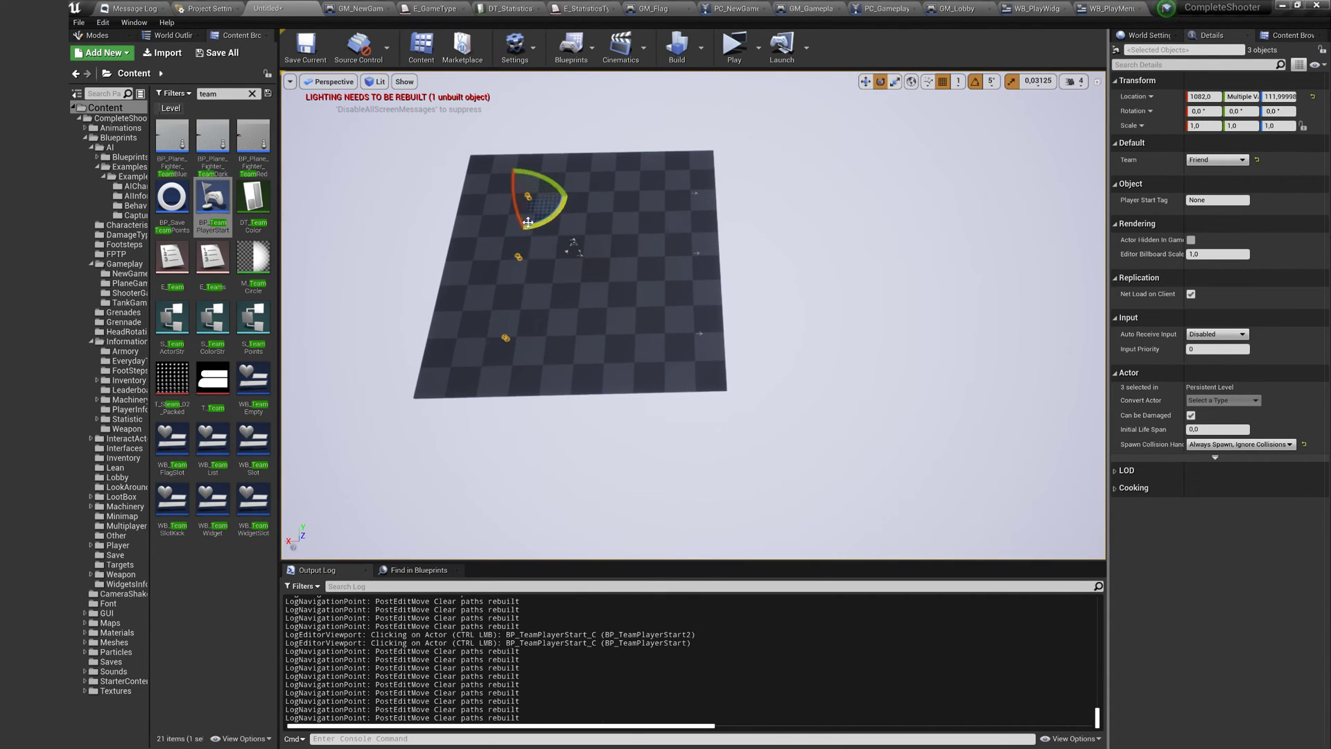
pyautogui.moveTo(527, 222); pyautogui.dragTo(522, 230)
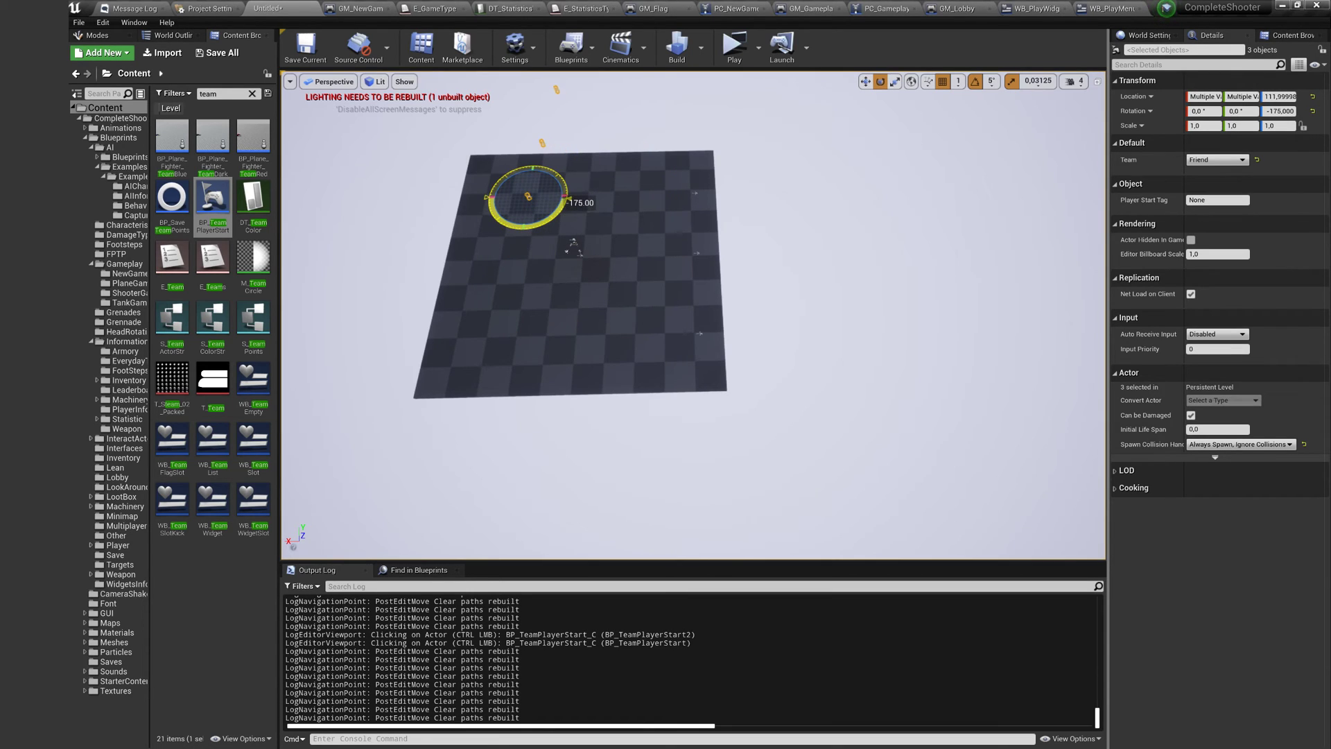
pyautogui.press('w')
pyautogui.moveTo(551, 261); pyautogui.dragTo(665, 284, button='right')
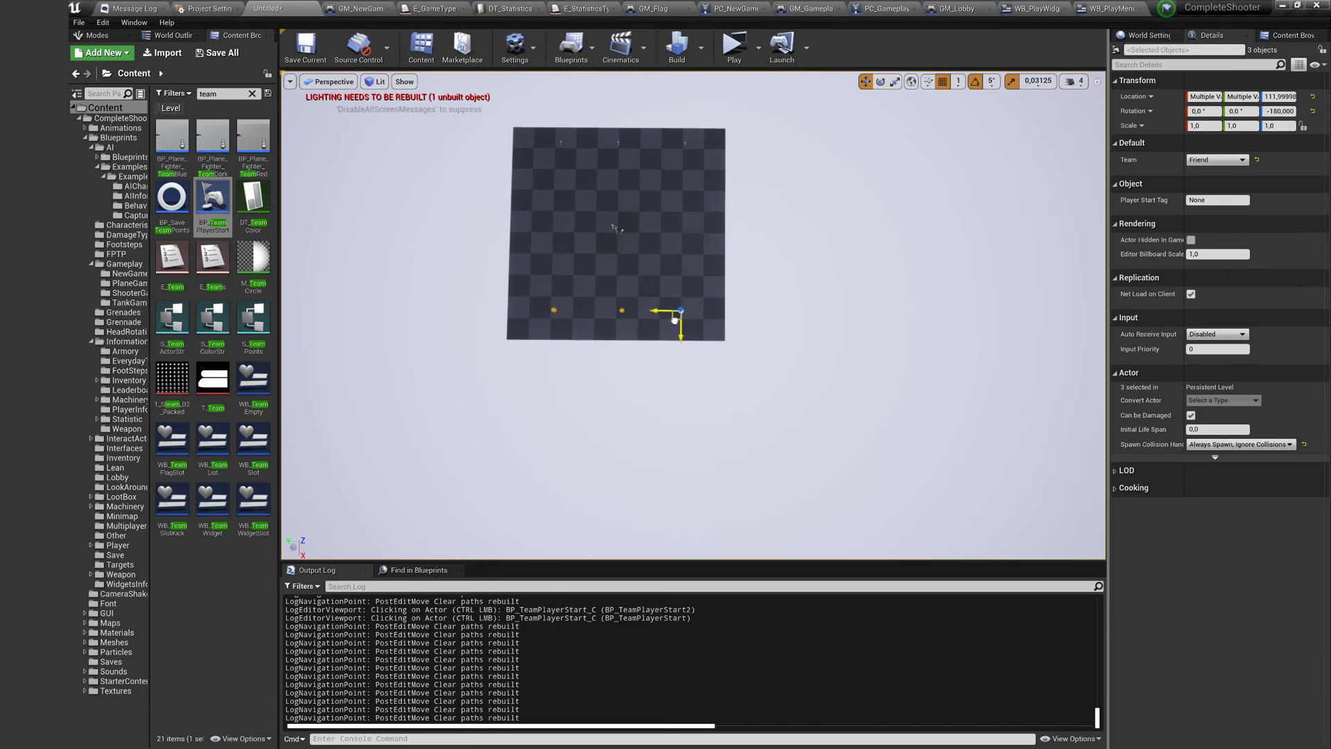
pyautogui.moveTo(675, 321); pyautogui.dragTo(674, 320)
pyautogui.click(1215, 160)
pyautogui.click(1200, 183)
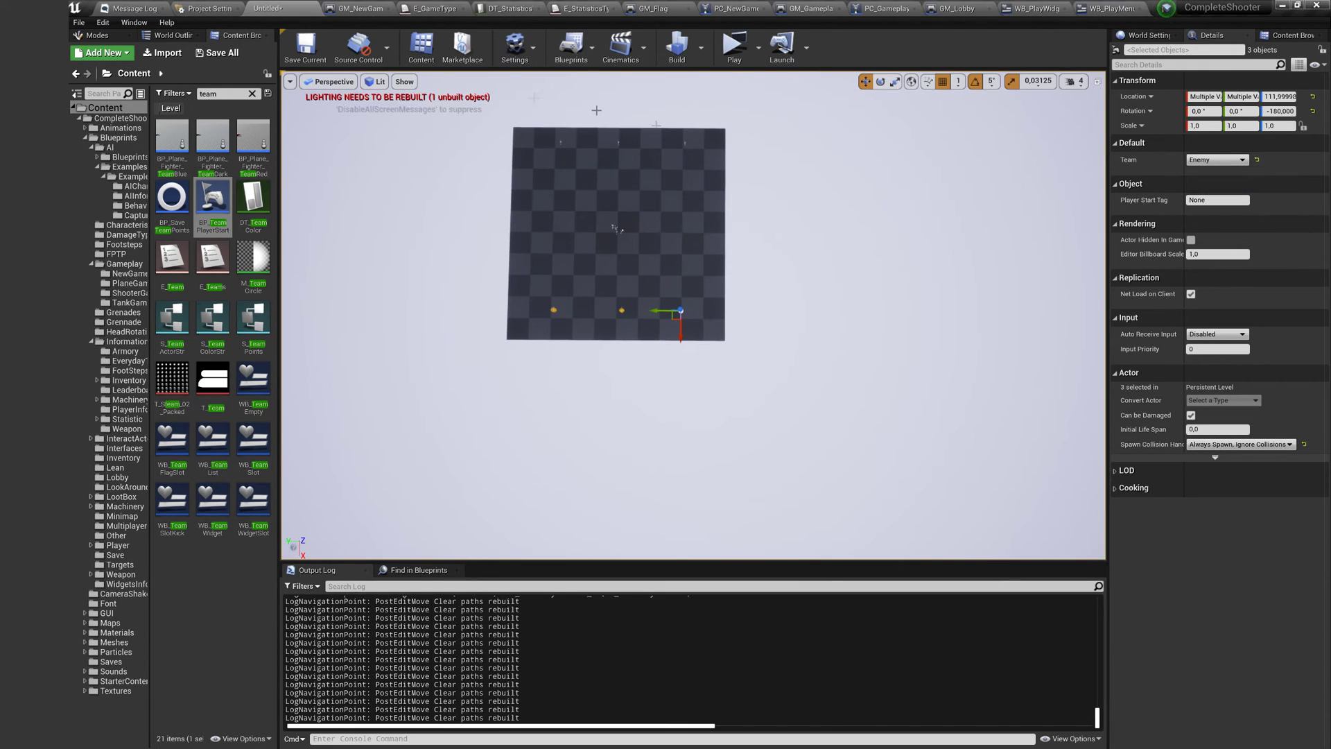
# Search the placeable actors for "nav" and place a Nav Mesh Bounds Volume at the middle of the floor
pyautogui.click(118, 36)
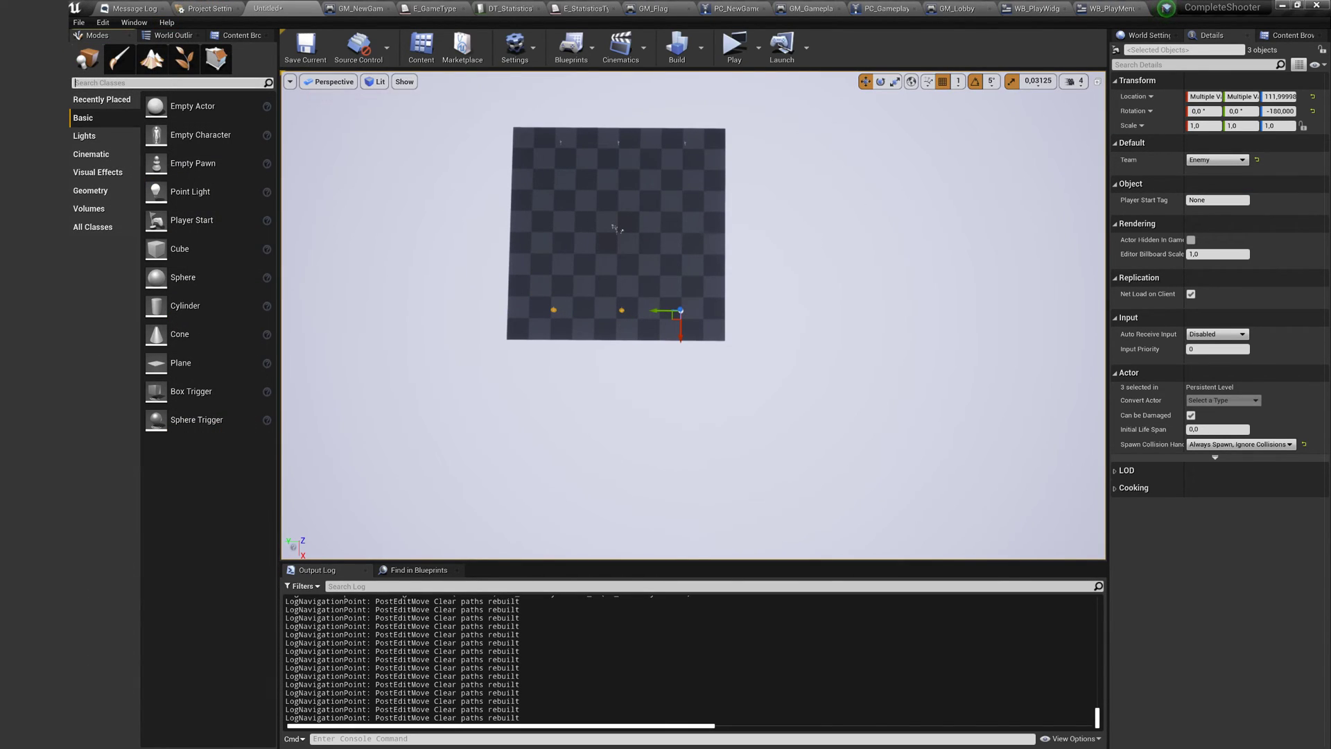
pyautogui.write('nav')
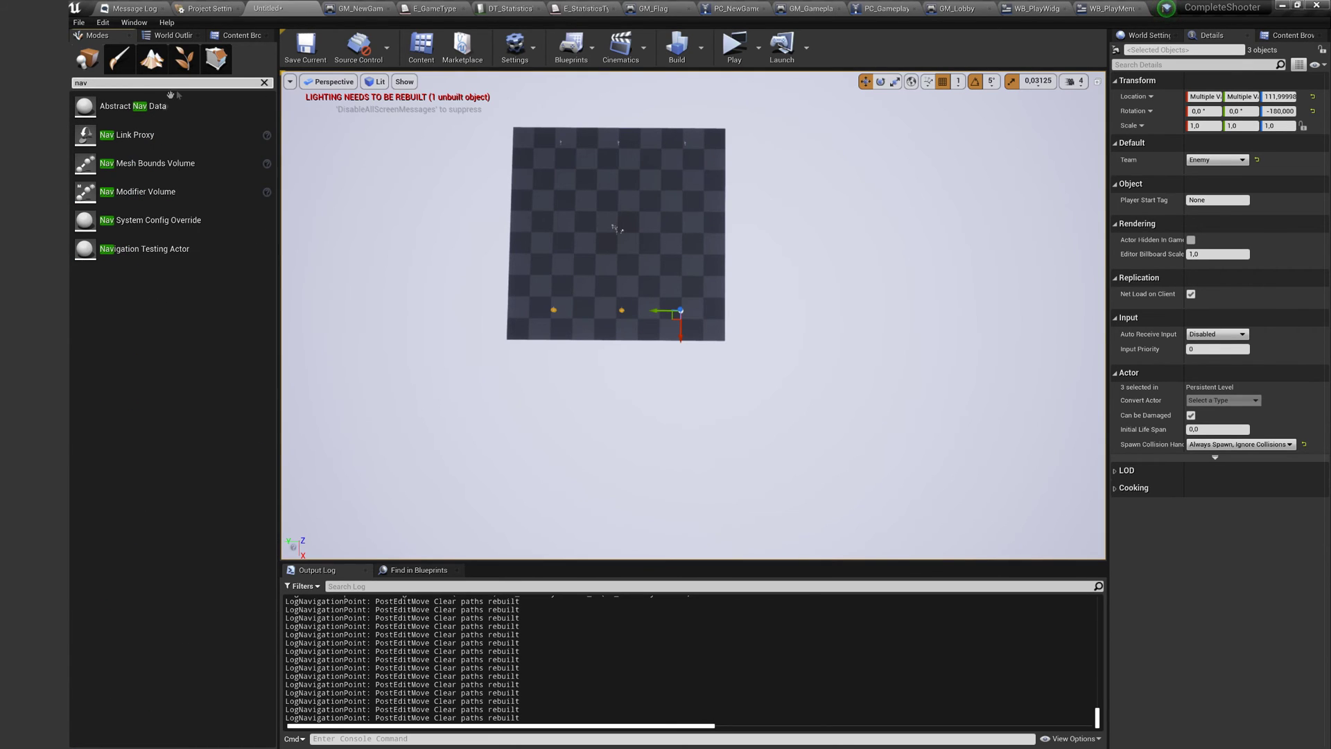
pyautogui.moveTo(155, 164); pyautogui.dragTo(609, 207)
# Scale the Nav Mesh Bounds Volume in height, length and width until it encloses the entire floor
pyautogui.moveTo(610, 208); pyautogui.dragTo(677, 211, button='right')
pyautogui.moveTo(677, 206); pyautogui.dragTo(678, 231)
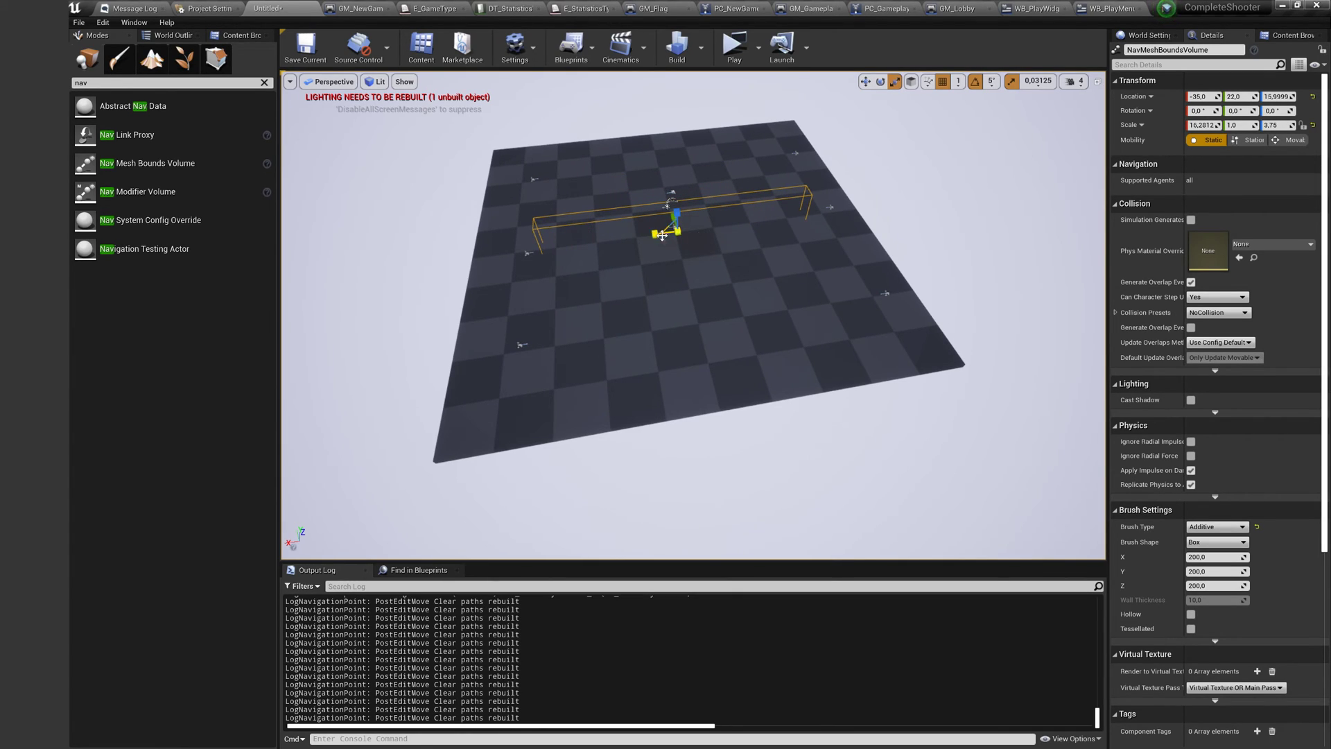
pyautogui.moveTo(654, 234); pyautogui.dragTo(624, 238)
pyautogui.moveTo(623, 238); pyautogui.dragTo(741, 250, button='right')
pyautogui.moveTo(676, 271); pyautogui.dragTo(540, 146)
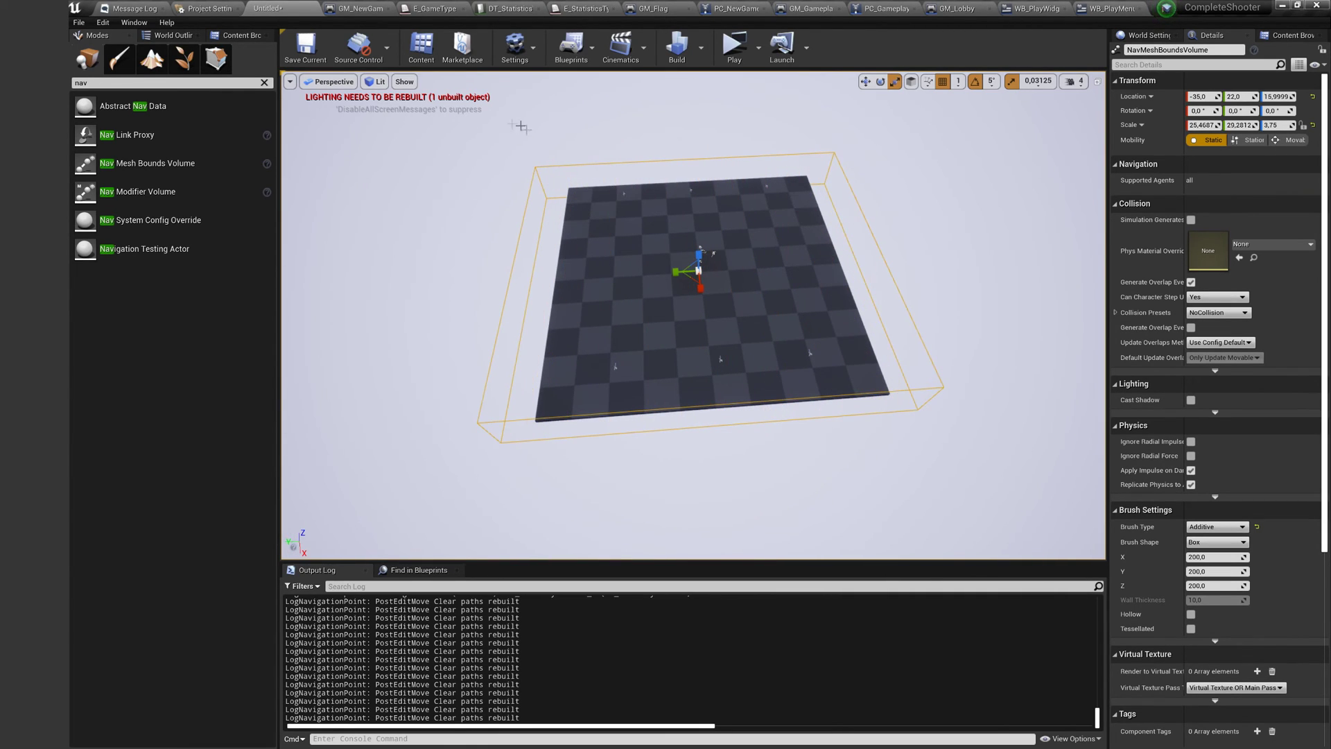
# Search the project assets for "captu" and place a BP_CaptureArea at the floor's side edge, between the two team rows
pyautogui.click(237, 35)
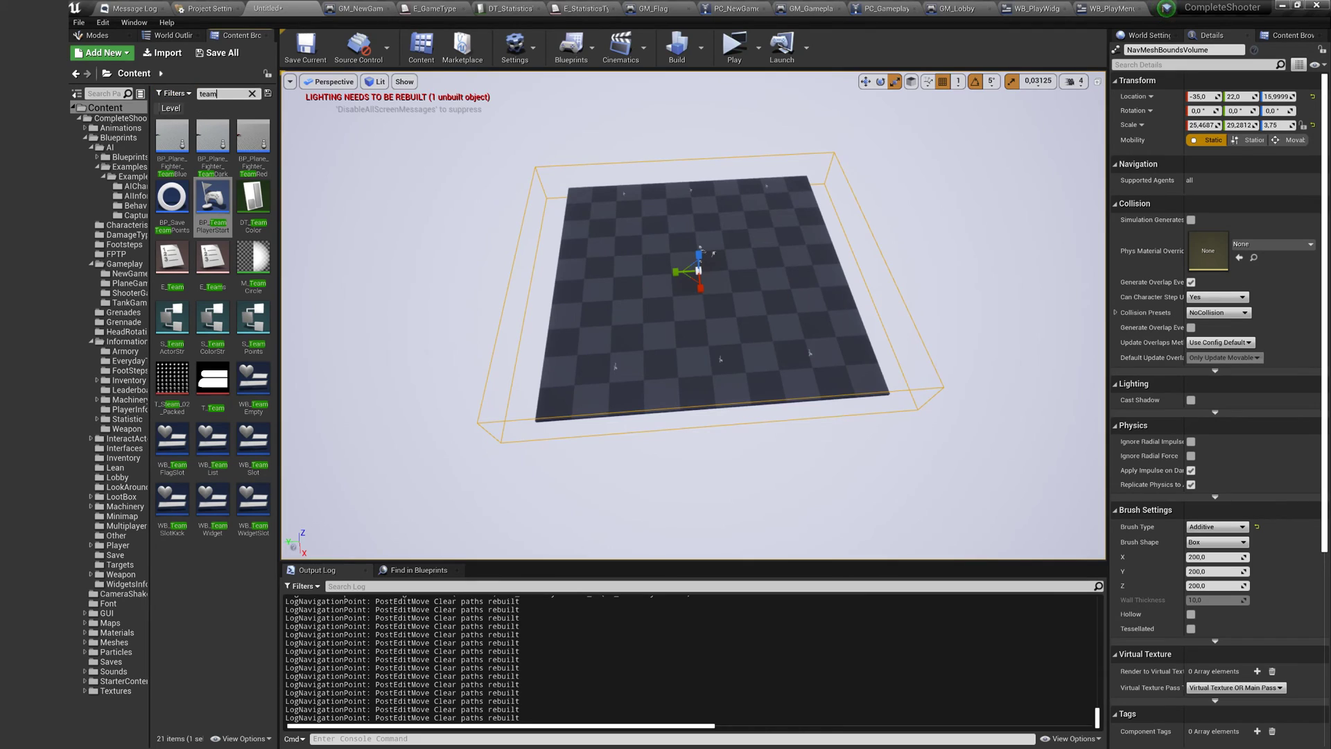
pyautogui.write('cam')
pyautogui.press('BackSpace')
pyautogui.write('ptu')
pyautogui.moveTo(172, 142); pyautogui.dragTo(583, 260)
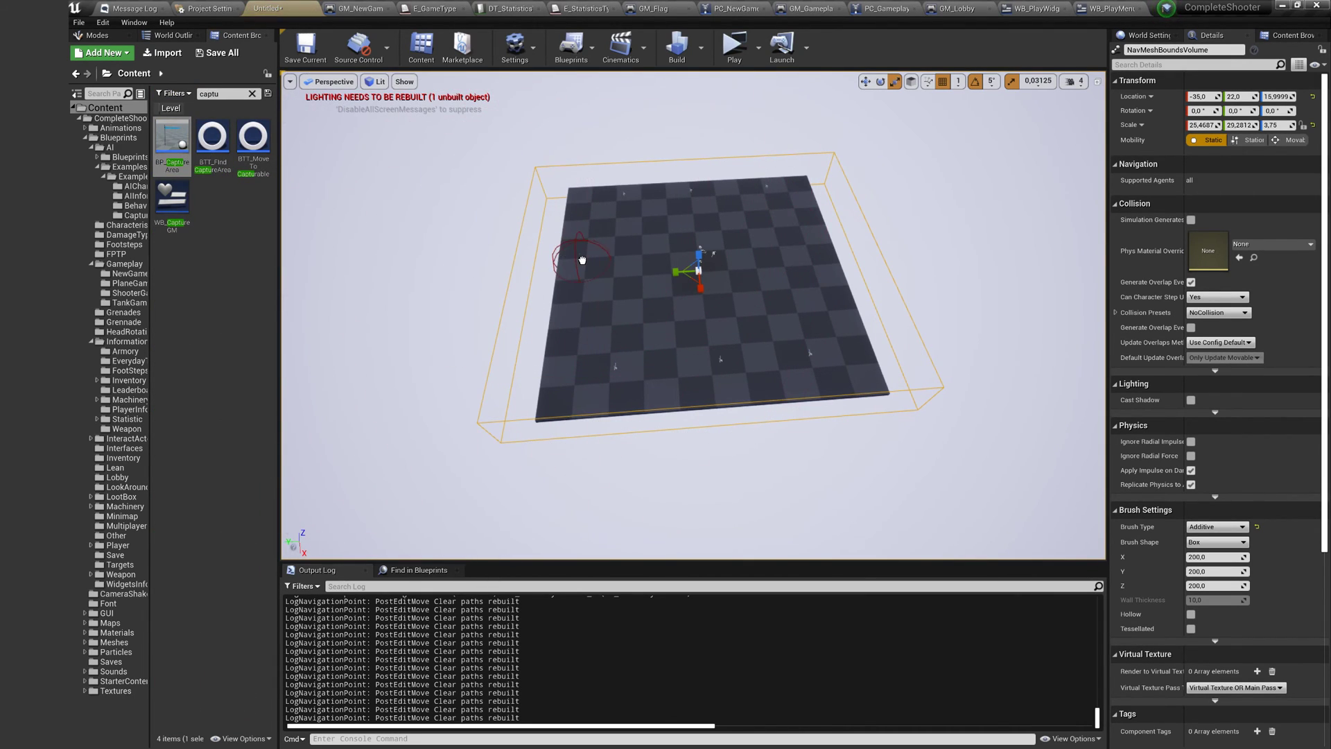
pyautogui.click(568, 284)
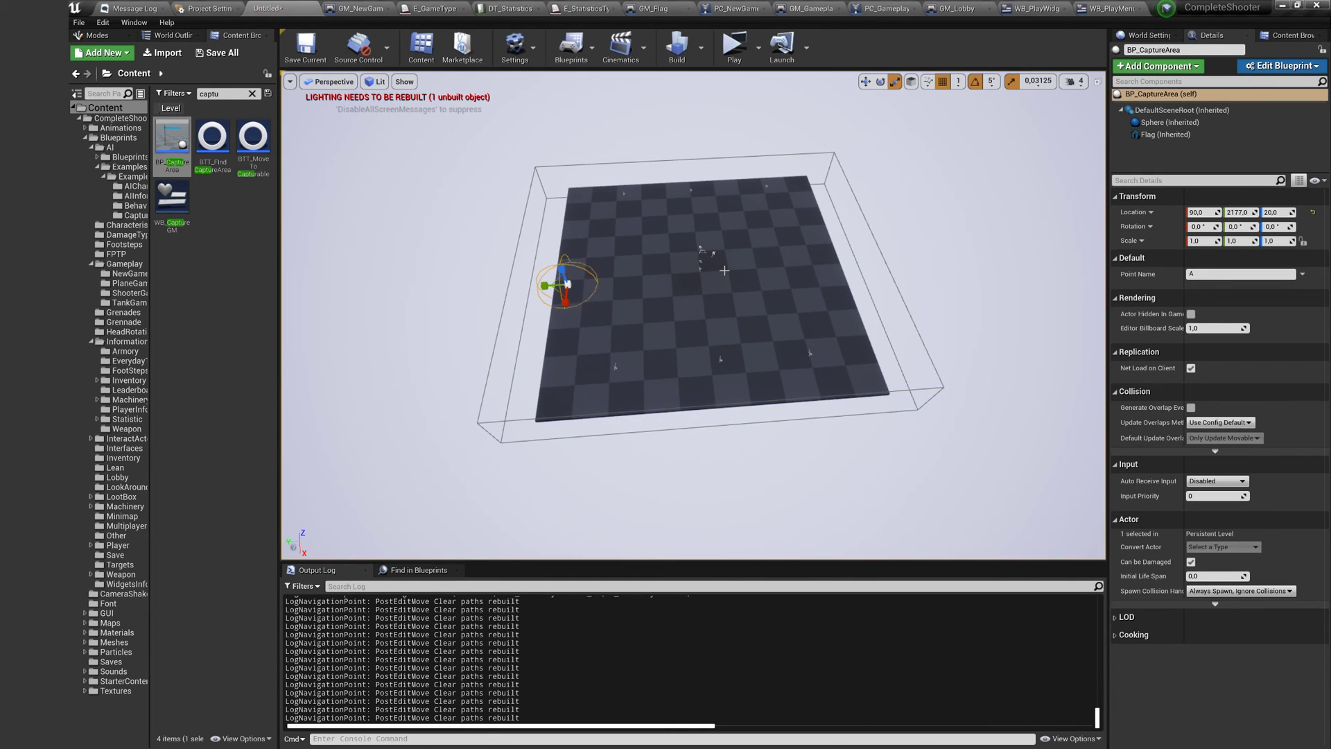
# Toggle the navigation mesh preview in the viewport to check the floor's coverage
pyautogui.moveTo(626, 201); pyautogui.dragTo(651, 195, button='right')
pyautogui.press('p')
pyautogui.press('p')
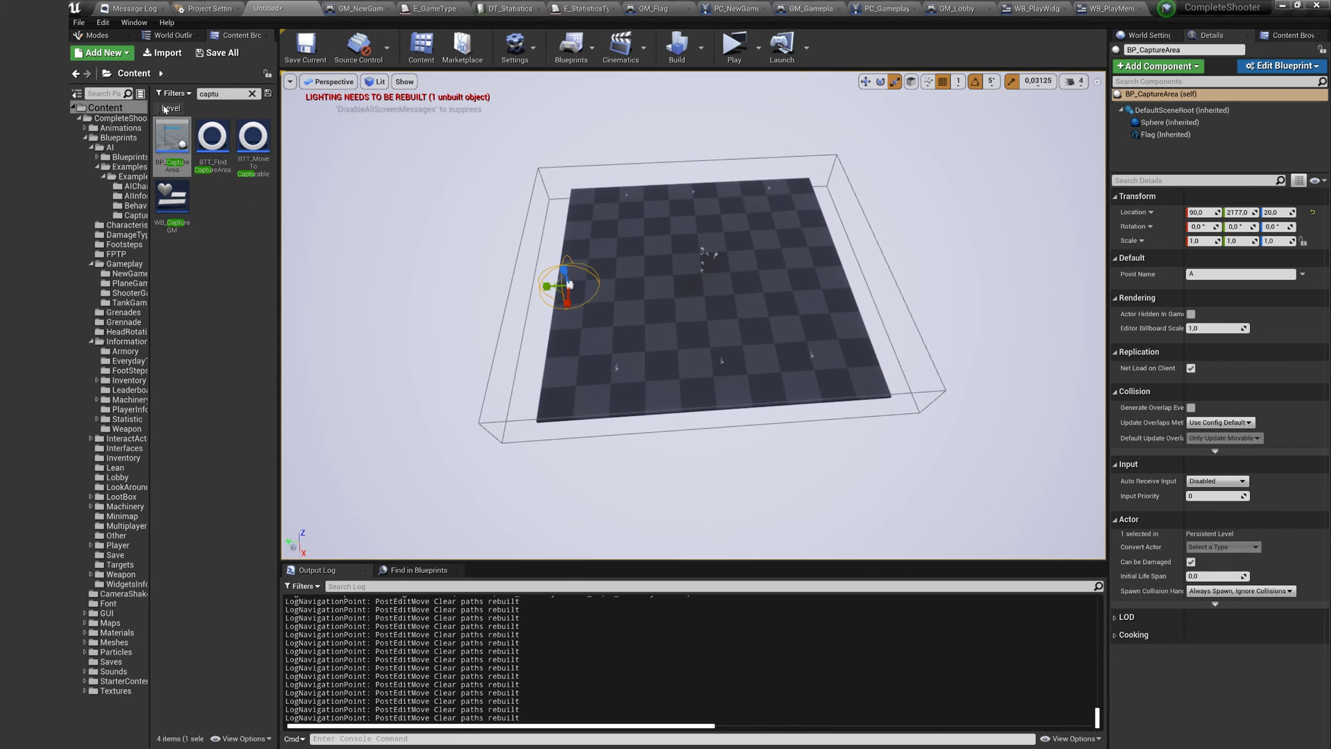
# List the project's existing levels and save the new one as L_NewLevel in the CompleteShooter Maps folder
pyautogui.click(170, 108)
pyautogui.click(253, 94)
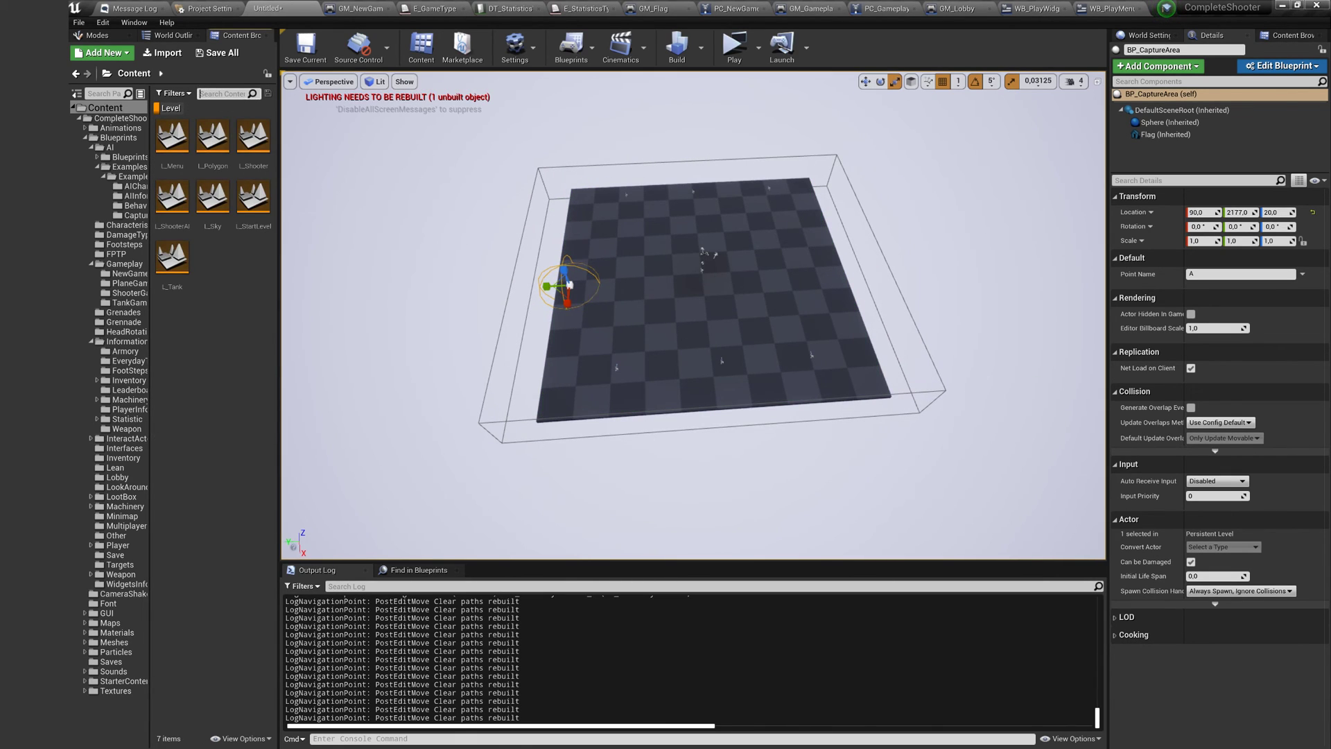
pyautogui.hotkey('ctrl', 's')
pyautogui.doubleClick(405, 220)
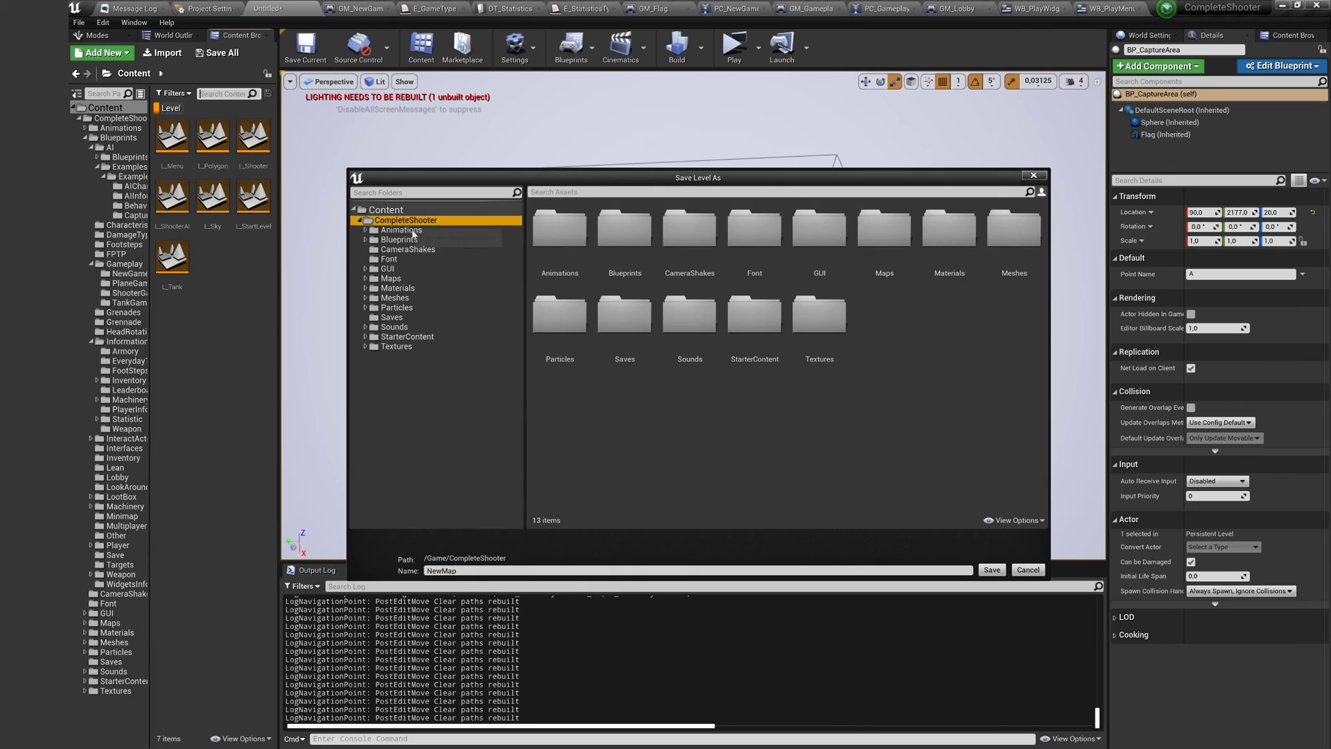
pyautogui.click(390, 279)
pyautogui.click(476, 570)
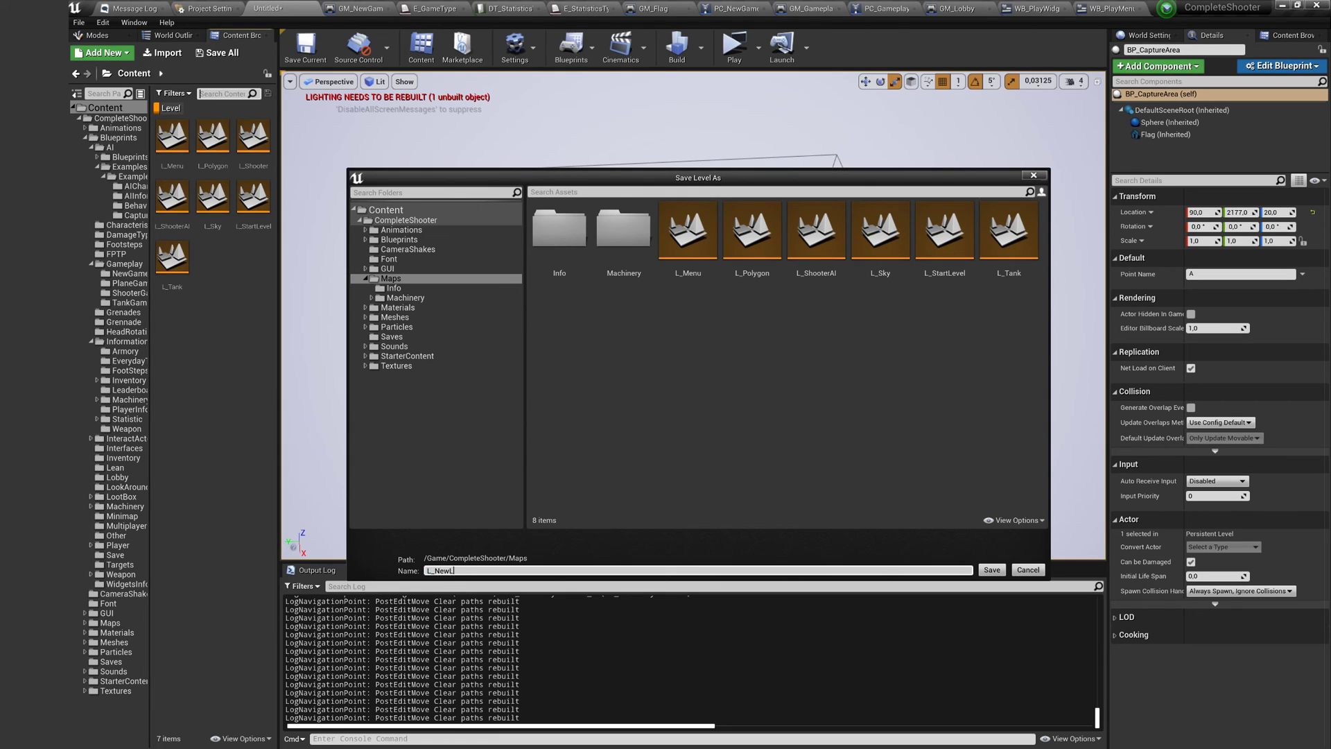
pyautogui.click(995, 571)
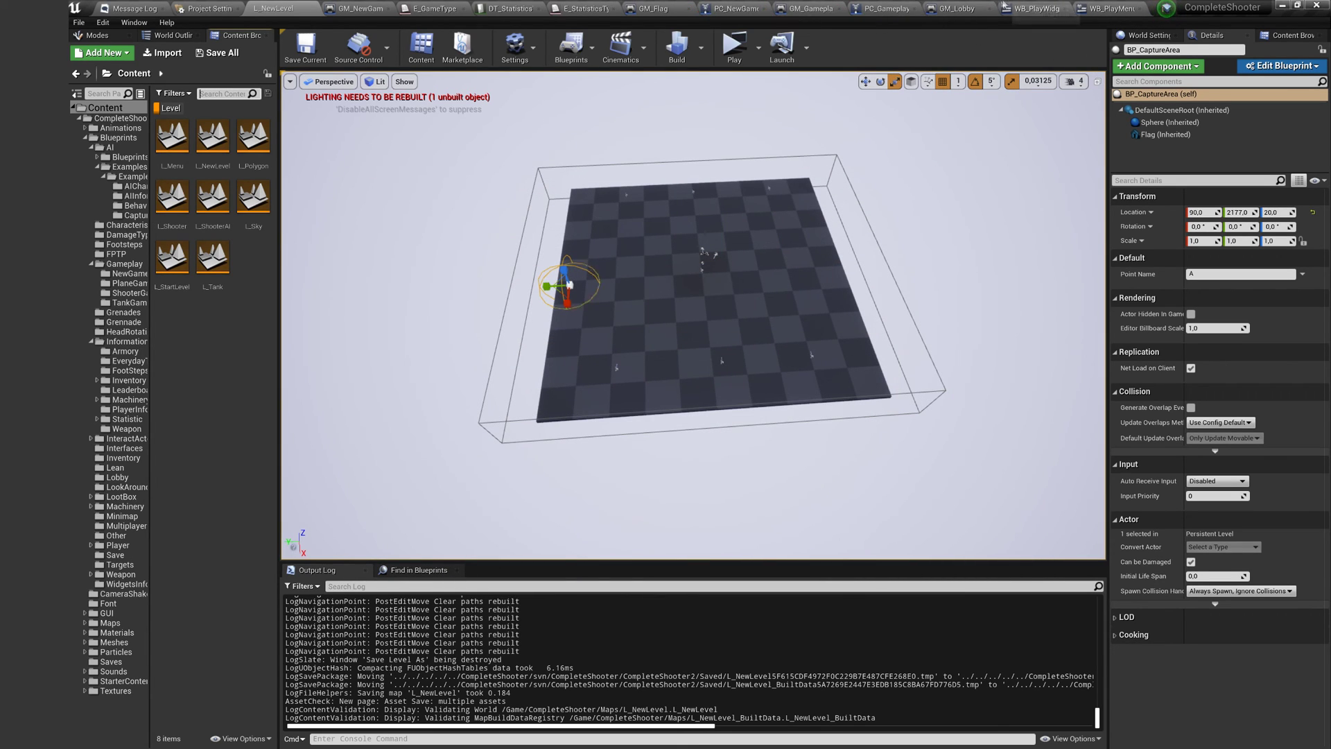
# Open the WB_PlayWidget designer and select the NewGM widget in the hierarchy
pyautogui.click(1048, 9)
pyautogui.click(1220, 43)
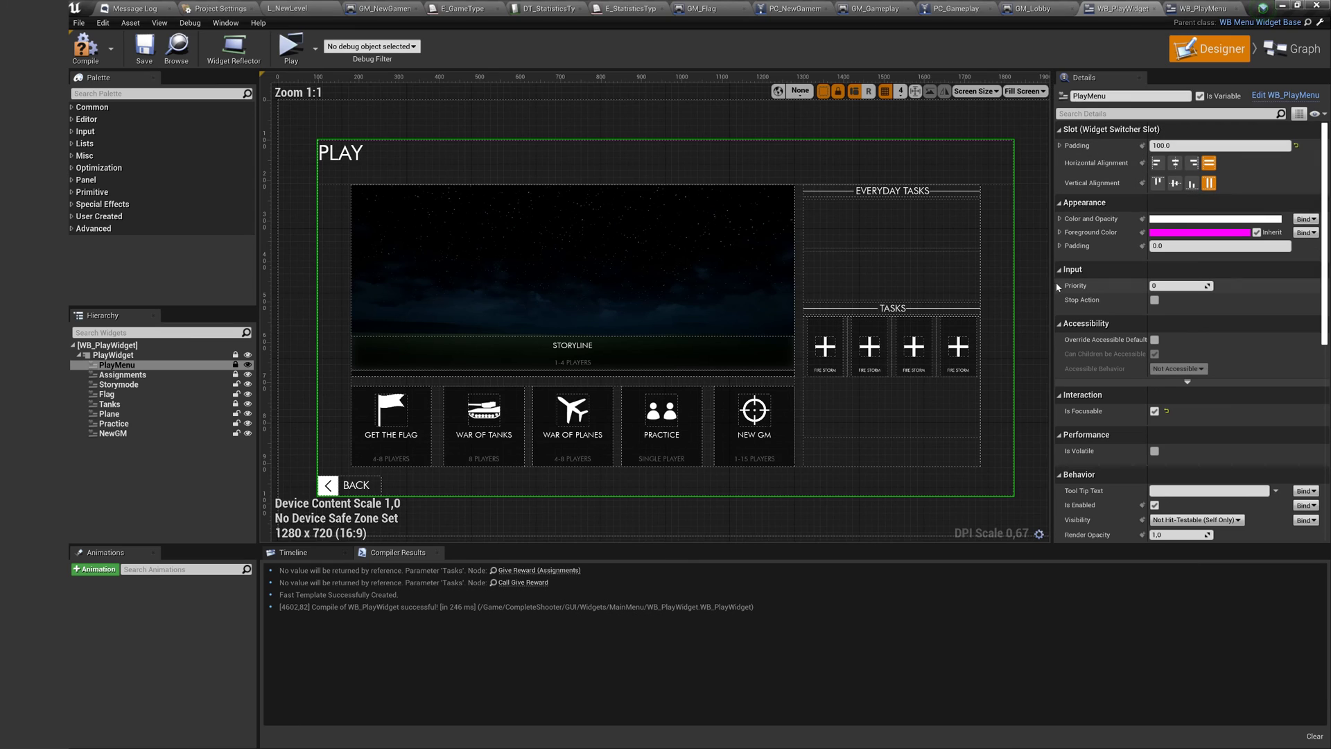
pyautogui.click(115, 423)
pyautogui.click(118, 438)
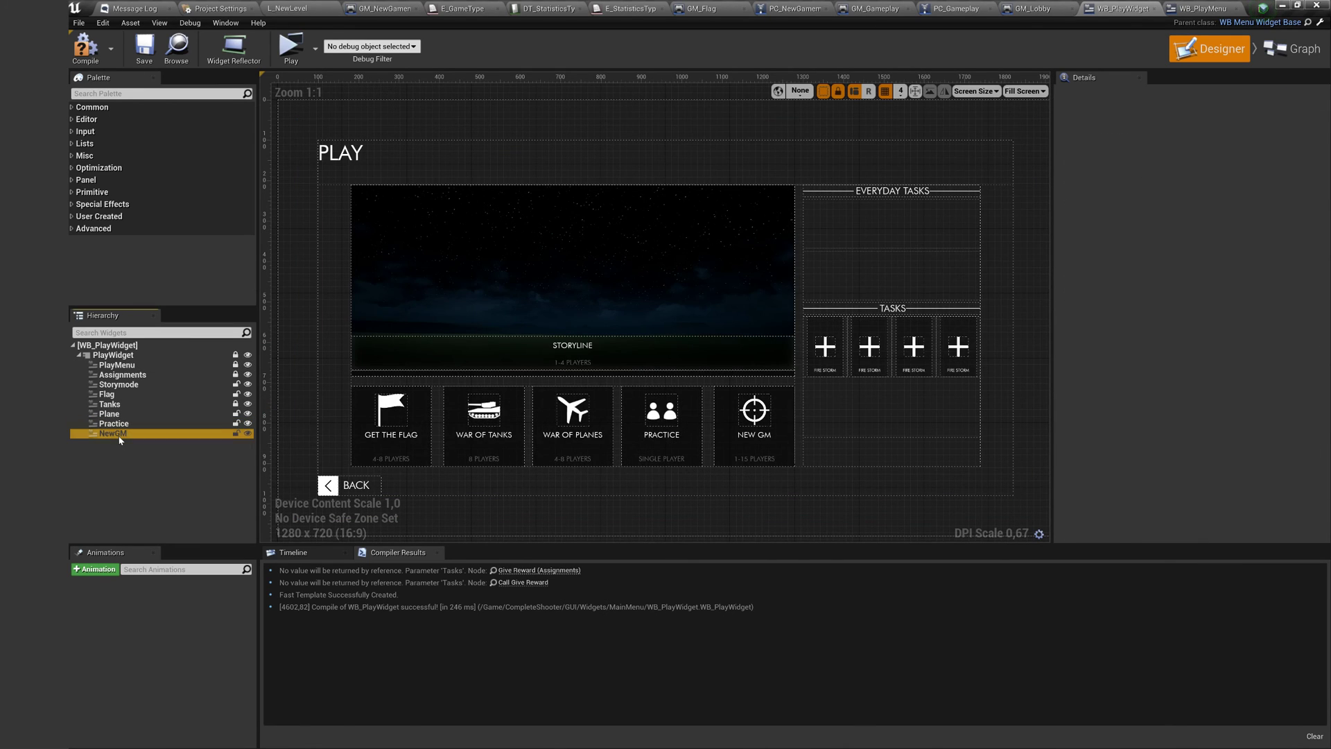
pyautogui.click(113, 433)
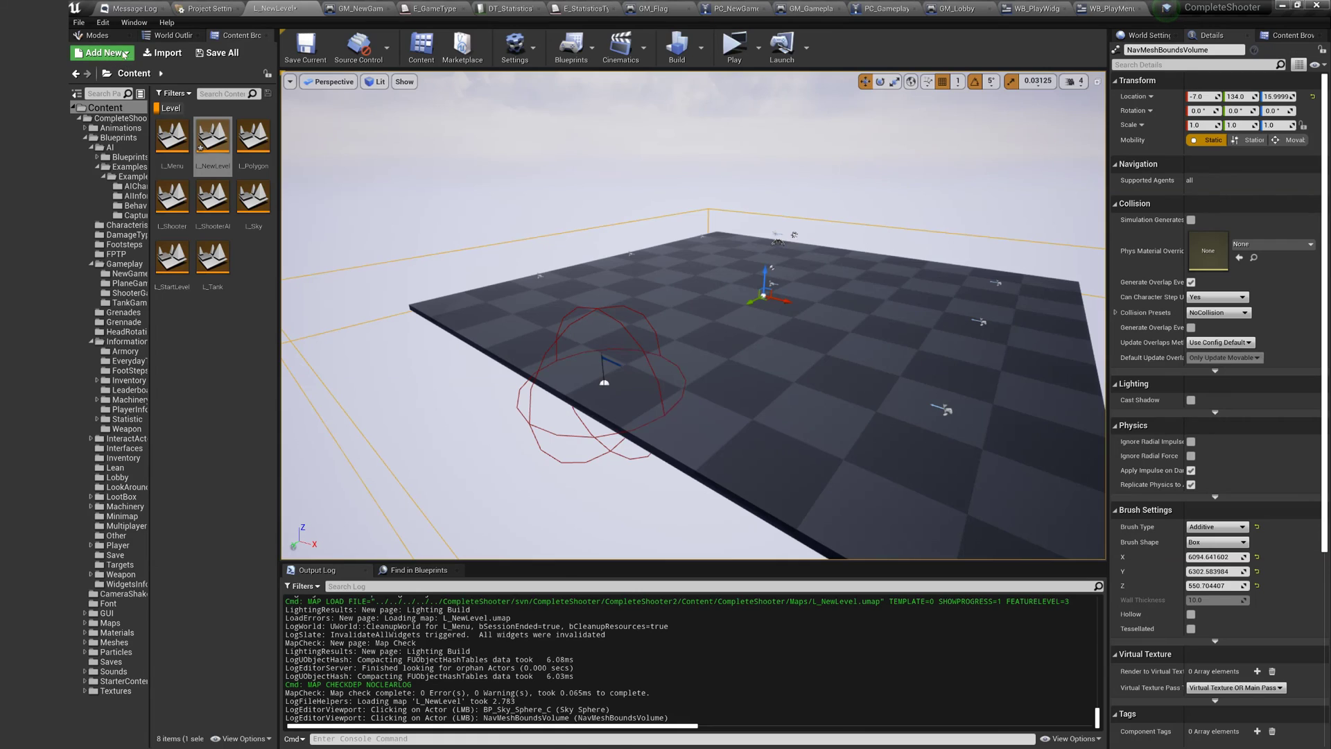
# For L_NewLevel's RecastNavMesh, enable Force Rebuild on Load, set Runtime Generation to Dynamic and save the level
pyautogui.click(174, 36)
pyautogui.click(138, 231)
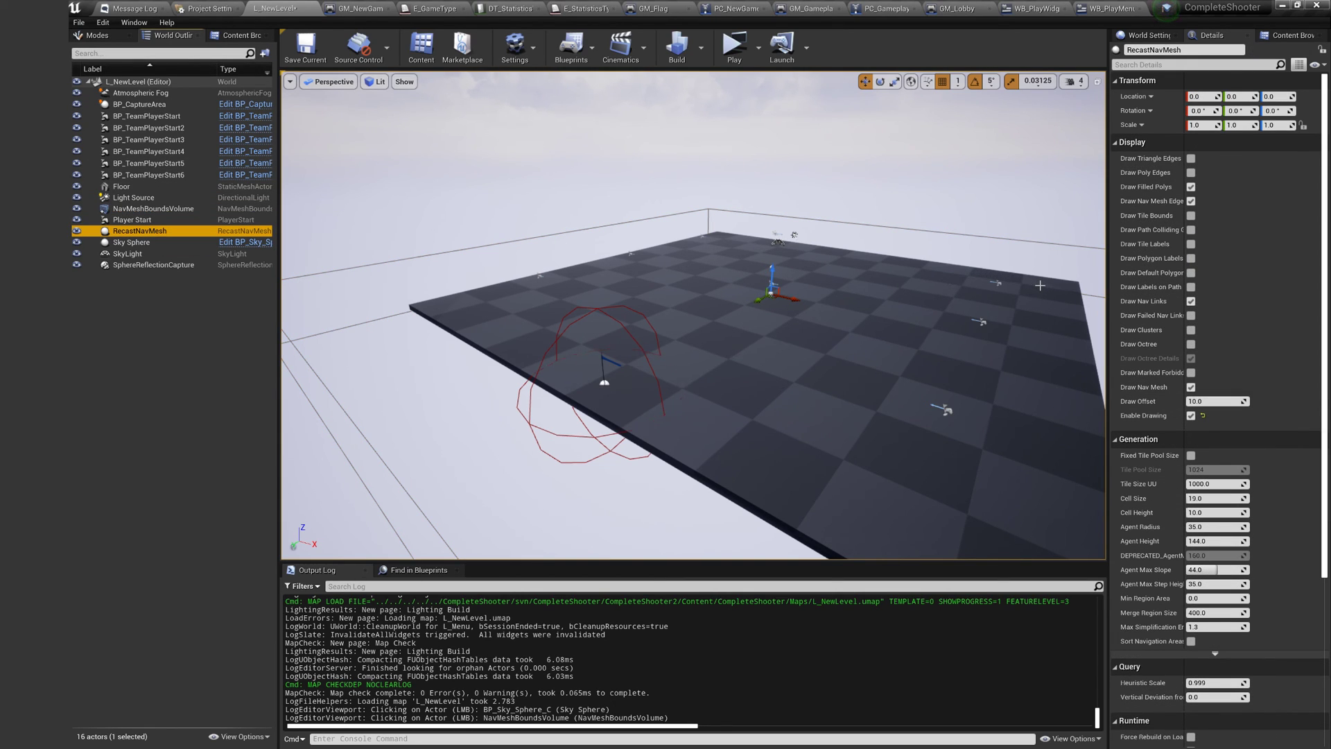
pyautogui.scroll(-5, 1170, 372)
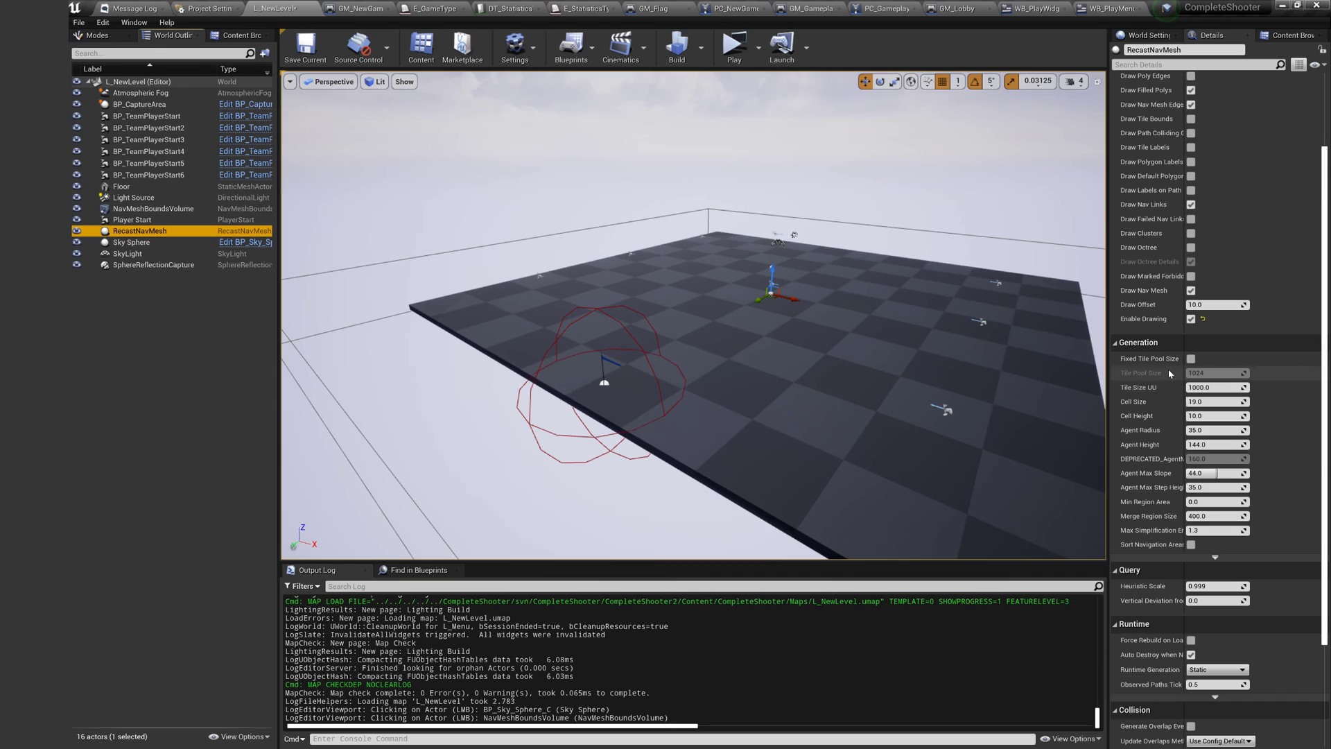
pyautogui.scroll(-1, 1168, 369)
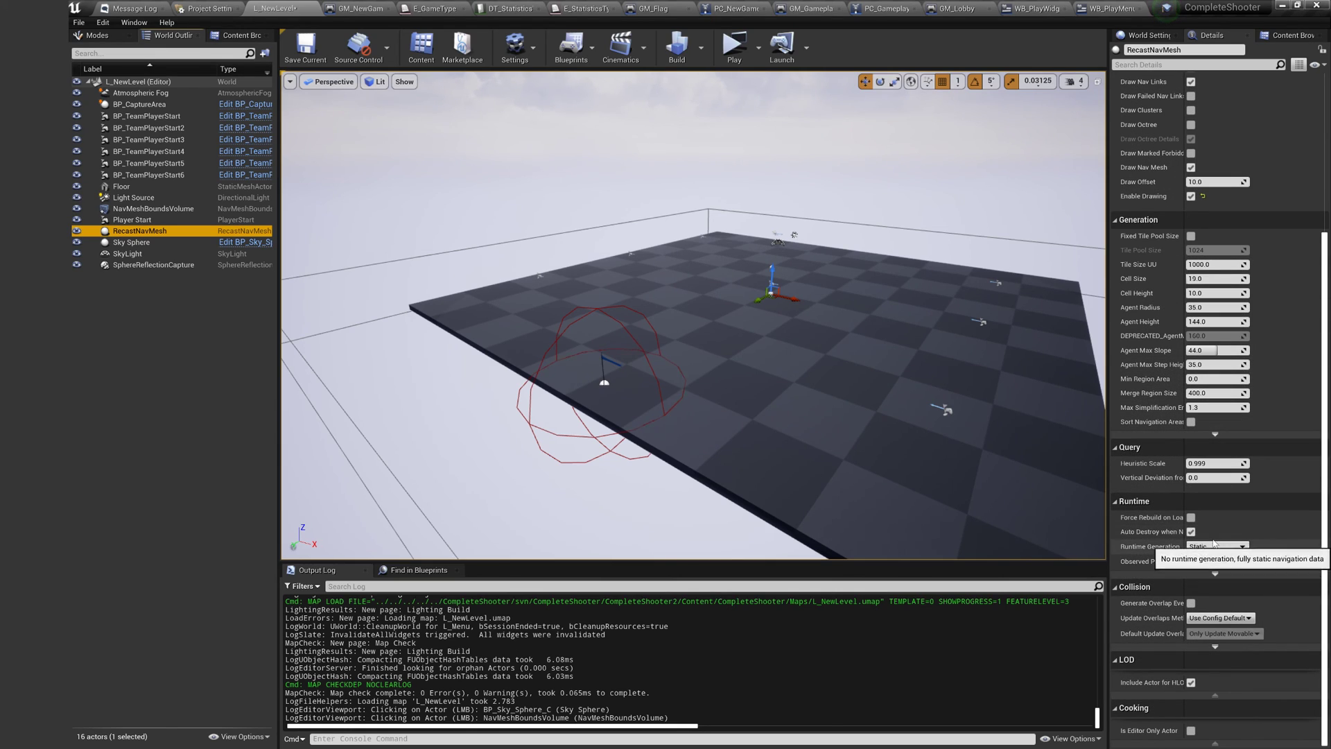
pyautogui.click(1192, 518)
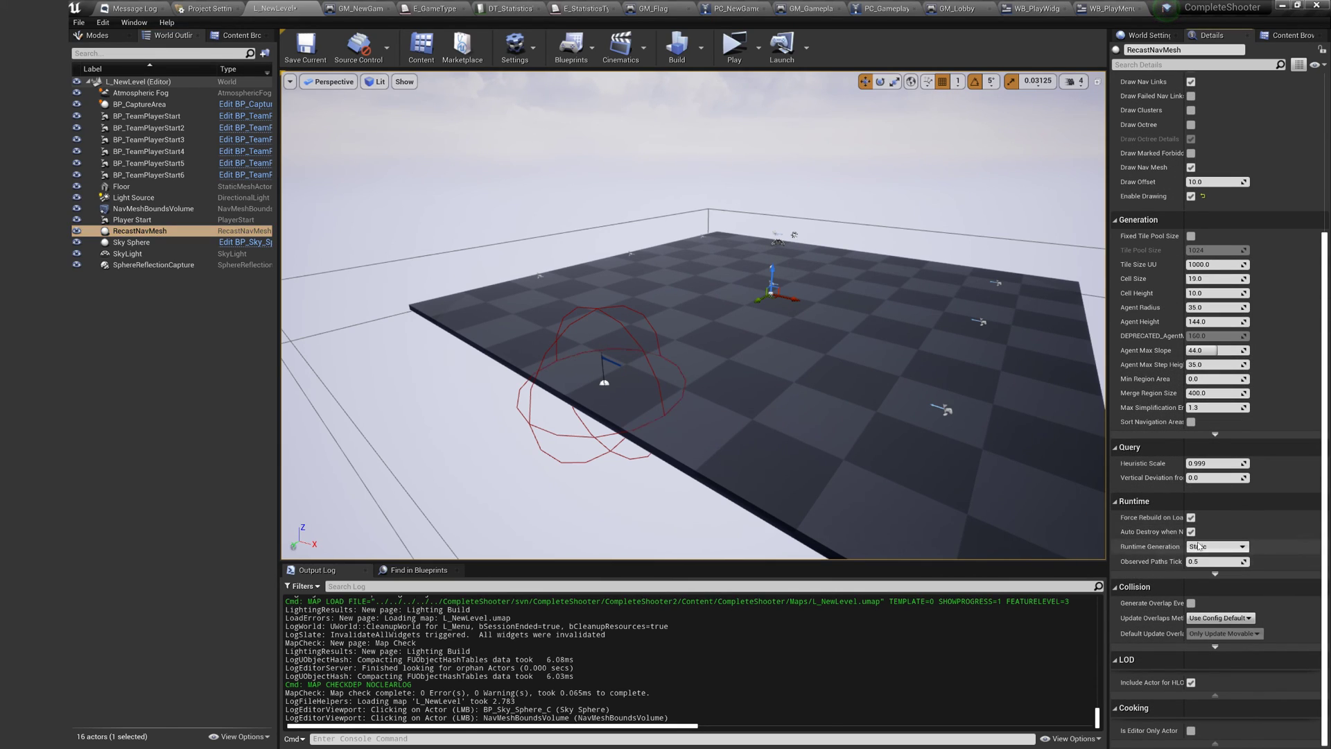
pyautogui.click(1209, 547)
pyautogui.click(1204, 573)
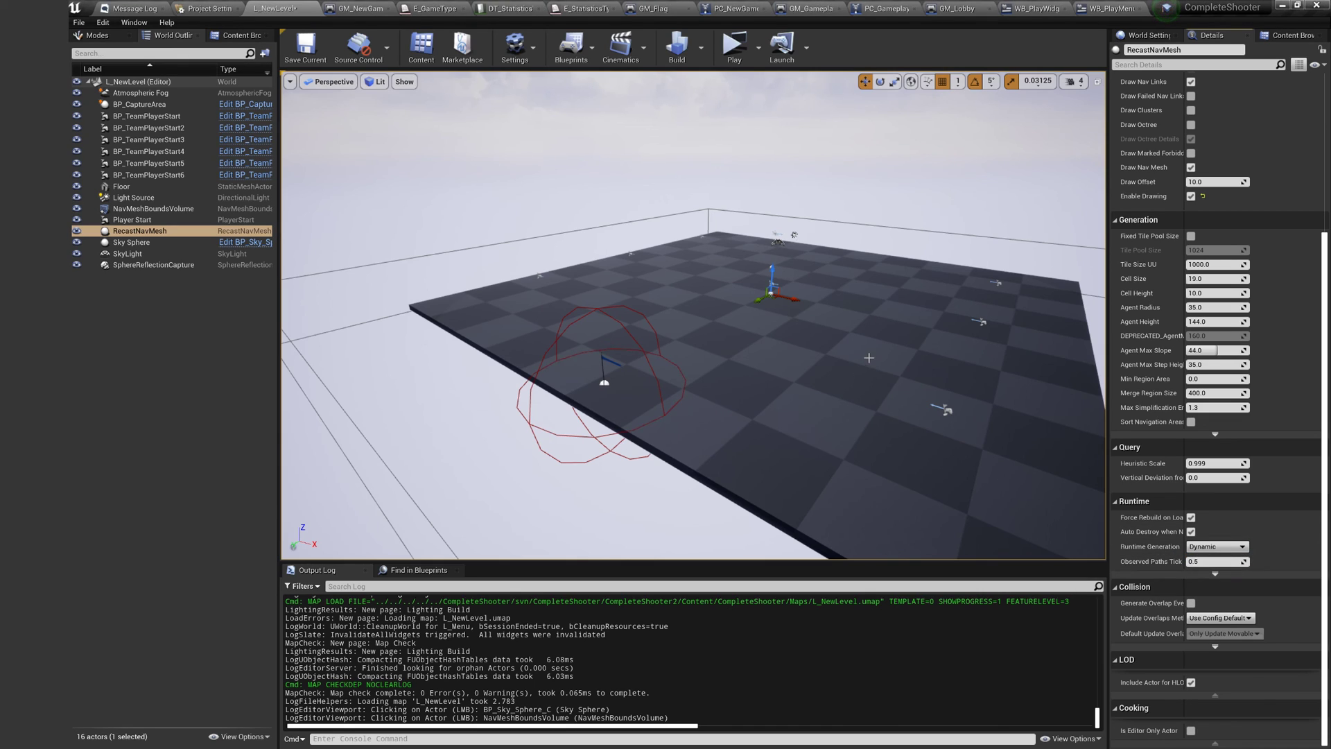
pyautogui.click(305, 44)
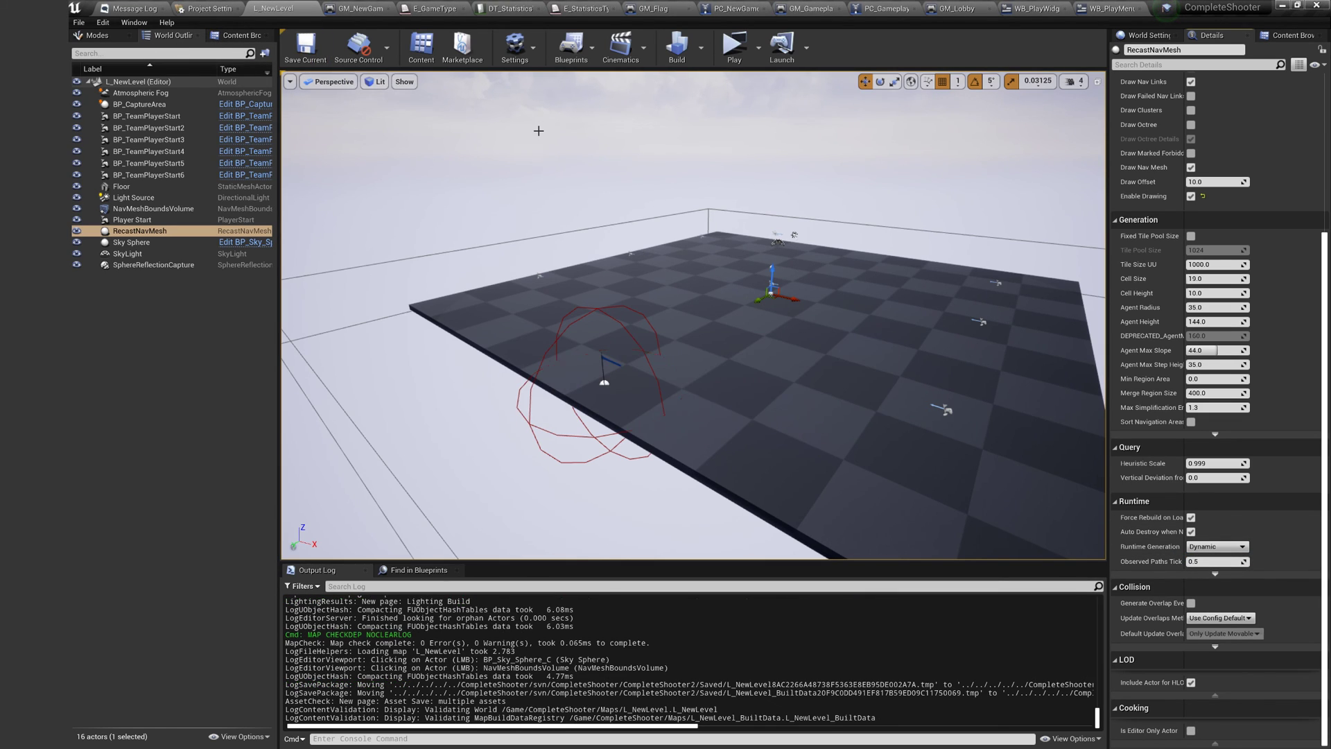
# Select the NavMeshBoundsVolume and nudge it slightly to rebuild the navigation over the floor
pyautogui.click(672, 216)
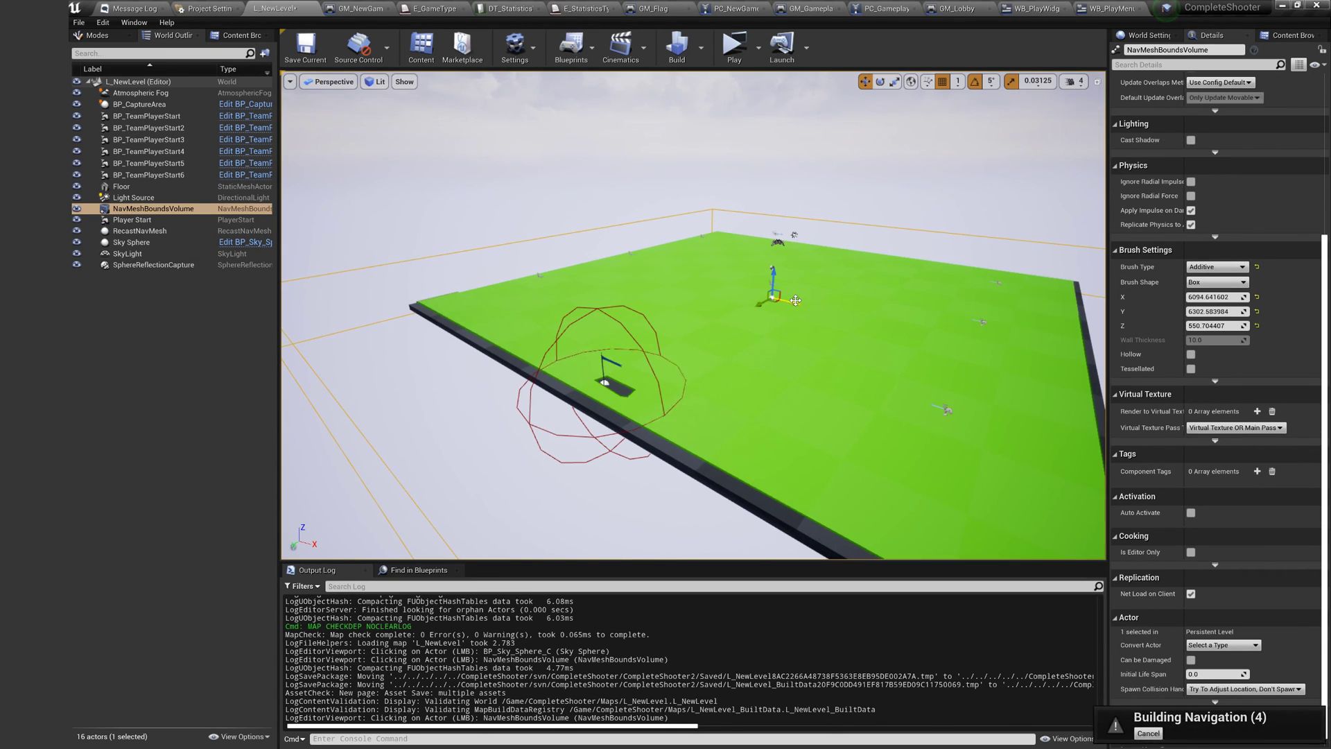
pyautogui.moveTo(796, 300); pyautogui.dragTo(789, 299)
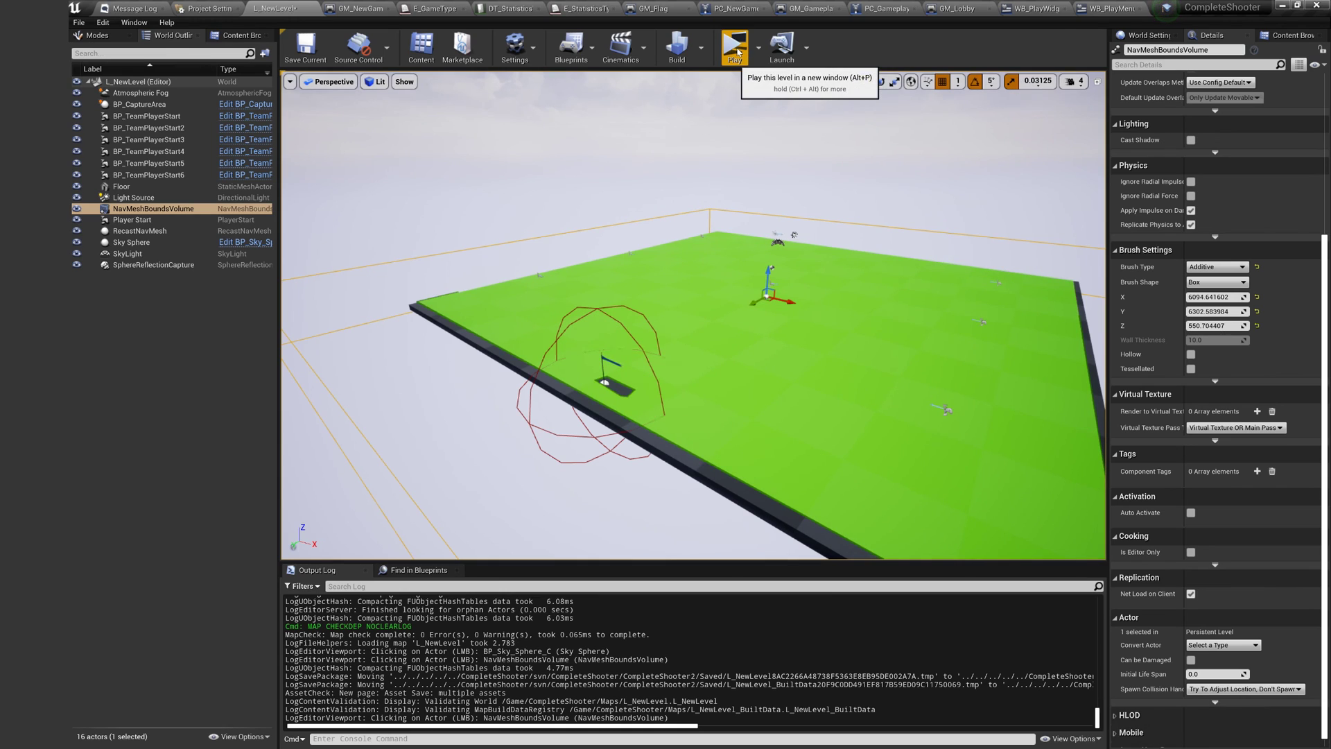
# Launch the game preview and start a New GM match from the play menu
pyautogui.click(737, 52)
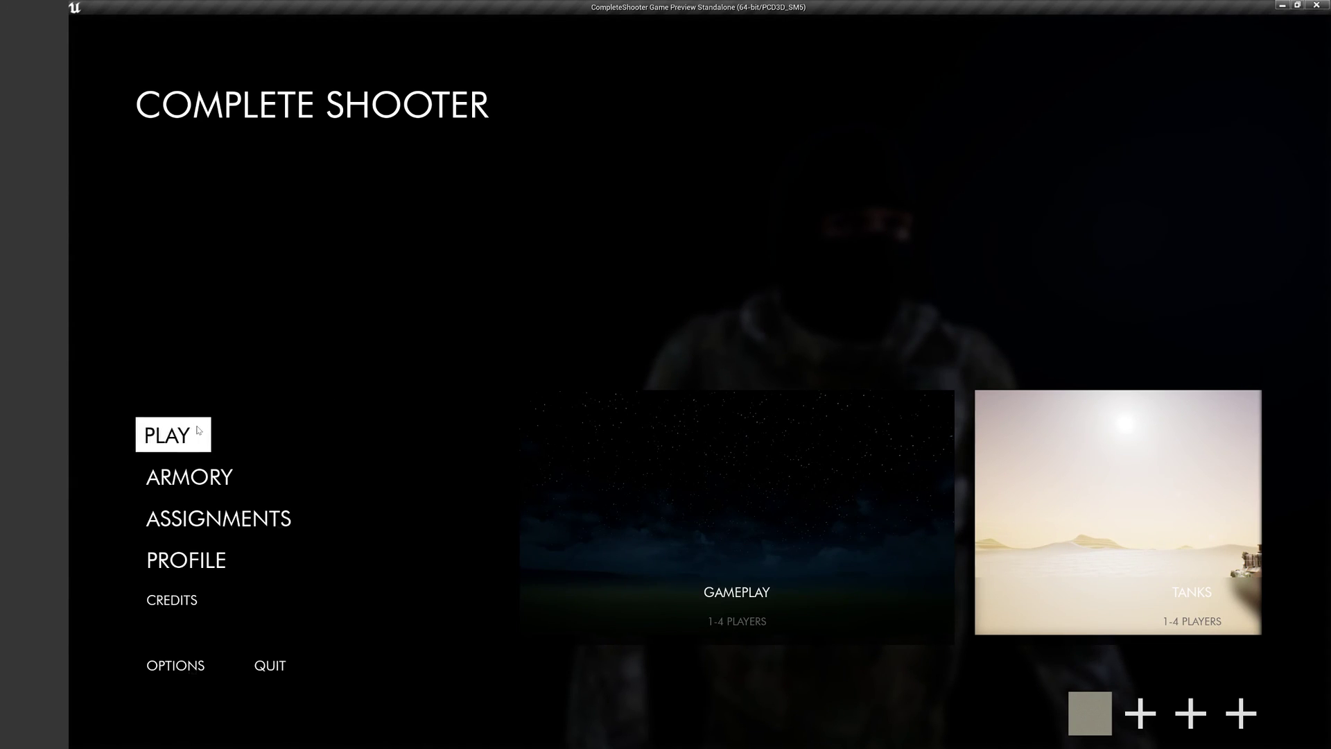
pyautogui.click(197, 432)
pyautogui.click(818, 560)
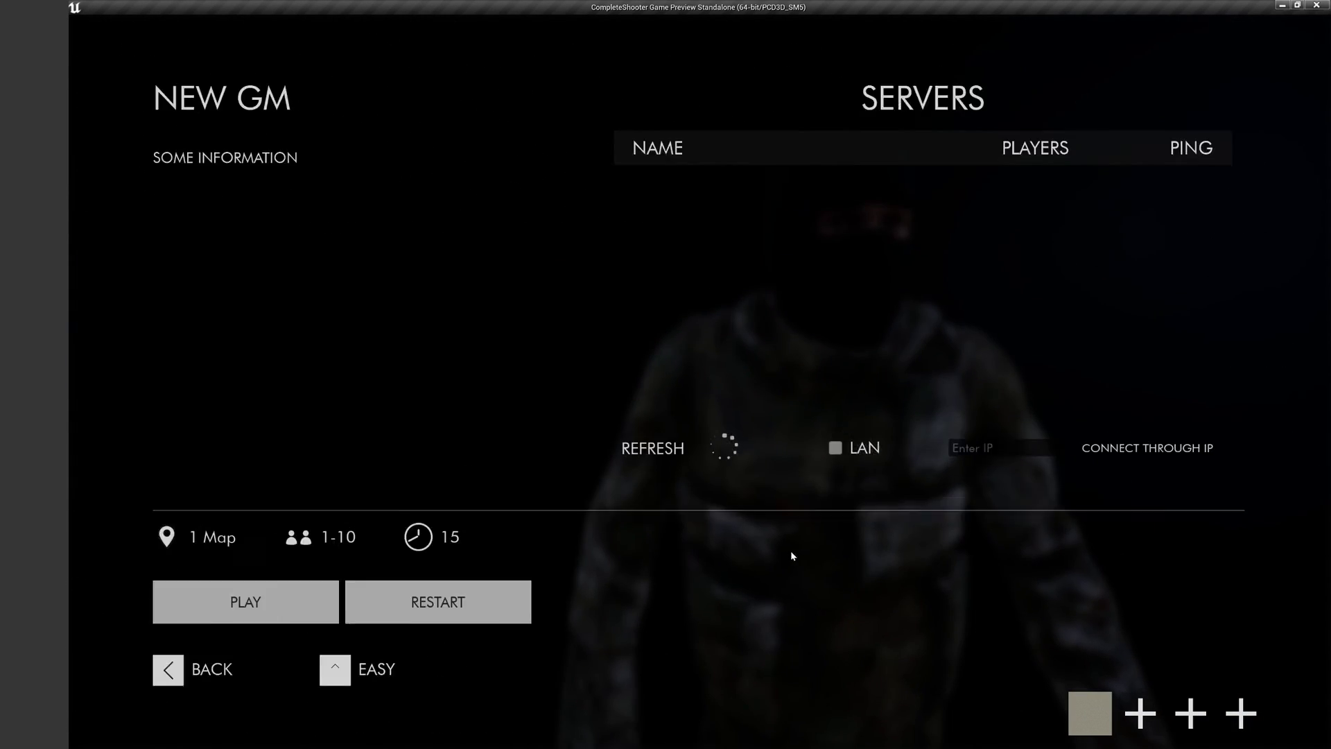
pyautogui.click(231, 626)
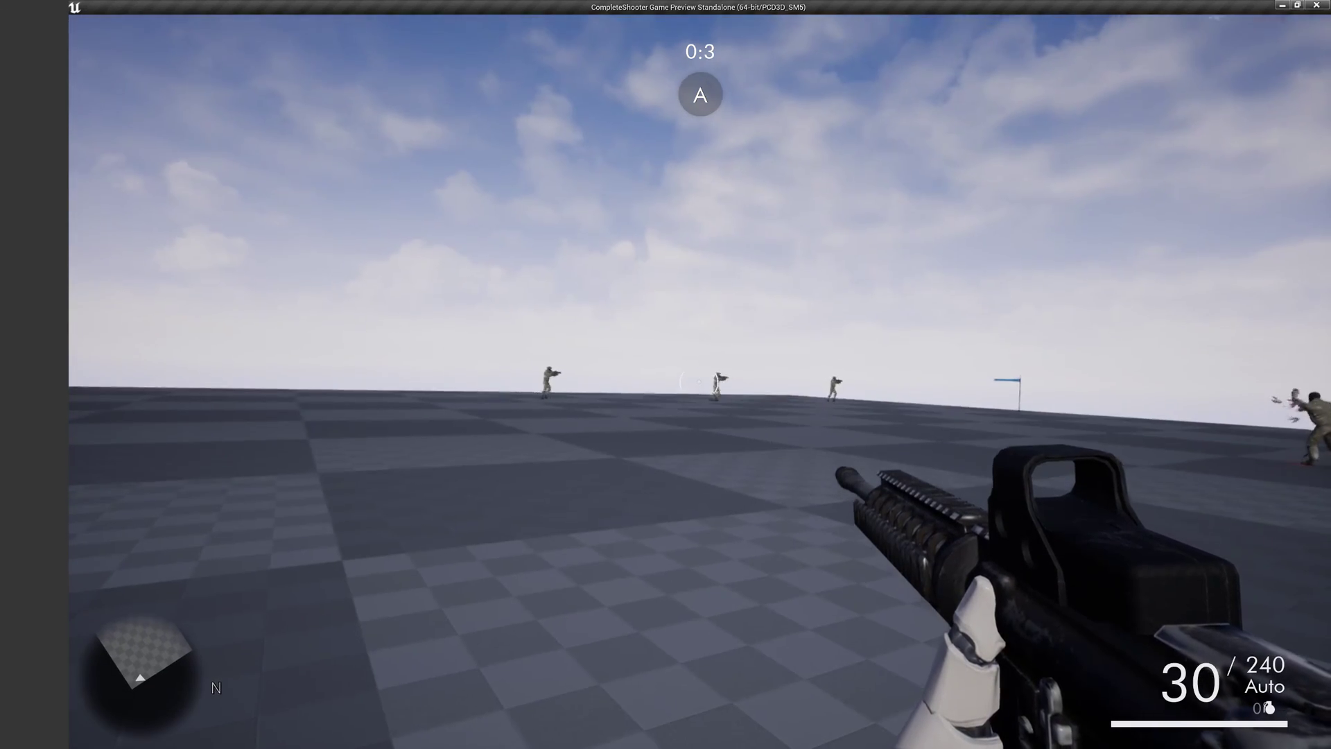
# Fire the rifle at the distant soldiers to test combat, AI and point capture in the New GM match
pyautogui.click(699, 381)
pyautogui.click(699, 381)
pyautogui.click(698, 381)
pyautogui.click(699, 381)
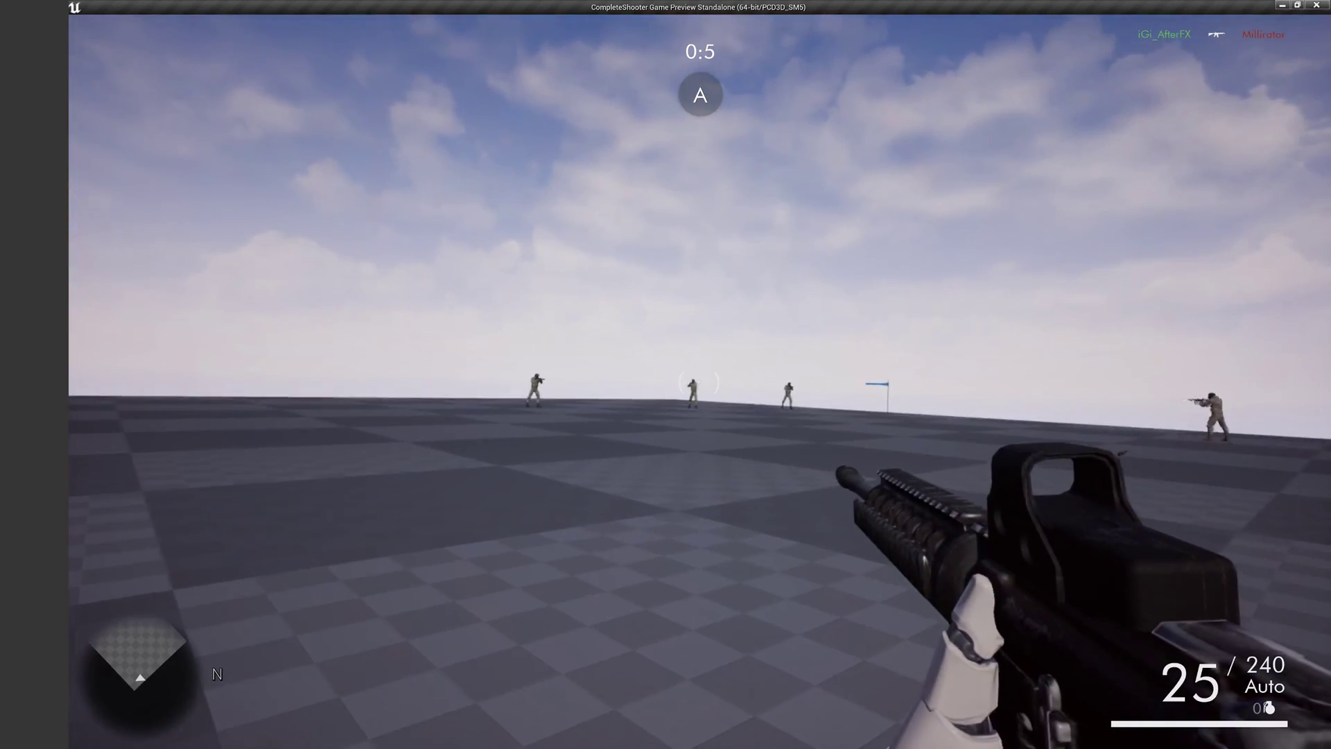
pyautogui.click(698, 382)
pyautogui.click(699, 381)
pyautogui.click(699, 381)
pyautogui.click(699, 381)
pyautogui.click(698, 381)
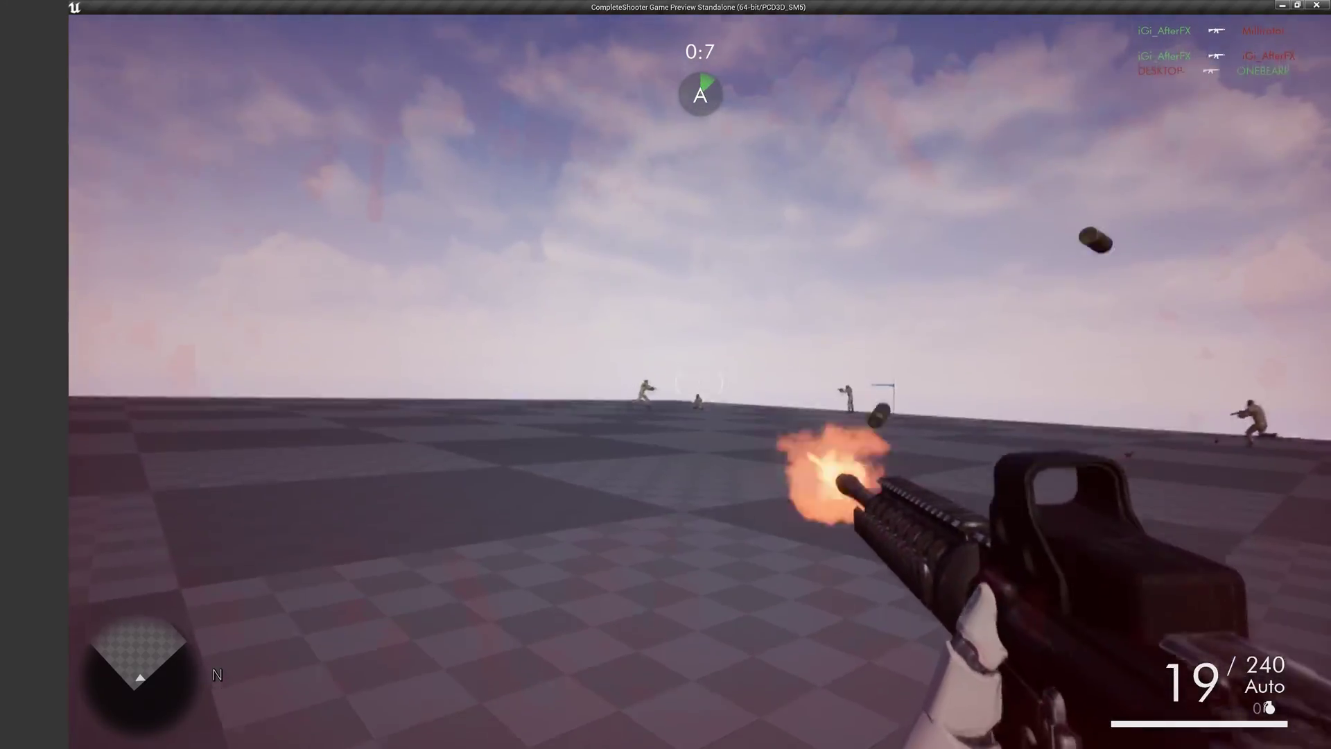